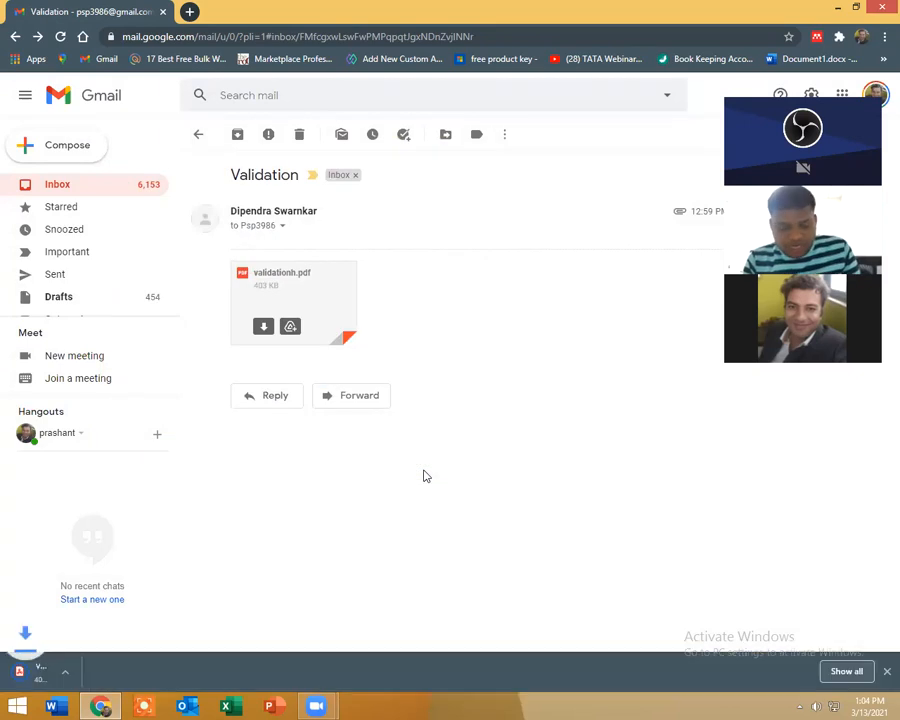
Step: Locate the downloaded validationh.pdf attachment in its folder and open it in Acrobat Reader
right_click(84, 672)
left_click(133, 640)
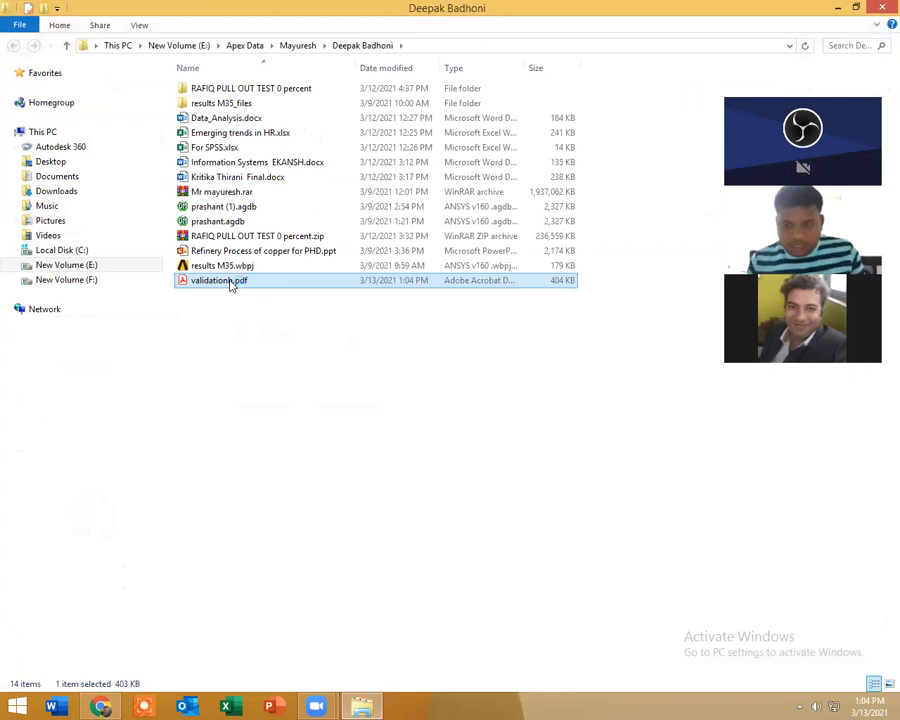
double_click(231, 283)
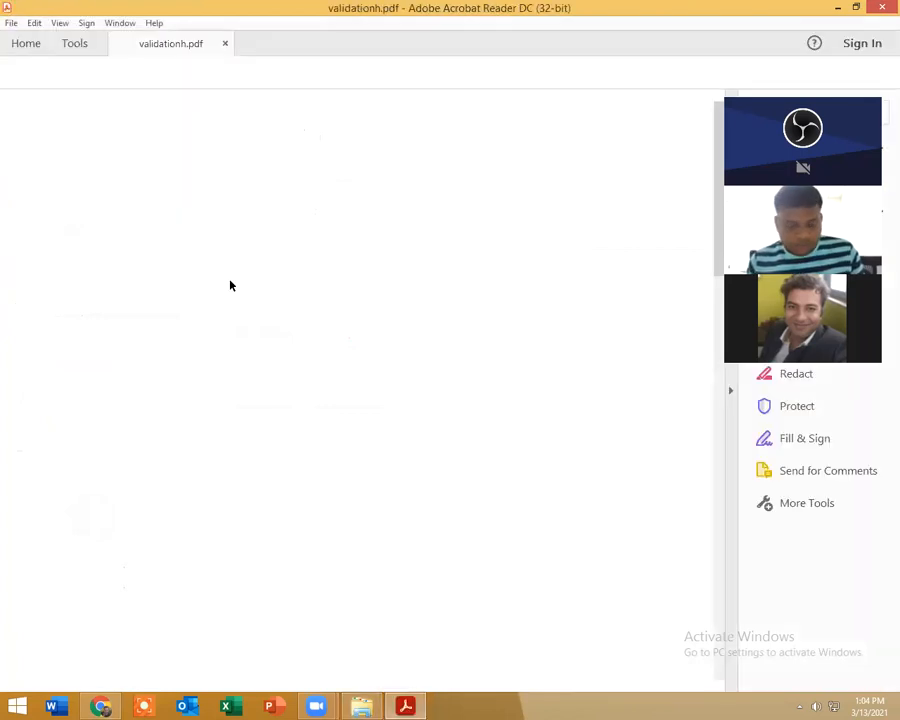
Step: Skim the clay layer consolidation assignment, covering the settlement plot, the calculation task, the parameters and the loading figure
scroll(264, 372, "down", 3)
scroll(265, 373, "down", 10)
scroll(264, 372, "down", 5)
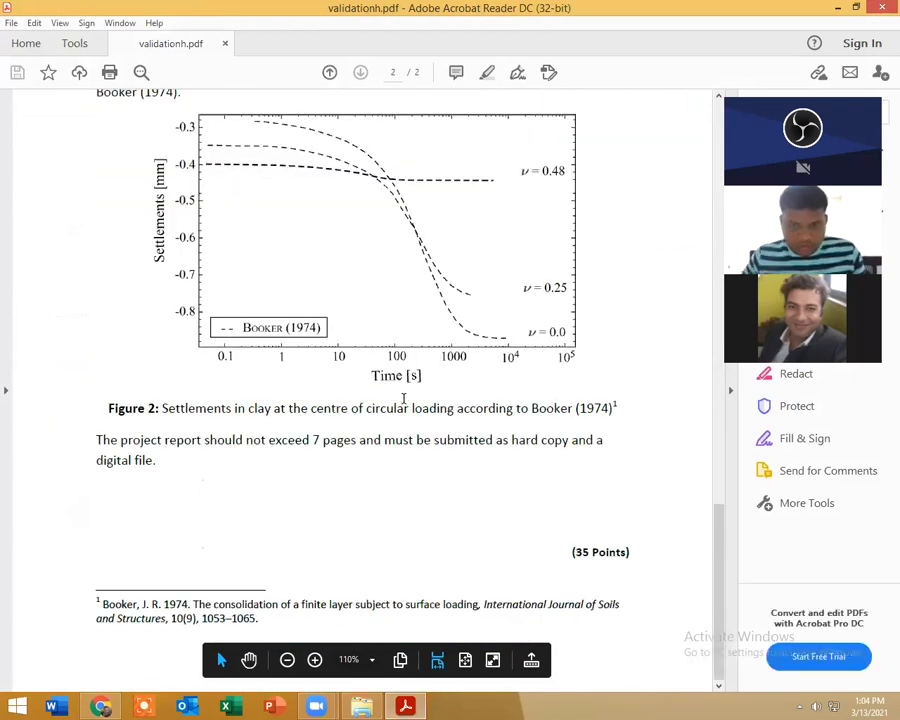
left_click(395, 376)
left_click(345, 440)
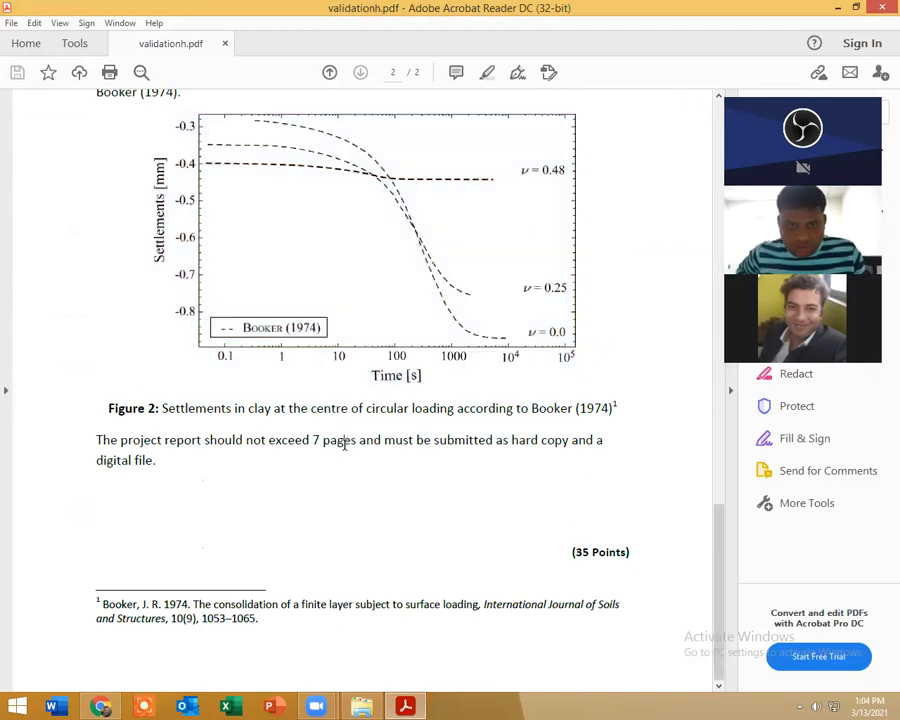
scroll(345, 440, "up", 5)
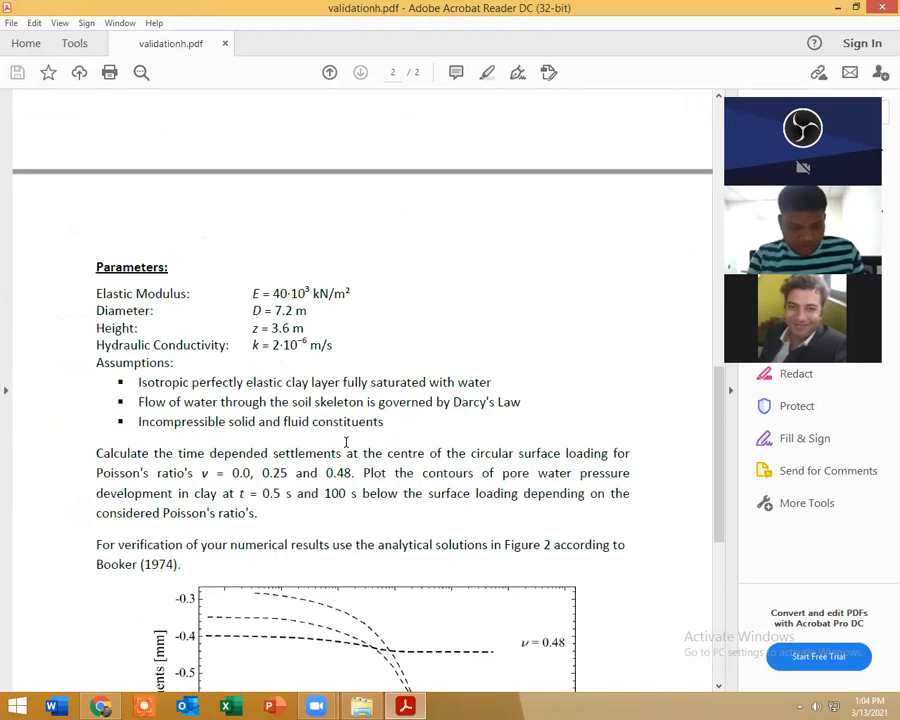
left_click_drag(270, 453, 460, 524)
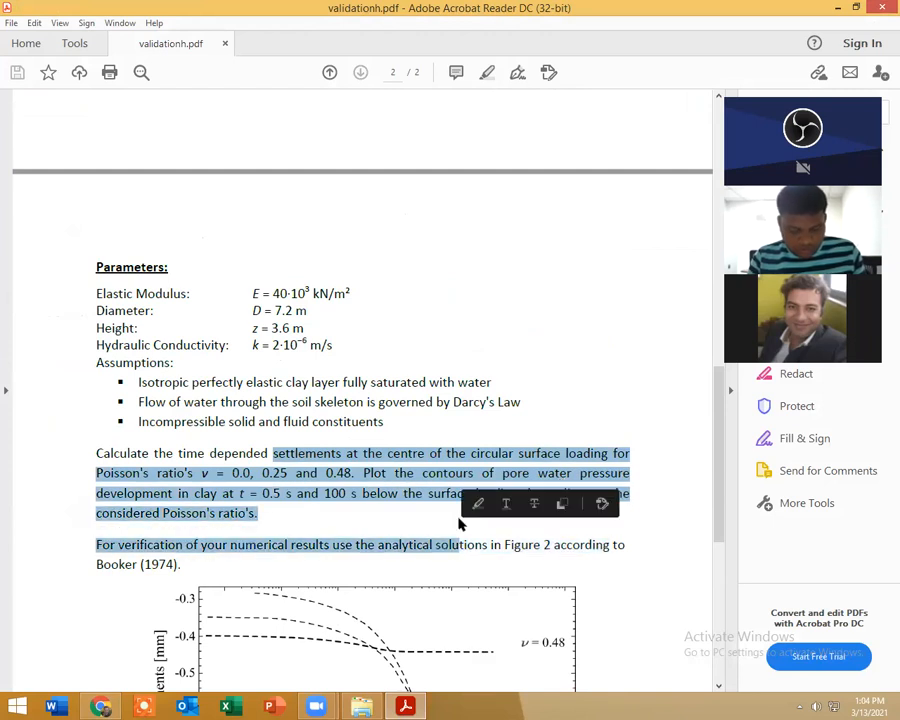
scroll(460, 524, "up", 3)
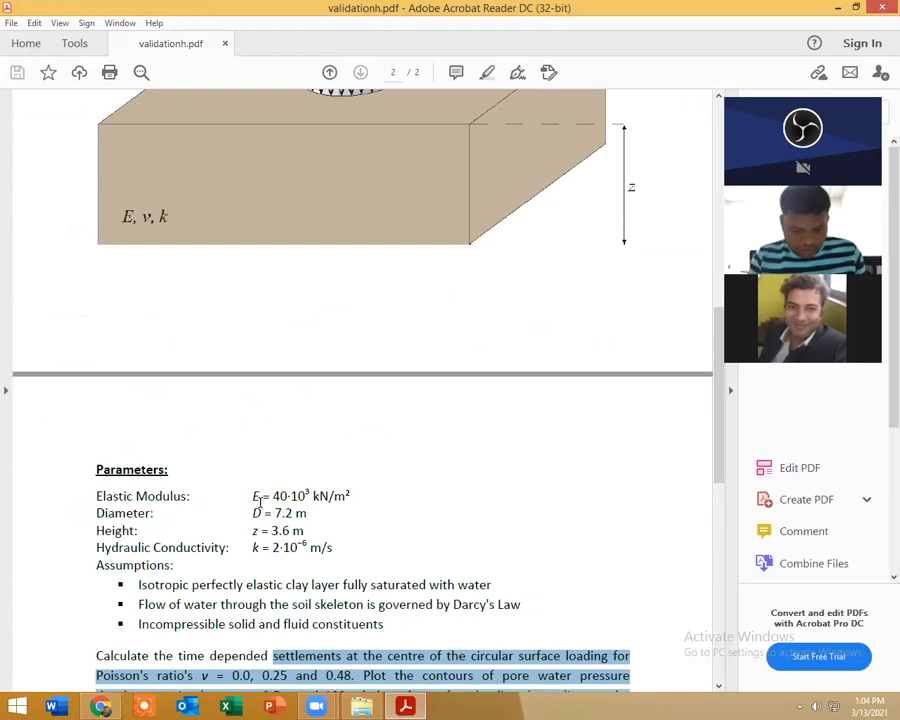
scroll(198, 449, "up", 5)
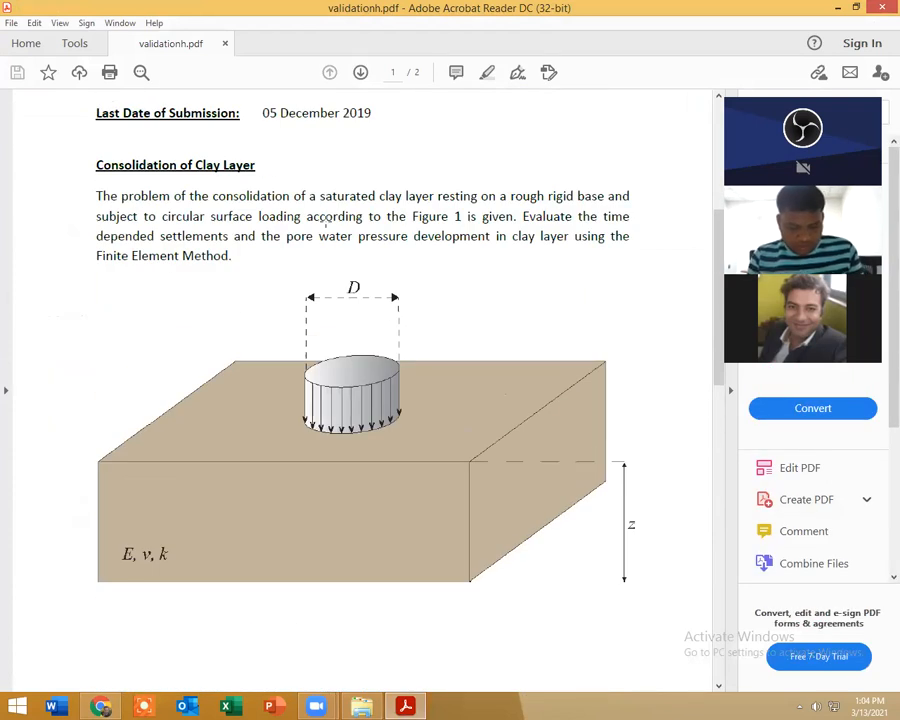
scroll(186, 195, "up", 2)
scroll(255, 312, "up", 2)
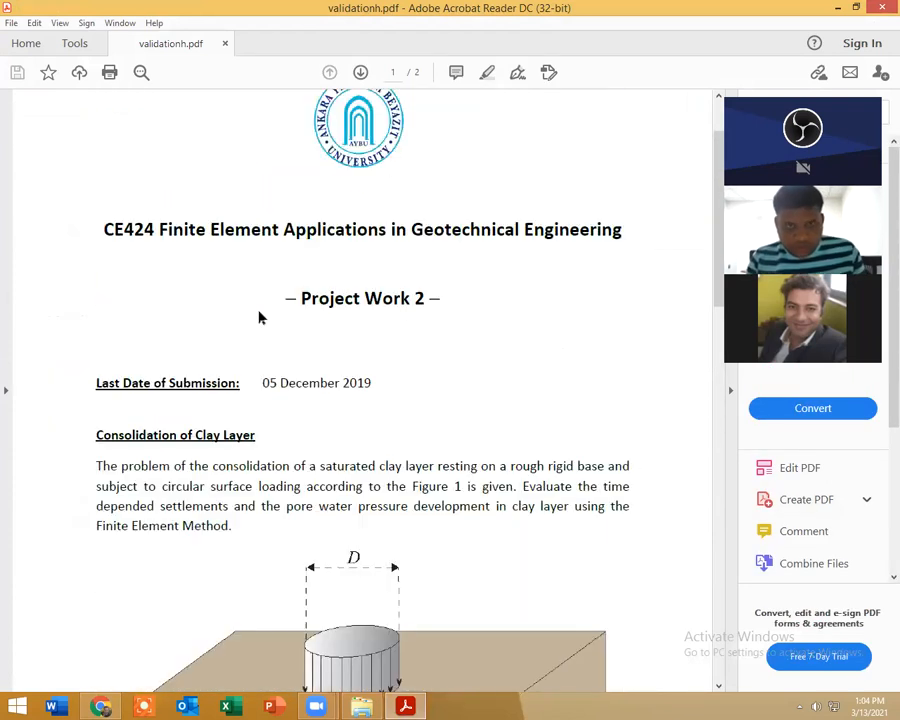
Step: Search the computer for "work" and launch Workbench 16.0
left_click(12, 706)
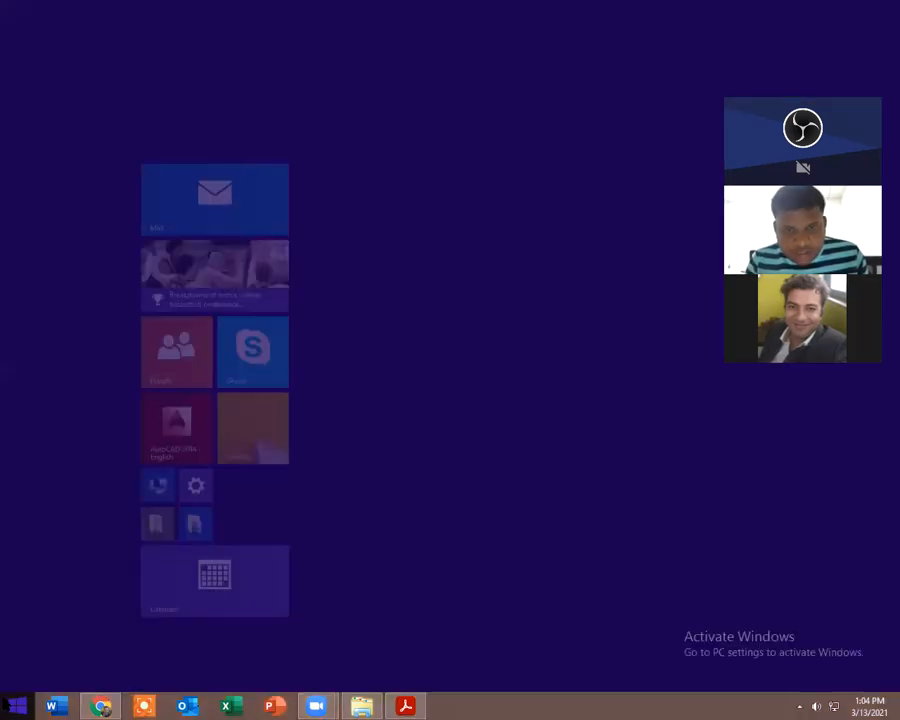
left_click(854, 66)
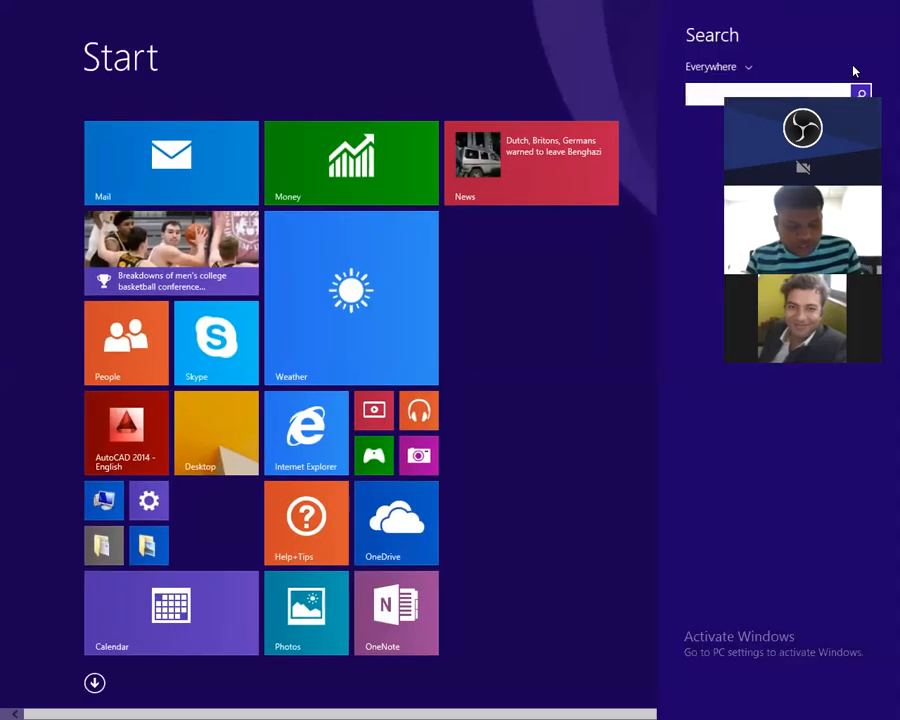
type("workbench 16.0")
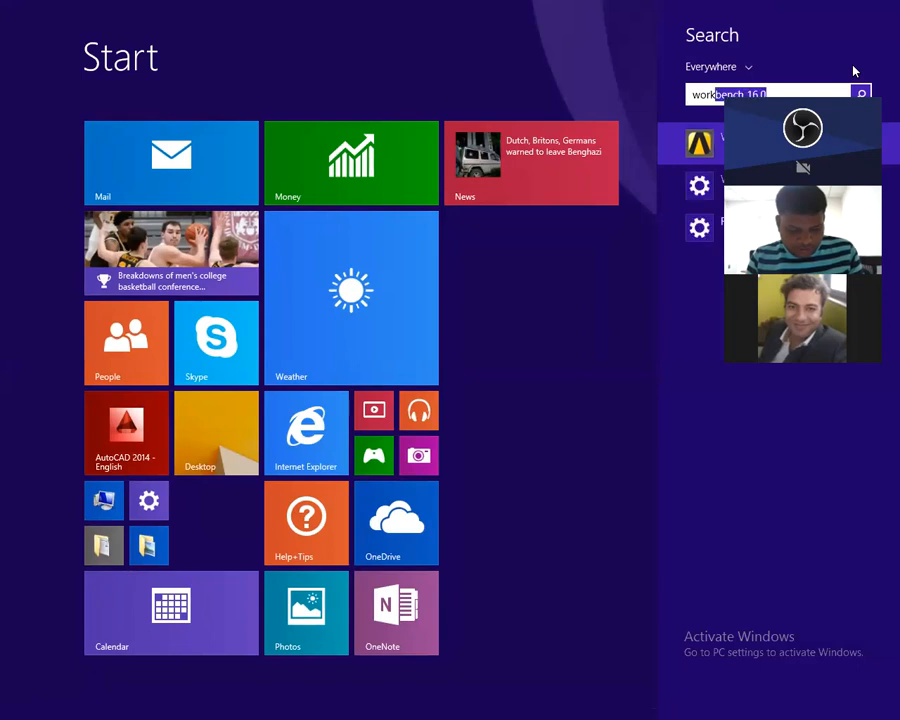
key("Return")
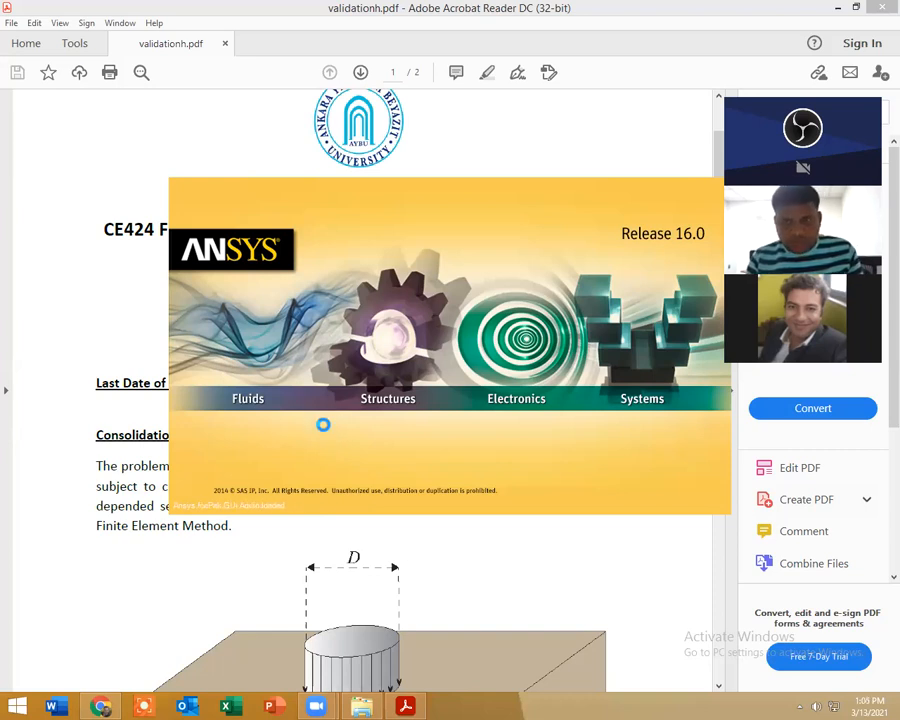
left_click(100, 706)
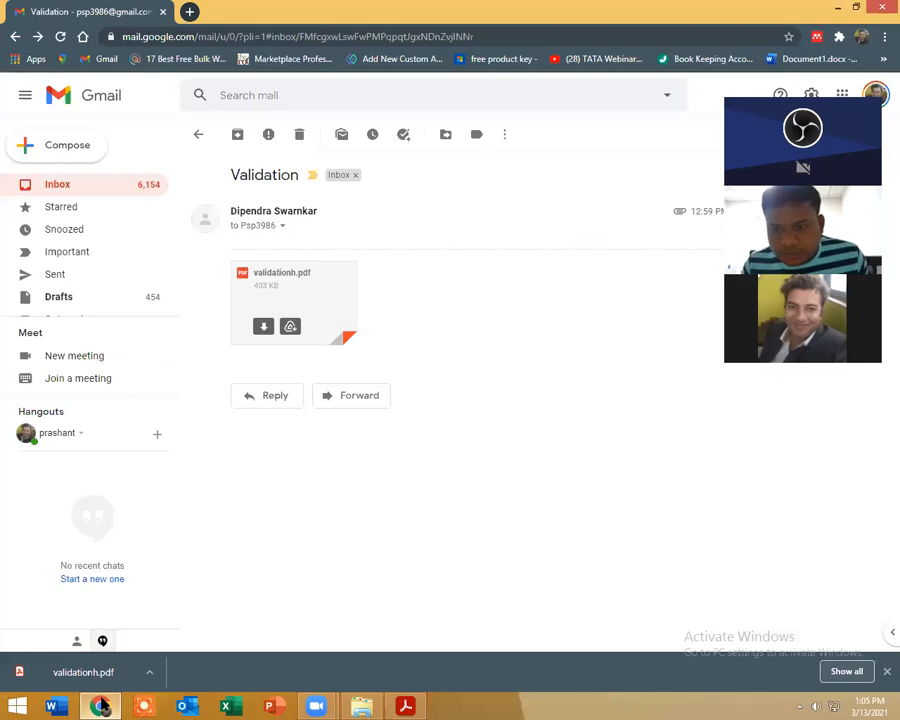
left_click(405, 706)
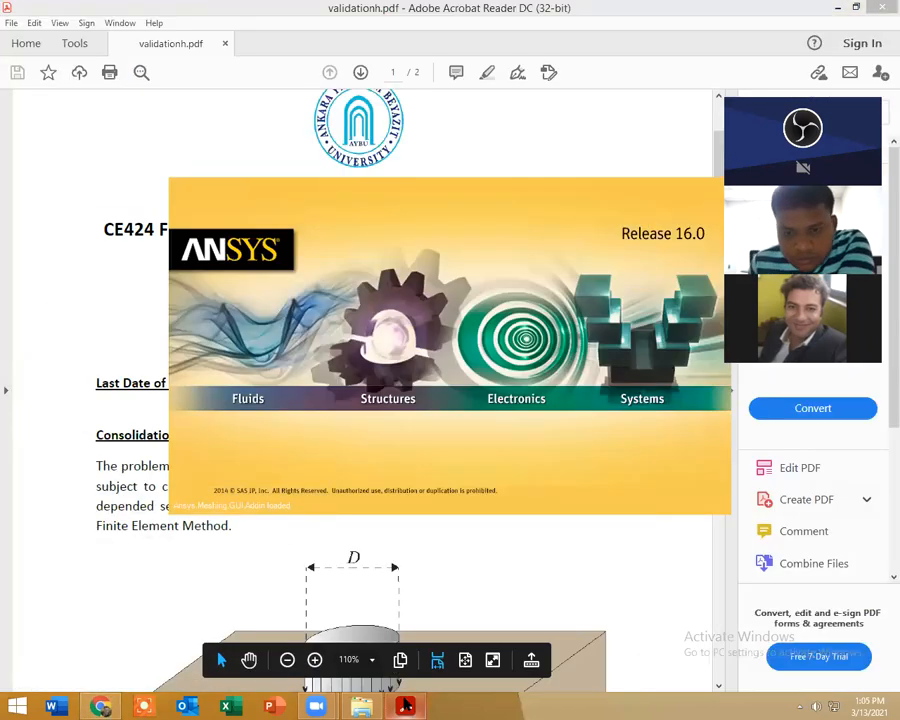
left_click(362, 706)
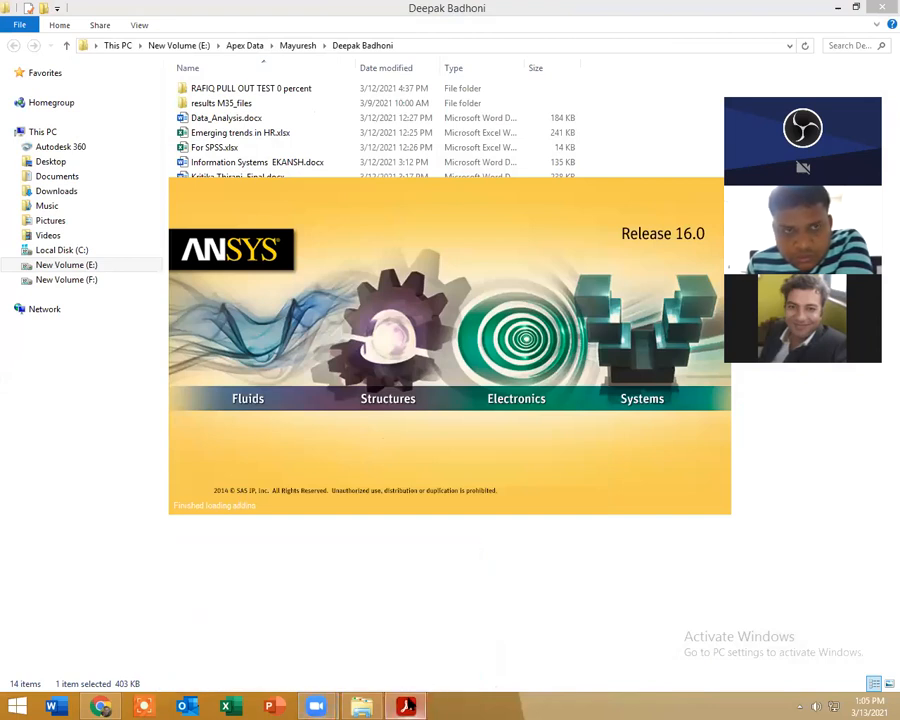
Step: Return to validationh.pdf and examine the loading figure, soil parameters, Poisson's ratio cases, pore water pressure task and Booker settlement curves
left_click(405, 706)
scroll(349, 369, "down", 4)
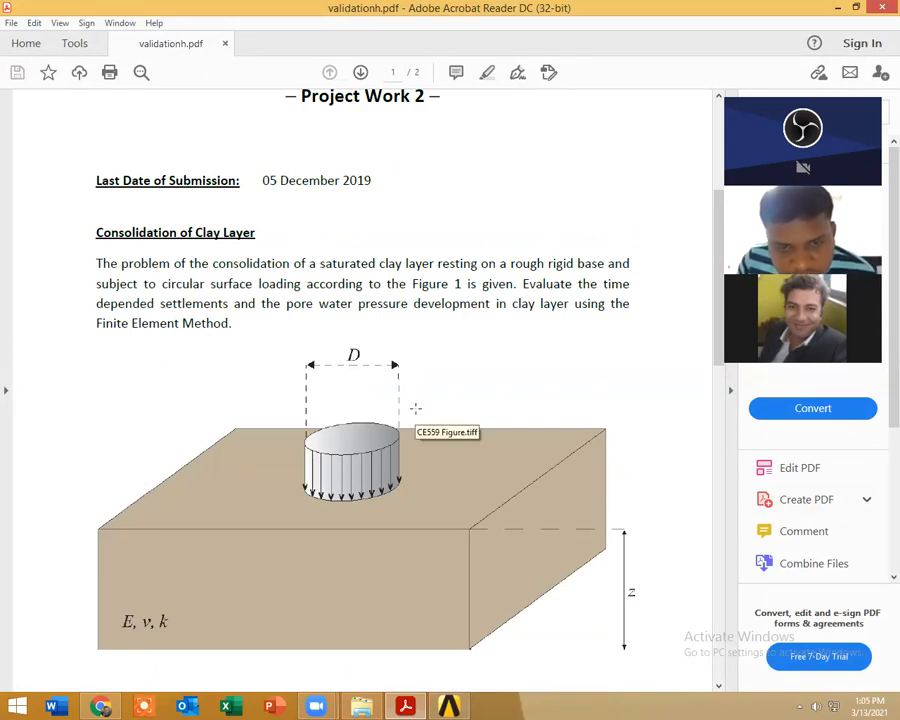
scroll(405, 395, "down", 4)
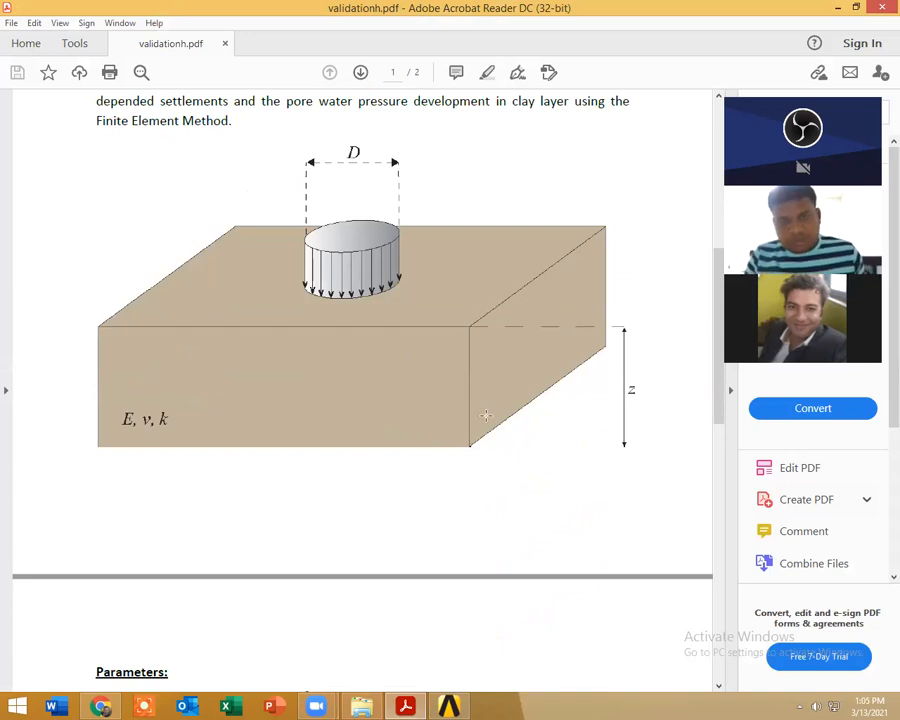
scroll(486, 378, "down", 8)
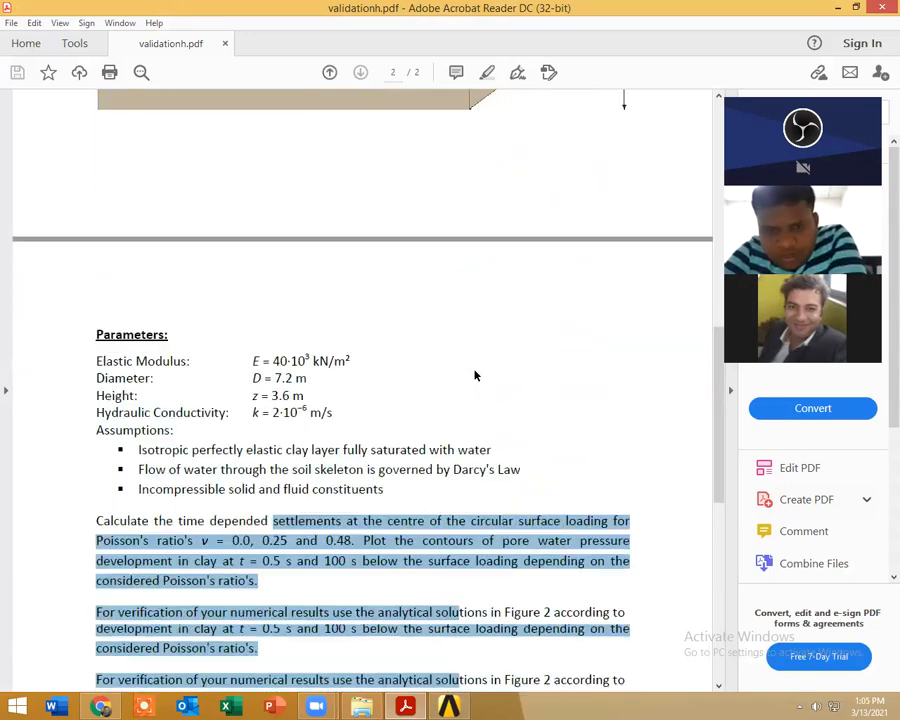
scroll(475, 374, "down", 4)
scroll(474, 360, "down", 4)
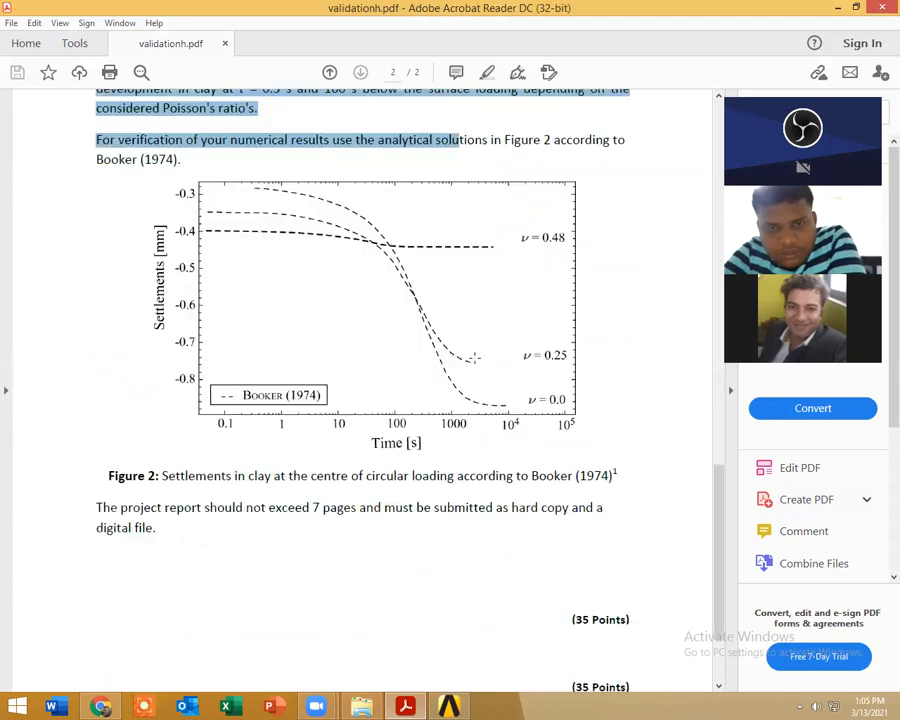
scroll(474, 357, "down", 2)
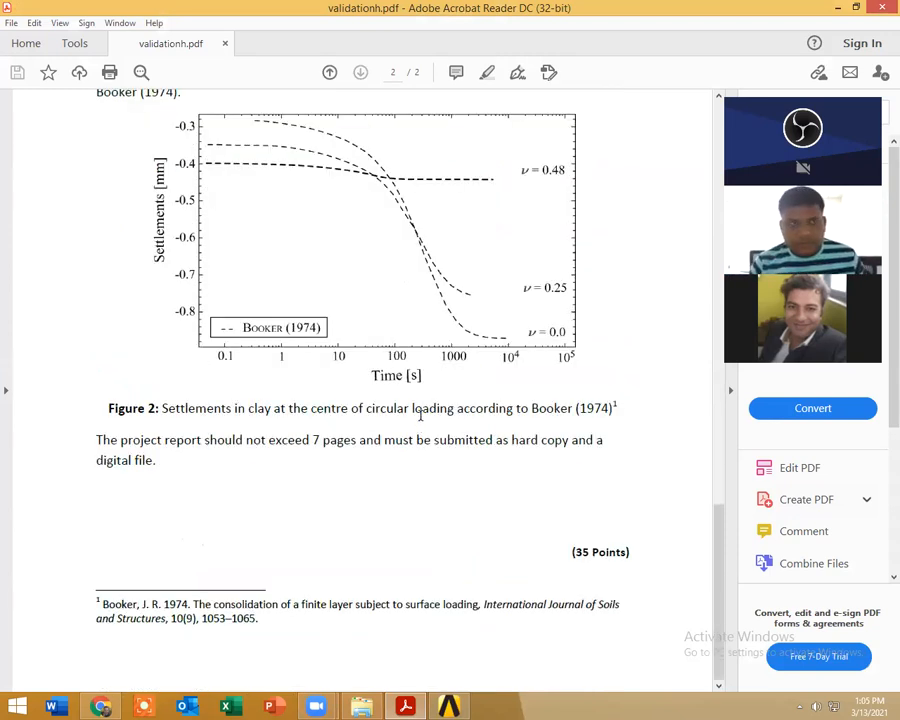
scroll(420, 415, "up", 4)
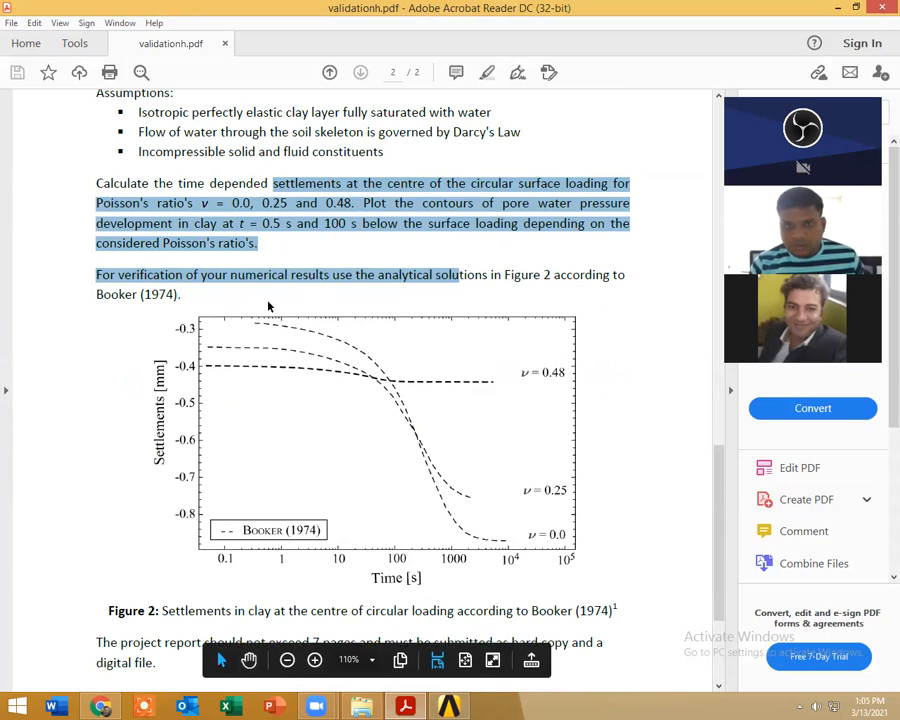
left_click(277, 262)
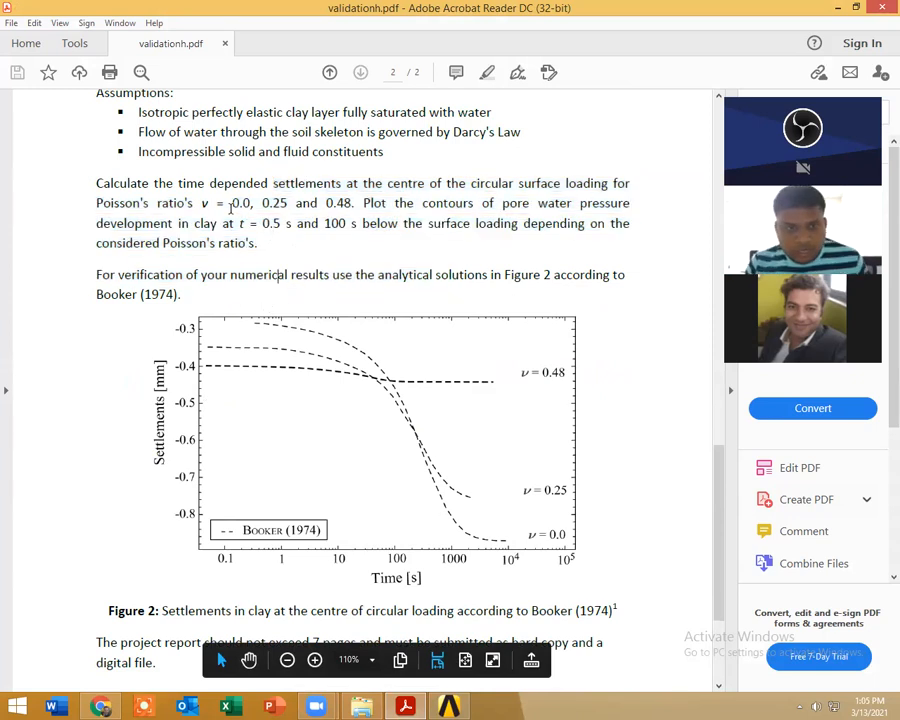
scroll(337, 313, "up", 4)
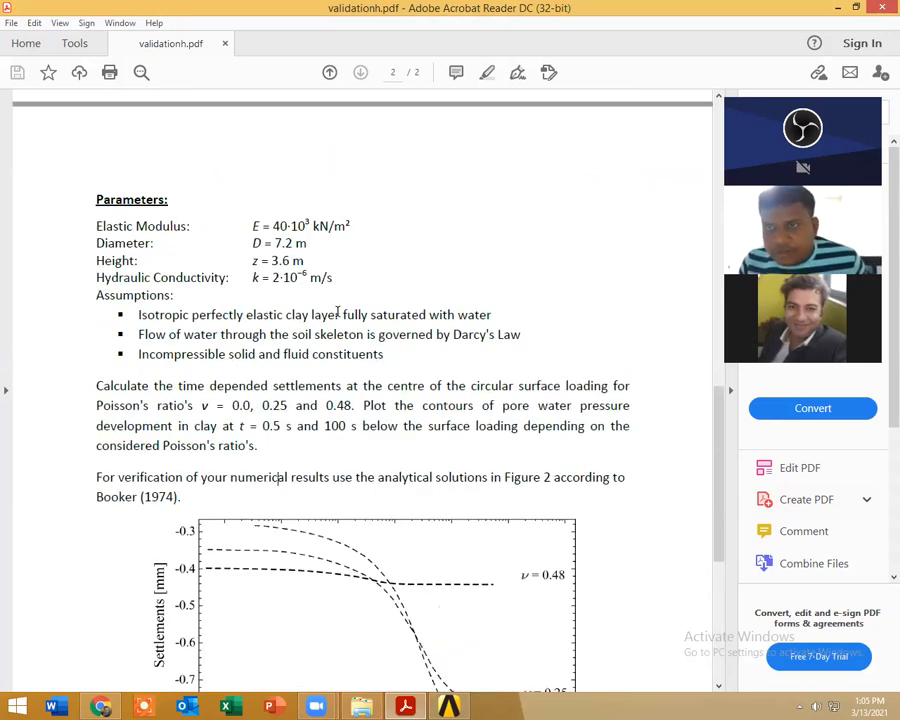
scroll(337, 313, "up", 8)
scroll(337, 315, "up", 3)
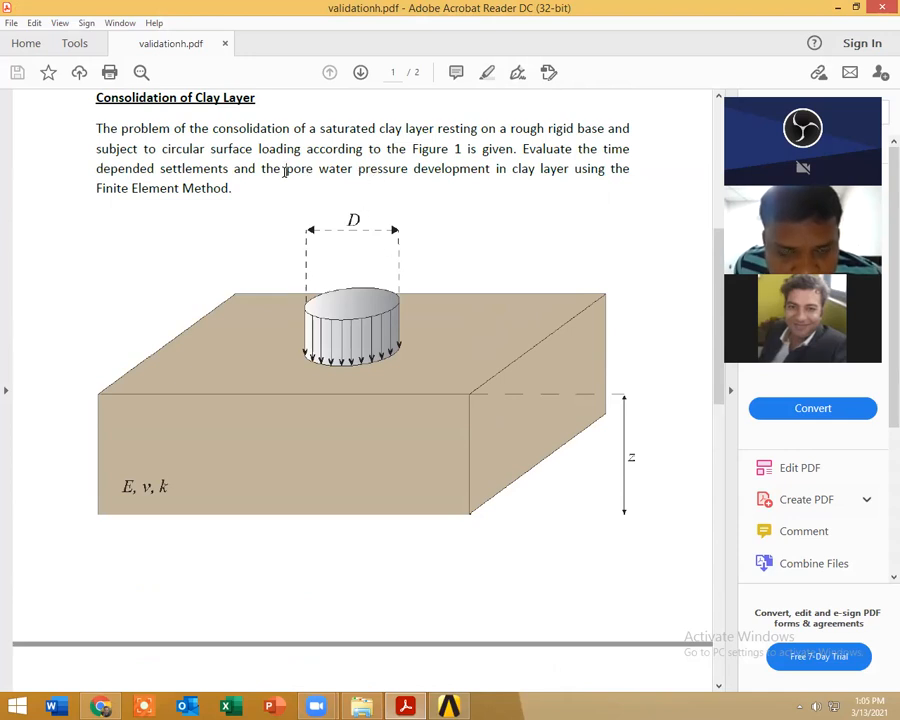
left_click_drag(285, 170, 408, 170)
scroll(382, 185, "up", 10)
scroll(355, 272, "down", 4)
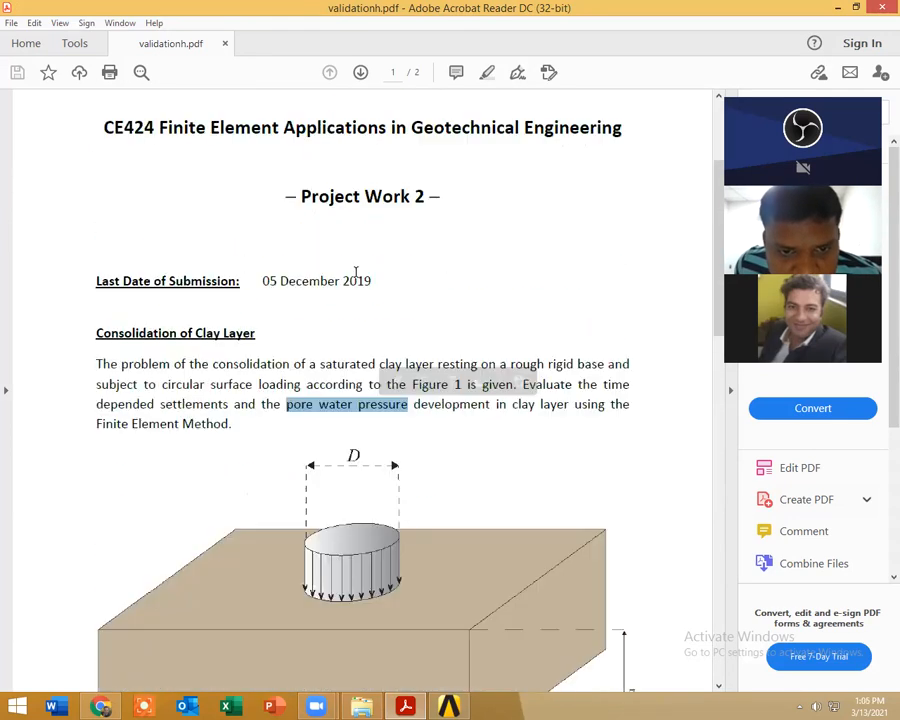
scroll(355, 272, "down", 12)
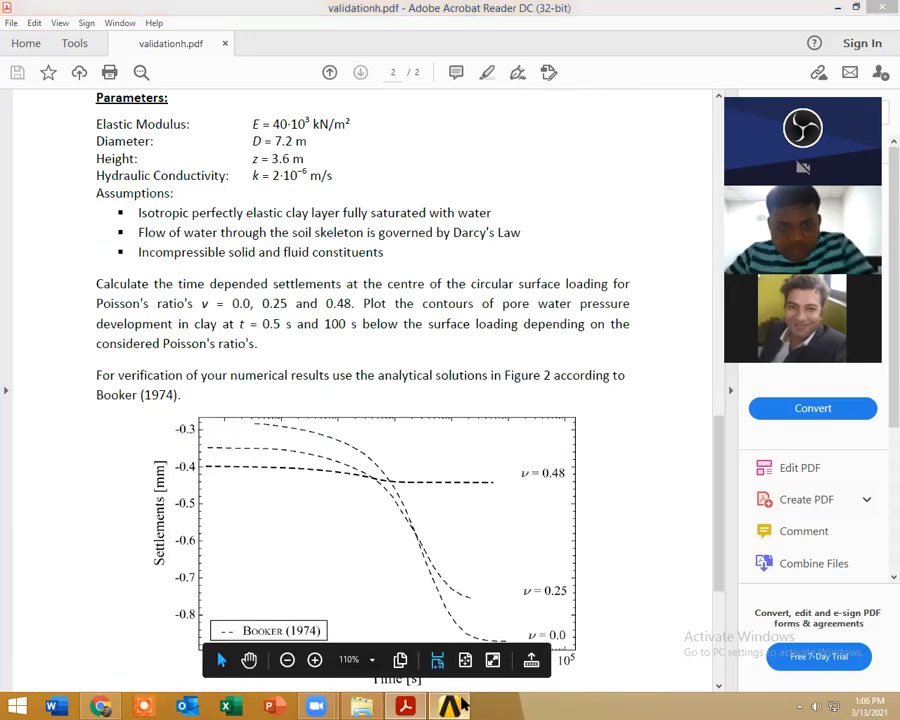
Step: Switch to Workbench and add a Static Structural analysis system to the project schematic, keeping its default name
left_click(462, 704)
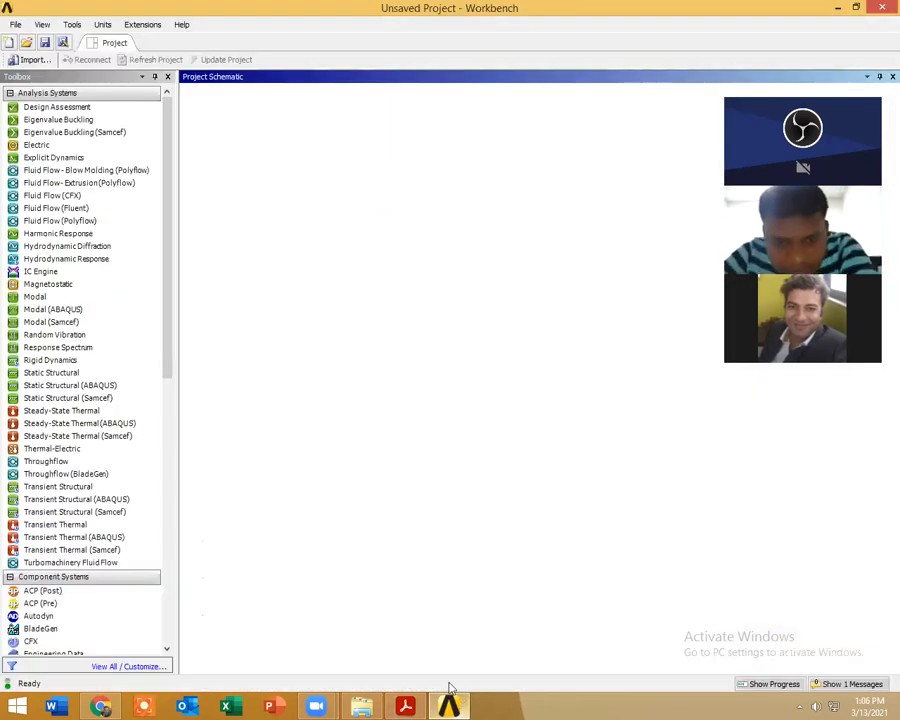
double_click(71, 372)
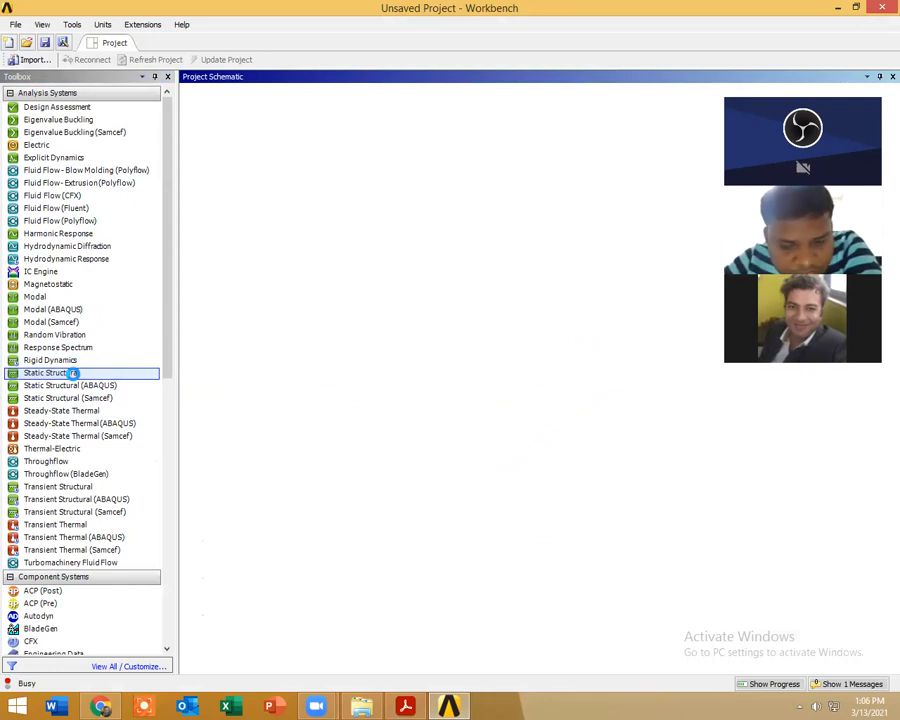
left_click(447, 331)
Step: Open the Static Structural system's Engineering Data and add the Concrete material from General Materials twice
double_click(308, 147)
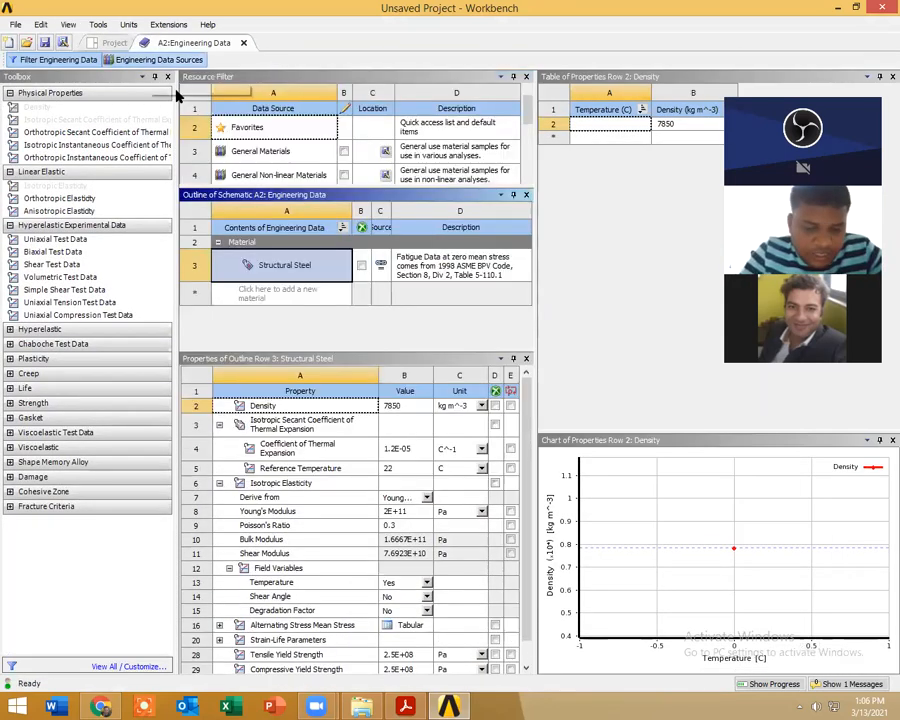
left_click(284, 153)
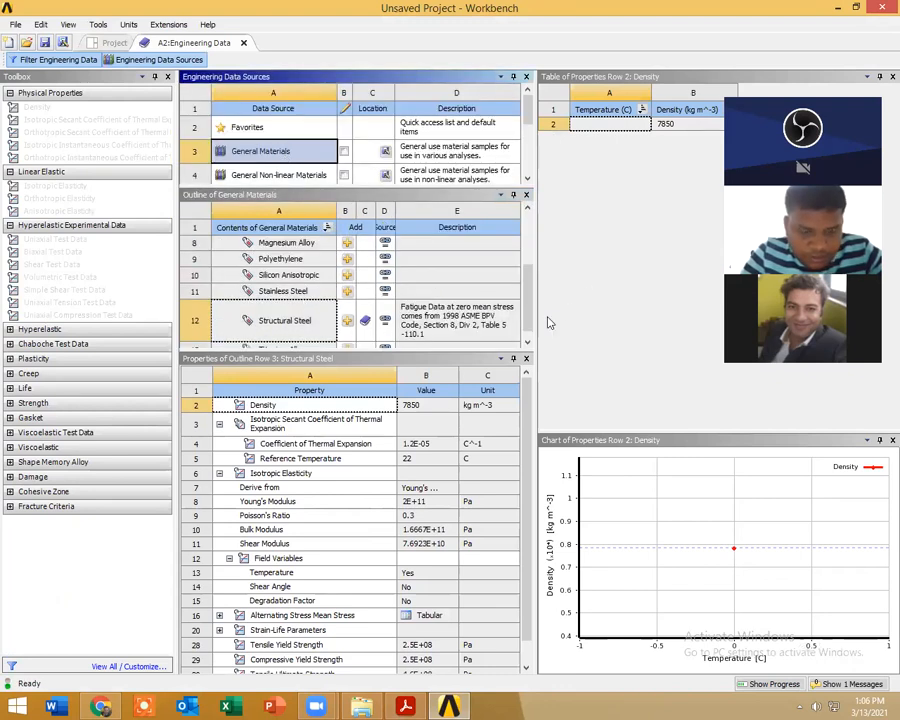
scroll(527, 297, "up", 3)
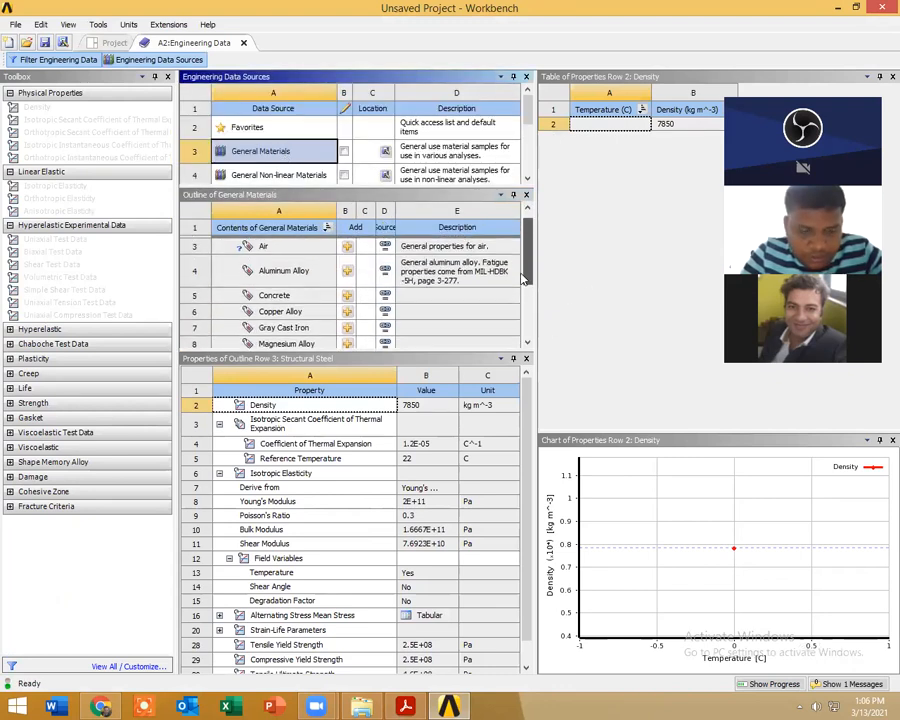
left_click(346, 297)
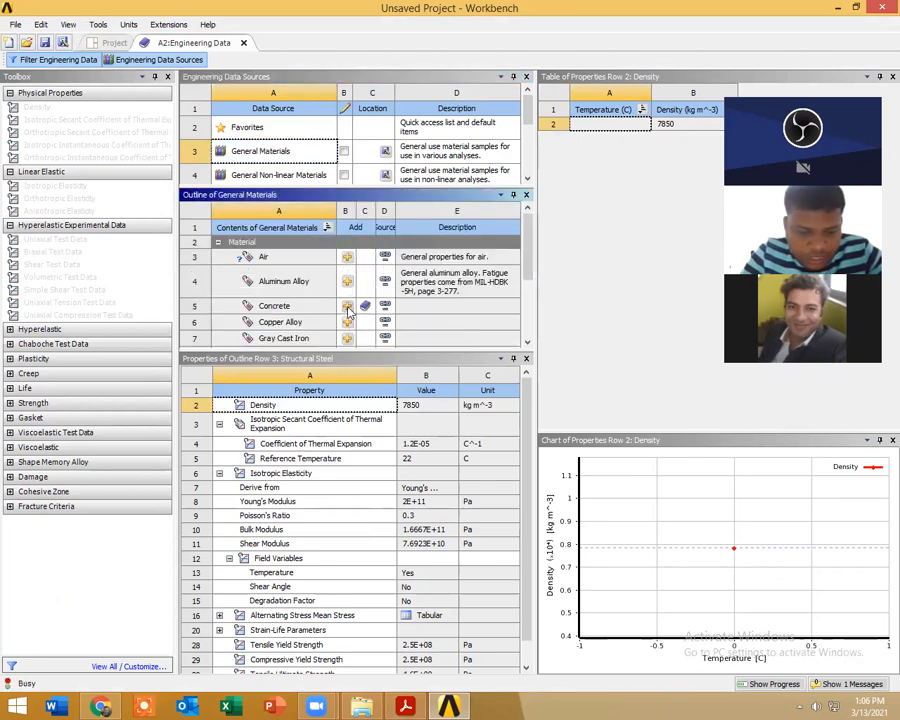
Step: Return to the project's own material list and rename the material Concrete 2 as soil
left_click(190, 61)
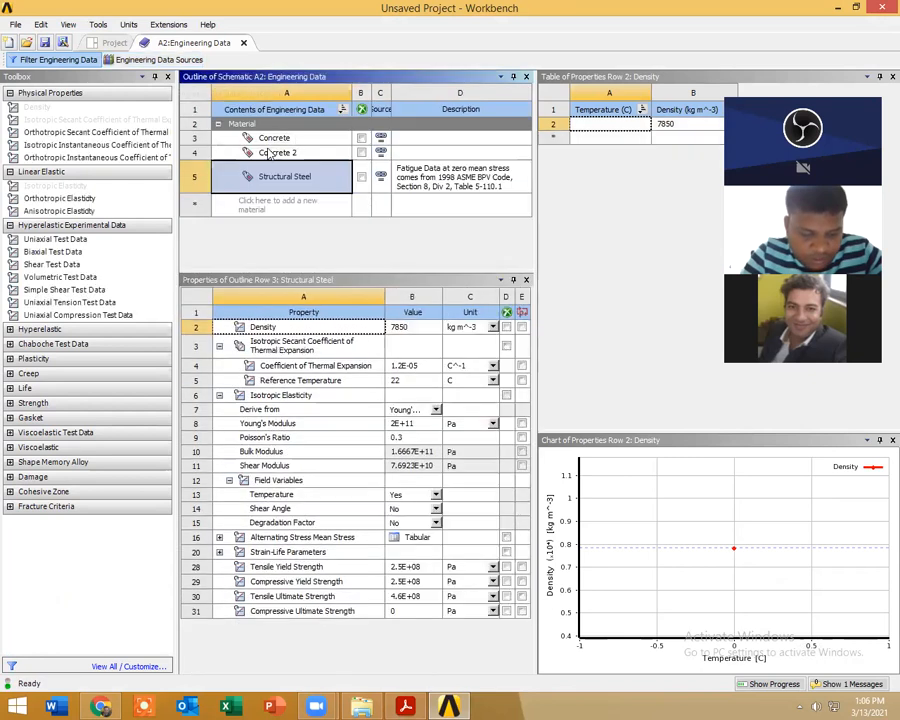
double_click(276, 157)
type("soil")
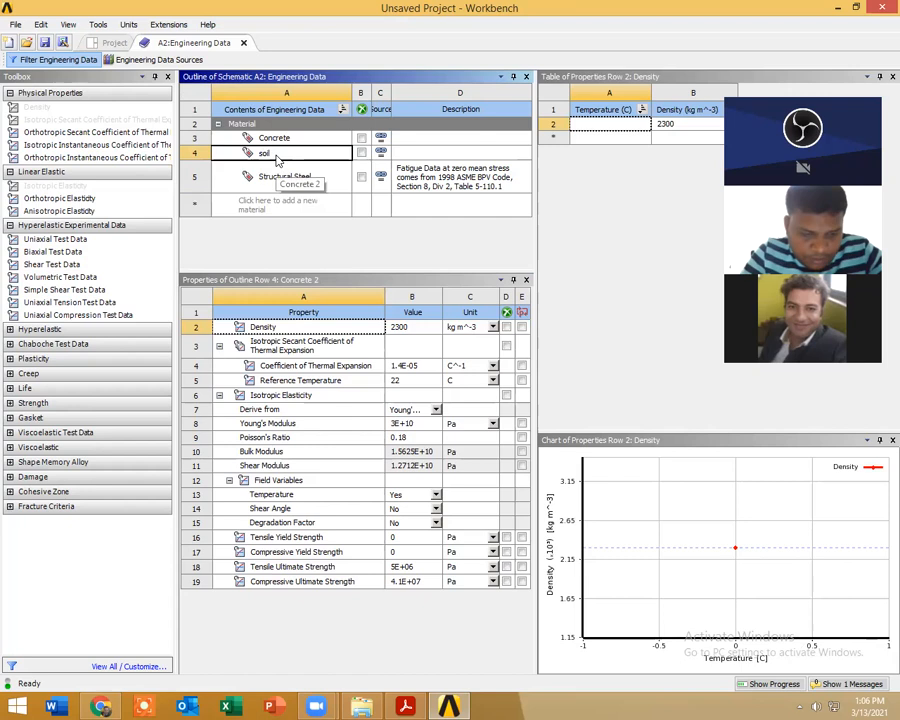
Step: Select the soil material, then switch to validationh.pdf and review the elastic modulus, diameter and height parameters and the circular loading figure
left_click(276, 140)
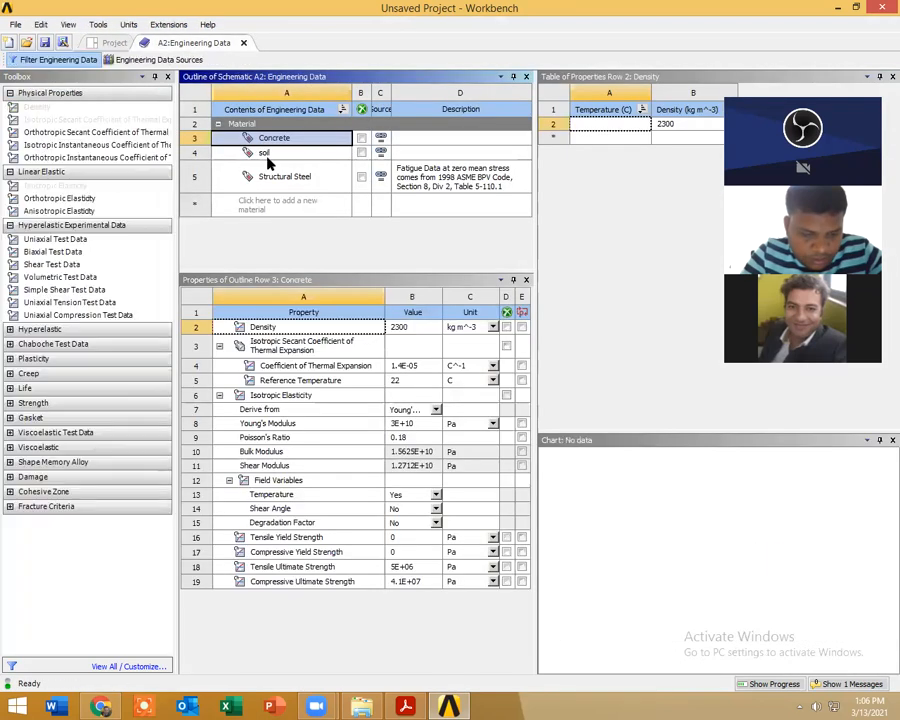
left_click(266, 155)
key("alt+Tab")
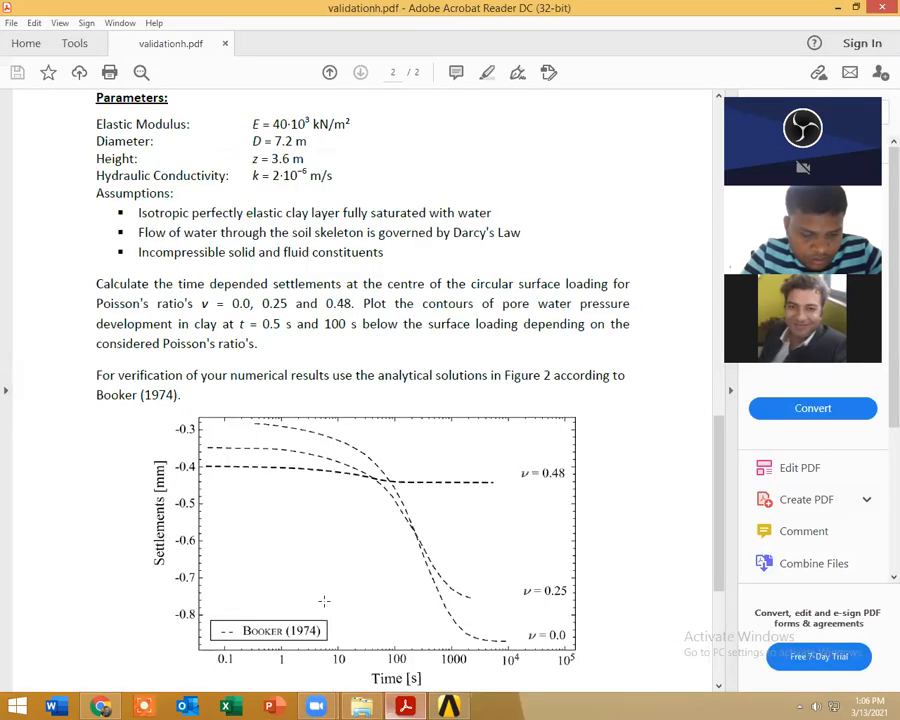
scroll(268, 274, "up", 1)
left_click_drag(253, 192, 328, 192)
left_click_drag(261, 209, 299, 204)
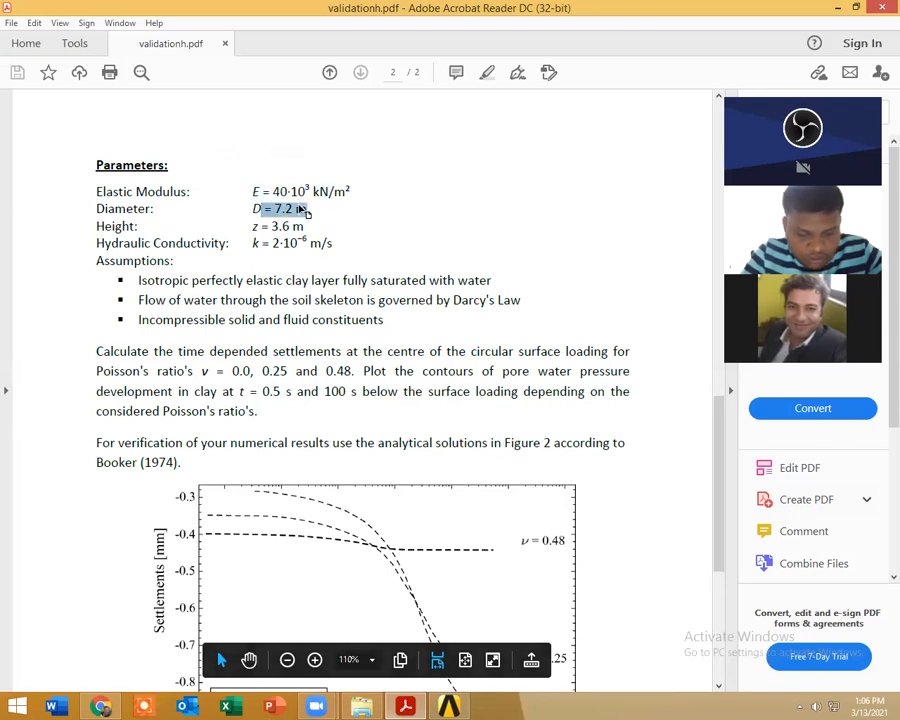
left_click(296, 208)
scroll(284, 268, "up", 2)
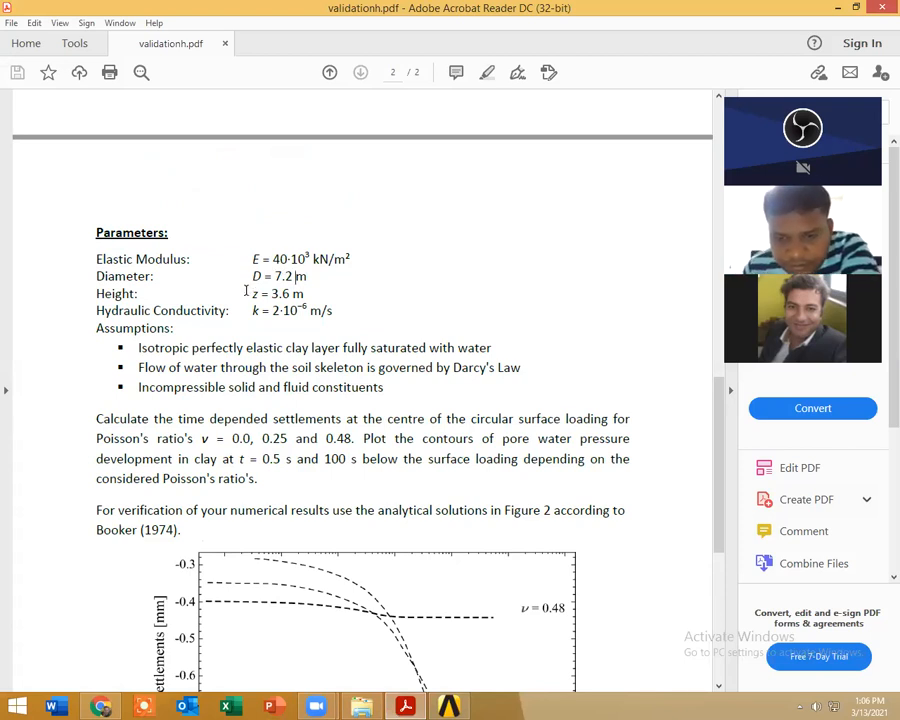
scroll(246, 315, "up", 15)
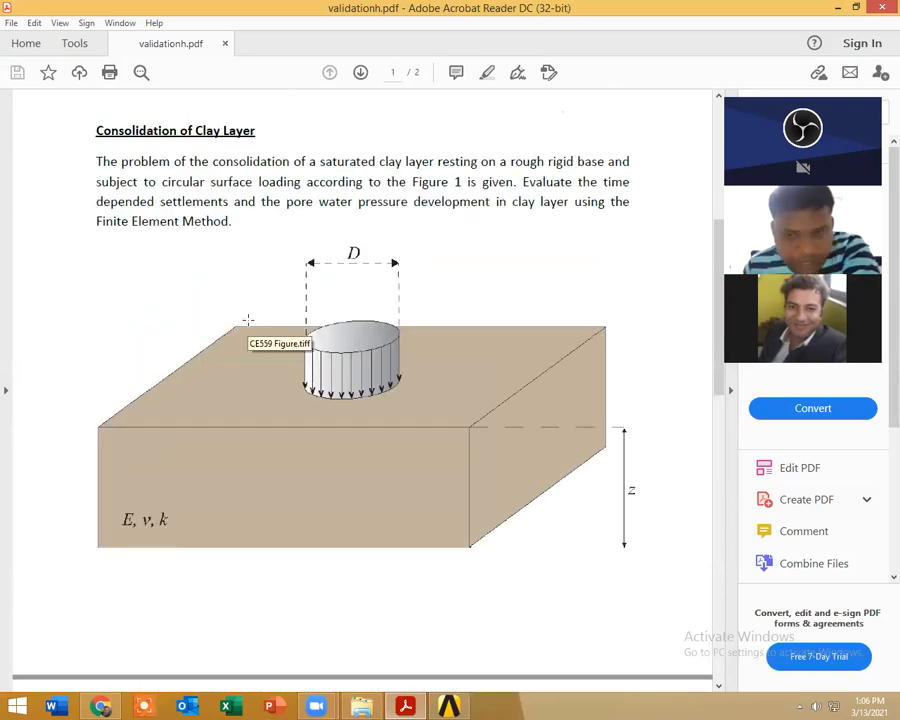
Step: Return to the Workbench project schematic and open the Static Structural system's Geometry in DesignModeler
key("alt+Tab")
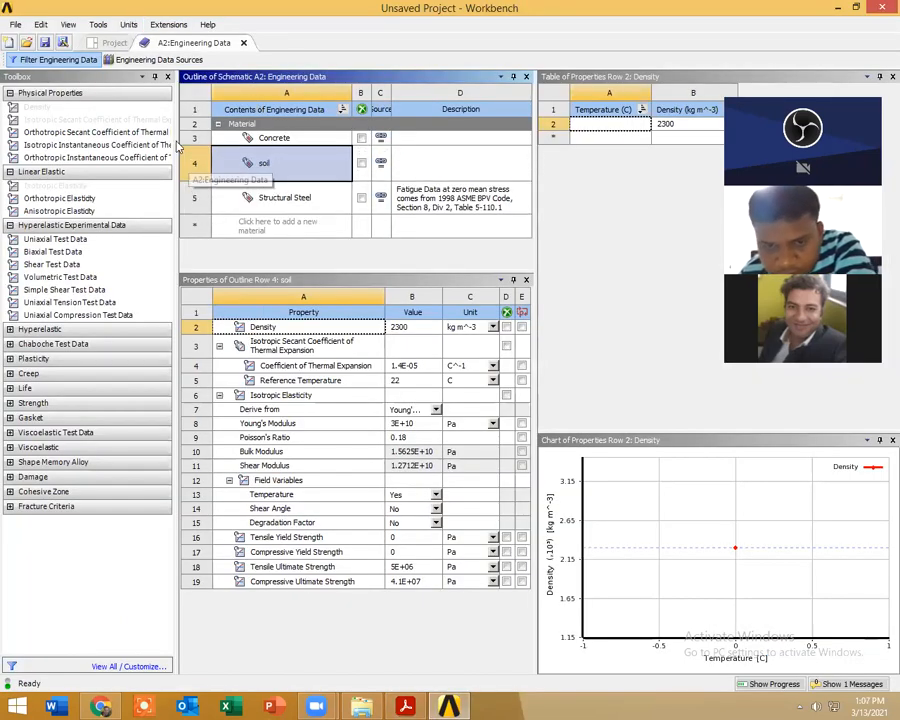
left_click(114, 42)
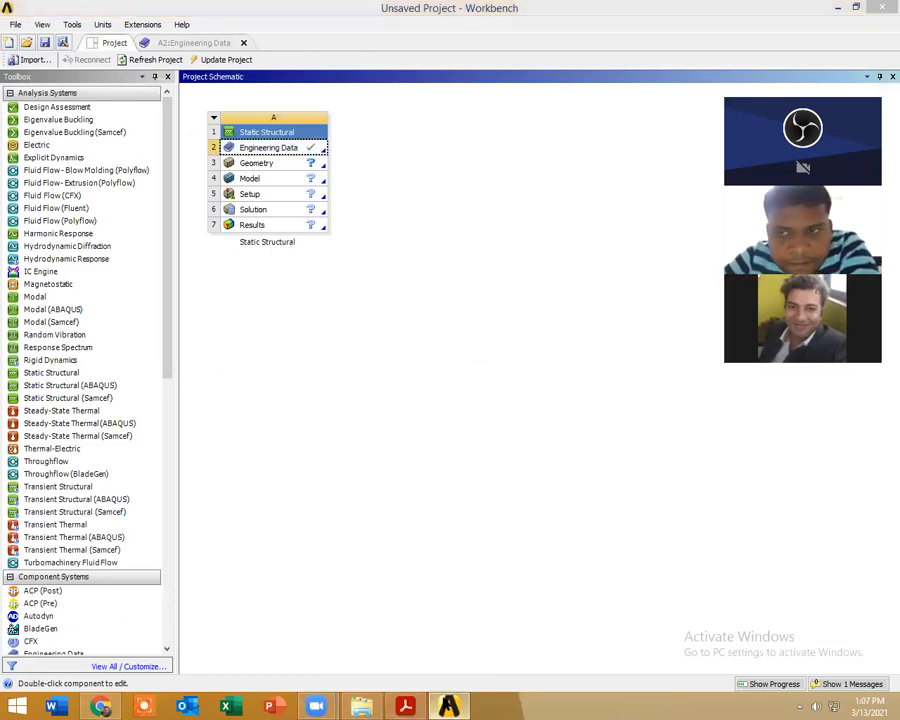
left_click(449, 706)
left_click(455, 705)
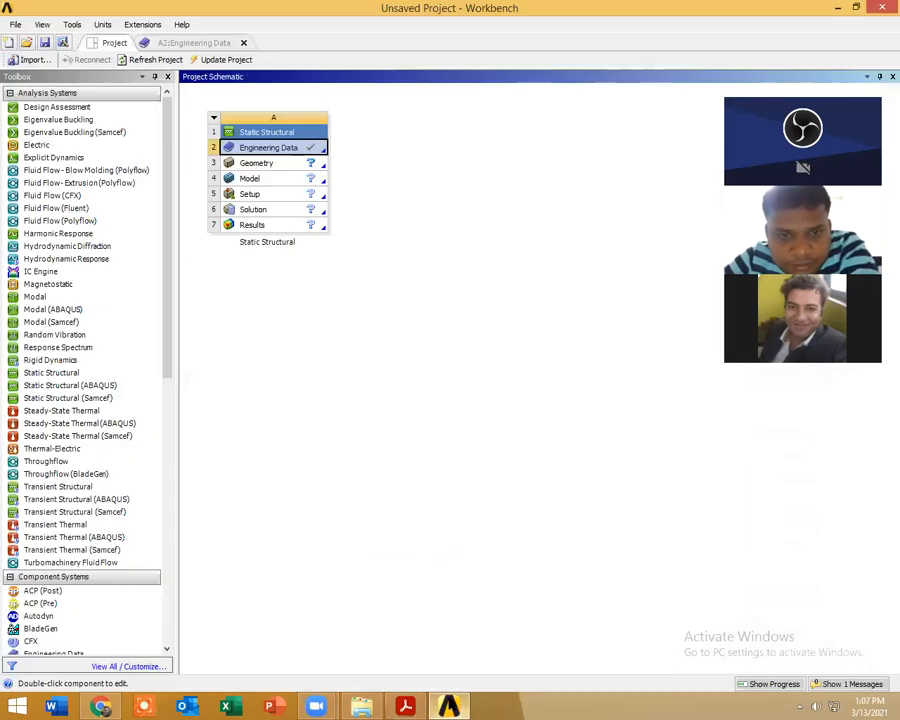
left_click(259, 167)
double_click(259, 166)
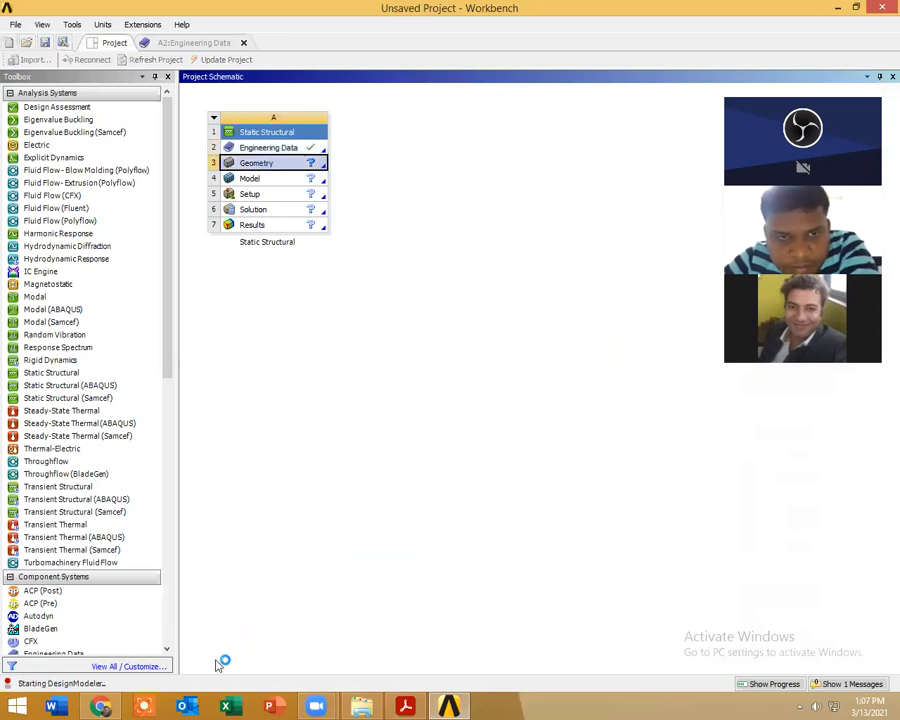
Step: Switch to validationh.pdf and examine the loaded clay block figure and the listed parameters
mouse_move(347, 706)
mouse_move(316, 706)
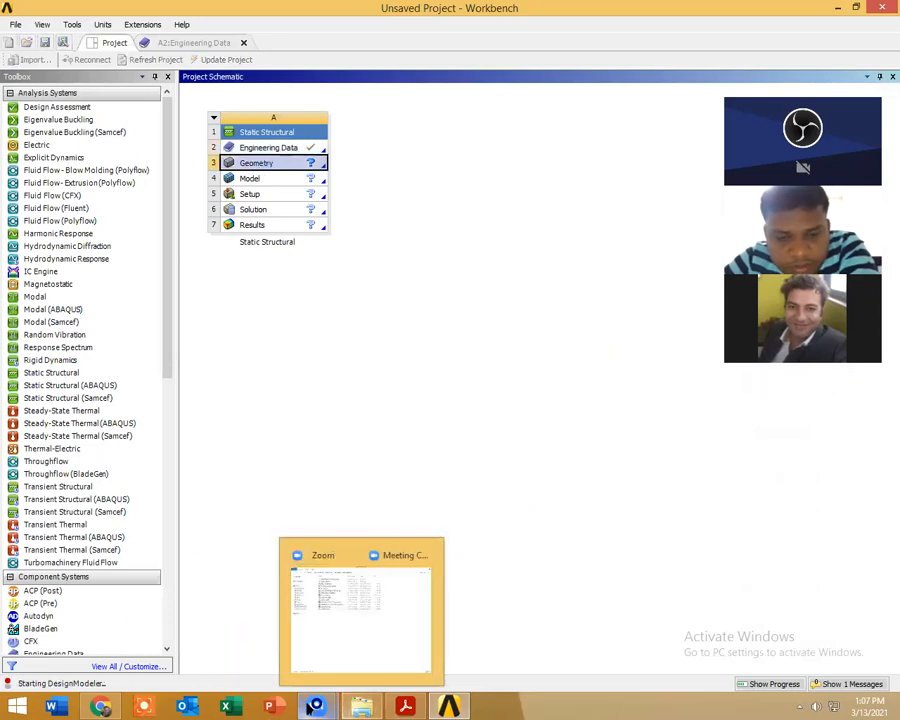
left_click(110, 707)
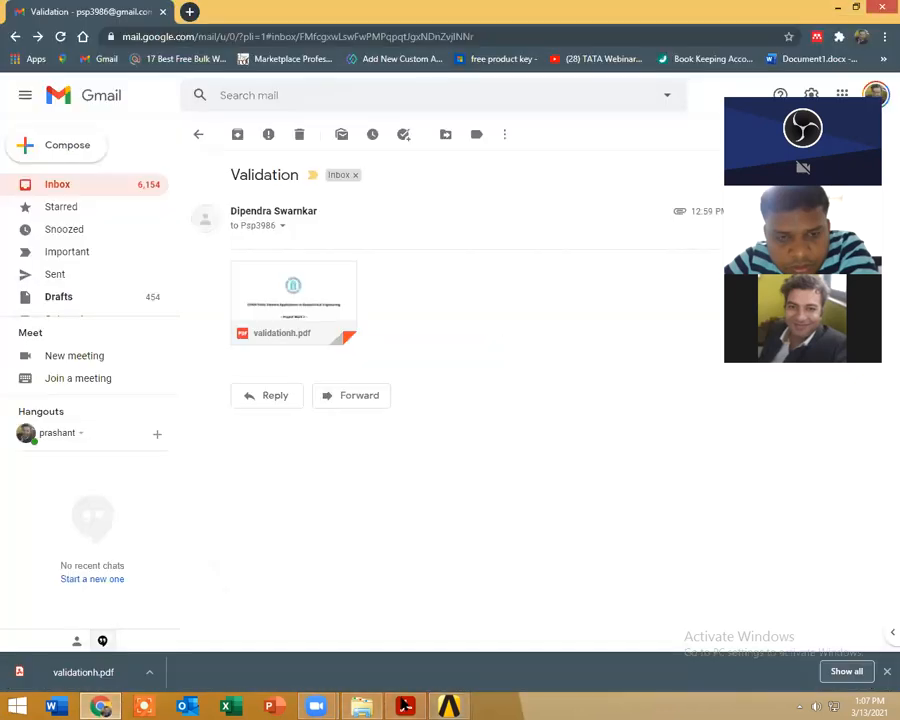
left_click(405, 706)
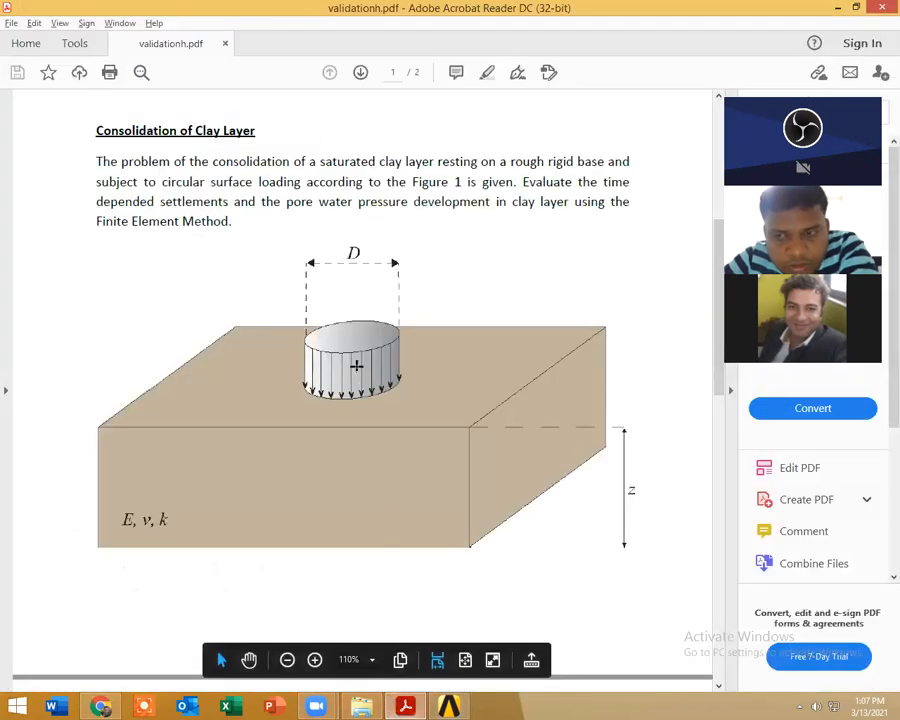
scroll(358, 370, "down", 5)
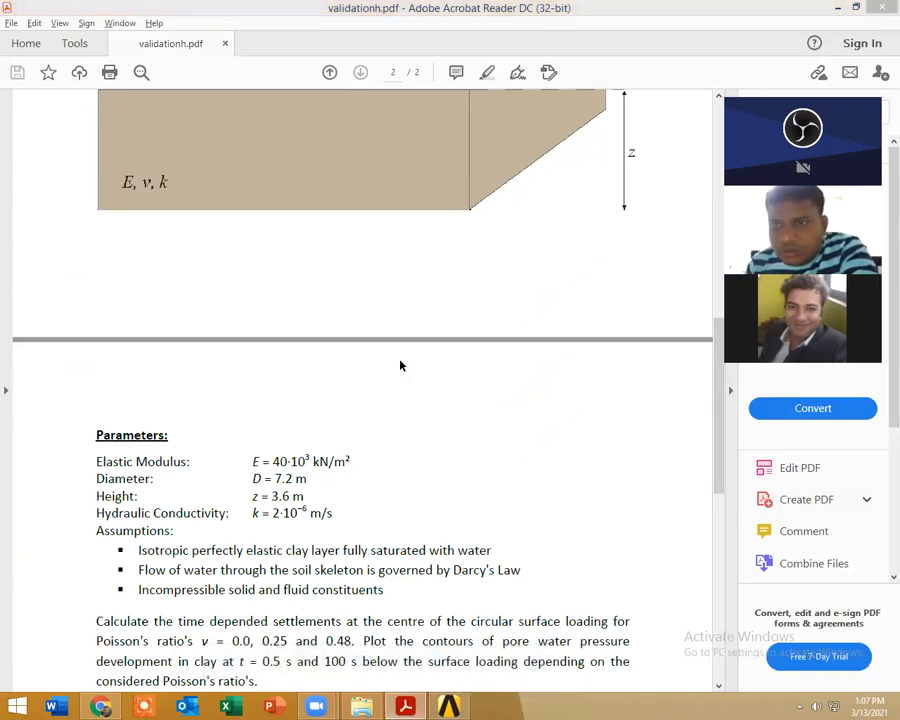
scroll(404, 362, "up", 3)
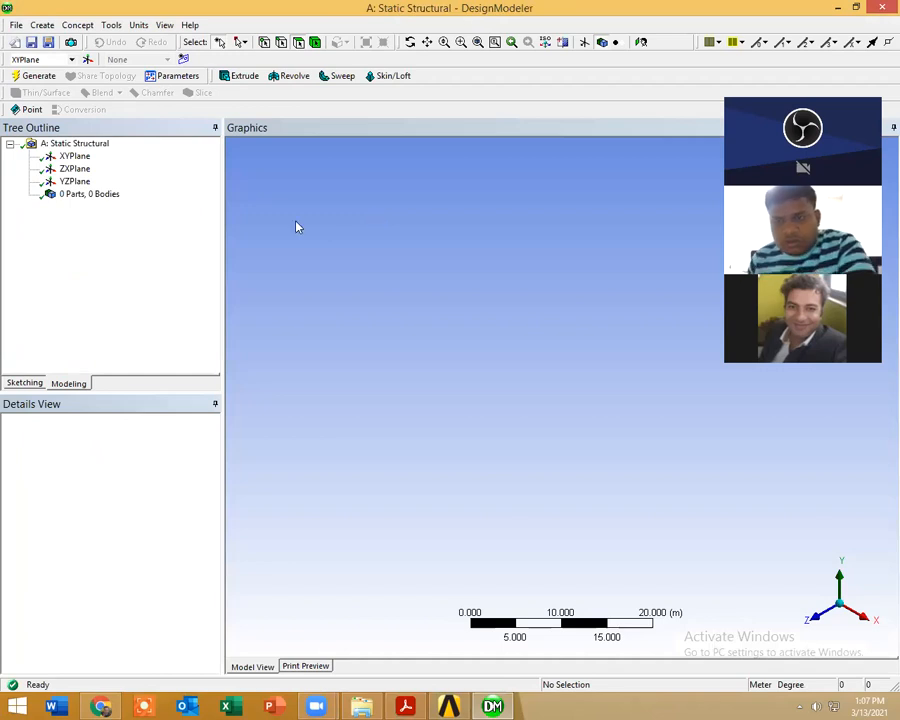
Step: In DesignModeler, sketch a rectangle of about 19.9 by 21.2 m on the ZXPlane, clear of the plane axes
left_click(75, 169)
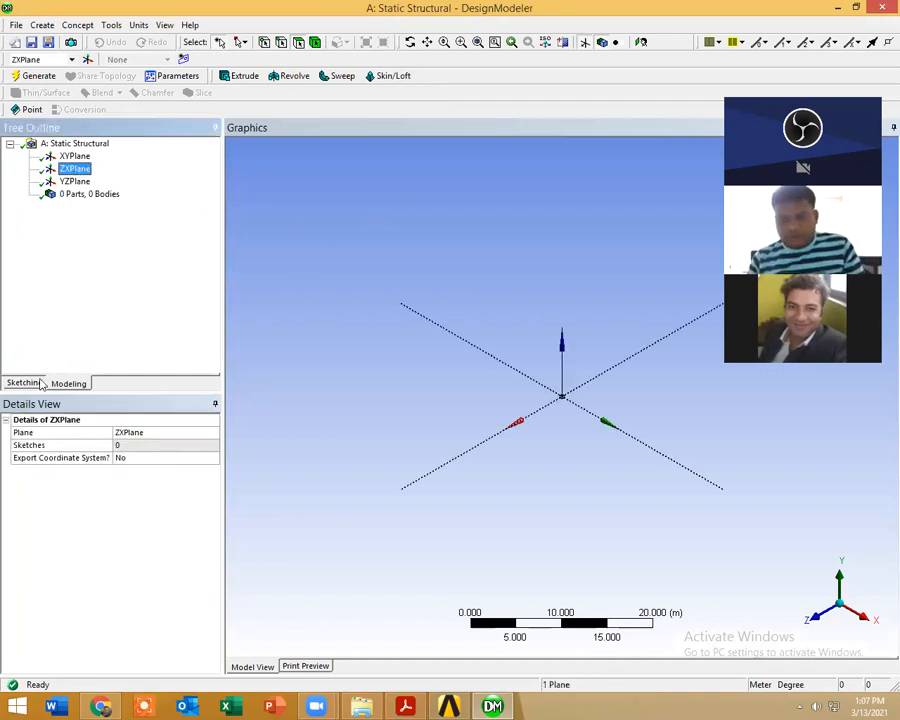
key("alt+Tab")
scroll(304, 612, "down", 2)
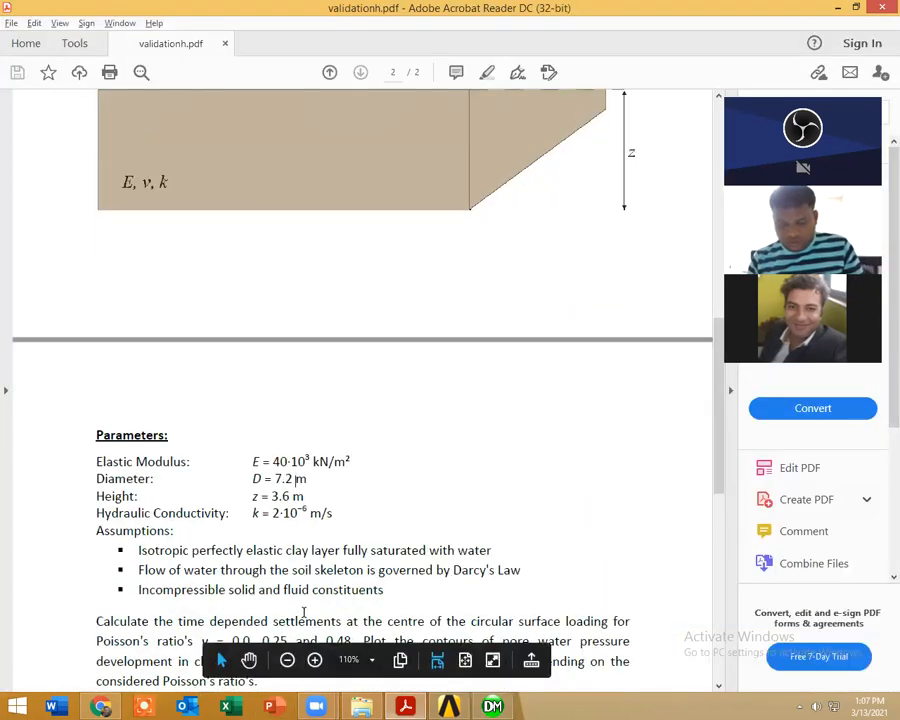
key("alt+Tab")
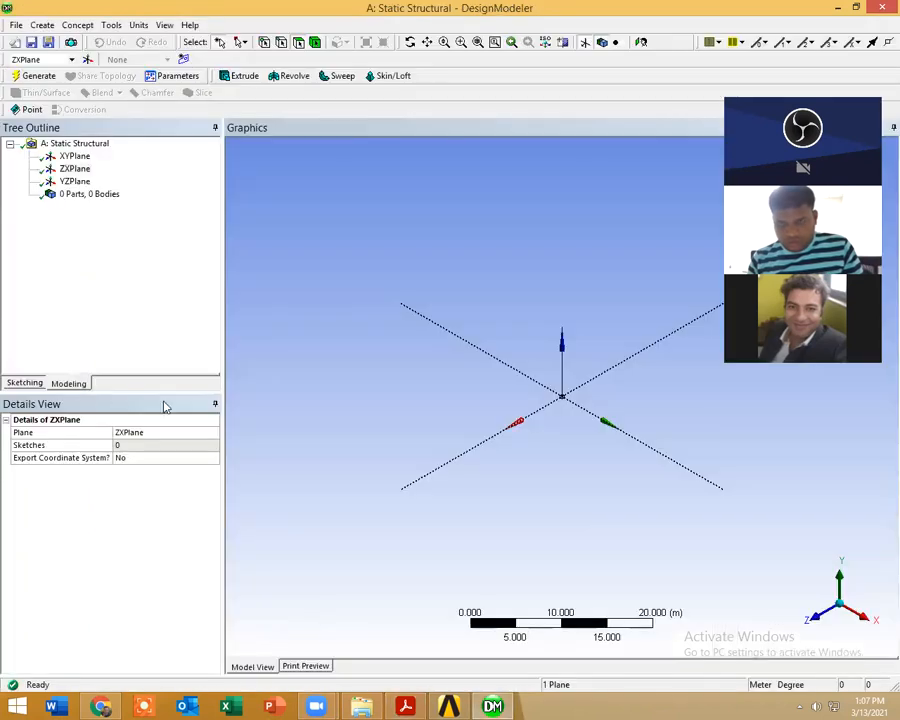
left_click(24, 383)
left_click(38, 225)
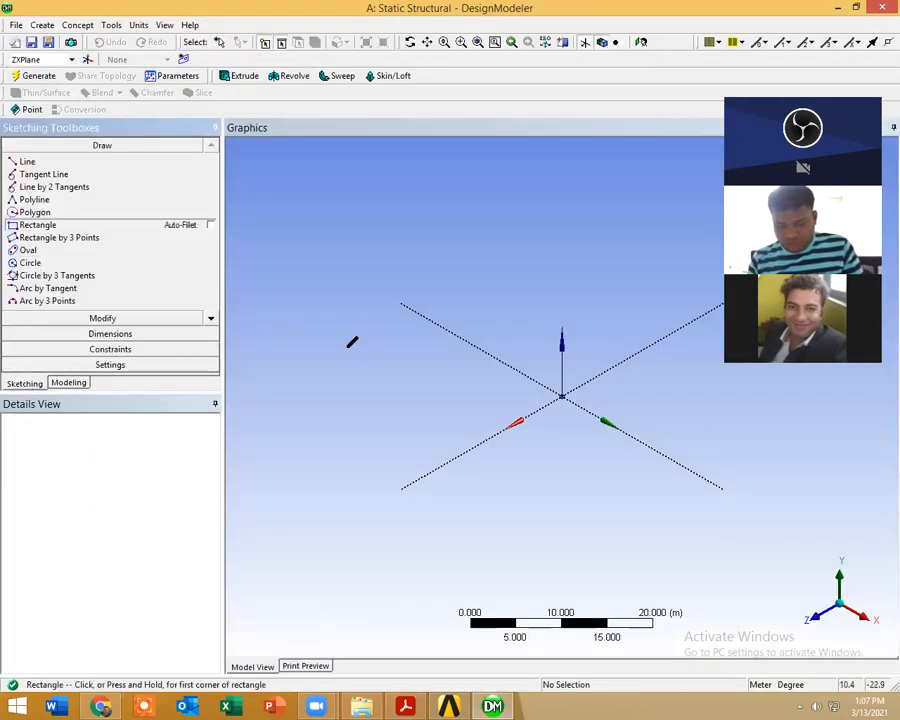
left_click(349, 320)
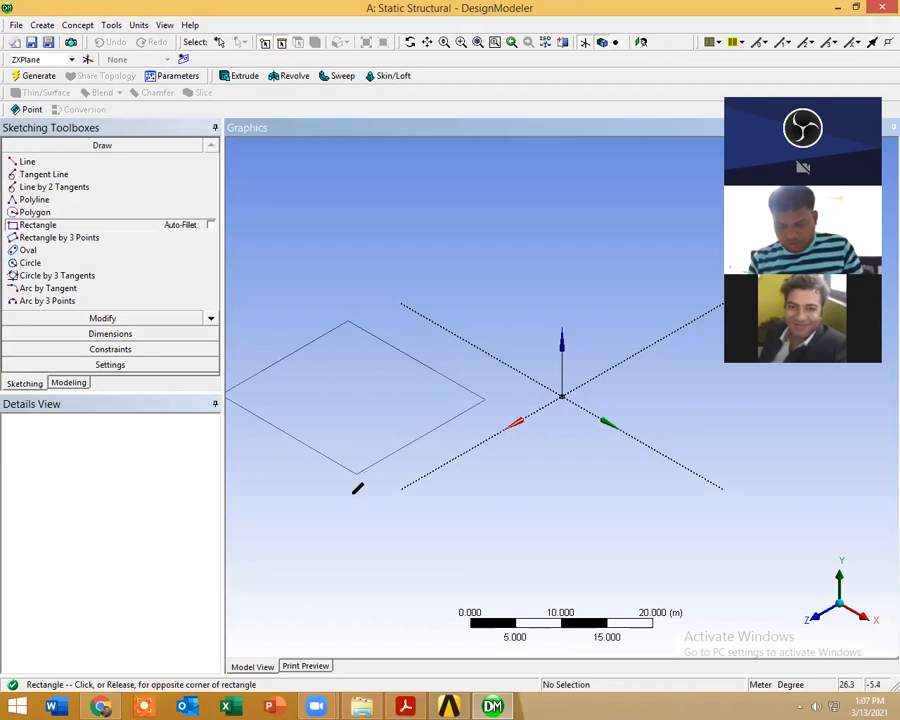
left_click(357, 476)
Step: Add General dimensions to two adjacent sides of the rectangle
left_click(74, 333)
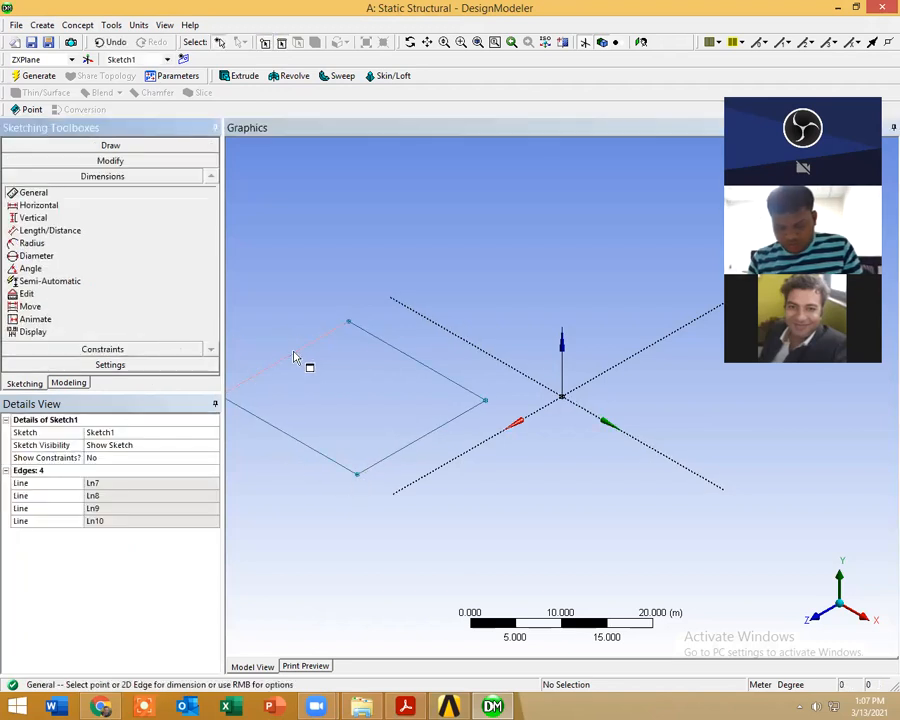
left_click(294, 353)
left_click(283, 322)
left_click(290, 435)
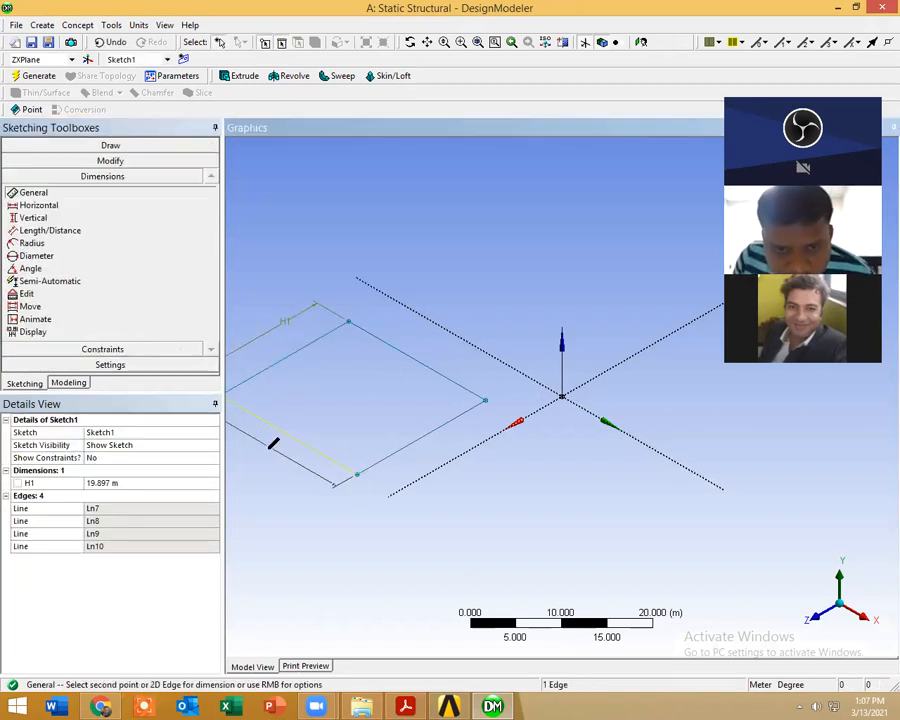
left_click(266, 448)
Step: Set both rectangle dimensions, H1 and V2, to 7 m
left_click(118, 483)
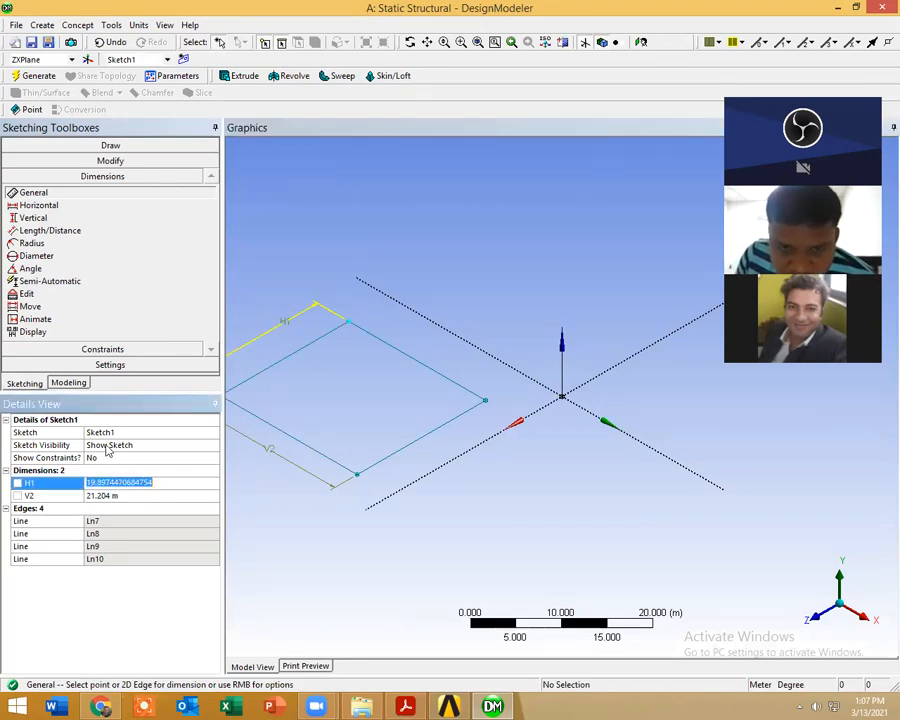
type("7")
left_click(112, 496)
type("7")
key("Return")
Step: Switch to validationh.pdf and recheck the clay block figure against the given diameter and height
key("alt+Tab")
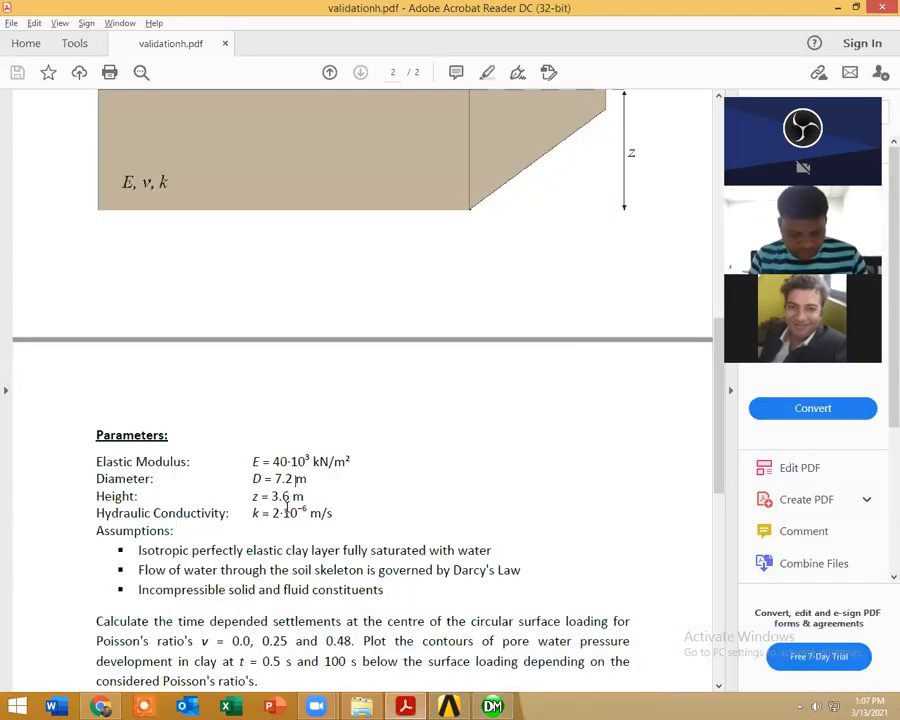
scroll(288, 512, "up", 5)
scroll(288, 510, "up", 3)
scroll(288, 506, "down", 7)
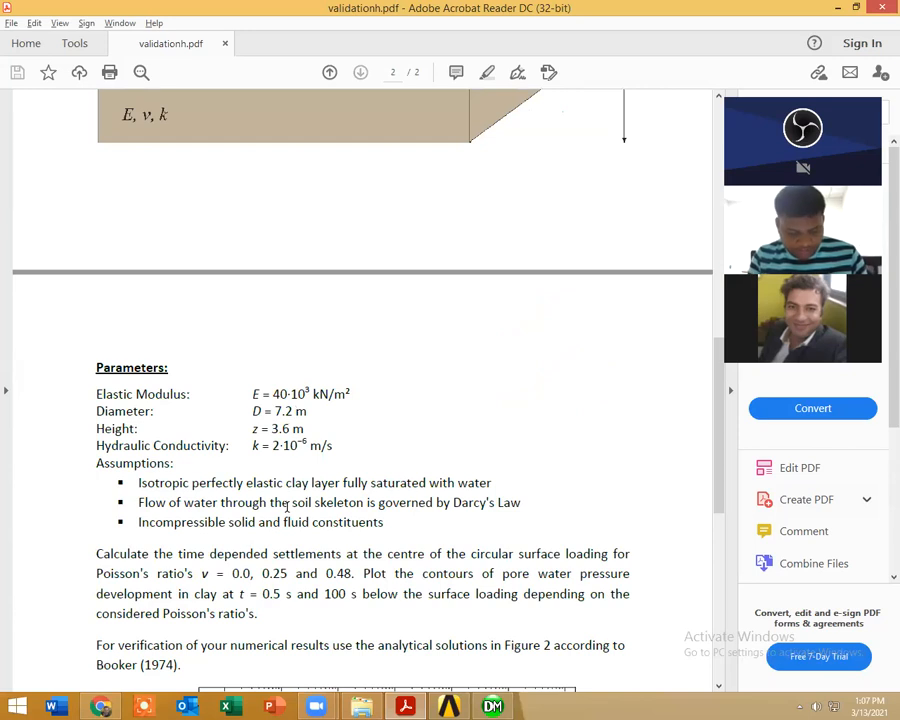
Step: Return to DesignModeler and set both rectangle dimensions, H1 and V2, to 20 m
key("alt+Tab")
left_click(125, 483)
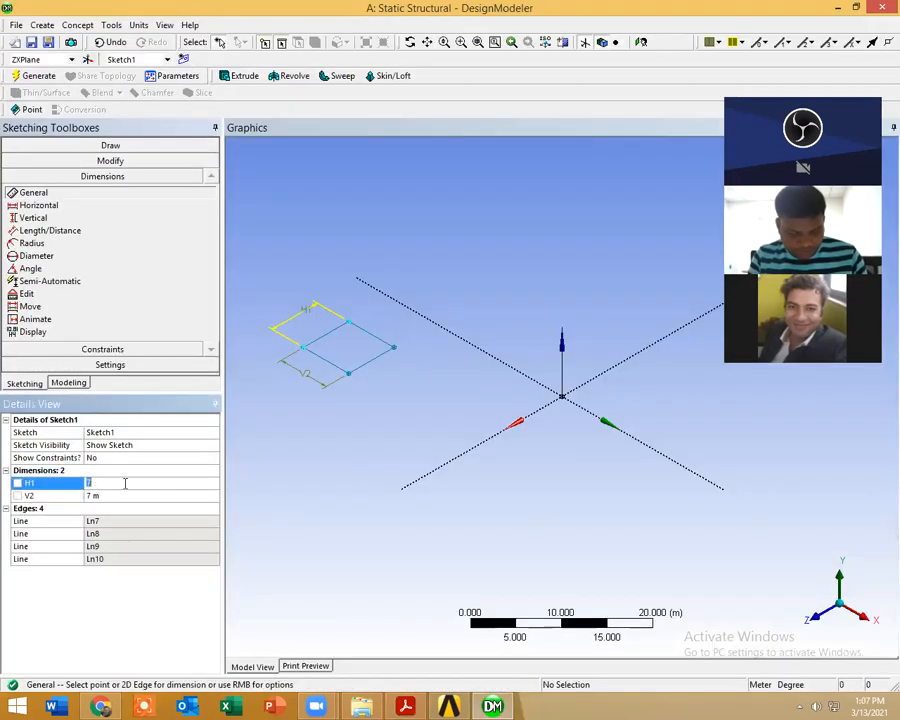
left_click(119, 497)
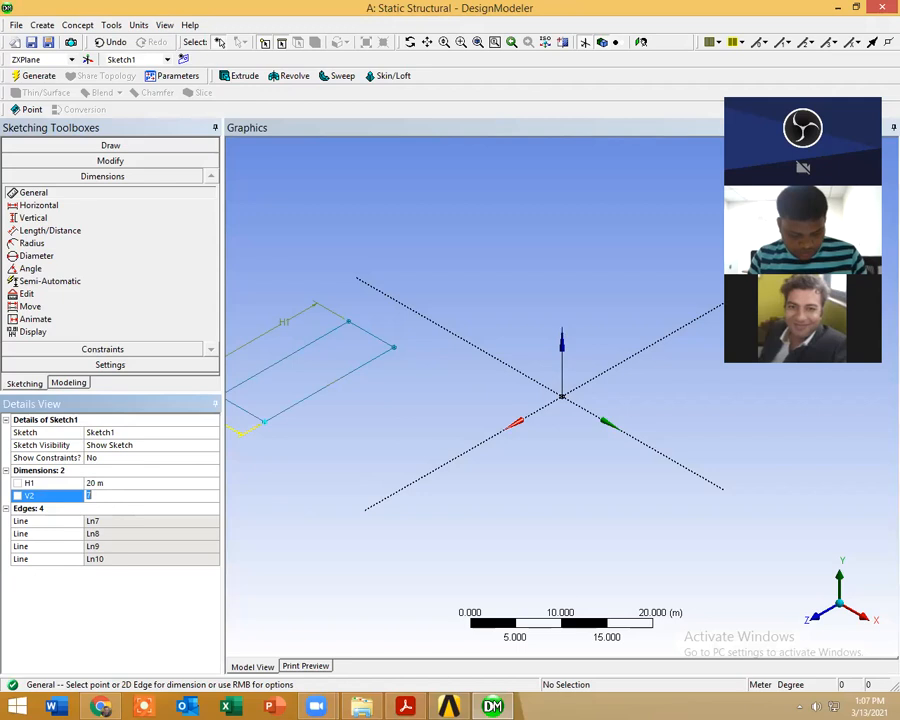
type("20")
key("Return")
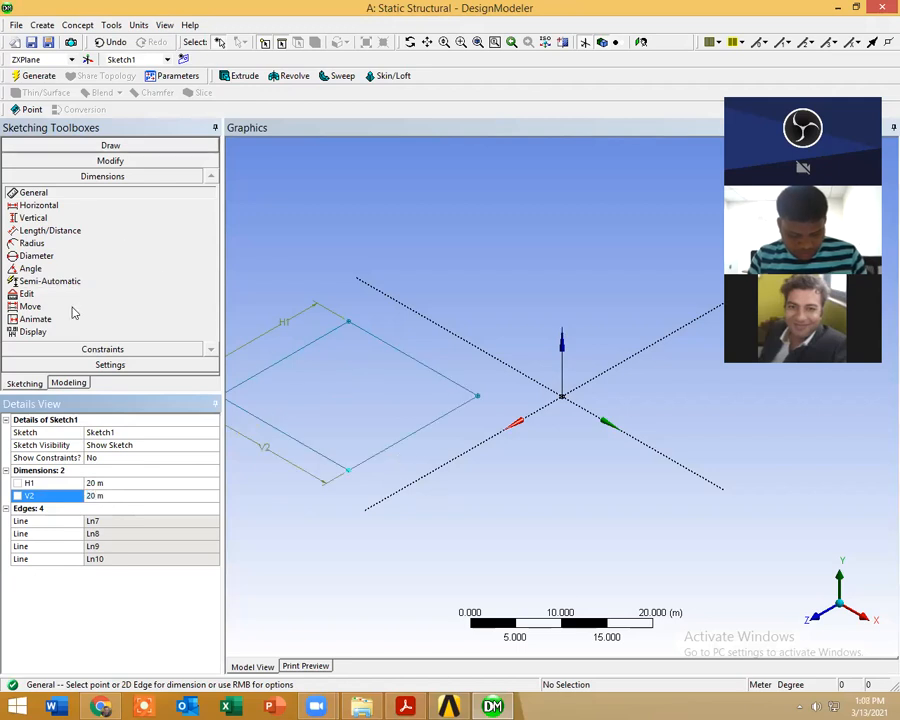
Step: Start an extrusion of Sketch1 from the ZXPlane and set its operation to Add Frozen
left_click(69, 383)
left_click(29, 169)
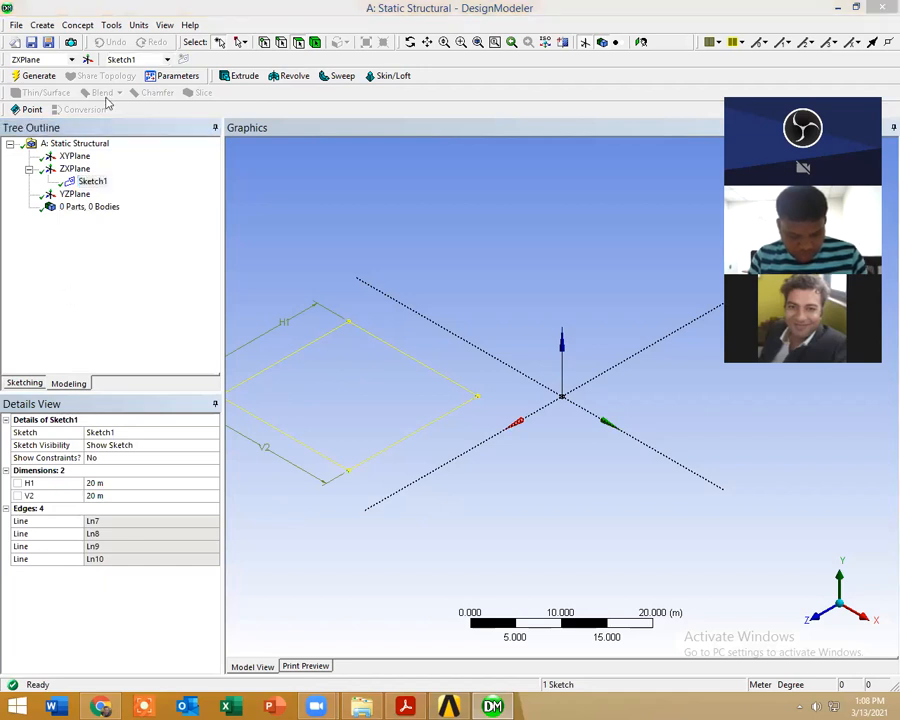
left_click(40, 25)
left_click(40, 25)
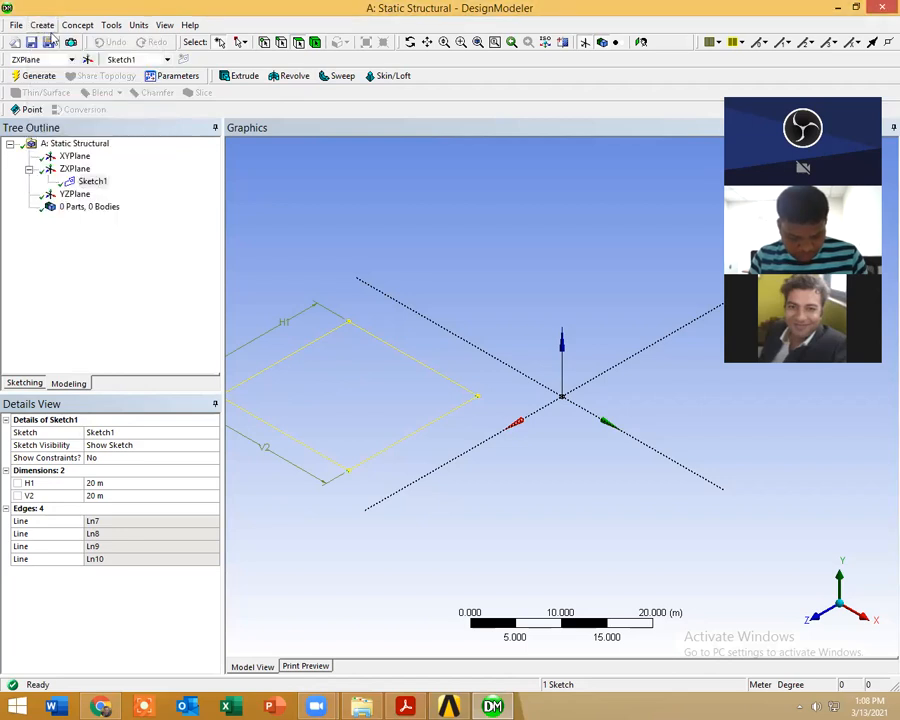
left_click(88, 183)
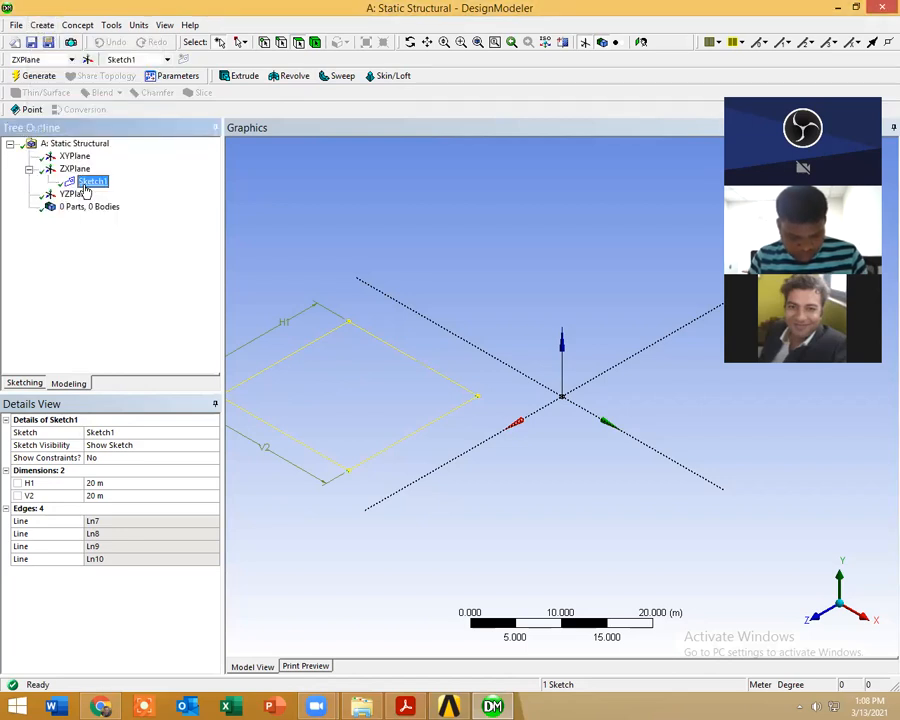
left_click(236, 77)
left_click(119, 445)
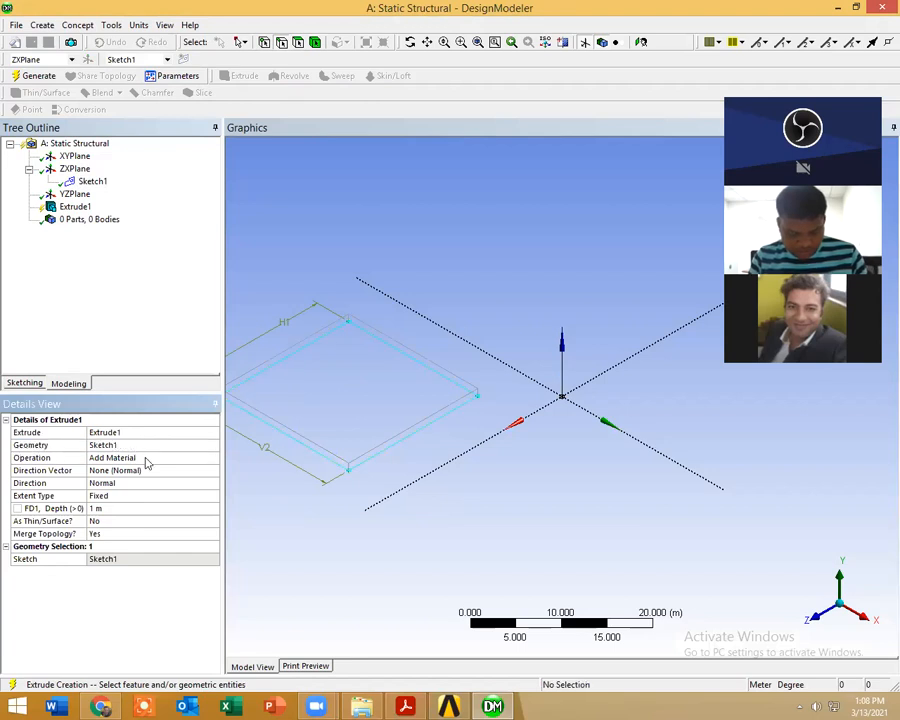
left_click(200, 459)
left_click(212, 462)
left_click(160, 470)
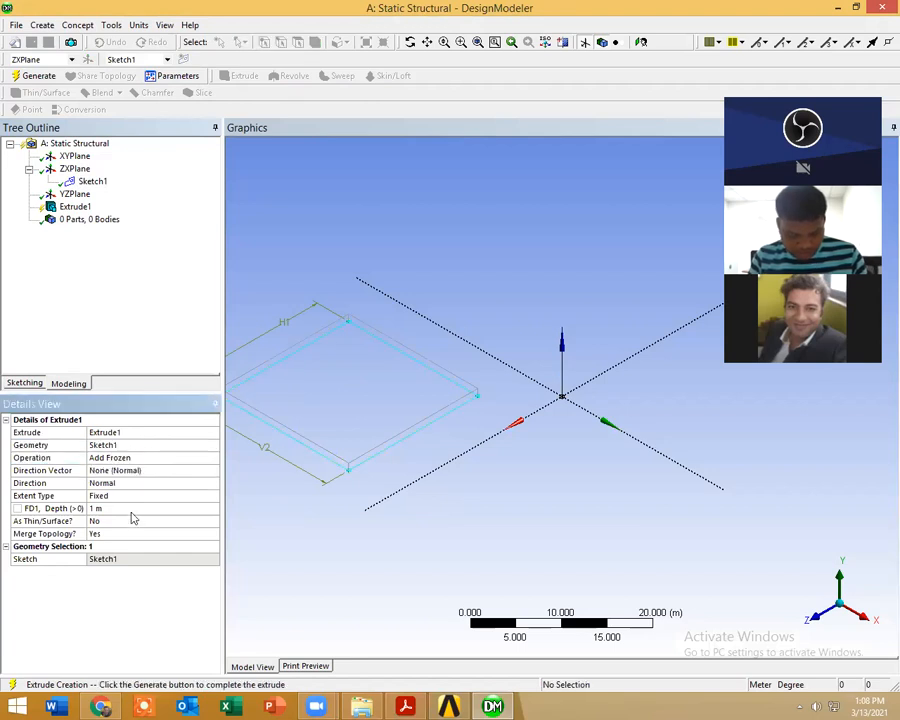
Step: Set the extrusion depth of Sketch1 to 7.2 m and generate the block
left_click(131, 508)
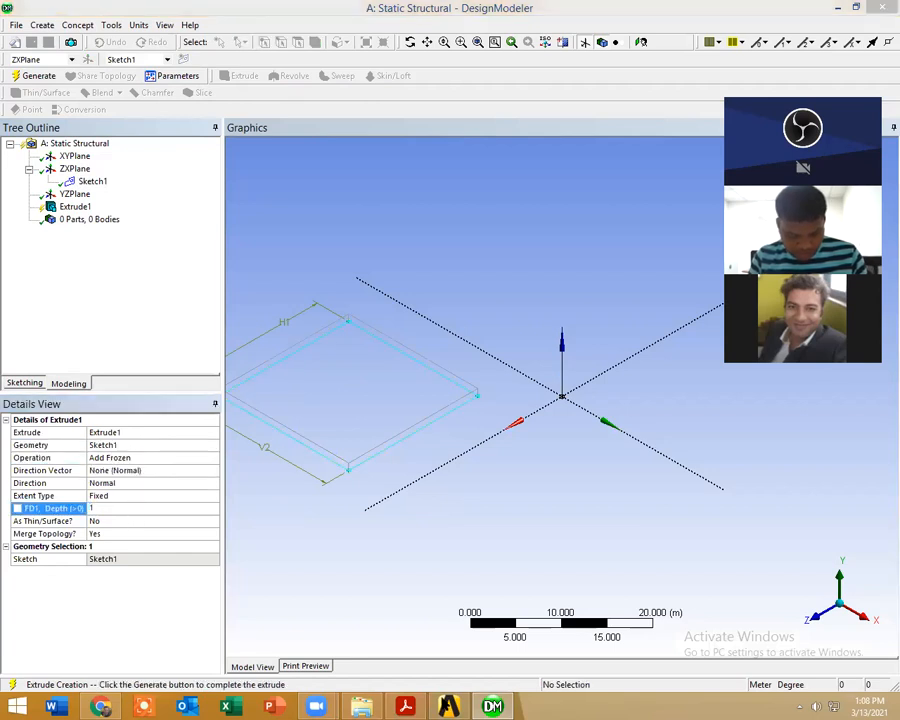
left_click(407, 706)
left_click(417, 706)
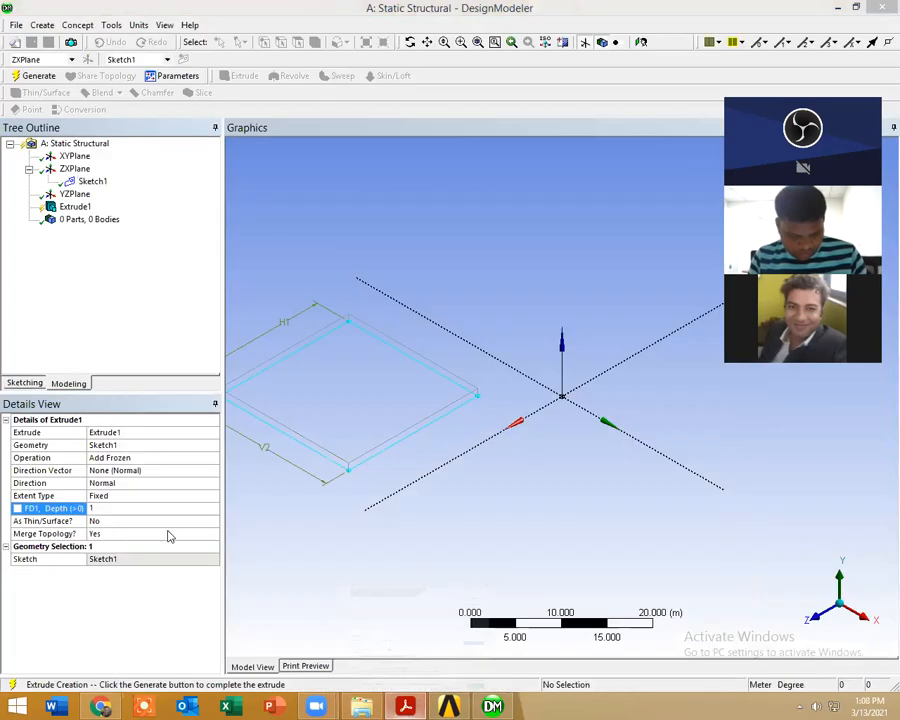
left_click(8, 519)
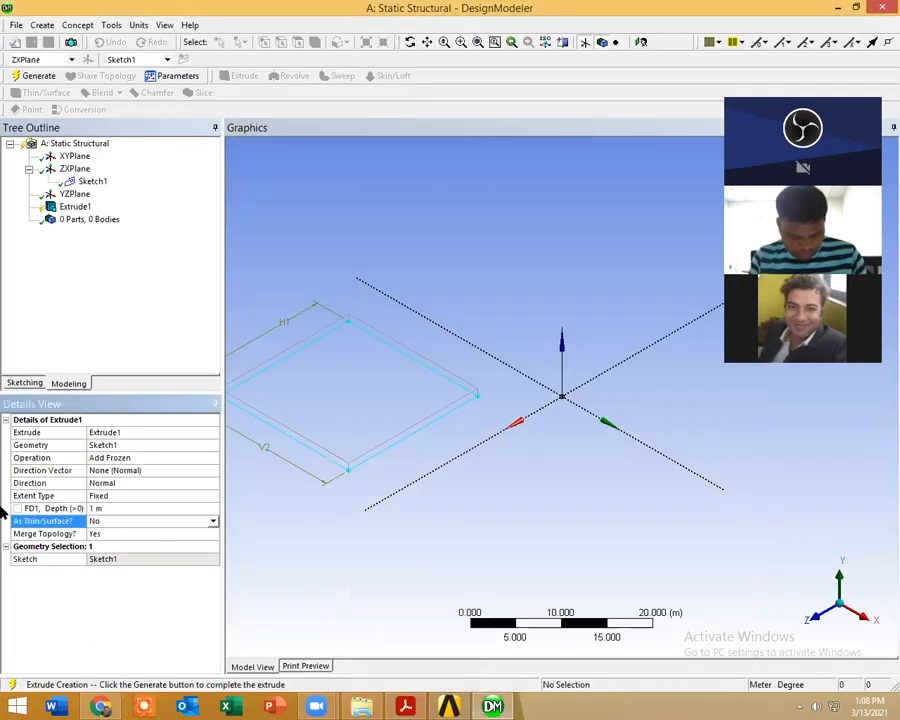
left_click(115, 509)
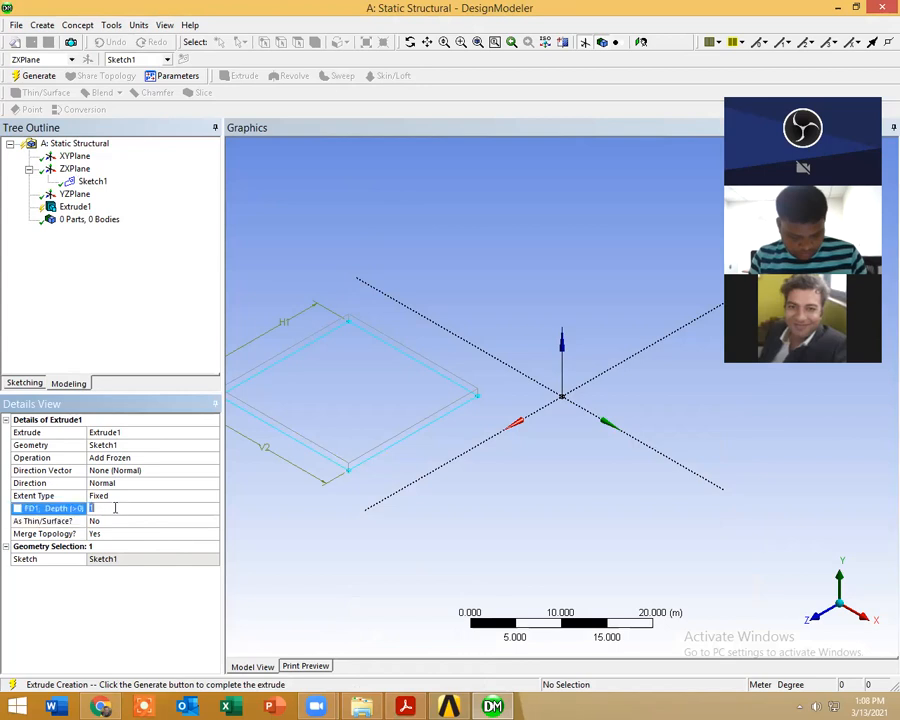
key("Return")
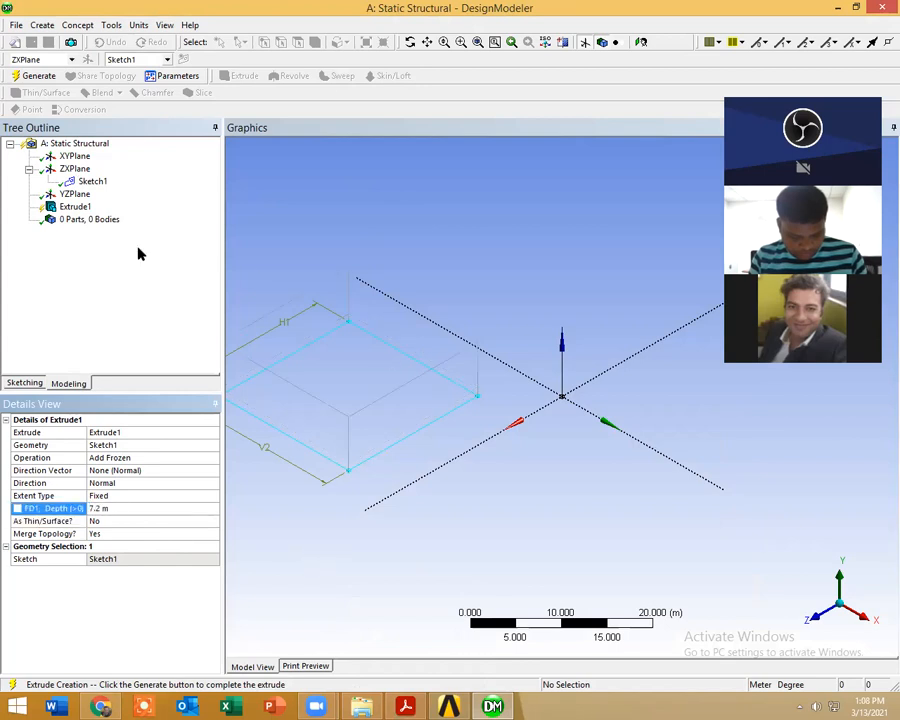
left_click(35, 76)
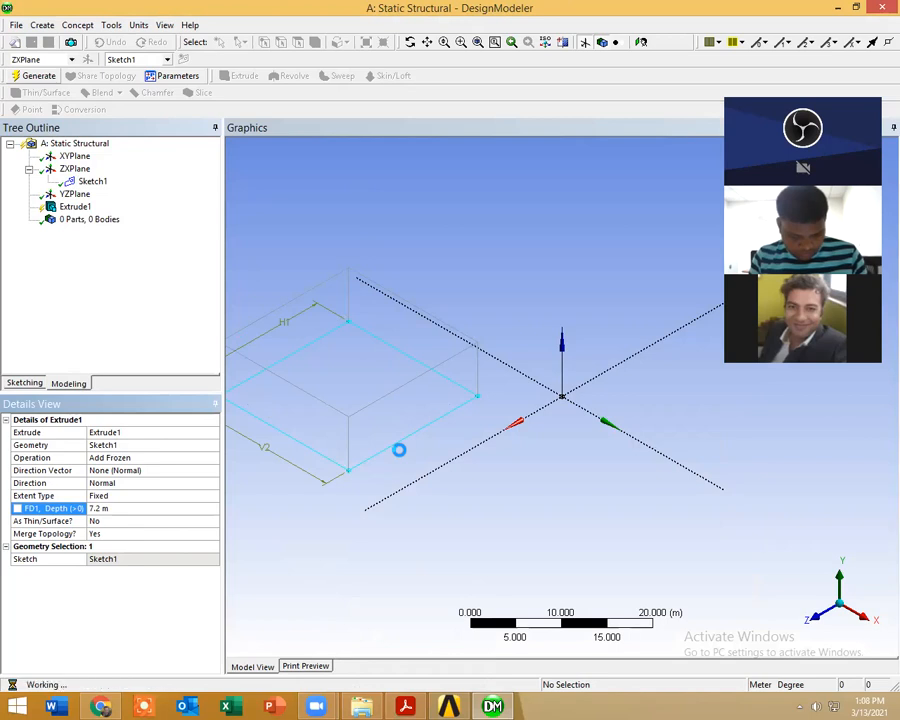
Step: Check the clay height in validationh.pdf, then set the block's extrusion depth to 3.6 m and regenerate it
key("alt+Tab")
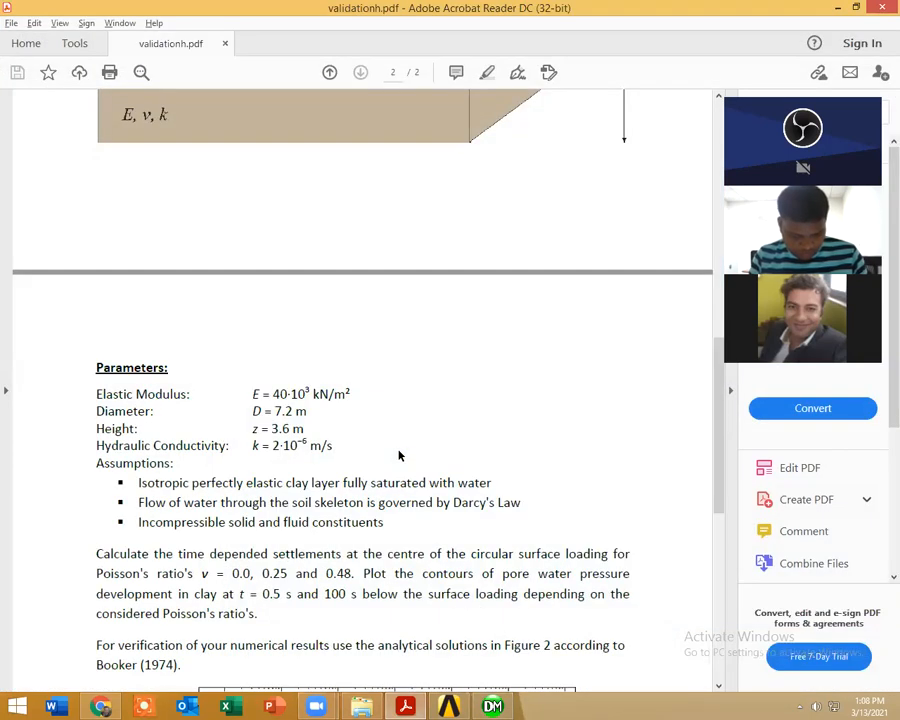
key("alt+Tab")
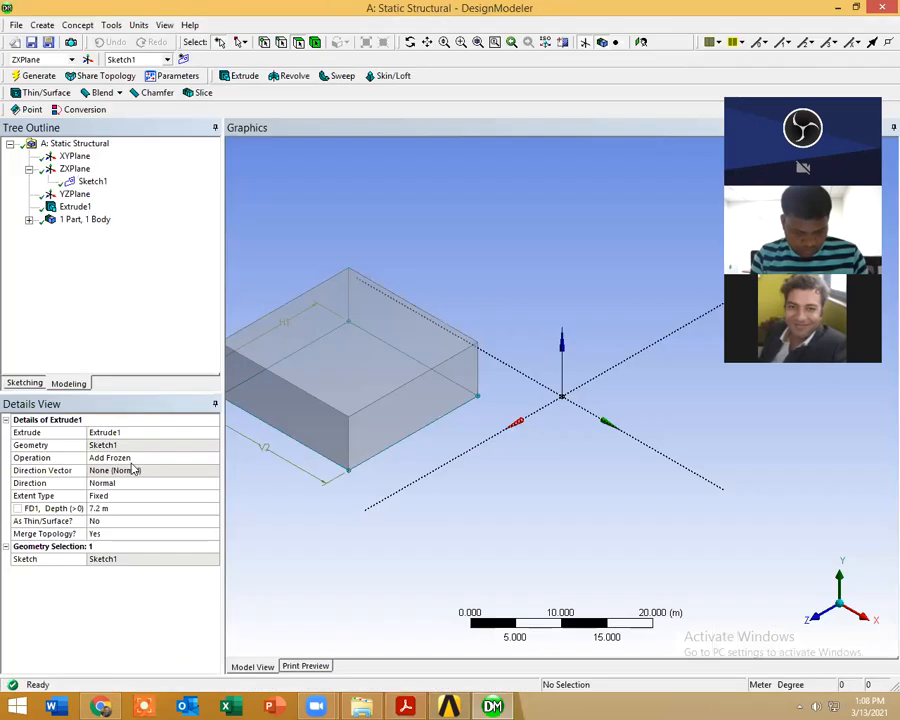
left_click(130, 507)
type("3.6")
key("Return")
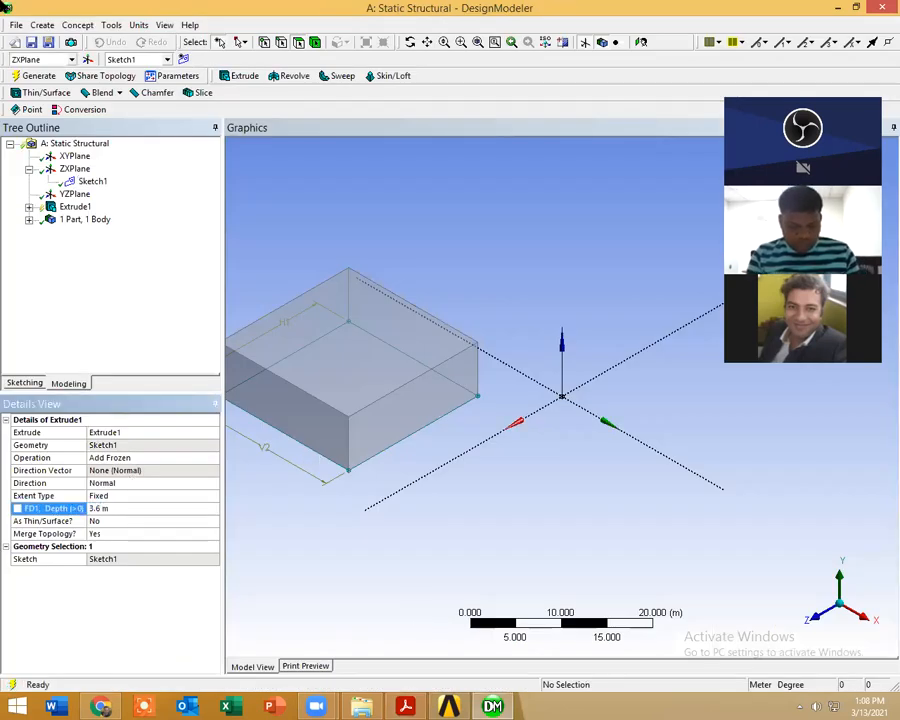
left_click(38, 78)
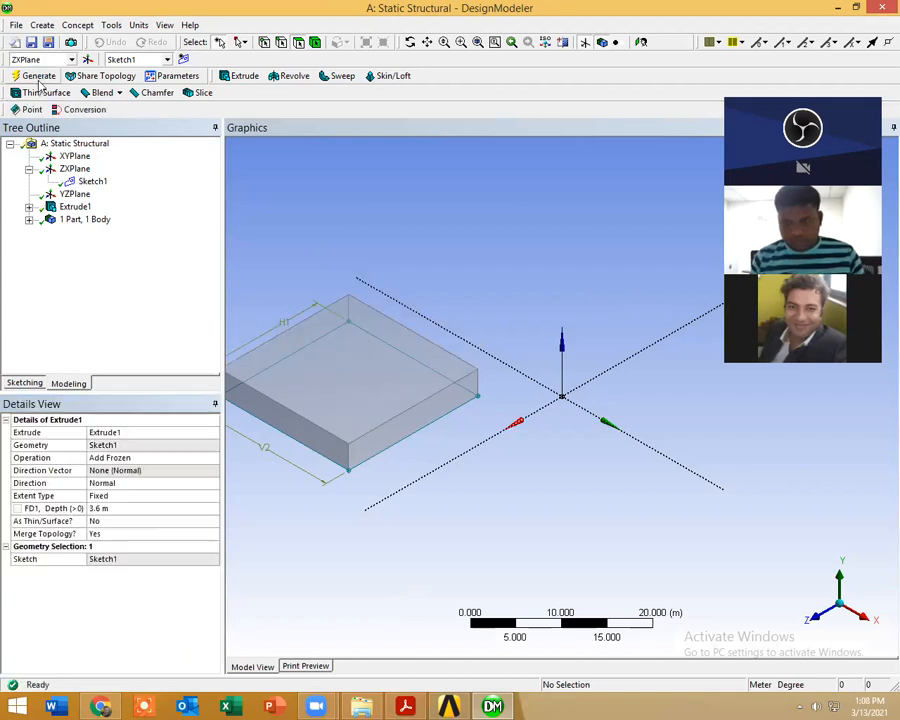
Step: Create a new plane from the ZXPlane with no transform and generate it
left_click(89, 60)
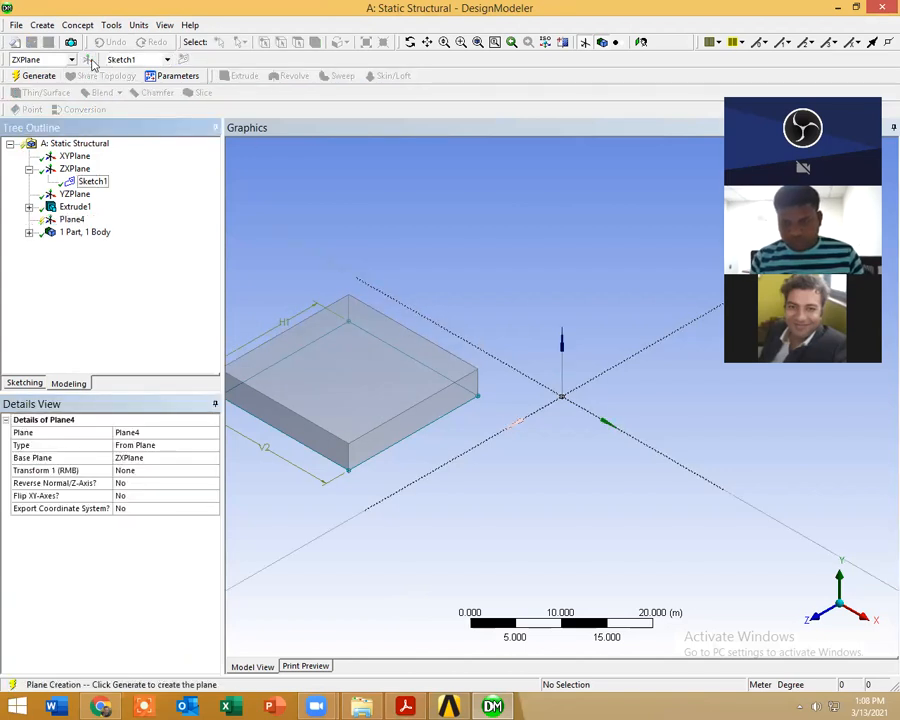
left_click(166, 472)
left_click(93, 182)
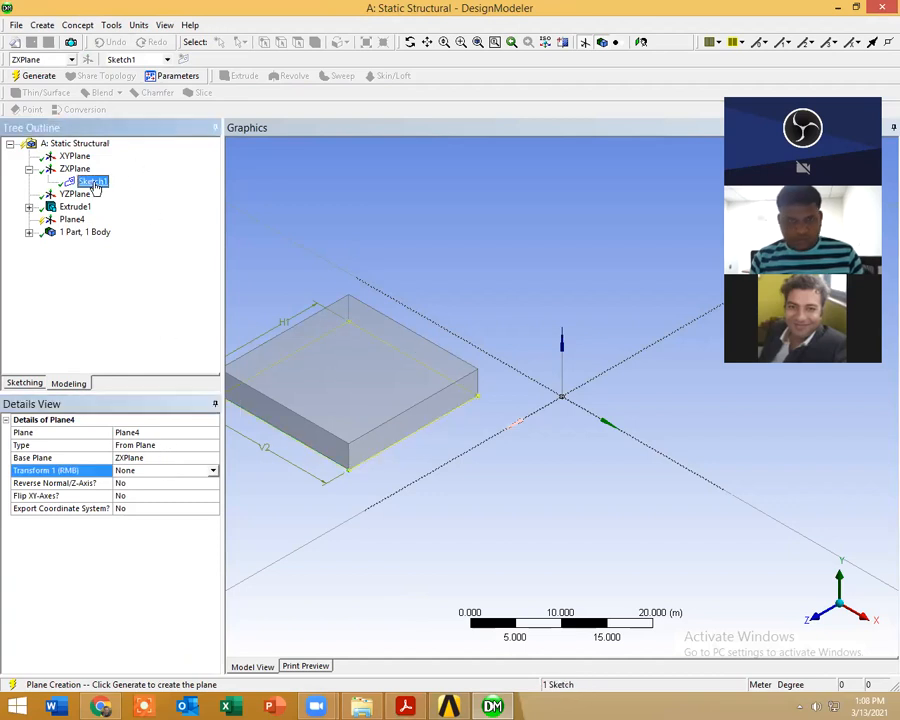
left_click(40, 76)
Step: Set both dimensions of Sketch1, H1 and V2, to 10 m and regenerate the block
left_click(88, 181)
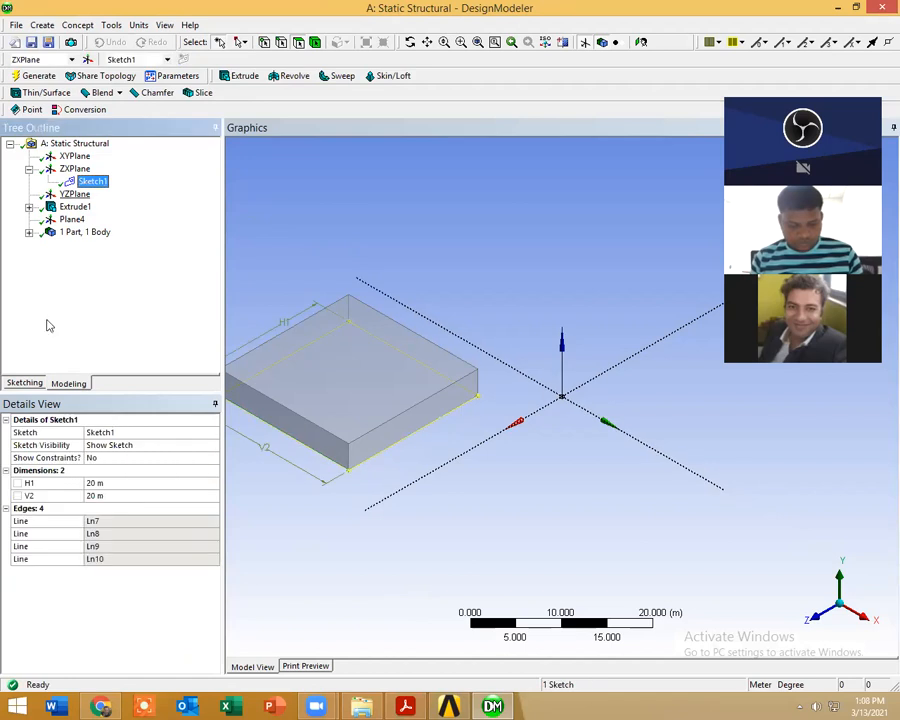
left_click(114, 482)
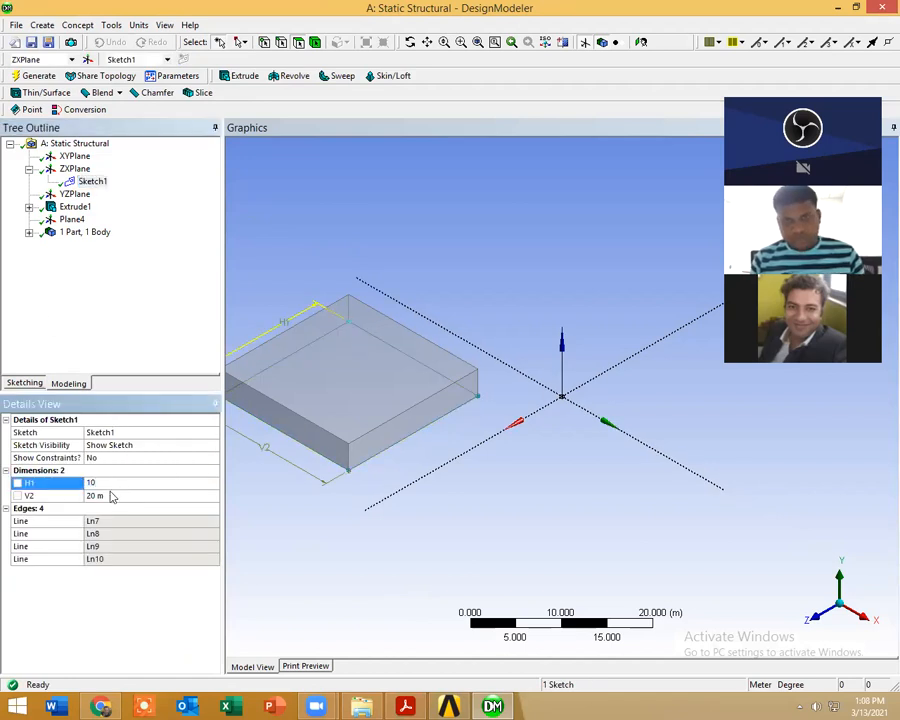
left_click(111, 496)
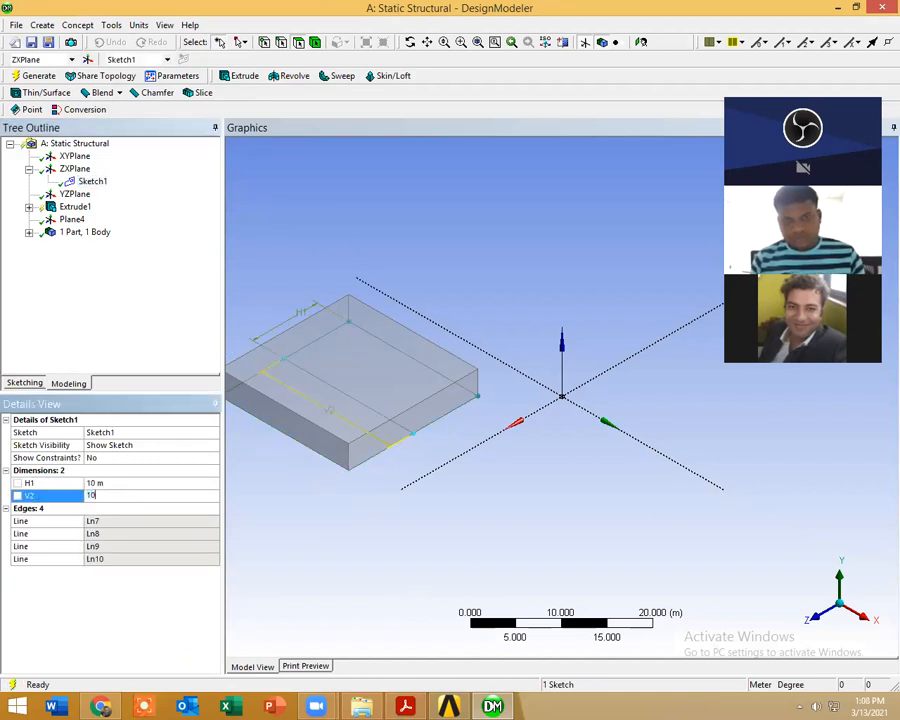
type("10")
key("Return")
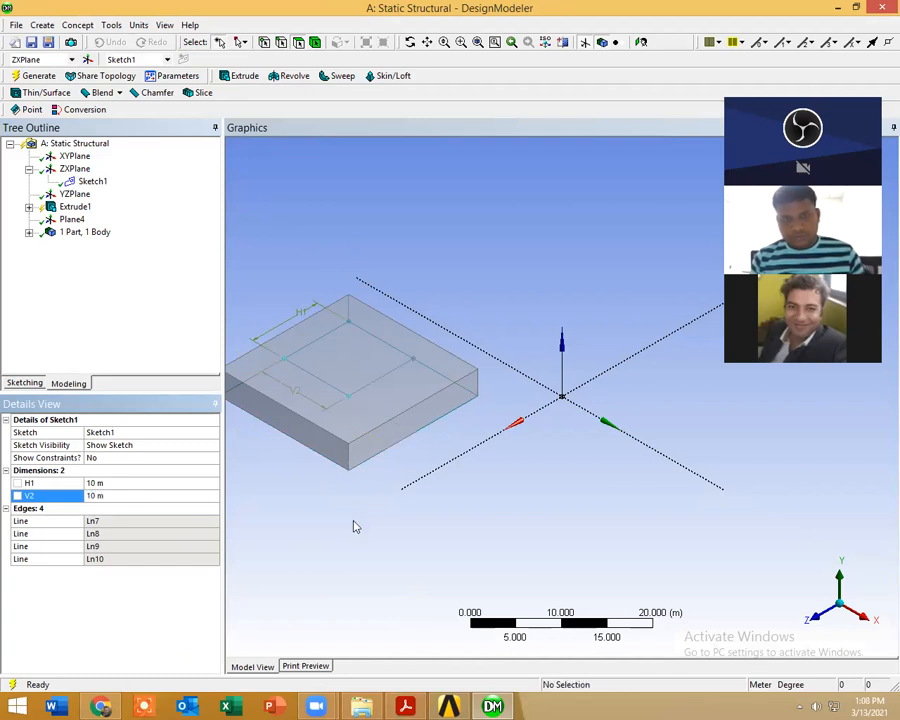
left_click(36, 78)
middle_click_drag(343, 442, 400, 446)
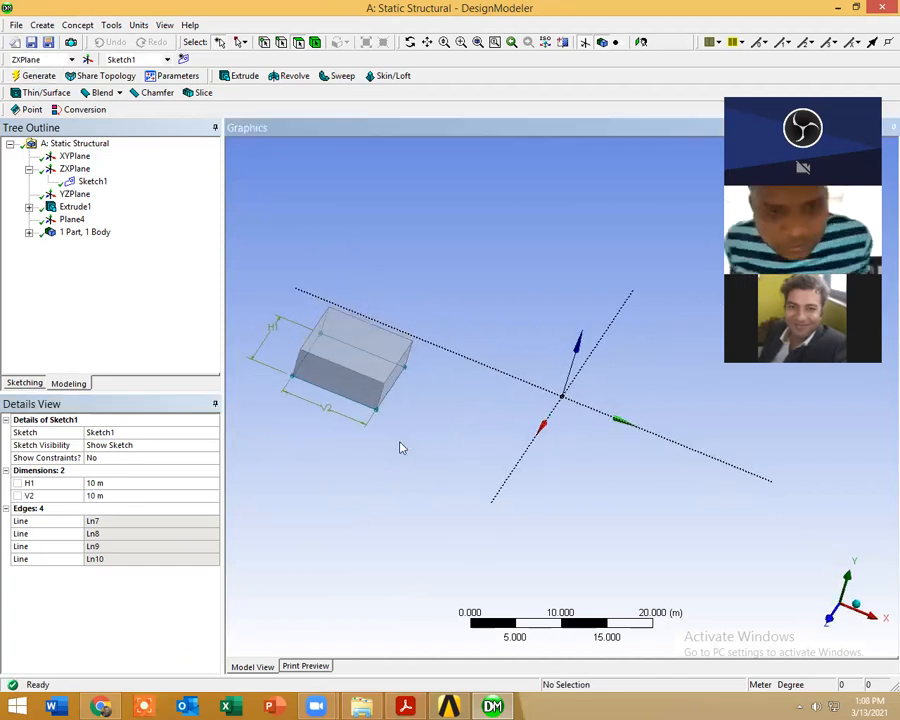
Step: Create another plane of type From Face on the block's top face and generate it
left_click(88, 59)
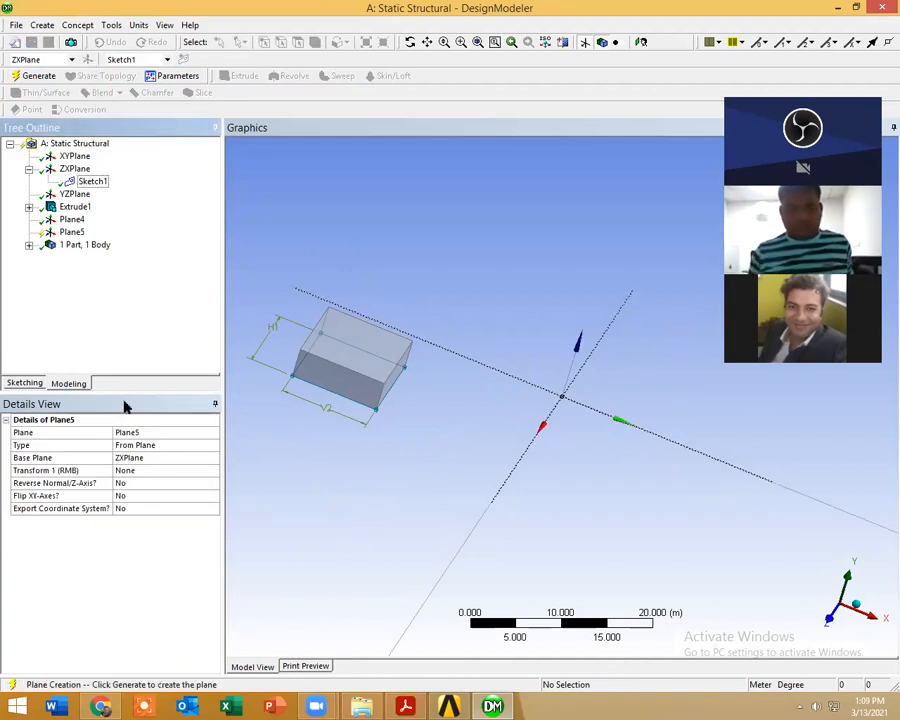
left_click(170, 445)
left_click(211, 446)
left_click(165, 469)
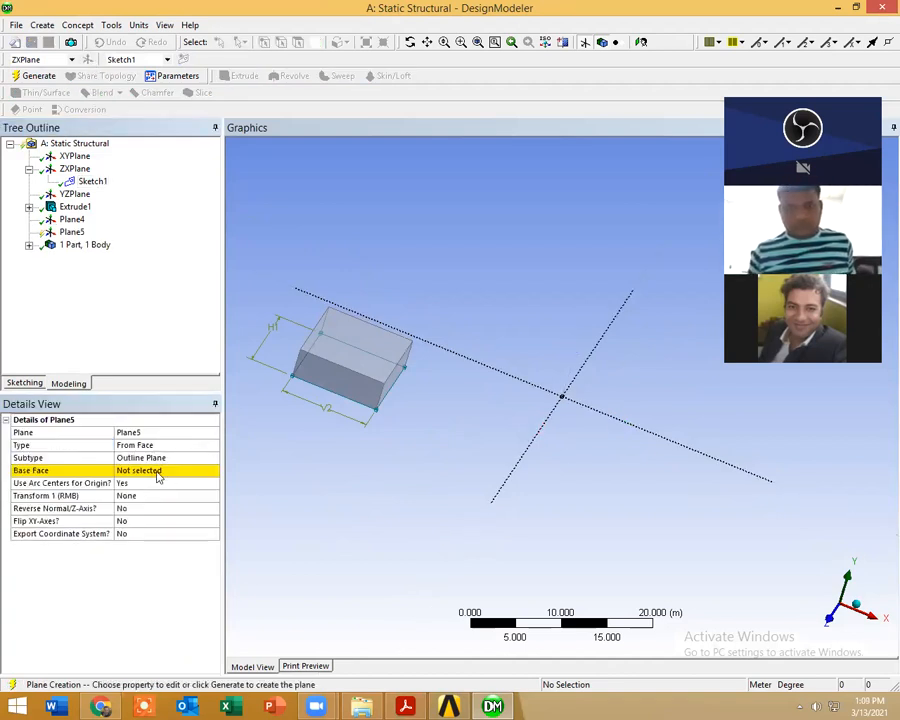
left_click(159, 470)
left_click(342, 350)
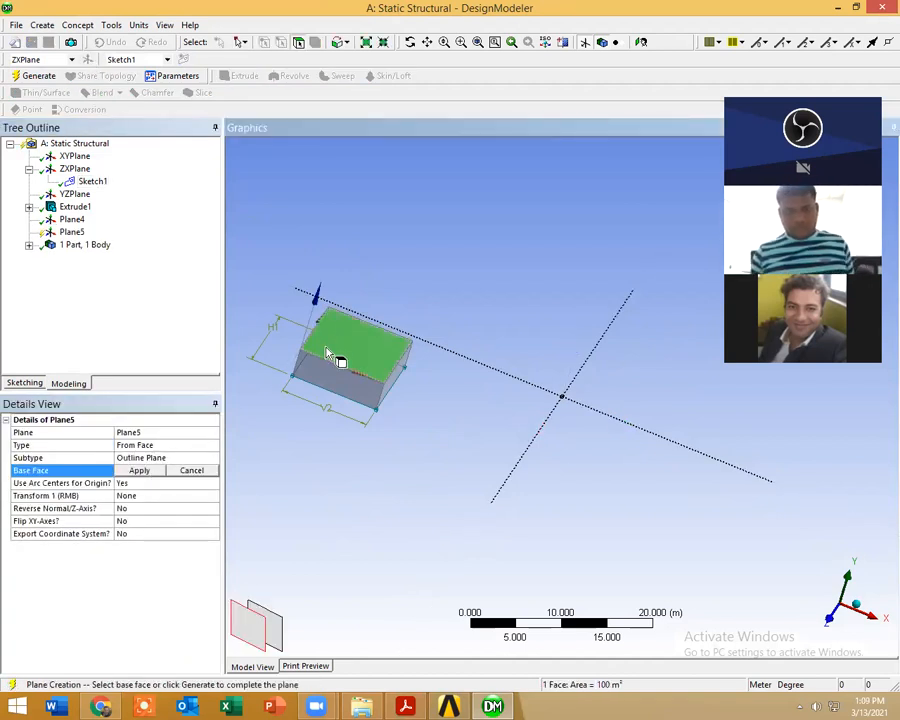
left_click(139, 470)
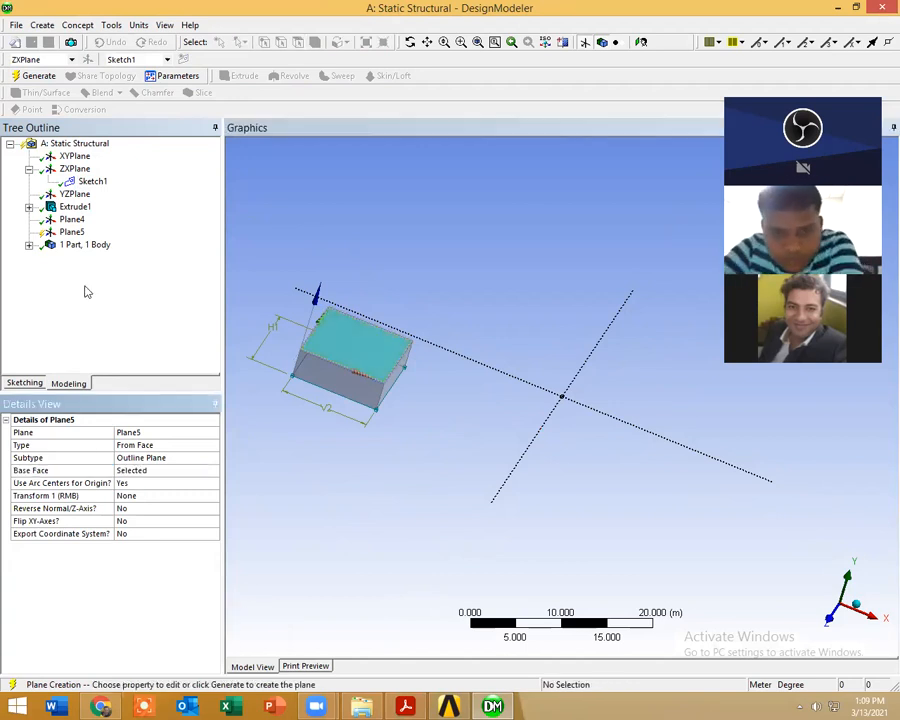
left_click(34, 76)
Step: Look straight at the new plane and sketch a circle about 1.9 m in diameter near the centre of the top face
left_click(27, 383)
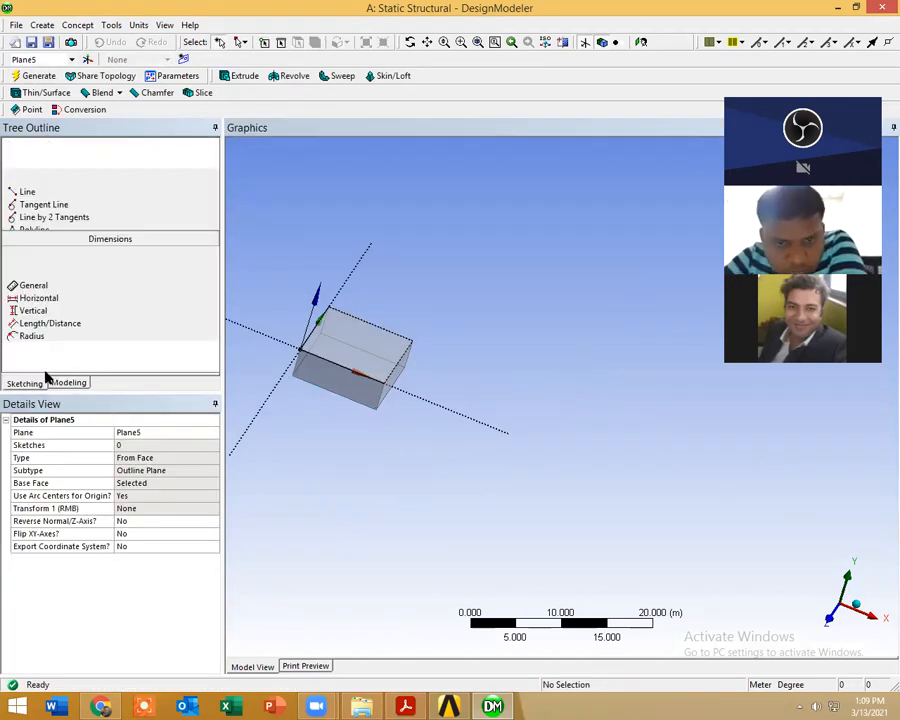
left_click(642, 44)
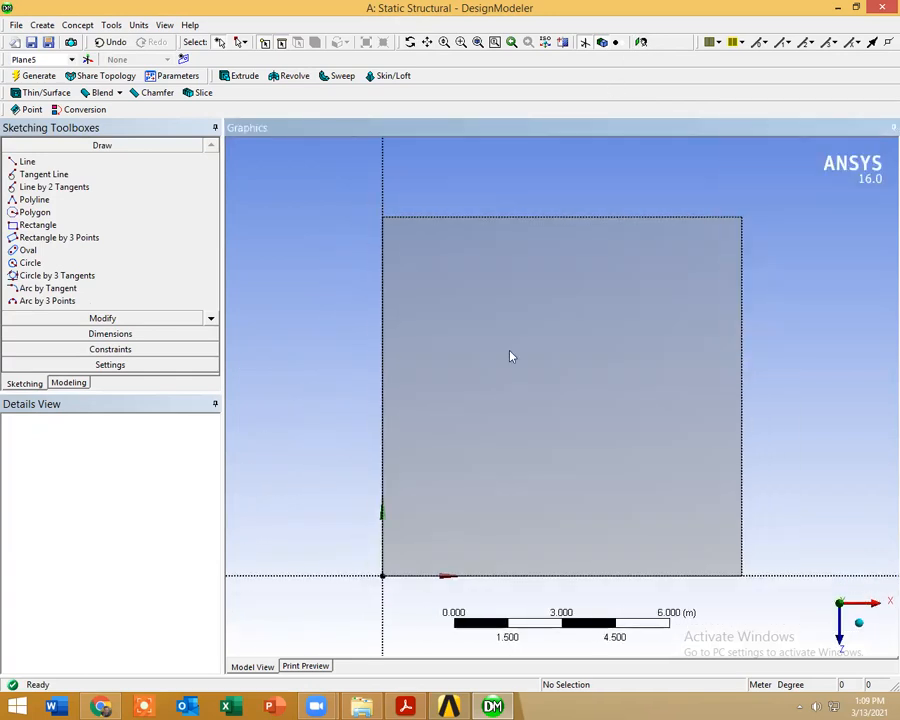
left_click(32, 262)
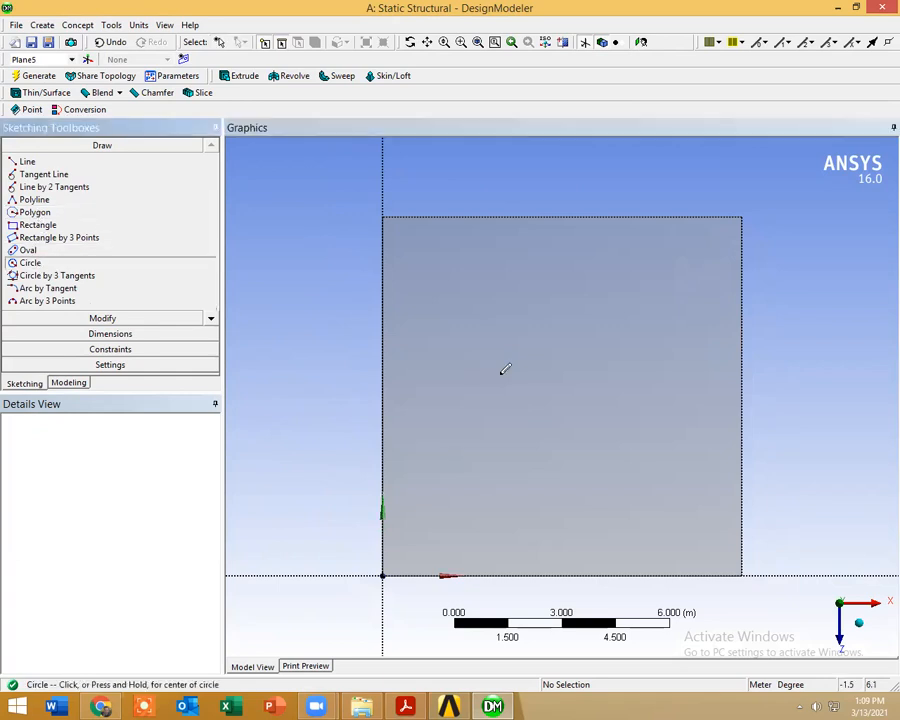
left_click(568, 400)
left_click(575, 430)
Step: Check the diameter in validationh.pdf, then dimension the circle on the top face and set D1 to 7.2 m
key("alt+Tab")
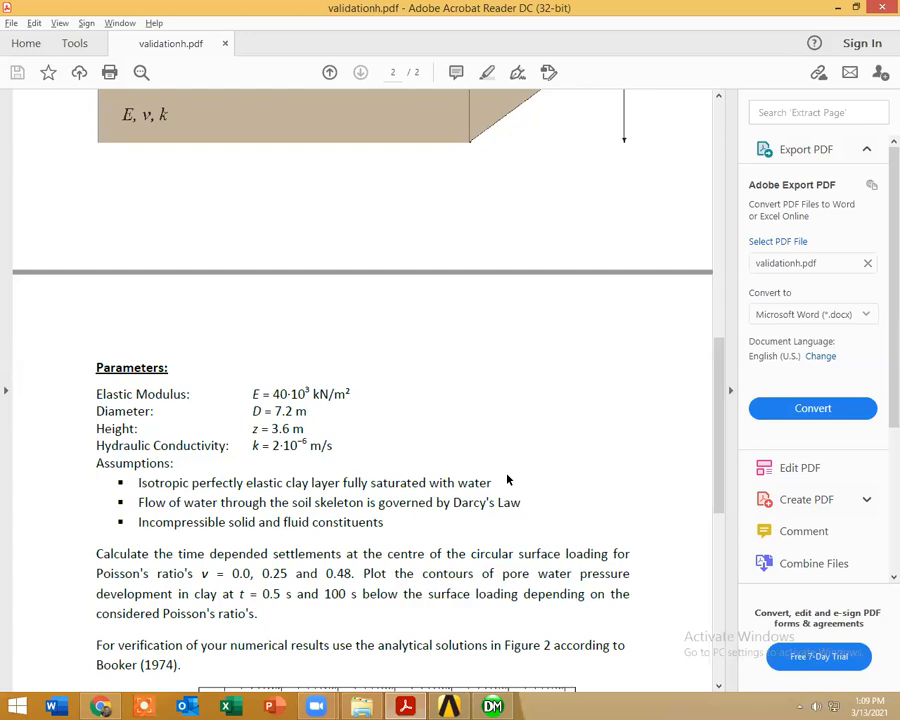
key("alt+Tab")
left_click(68, 333)
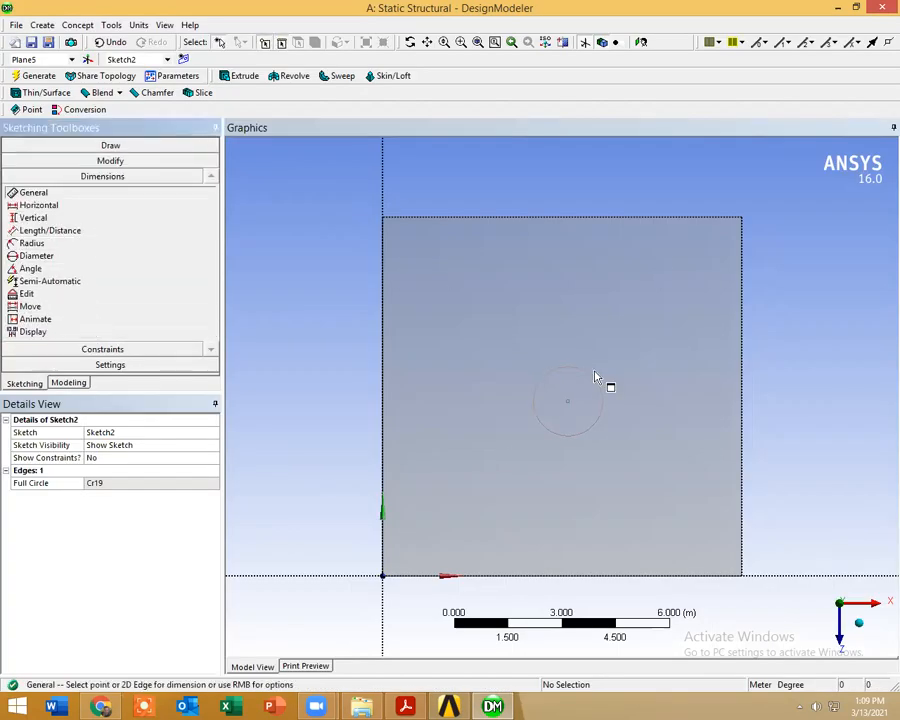
left_click(593, 382)
left_click(551, 332)
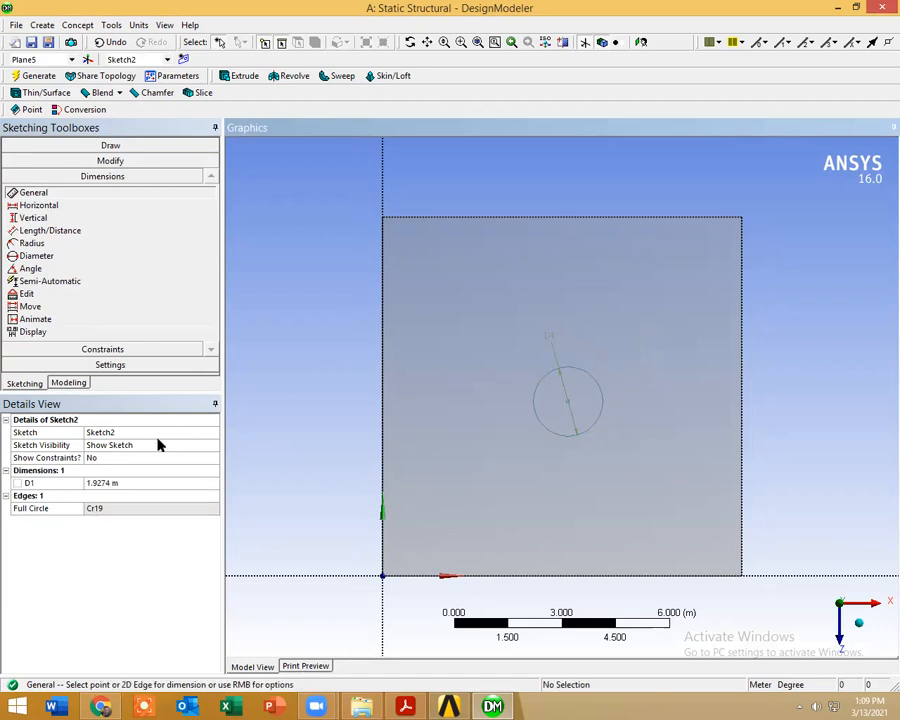
left_click(140, 483)
type("7.2")
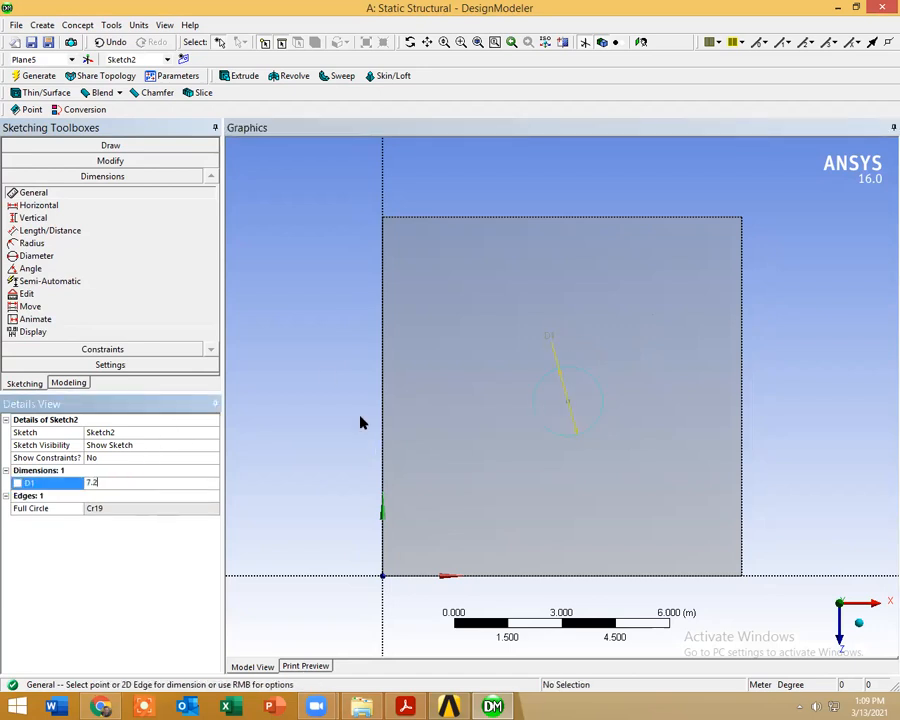
key("Return")
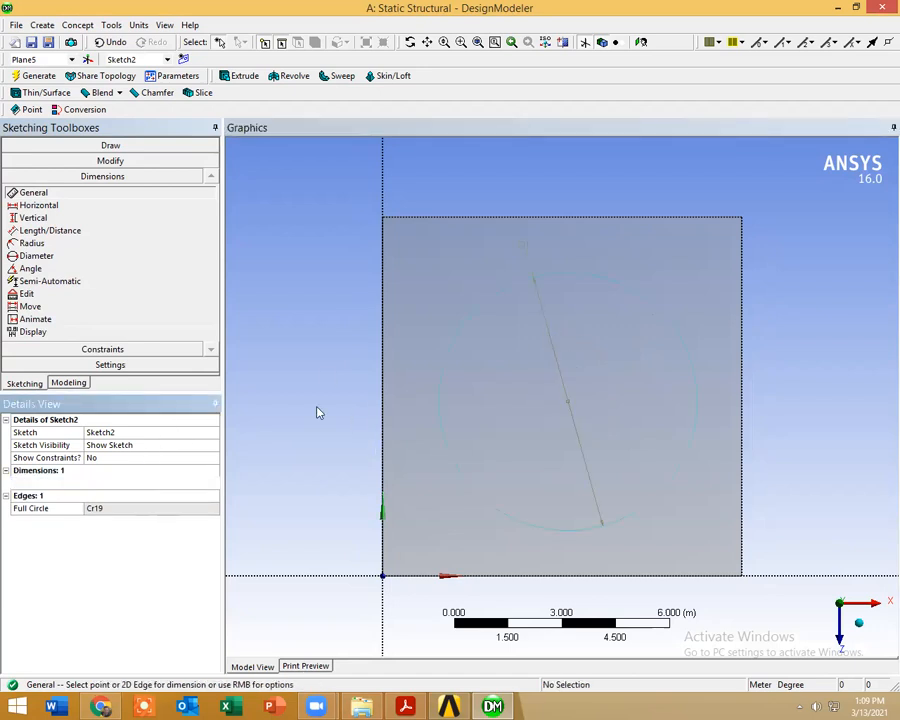
middle_click_drag(350, 418, 370, 391)
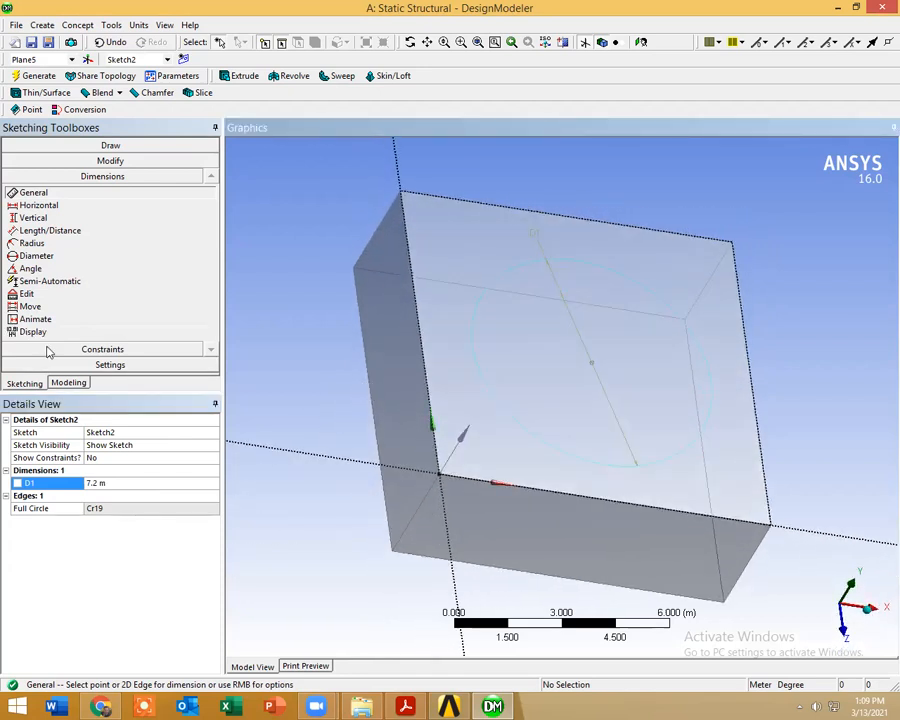
Step: Set Sketch1's dimensions H1 and V2 to 20 m and regenerate the model
left_click(68, 383)
left_click(92, 181)
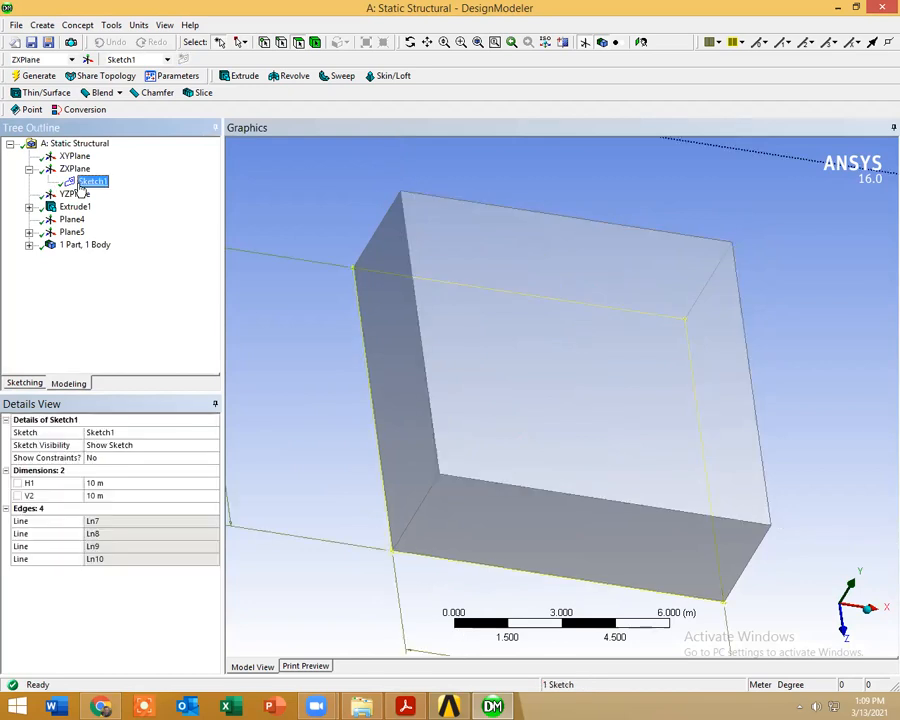
left_click(126, 482)
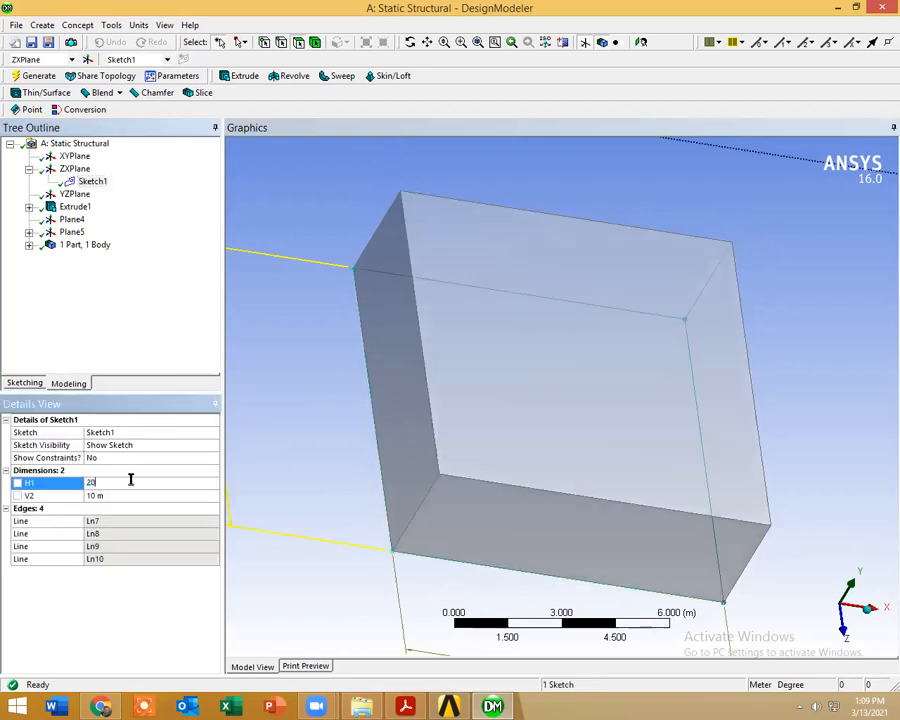
key("Tab")
key("Return")
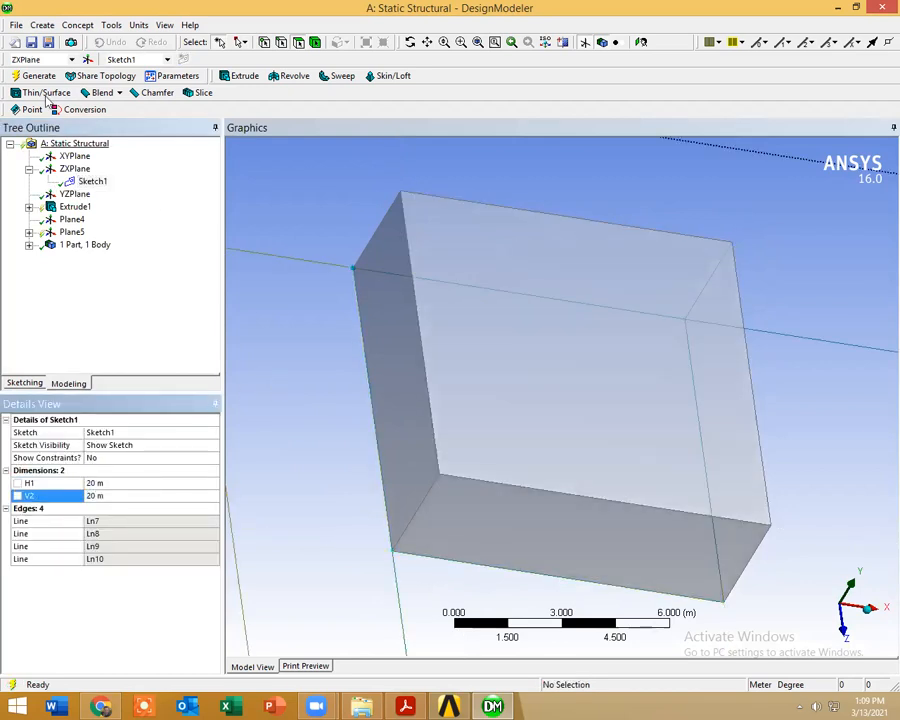
left_click(36, 75)
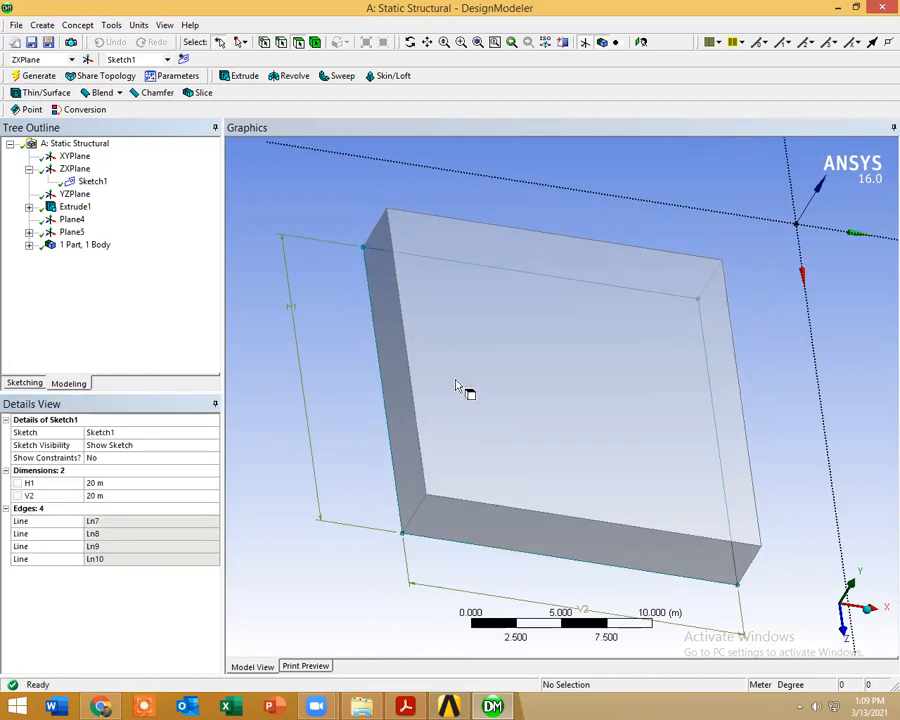
Step: In Sketch2, add length dimensions from the circle's centre to two adjacent edges of the block's top face
left_click(29, 232)
left_click(92, 244)
middle_click_drag(348, 411, 425, 502)
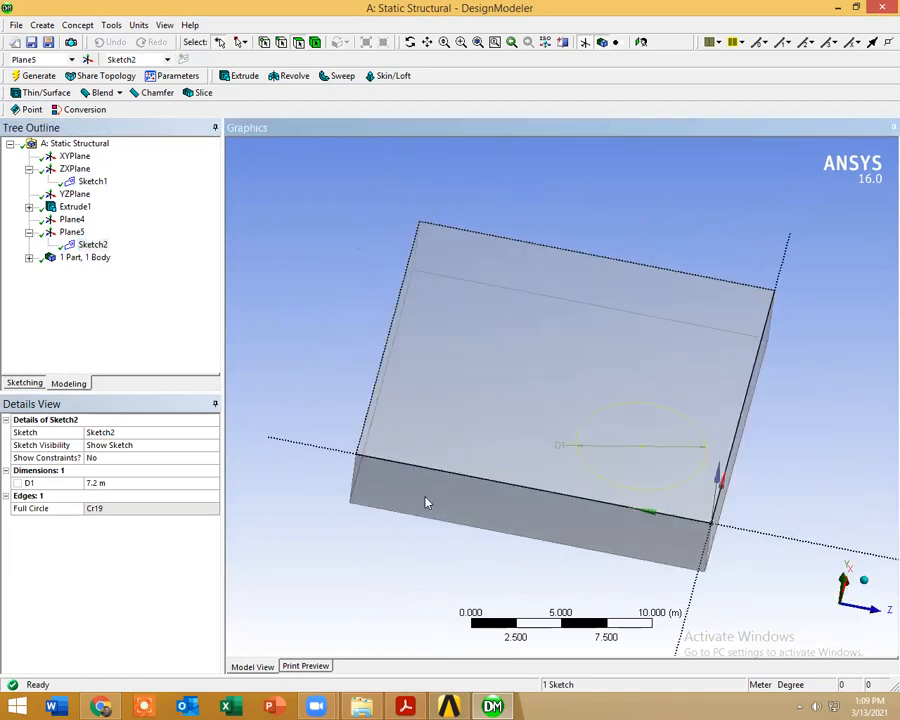
left_click(14, 386)
left_click(63, 333)
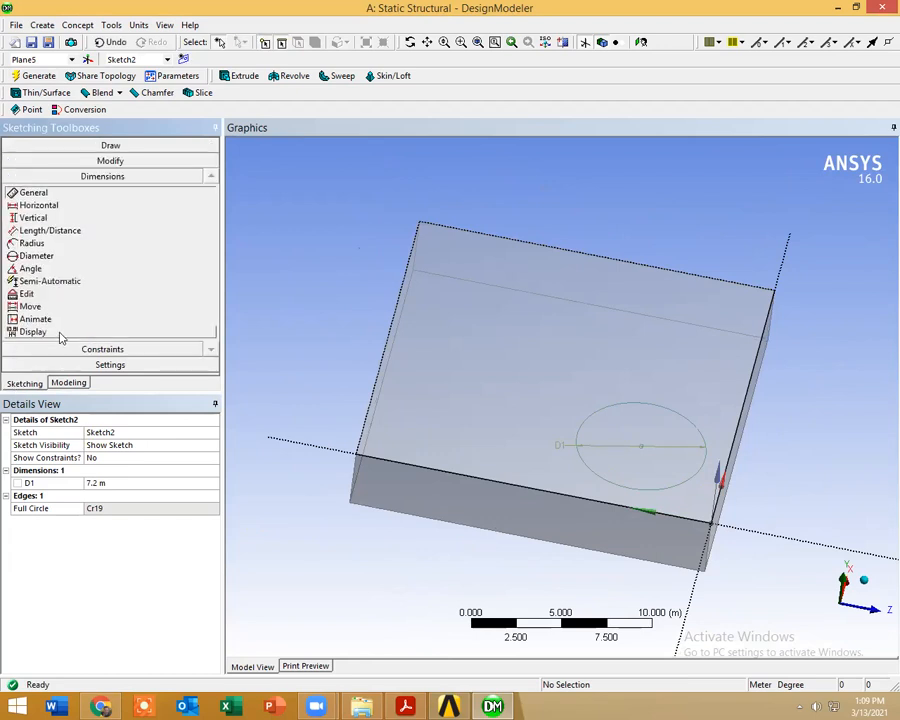
left_click(50, 231)
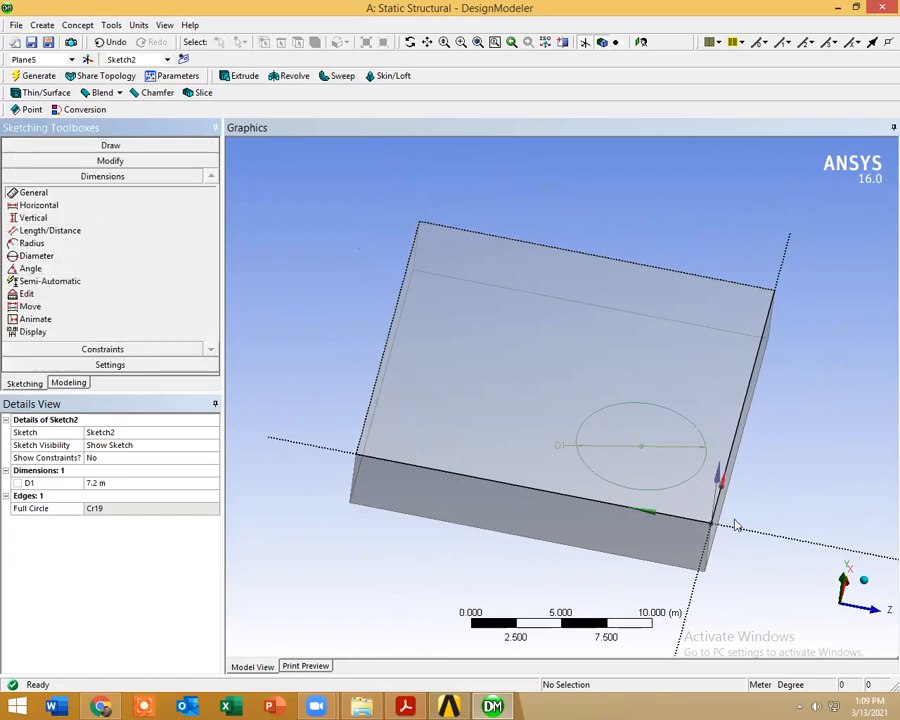
left_click(660, 516)
left_click(644, 450)
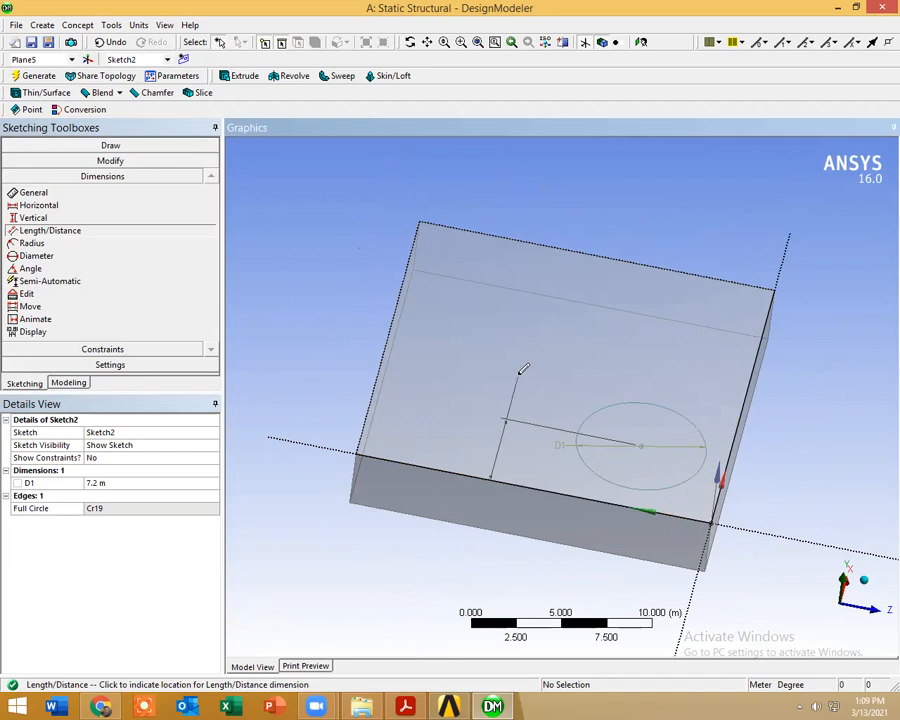
left_click(521, 368)
left_click(641, 448)
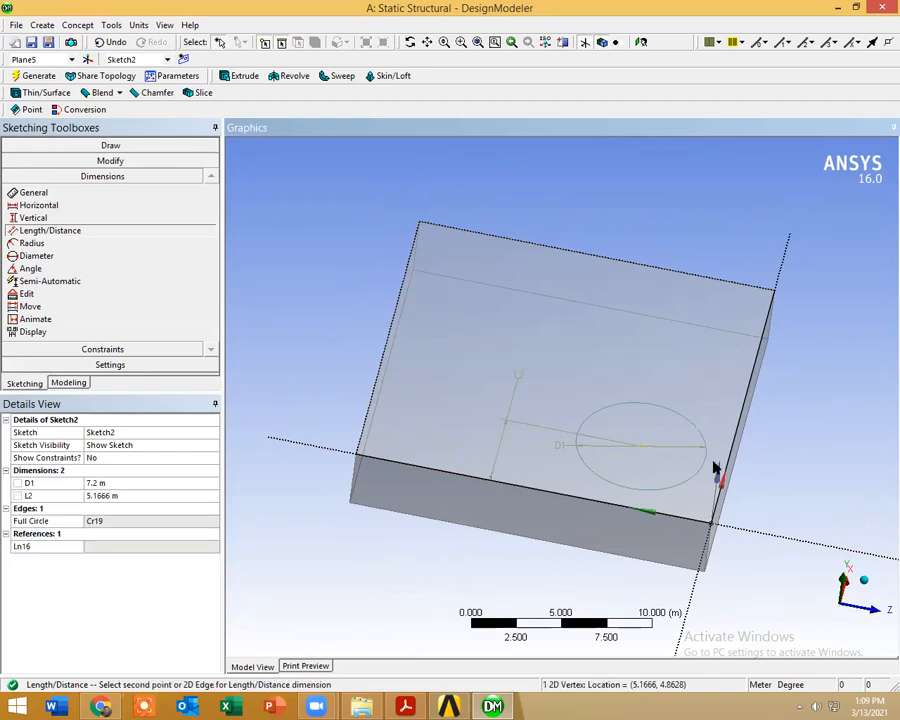
left_click(728, 476)
left_click(729, 393)
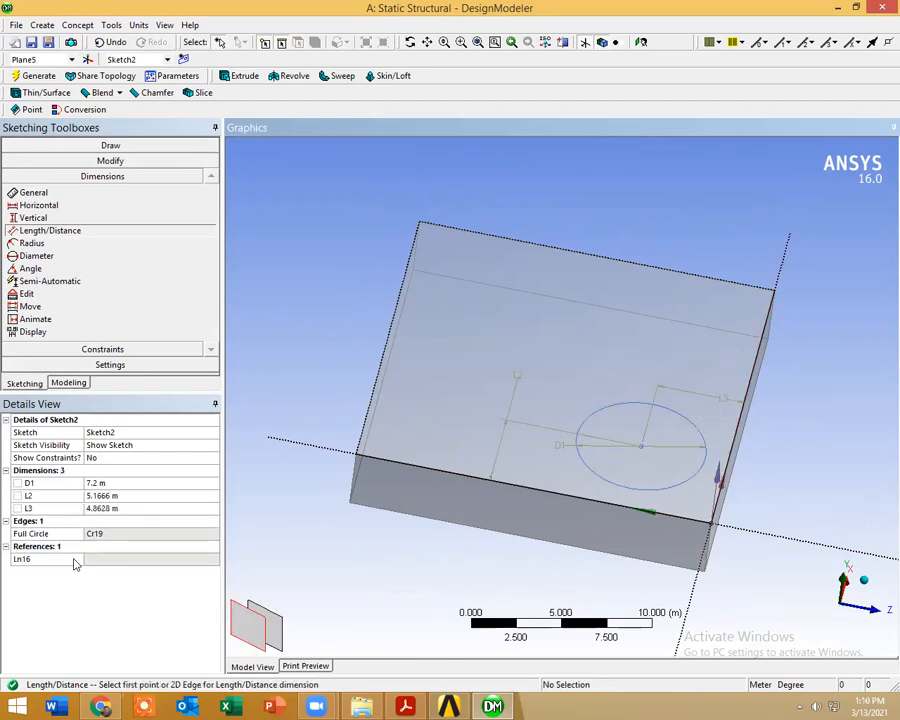
Step: Set Sketch2's distance dimensions L2 and L3 to 10 m to centre the circle, then return to modeling
left_click(142, 494)
type("10")
left_click(112, 509)
type("10")
key("Return")
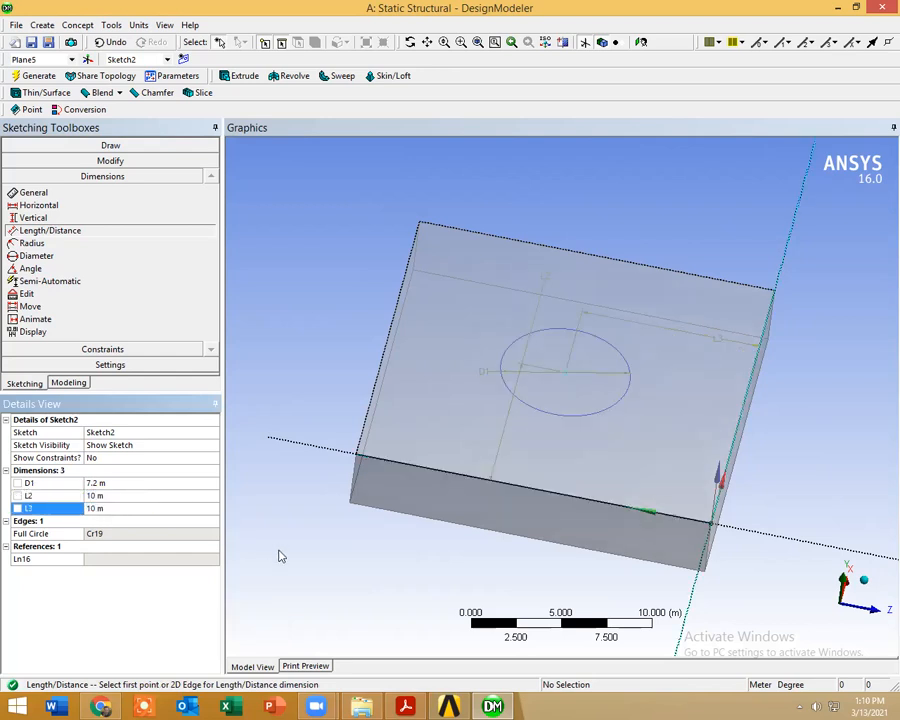
left_click(68, 384)
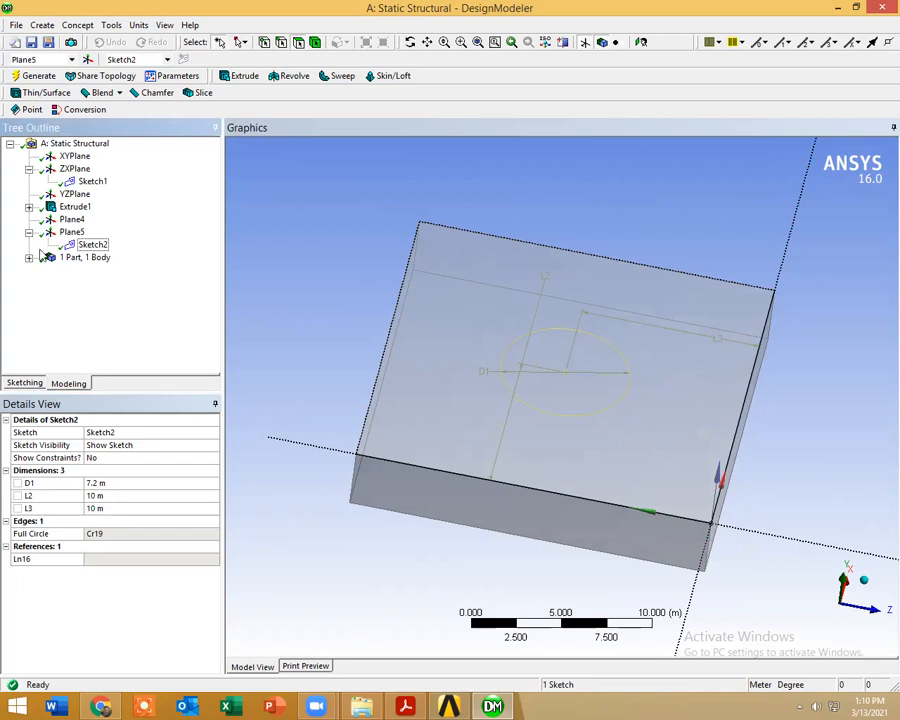
Step: Start an extrusion of Sketch2 and set its operation to Add Frozen
left_click(40, 257)
left_click(92, 244)
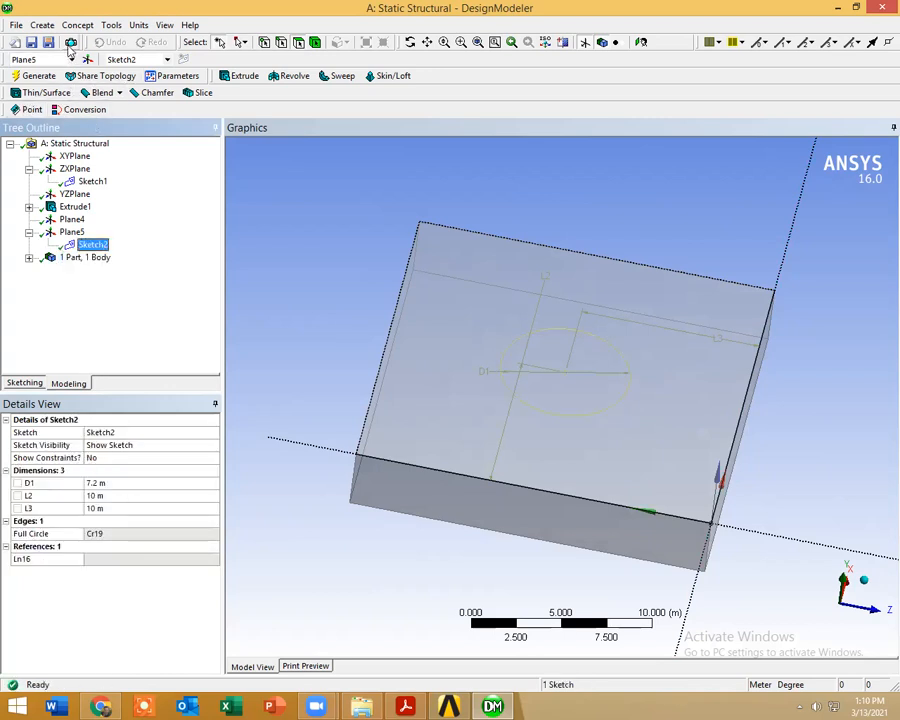
left_click(240, 76)
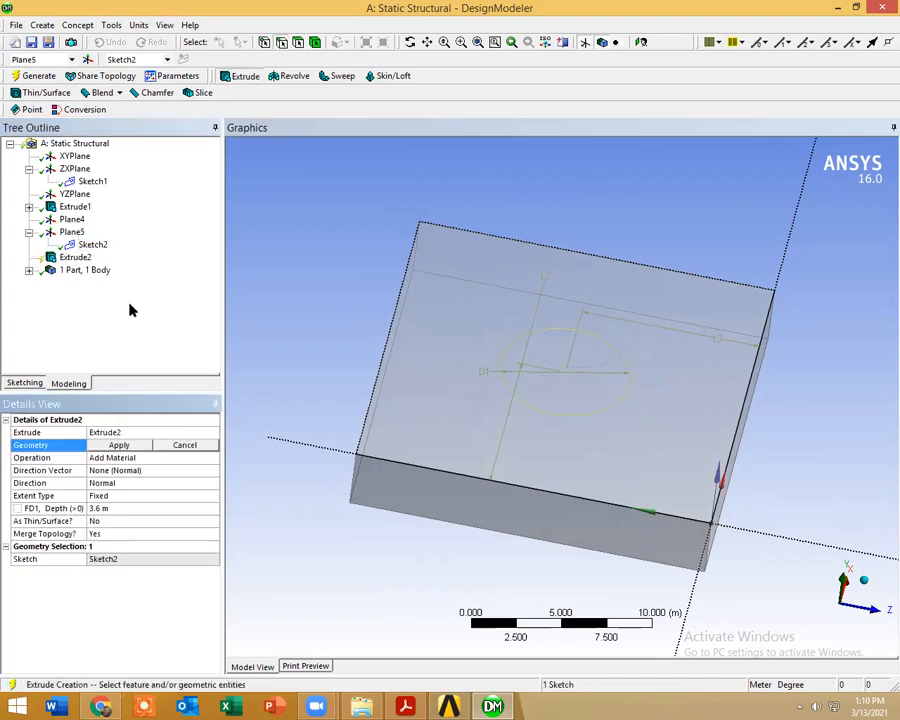
left_click(124, 445)
left_click(210, 458)
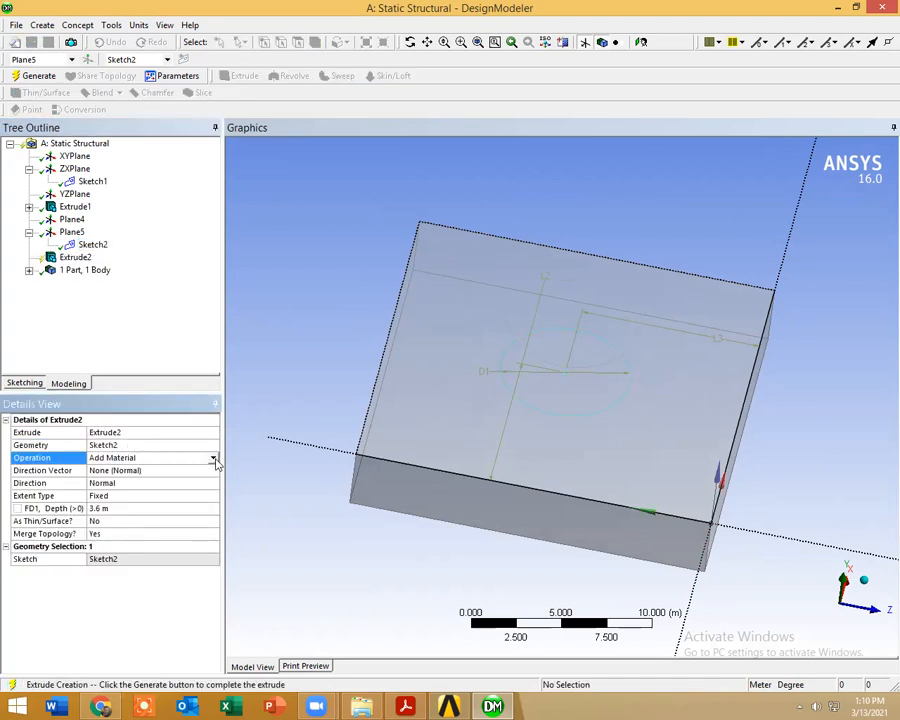
left_click(213, 457)
left_click(197, 470)
middle_click_drag(428, 458, 442, 414)
Step: Check the parameters in validationh.pdf, then generate the circle's extrusion in DesignModeler with a depth of 3.6 m
key("alt+Tab")
scroll(443, 413, "up", 2)
scroll(443, 413, "down", 2)
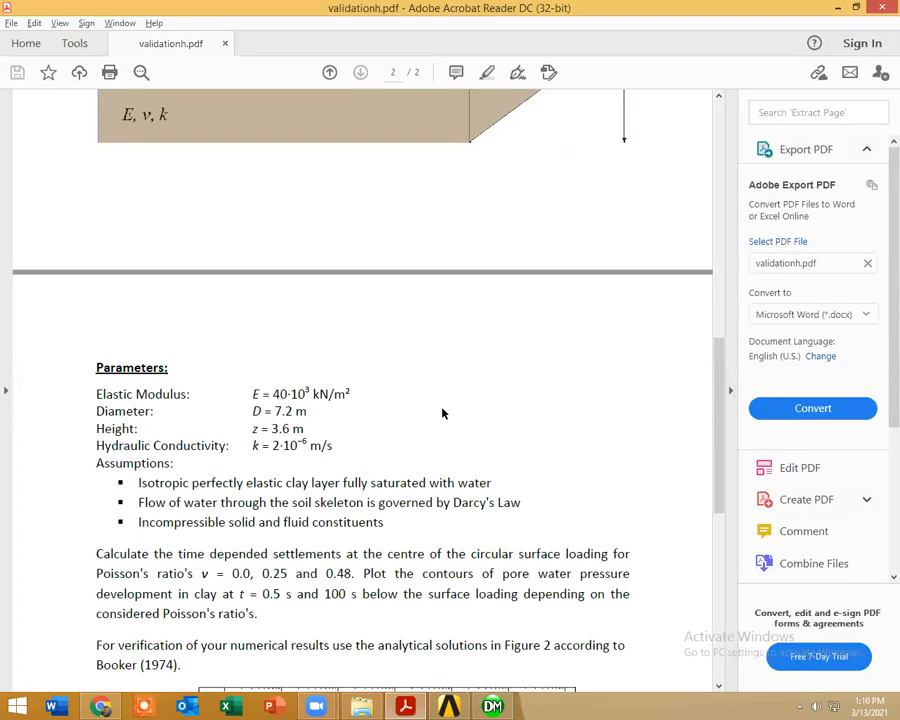
key("alt+Tab")
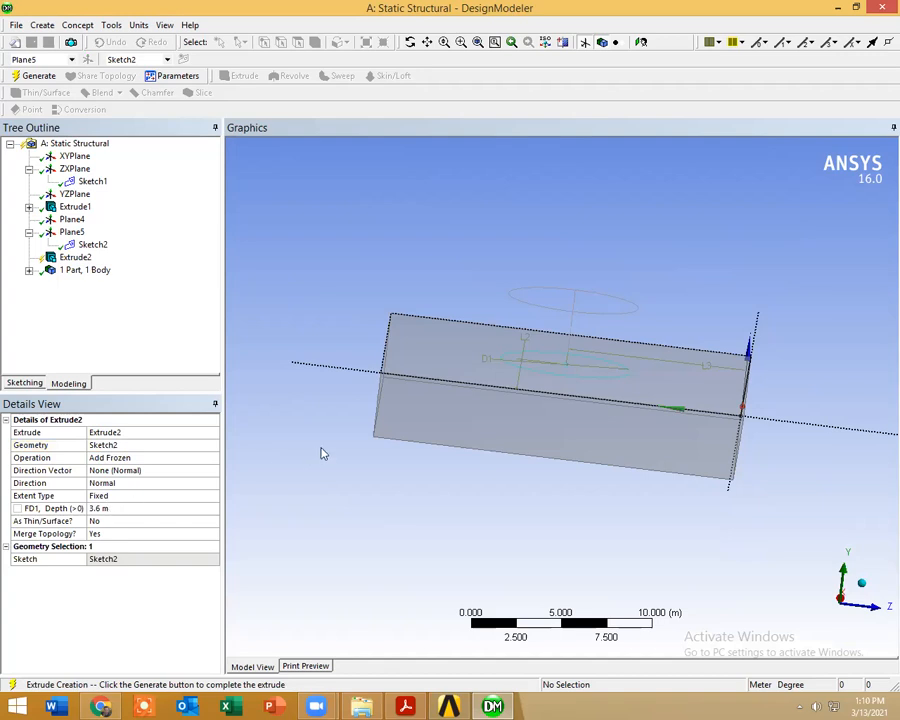
left_click(33, 76)
middle_click_drag(275, 280, 494, 463)
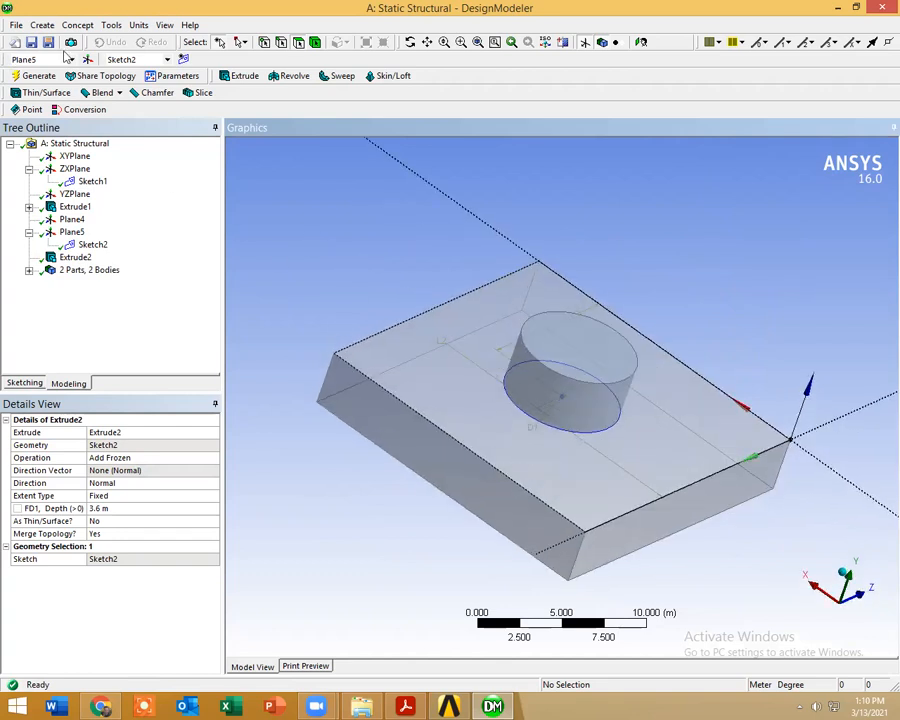
Step: Change the operation of Extrude2 to Slice Material and regenerate the model
left_click(86, 24)
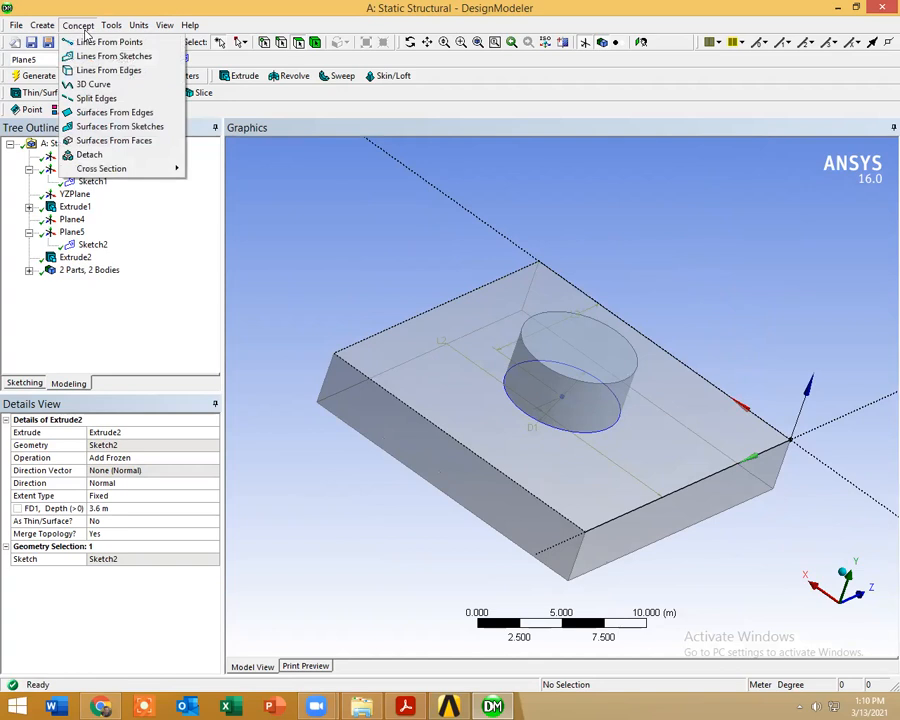
left_click(228, 247)
left_click(76, 257)
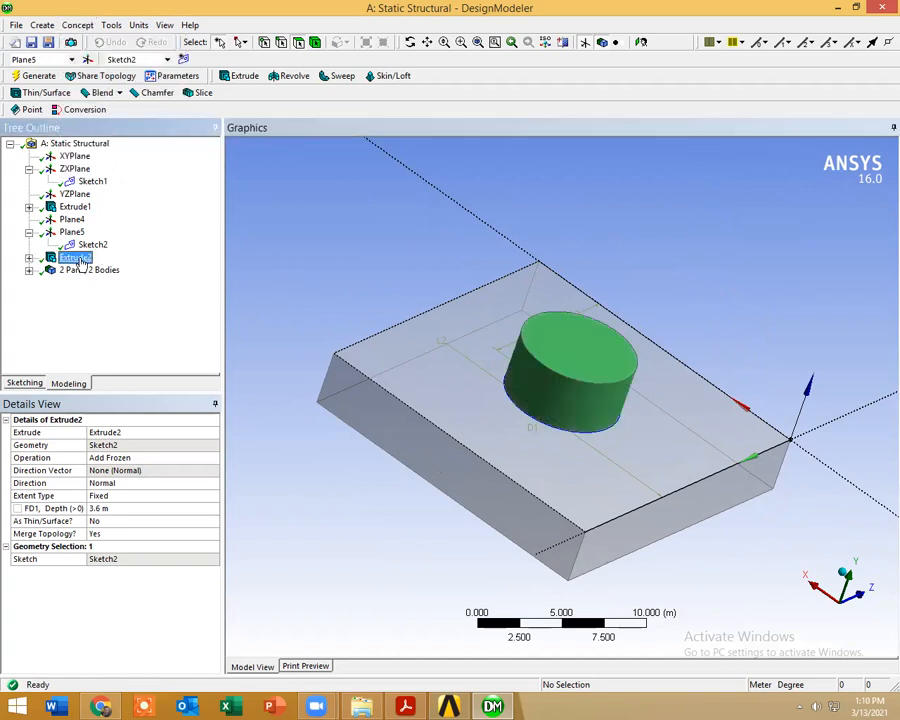
left_click(145, 458)
left_click(145, 458)
left_click(170, 484)
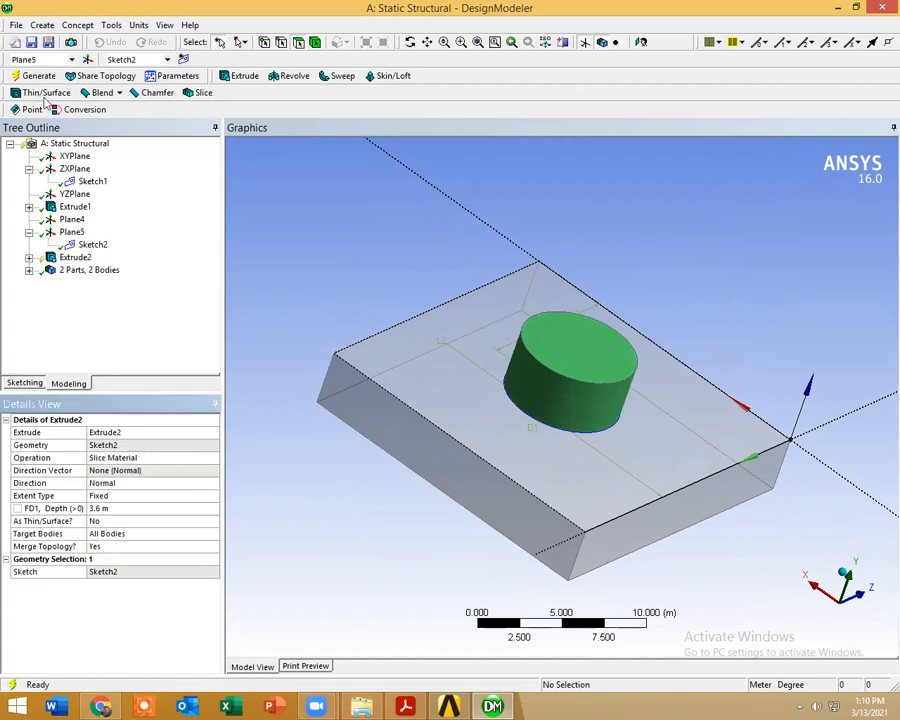
left_click(36, 75)
middle_click_drag(314, 404, 447, 386)
Step: Set Extrude2's direction to Reversed and regenerate so the circle slices down into the block
left_click(184, 482)
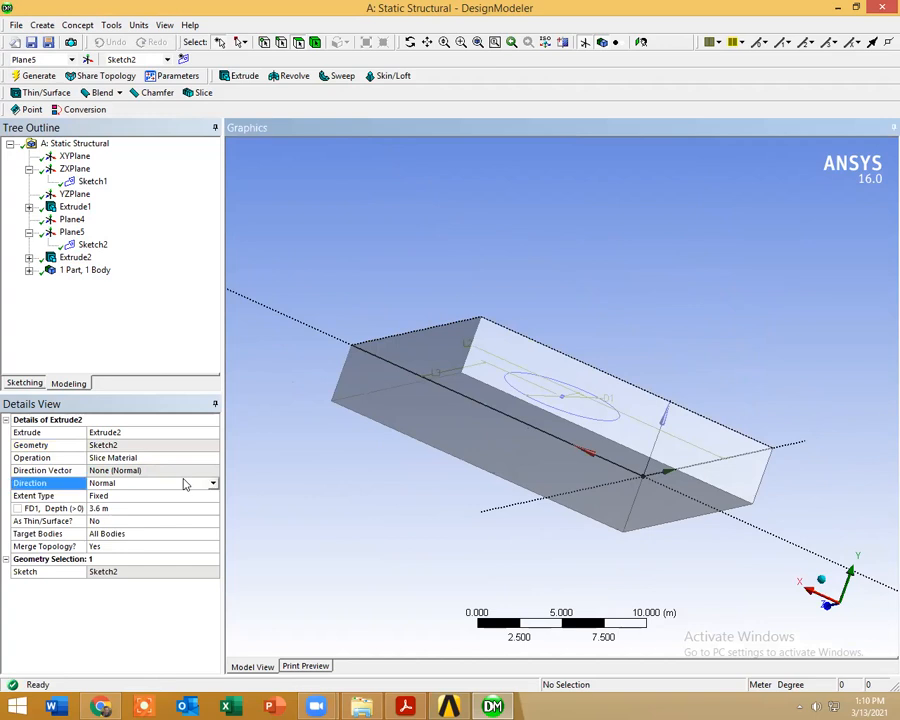
left_click(184, 482)
left_click(190, 500)
left_click(36, 75)
middle_click_drag(480, 466, 421, 497)
Step: Set Extrude2's depth to 1.8 m, regenerate the model and inspect the sliced cylinder
left_click(122, 508)
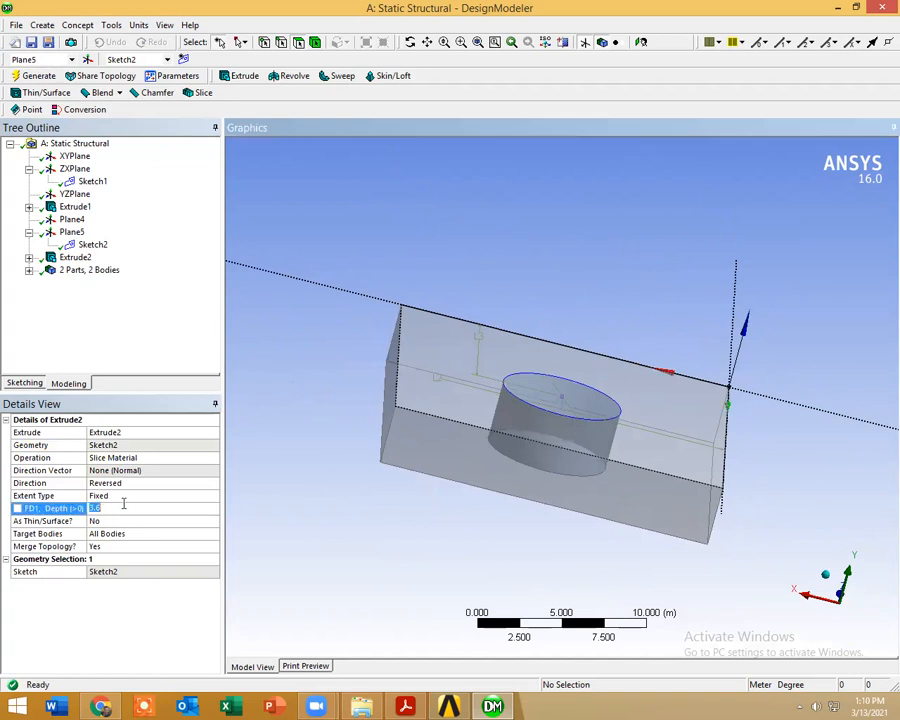
key("Return")
left_click(38, 75)
middle_click_drag(460, 474, 532, 428)
scroll(557, 475, "up", 2)
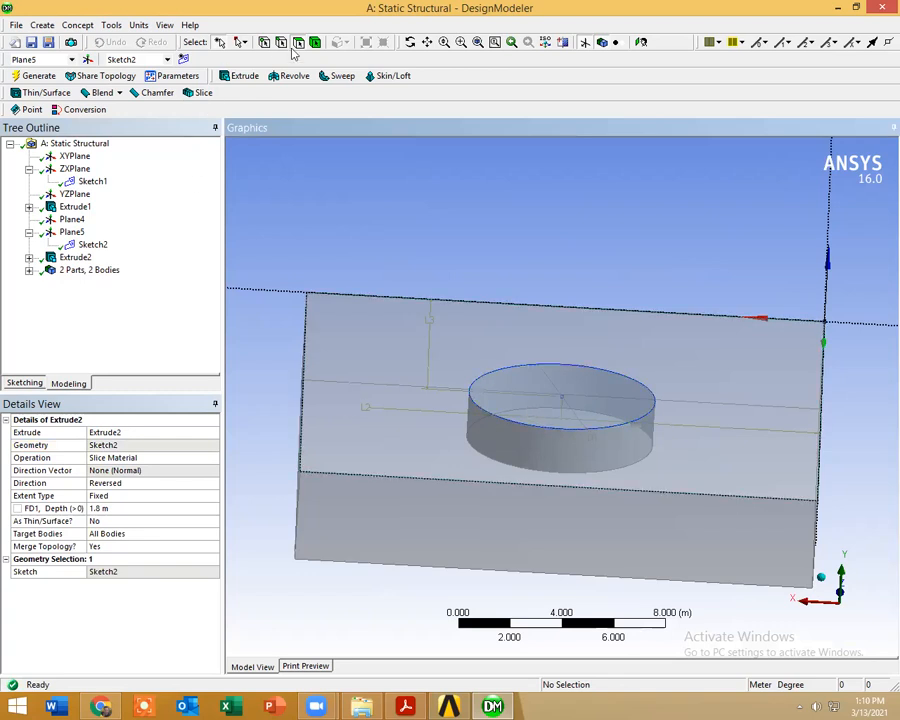
left_click(550, 398)
middle_click_drag(550, 398, 560, 430)
Step: Switch to Chrome, search for telegram in a new tab and try to load Telegram Web
left_click(100, 706)
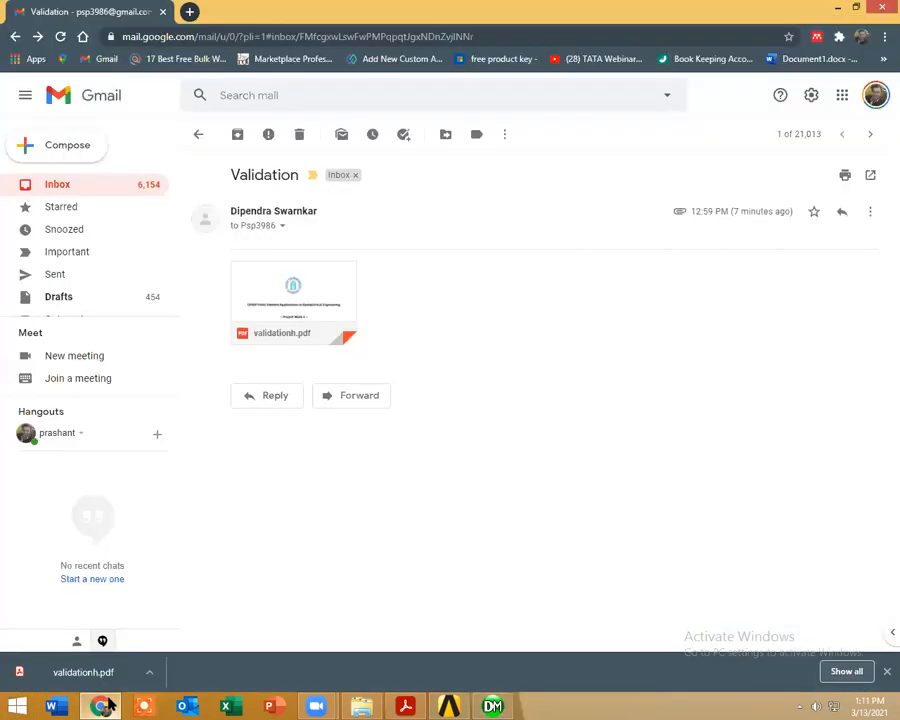
left_click(189, 11)
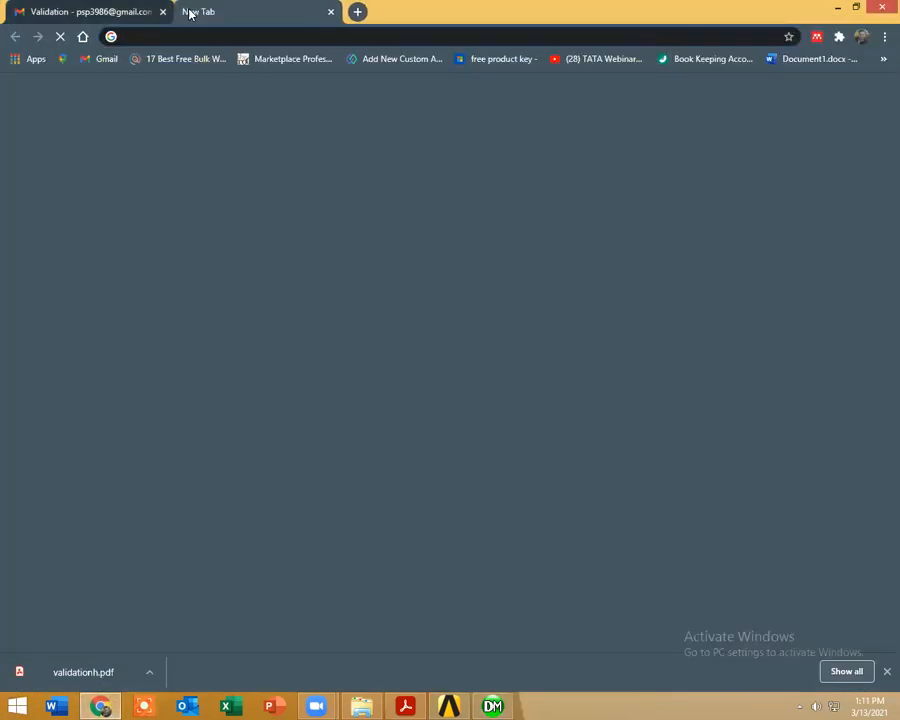
type("telegram")
key("Return")
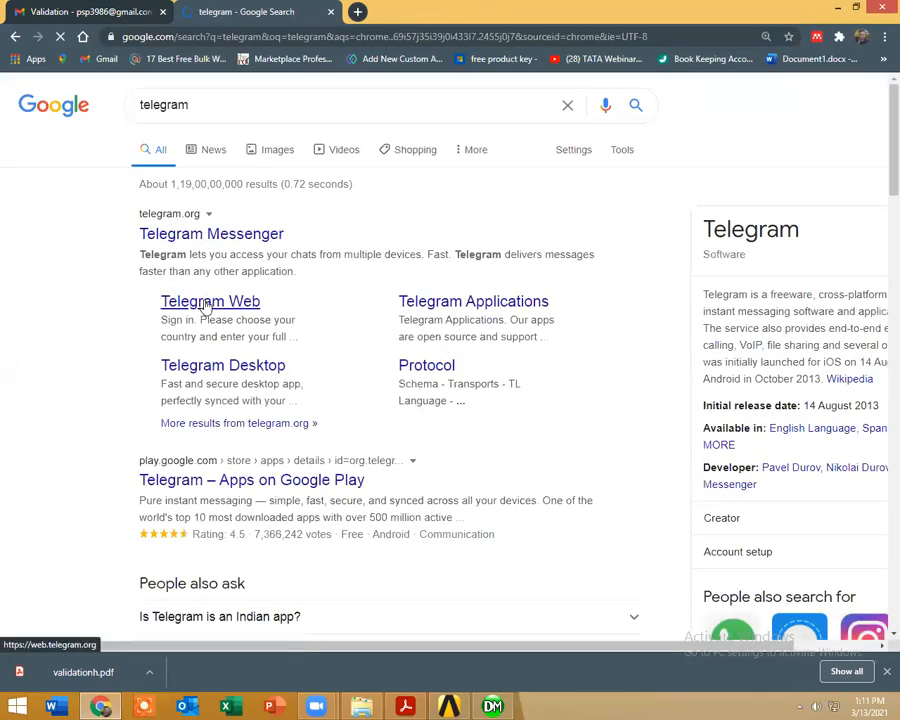
left_click(205, 305)
left_click(256, 444)
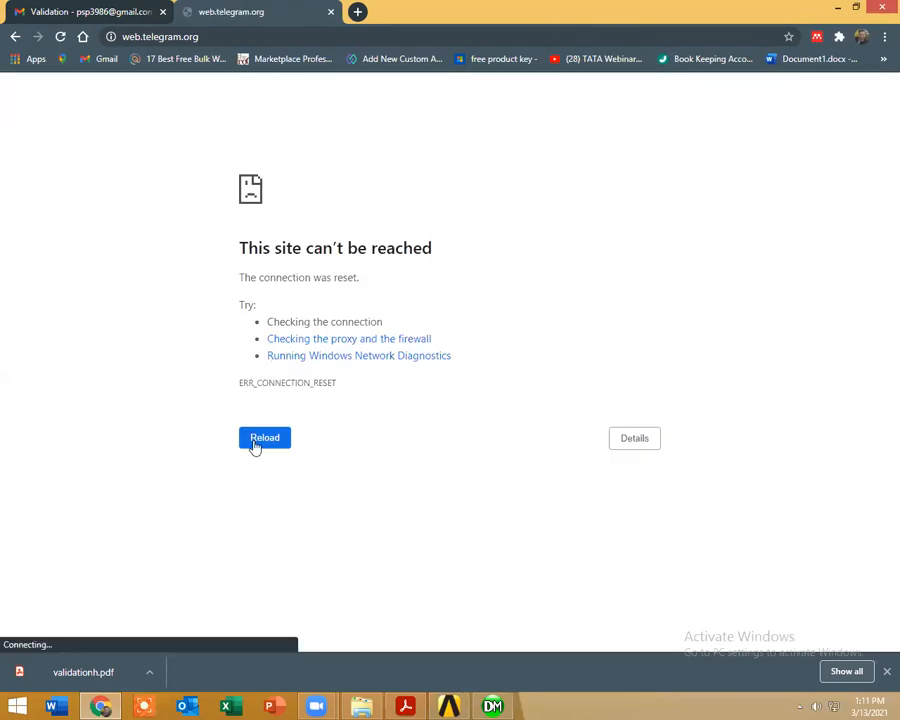
Step: Search for telegram again in another tab, look through the telegram.org home page and return to the Telegram Web tab
key("ctrl+t")
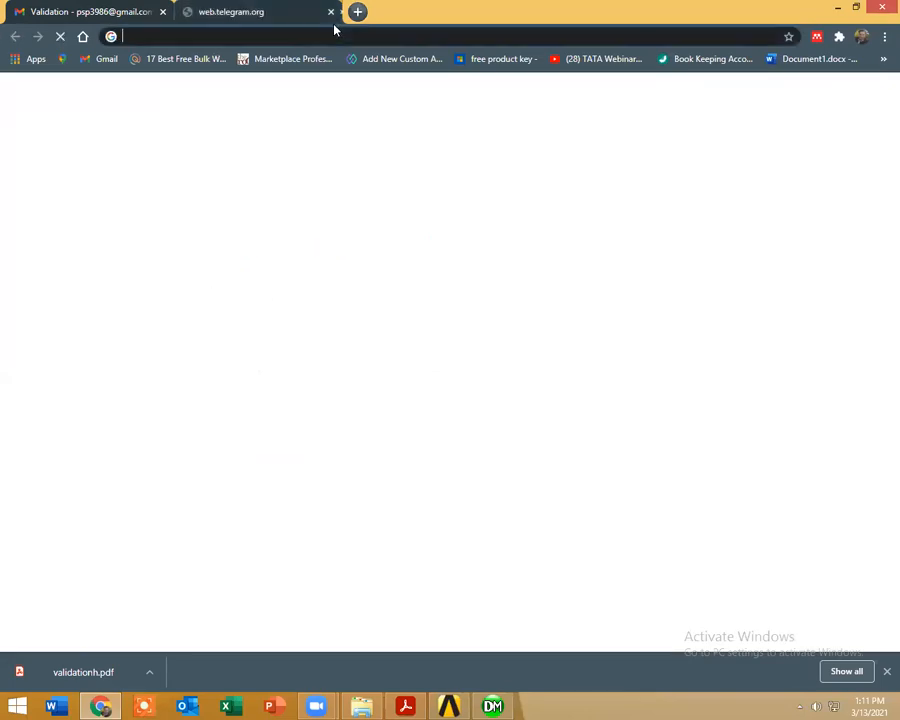
type("telegram")
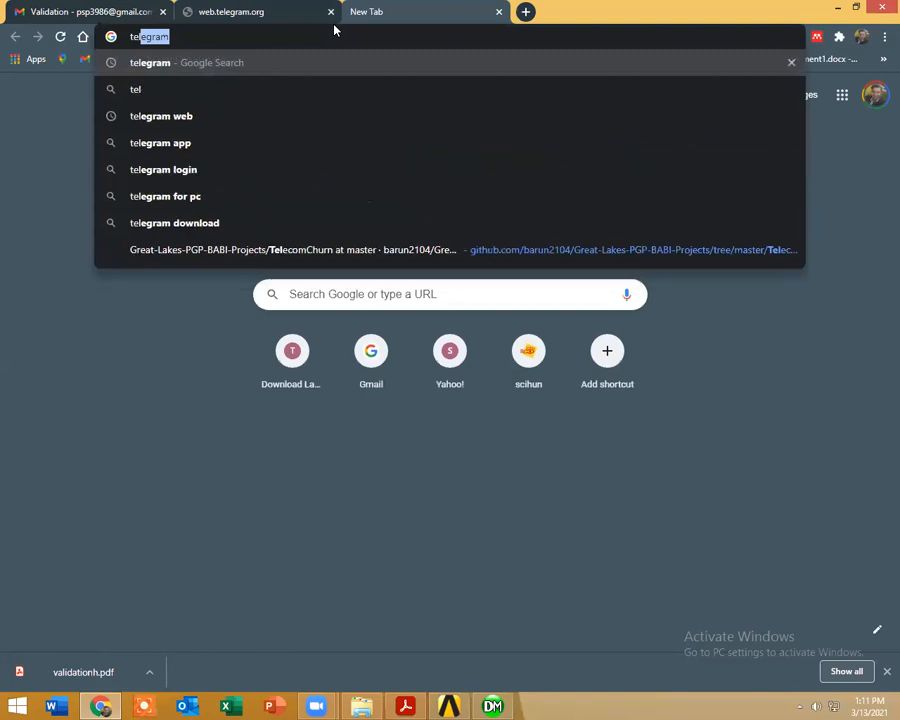
key("Return")
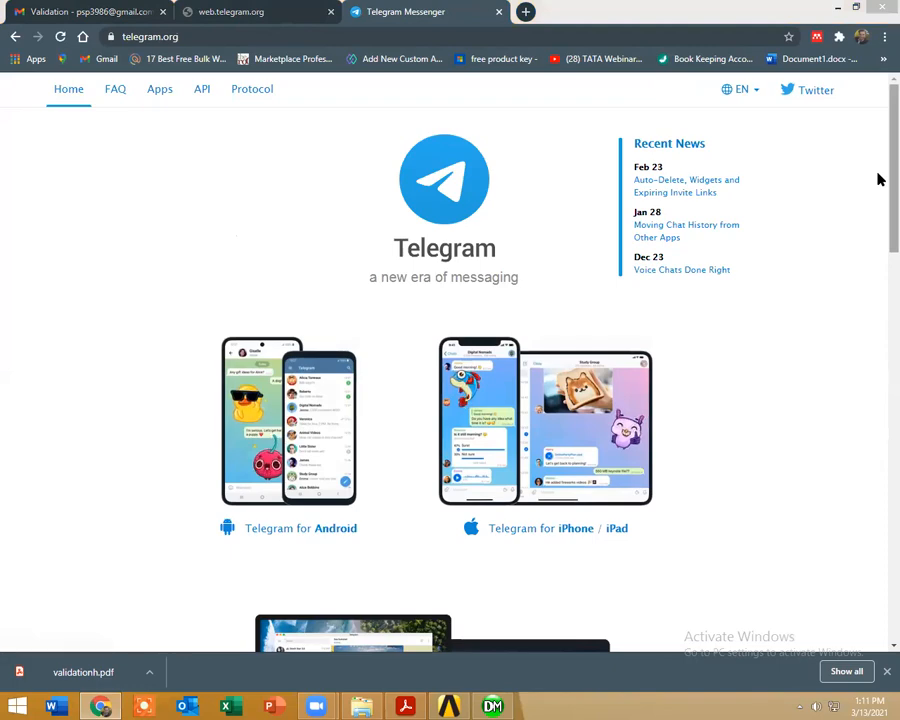
scroll(878, 338, "down", 10)
scroll(880, 555, "down", 3)
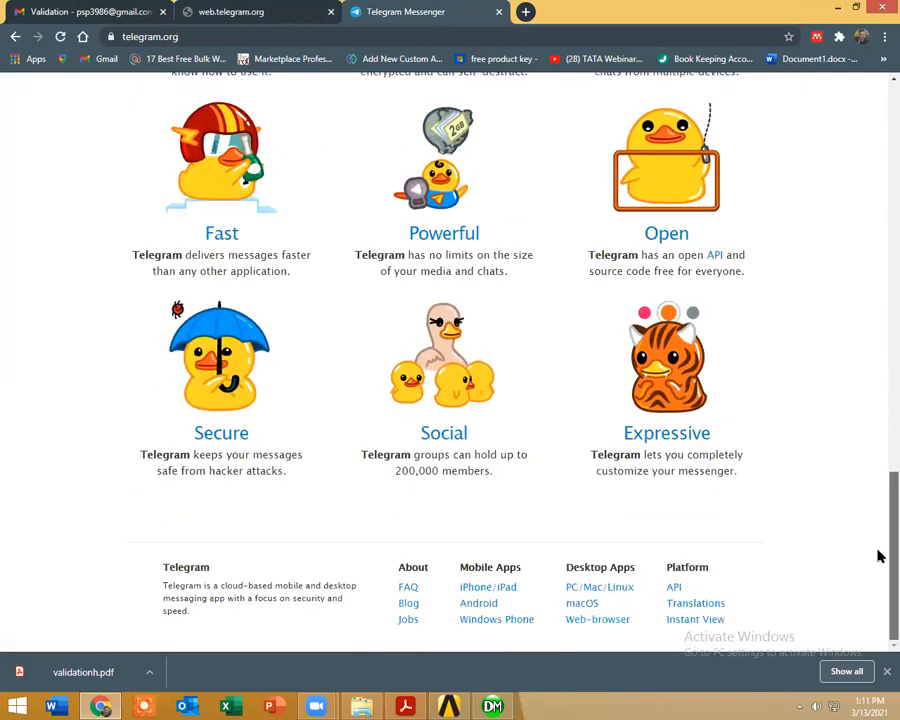
scroll(880, 313, "up", 15)
scroll(855, 150, "up", 1)
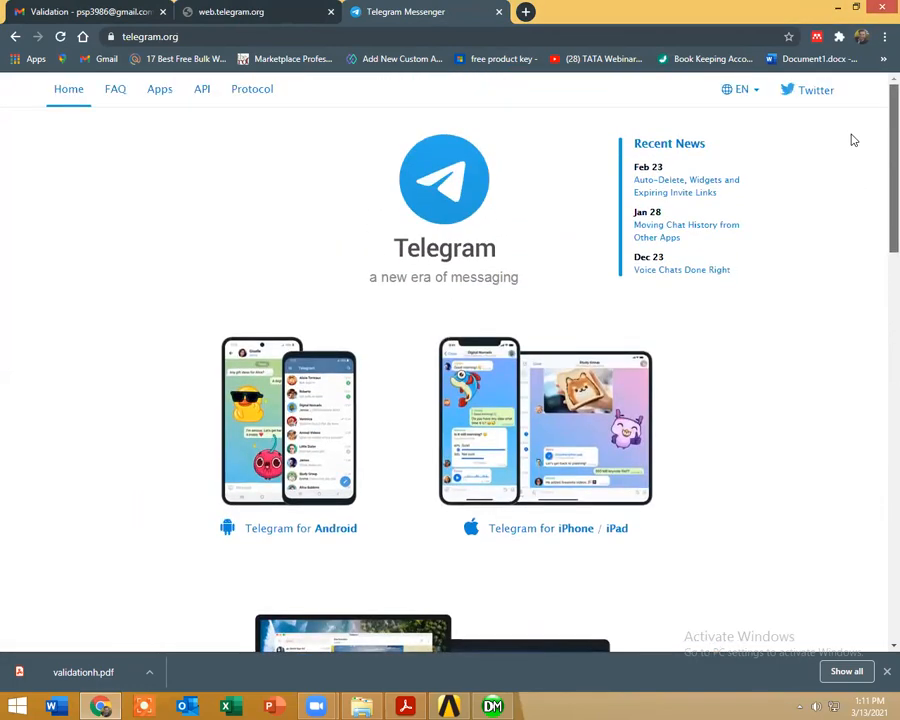
left_click(191, 10)
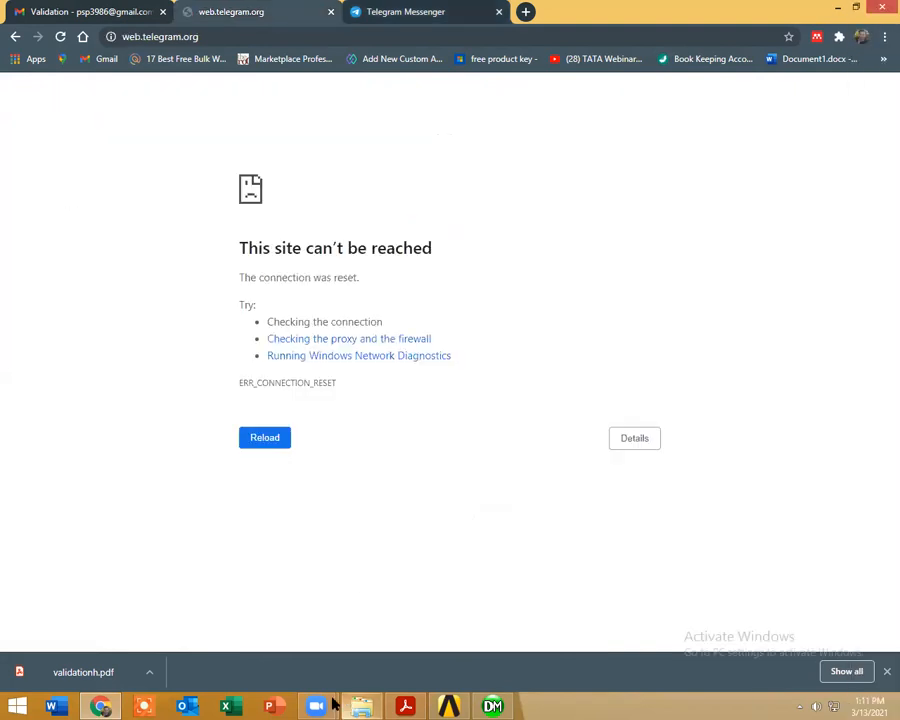
Step: Switch to Workbench and open the Static Structural system's Model in Mechanical
left_click(455, 705)
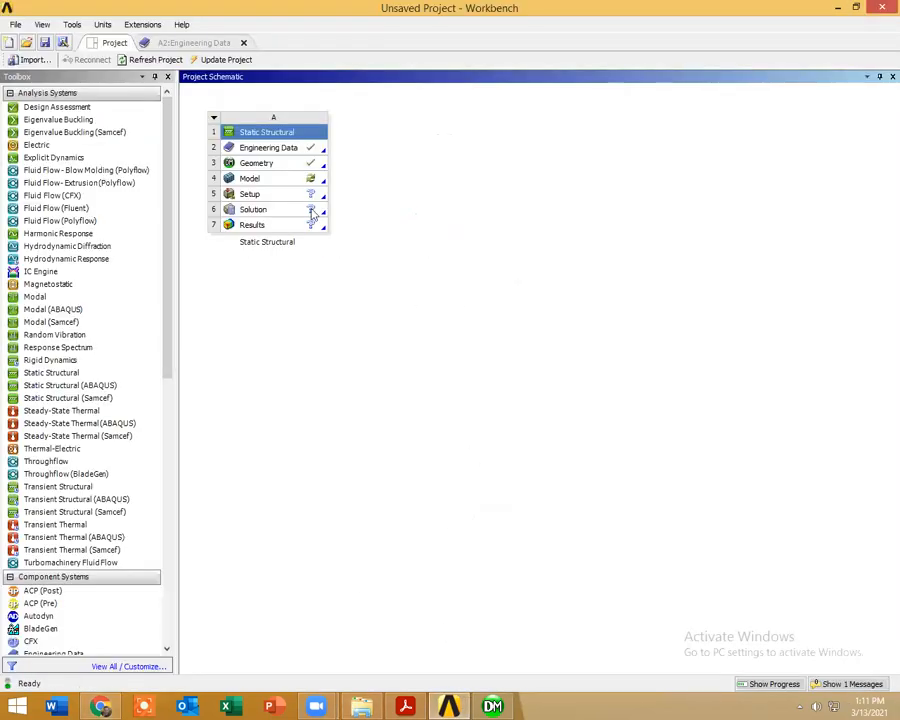
double_click(310, 178)
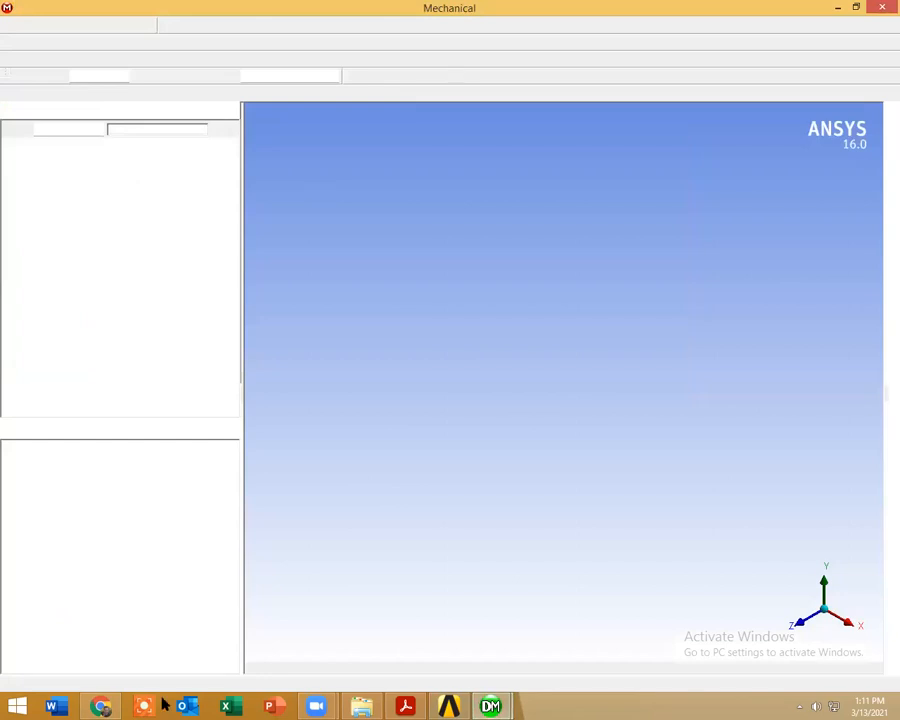
Step: Switch to Gmail in Chrome, search the mail for a contact's e-mail address and open the gst paper conversation
left_click(92, 699)
left_click(72, 5)
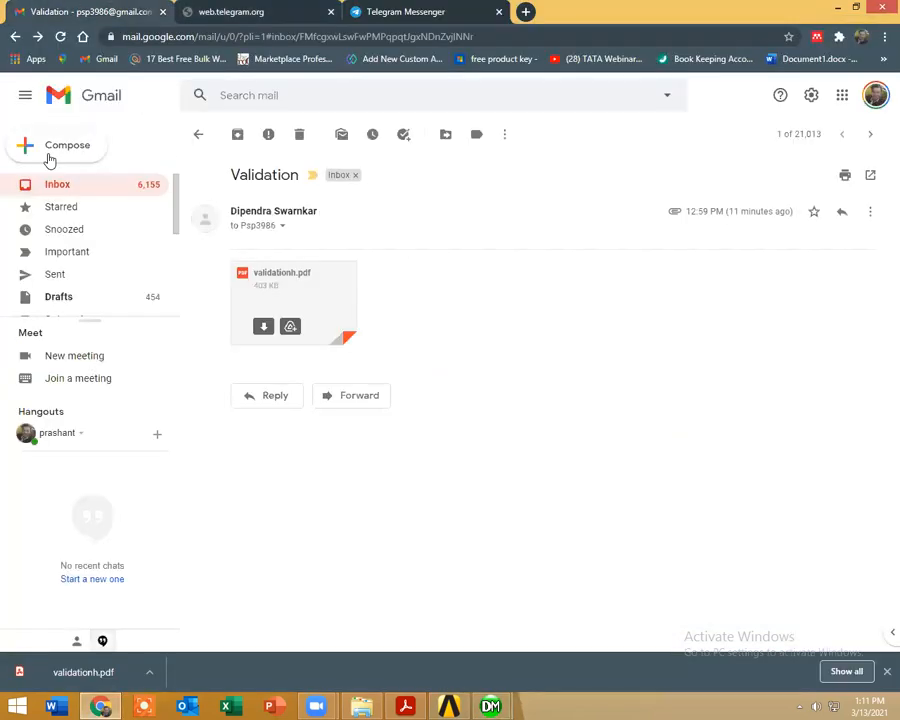
left_click(60, 194)
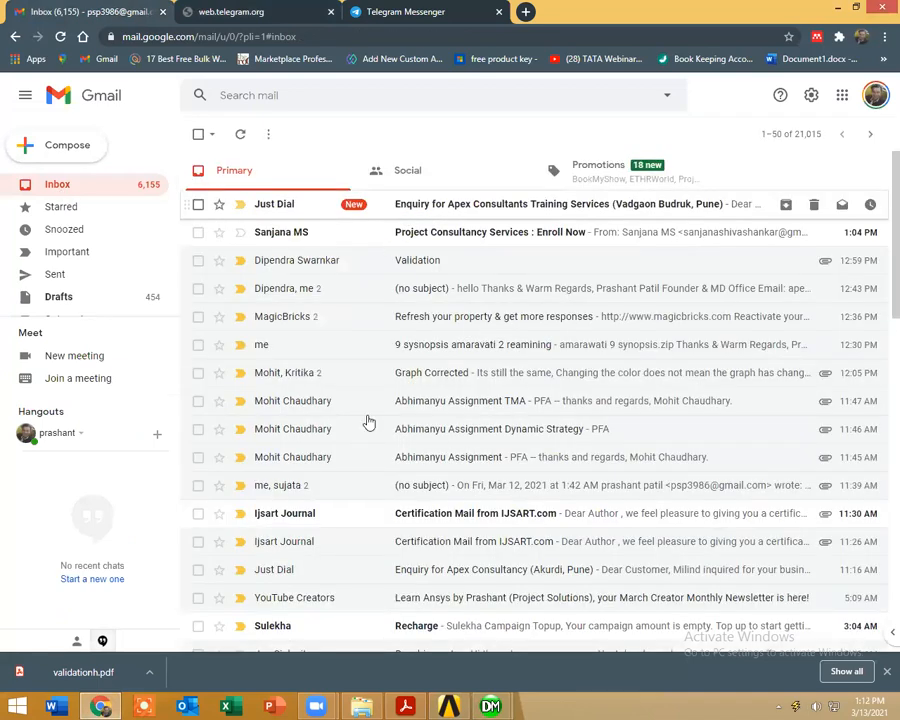
type("su")
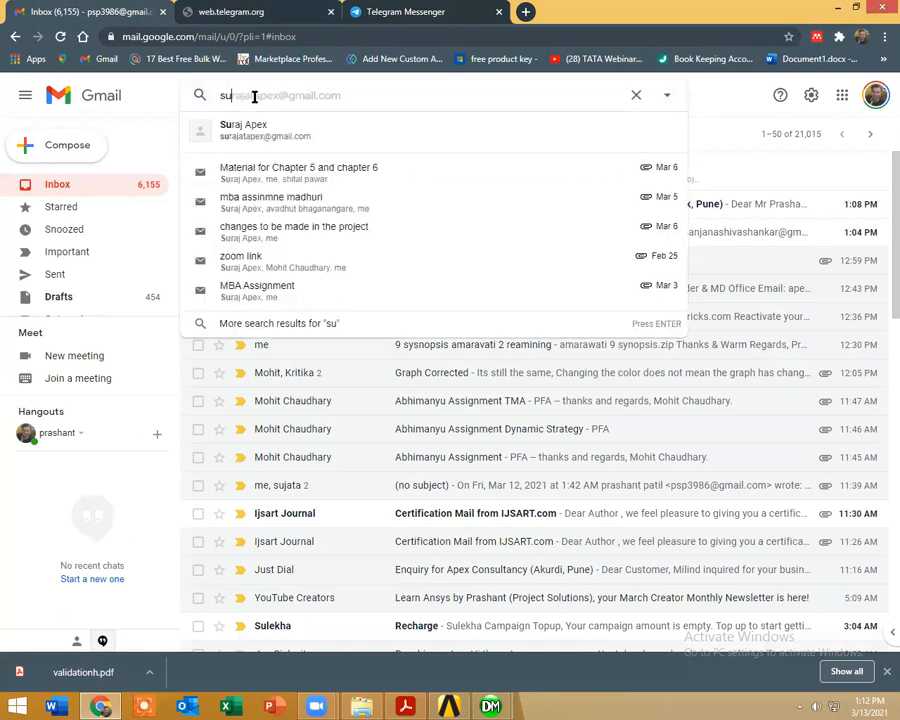
key("Return")
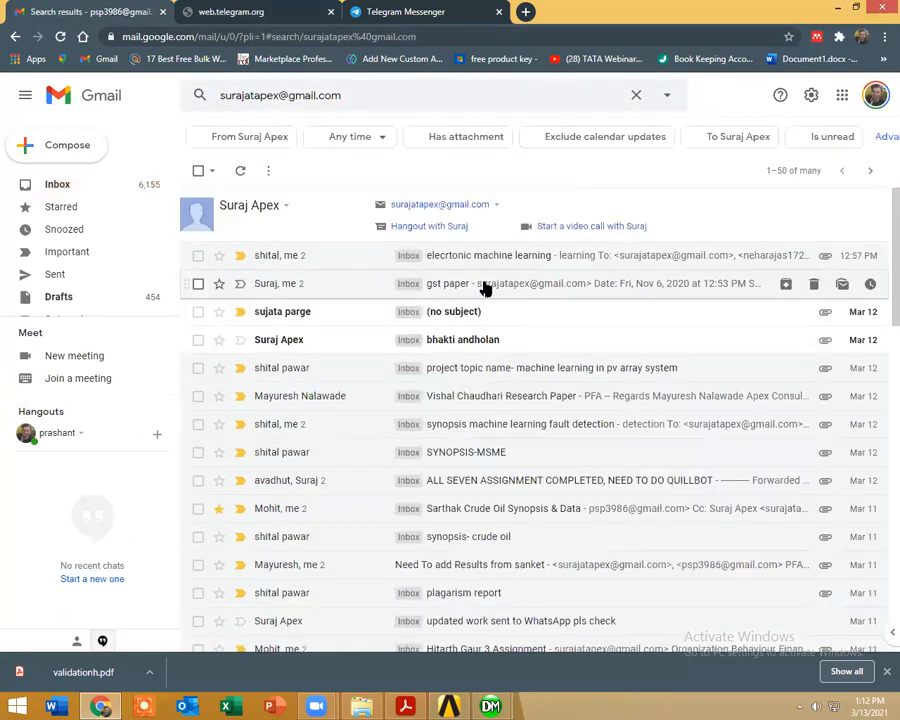
left_click(476, 287)
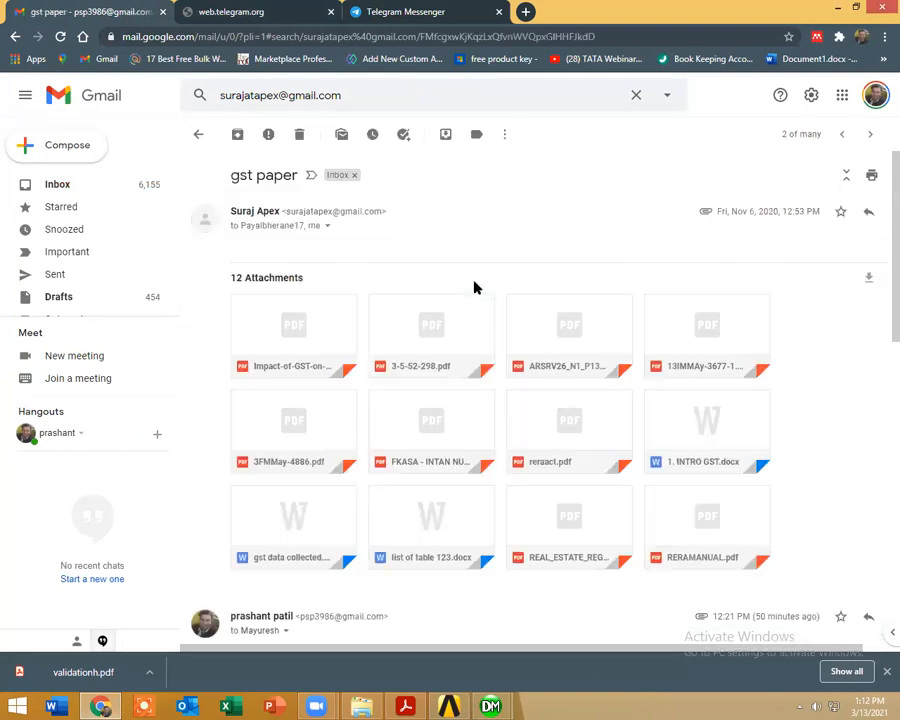
Step: Return to the inbox, search the mail for another contact's messages and open the March 12 research paper e-mail
left_click(88, 195)
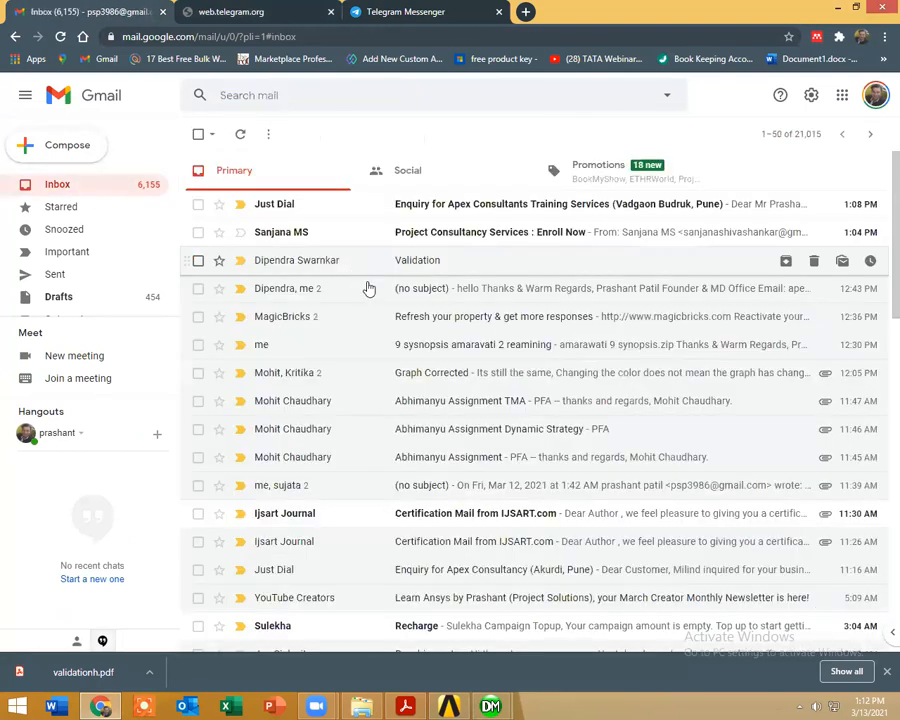
scroll(387, 342, "down", 5)
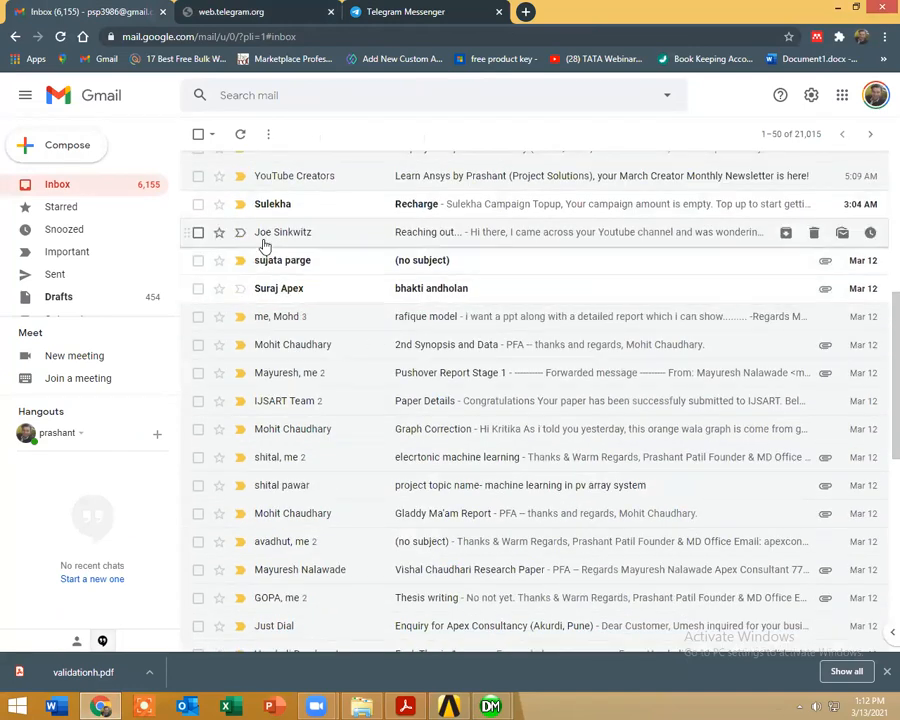
scroll(350, 190, "up", 5)
left_click(306, 97)
type("may")
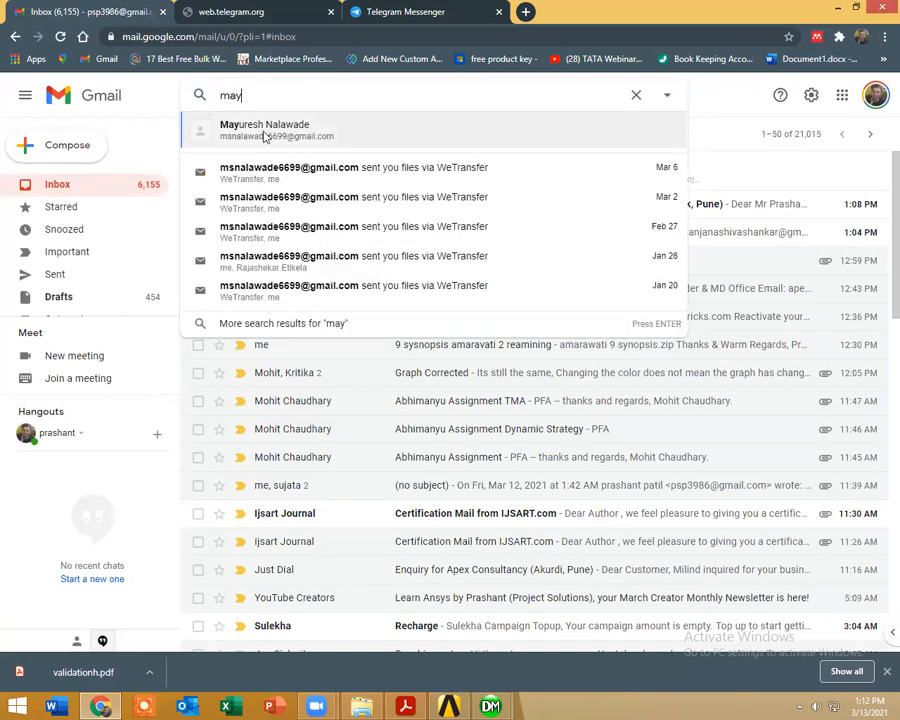
left_click(250, 128)
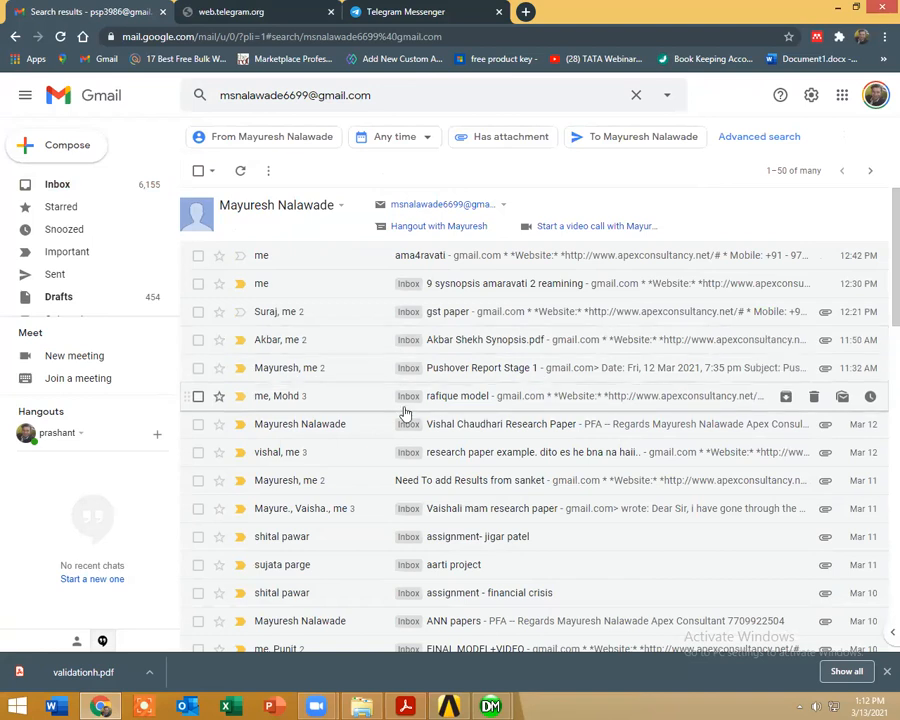
left_click(381, 432)
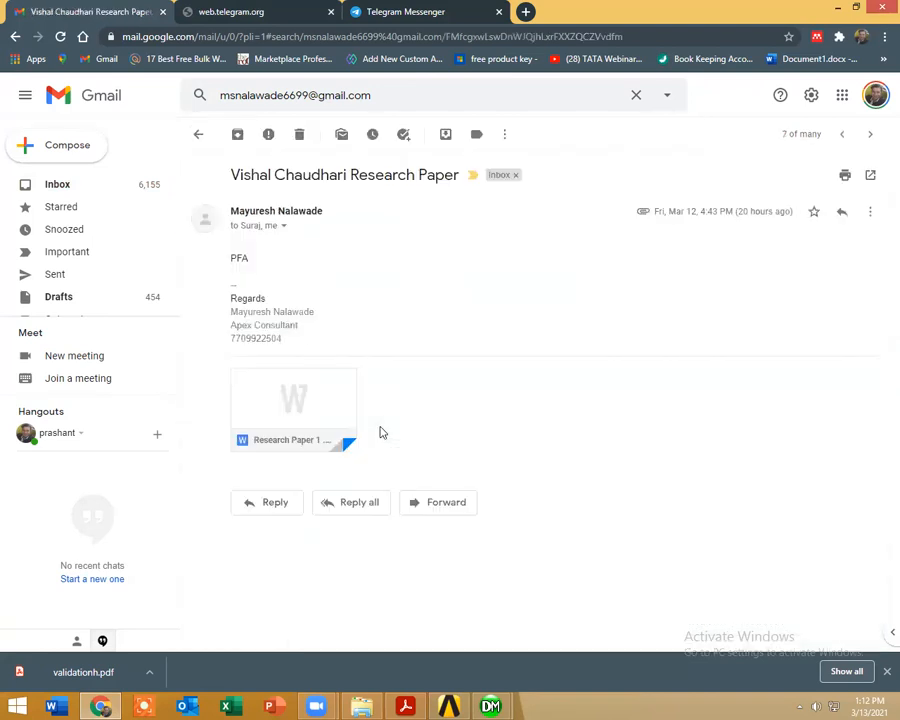
Step: Forward the research paper e-mail with its attachment to the client's e-mail address
left_click(441, 502)
type("v")
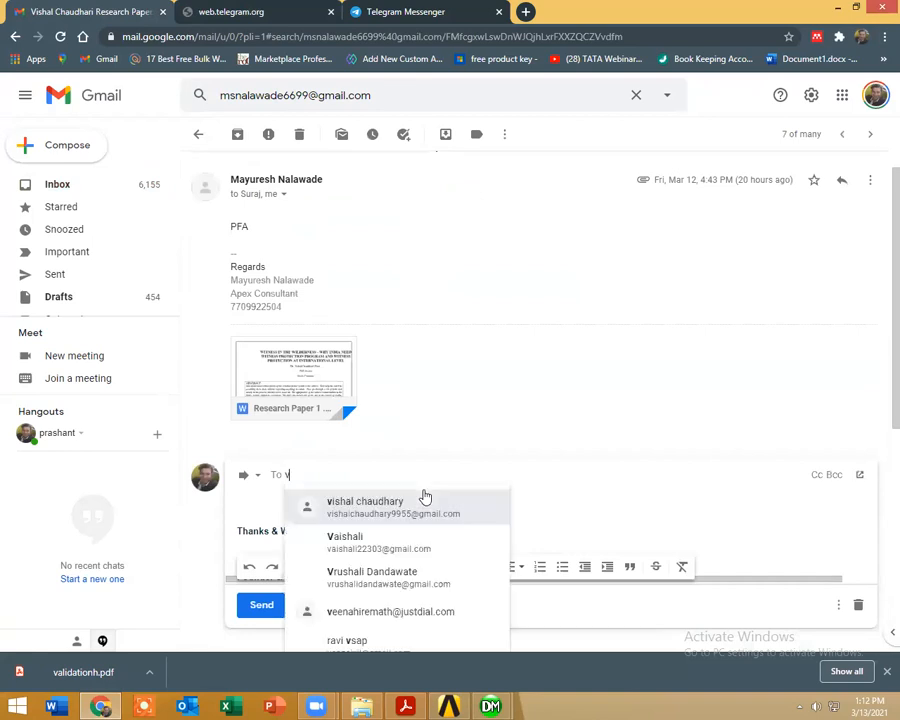
left_click(425, 500)
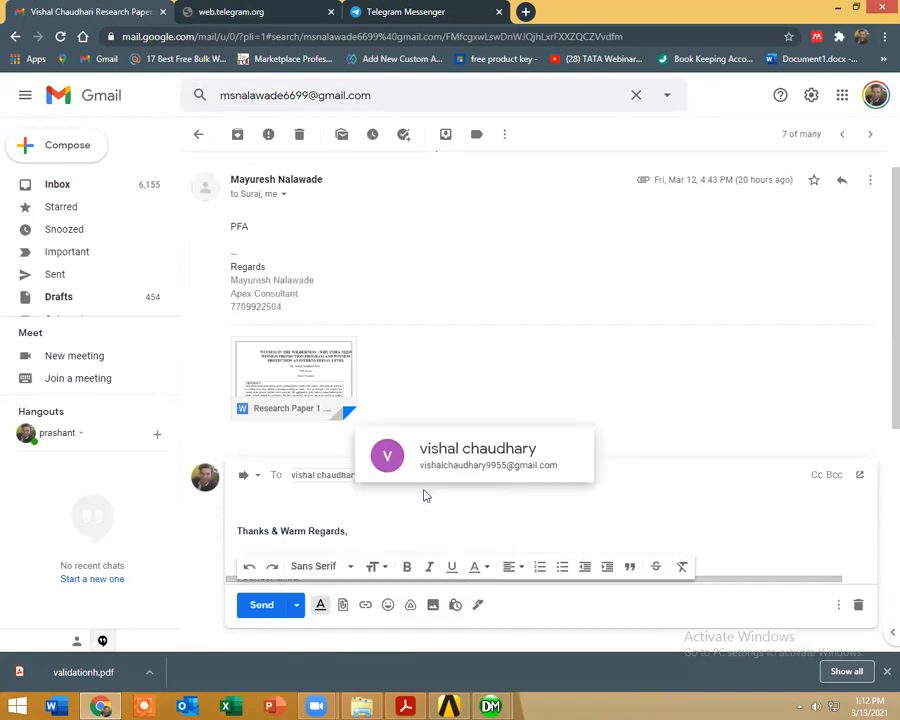
left_click(264, 612)
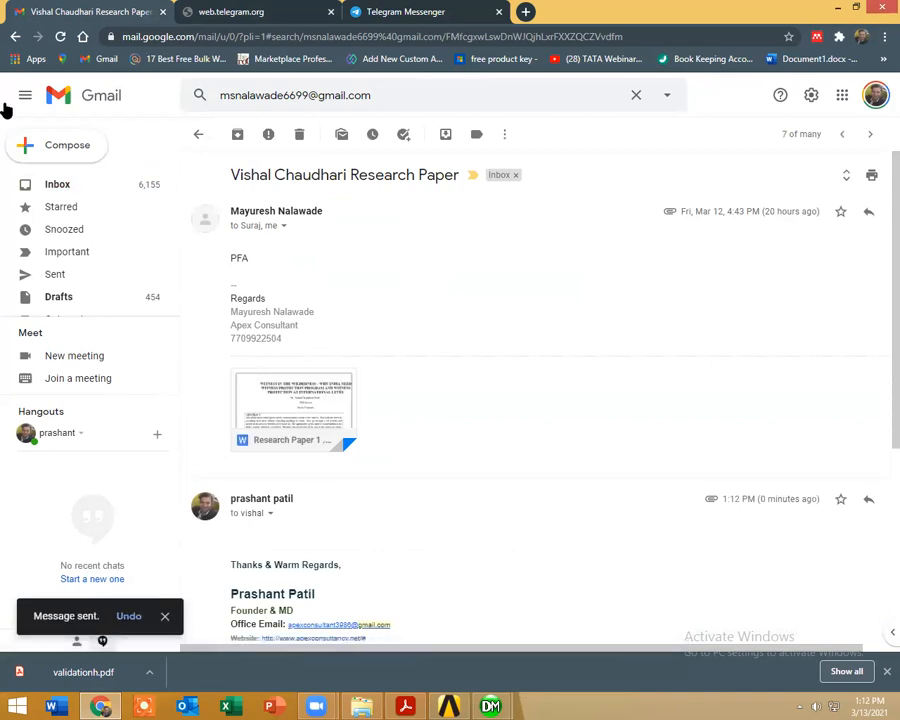
Step: Go back to the inbox and read the "Project Consultancy Services : Enroll Now" e-mail
left_click(82, 190)
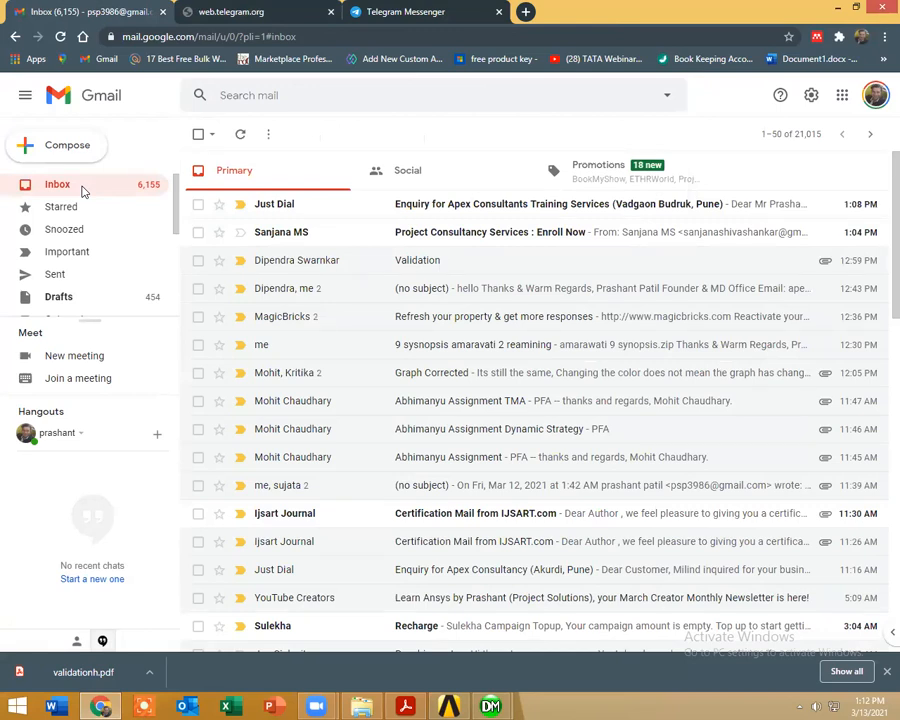
left_click(424, 240)
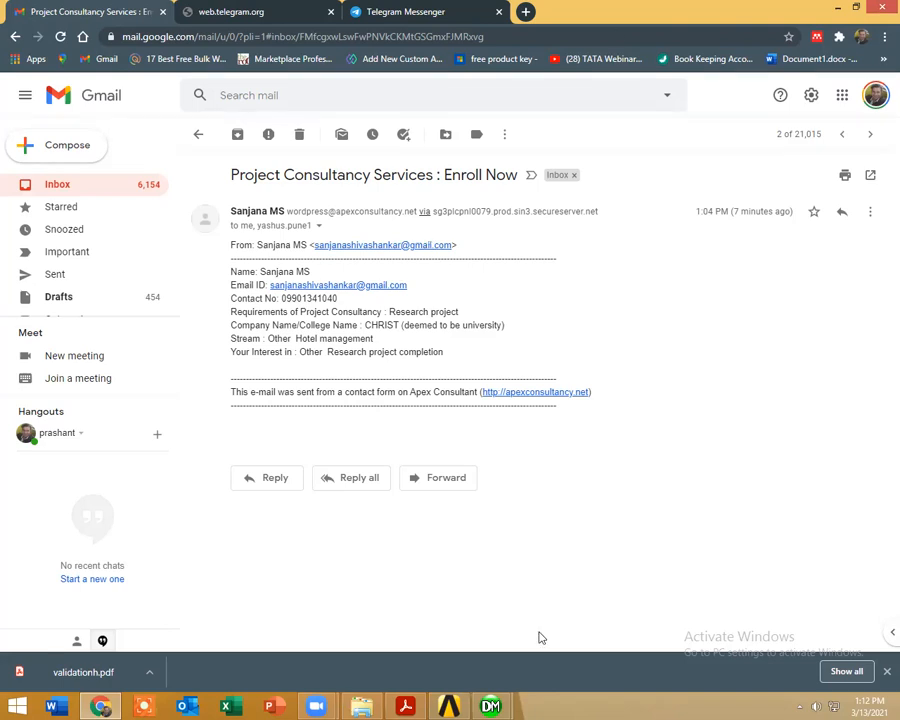
Step: Switch to Mechanical and rename the rectangular block body as Soil
mouse_move(449, 706)
left_click(569, 597)
middle_click_drag(518, 528, 568, 494)
left_click(29, 166)
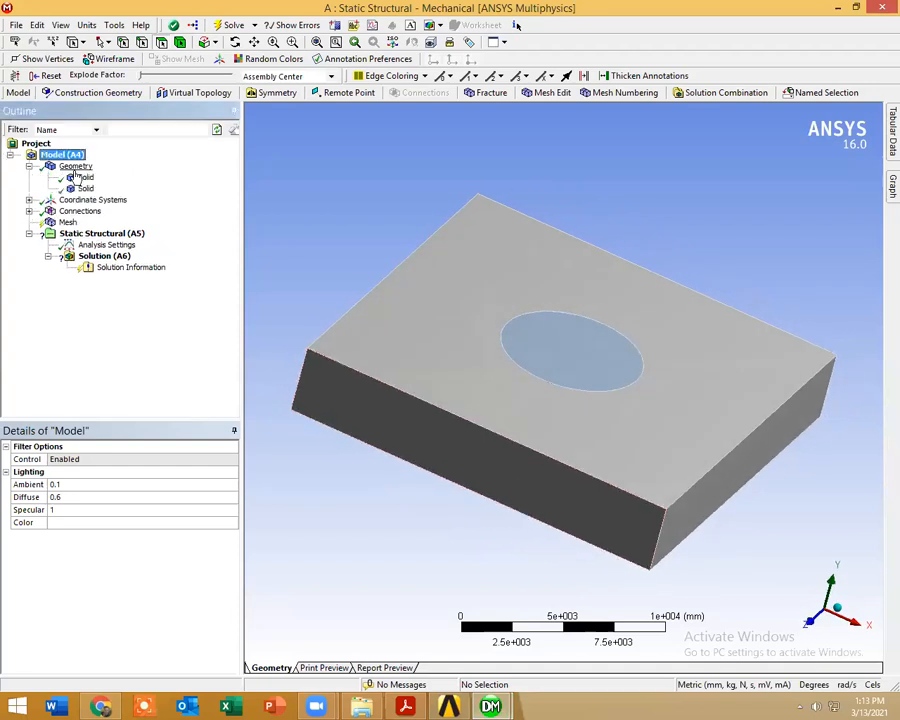
left_click(86, 178)
right_click(88, 178)
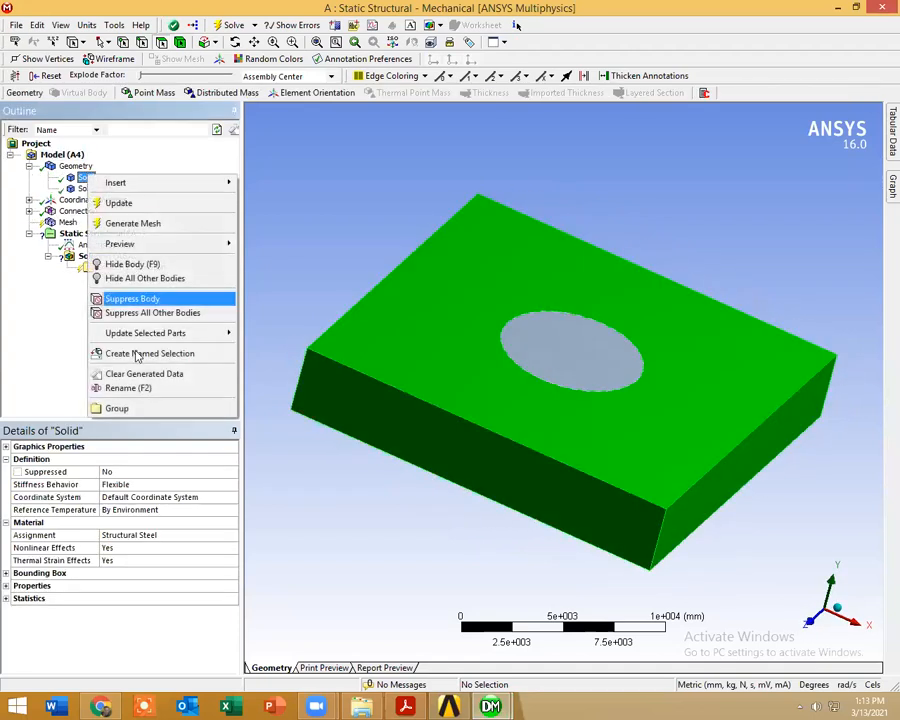
left_click(108, 385)
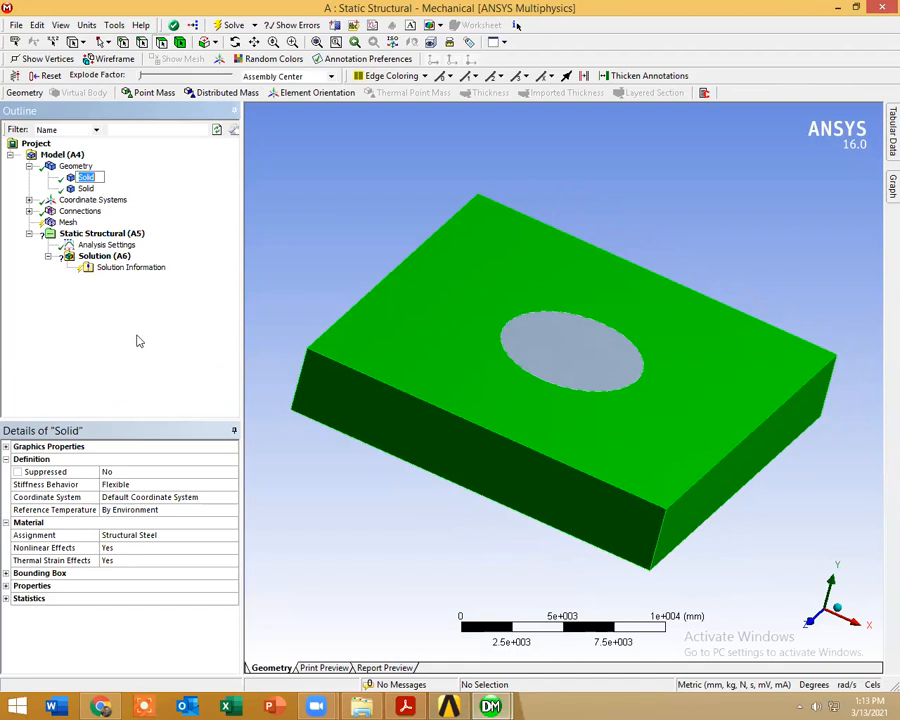
Step: Rename the circular body in the middle of the block as Concrete
left_click(86, 189)
right_click(86, 189)
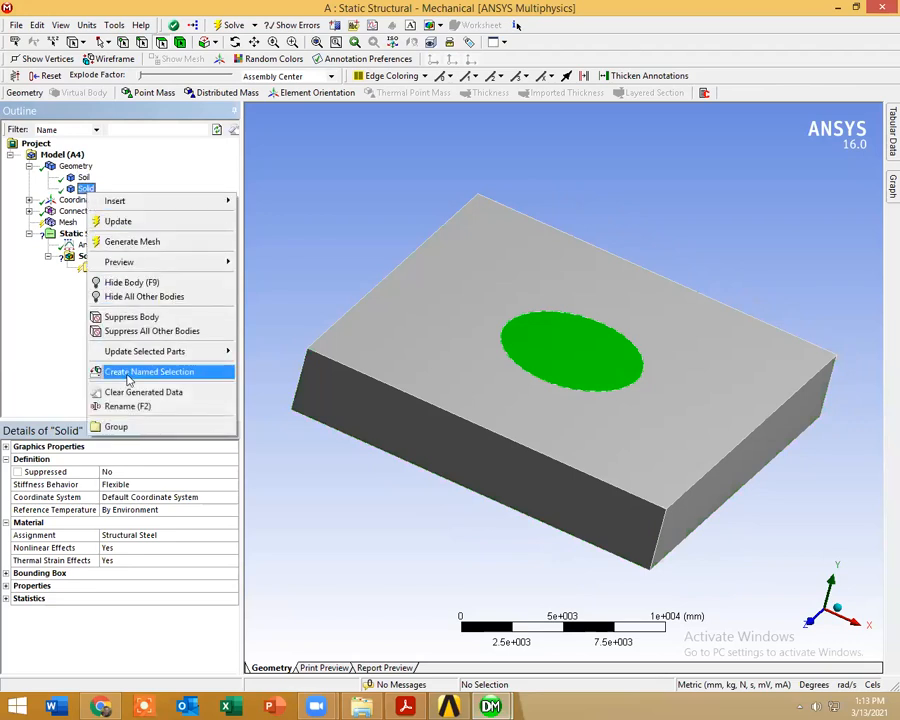
left_click(136, 408)
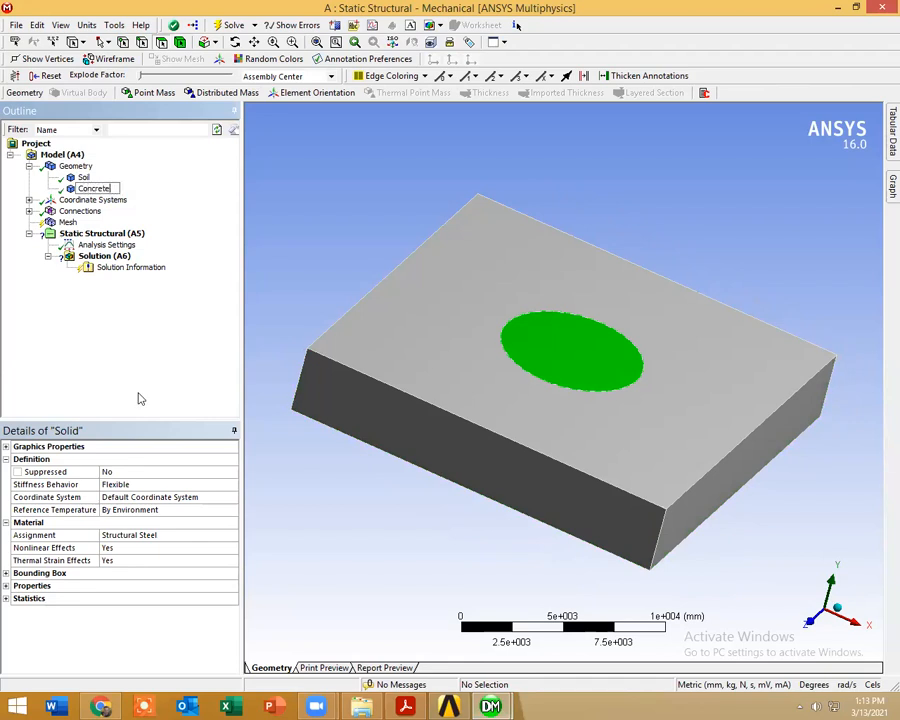
left_click(340, 139)
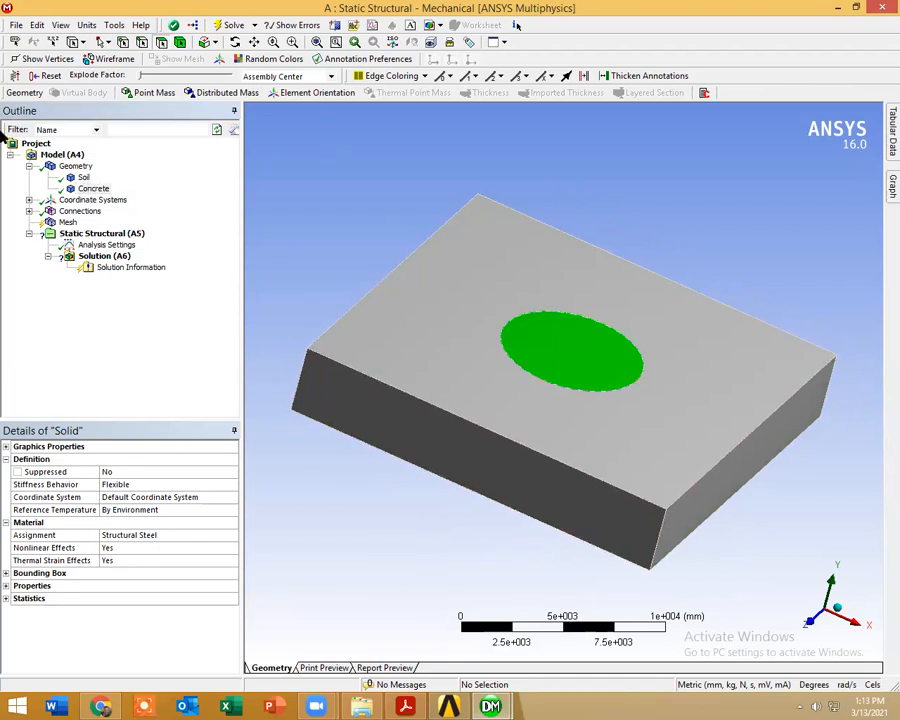
Step: Generate the default mesh for both bodies and inspect it from above
left_click(67, 221)
right_click(72, 221)
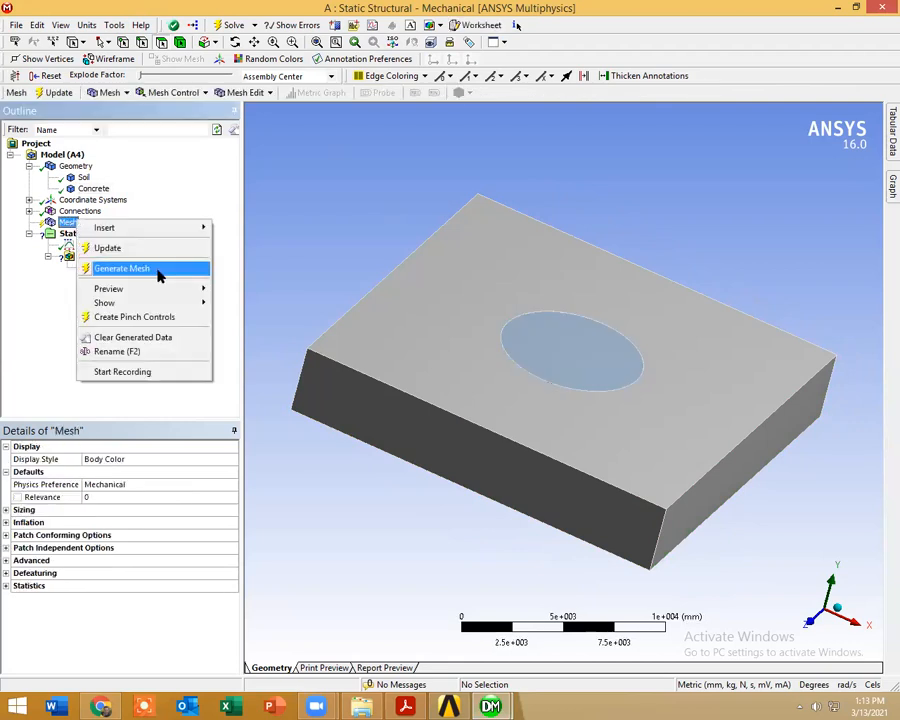
left_click(157, 269)
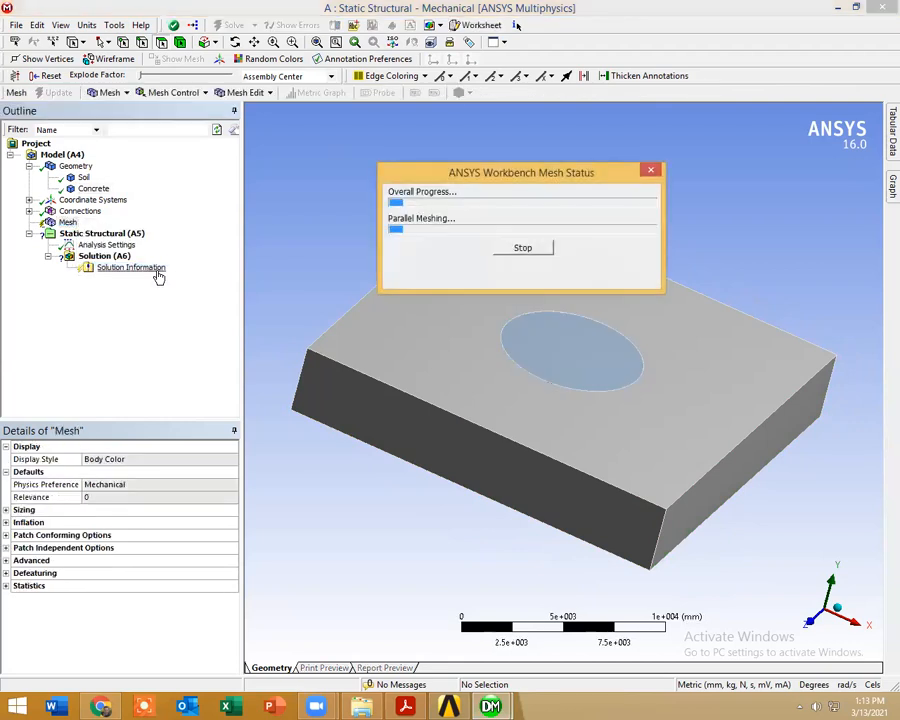
middle_click_drag(488, 388, 470, 420)
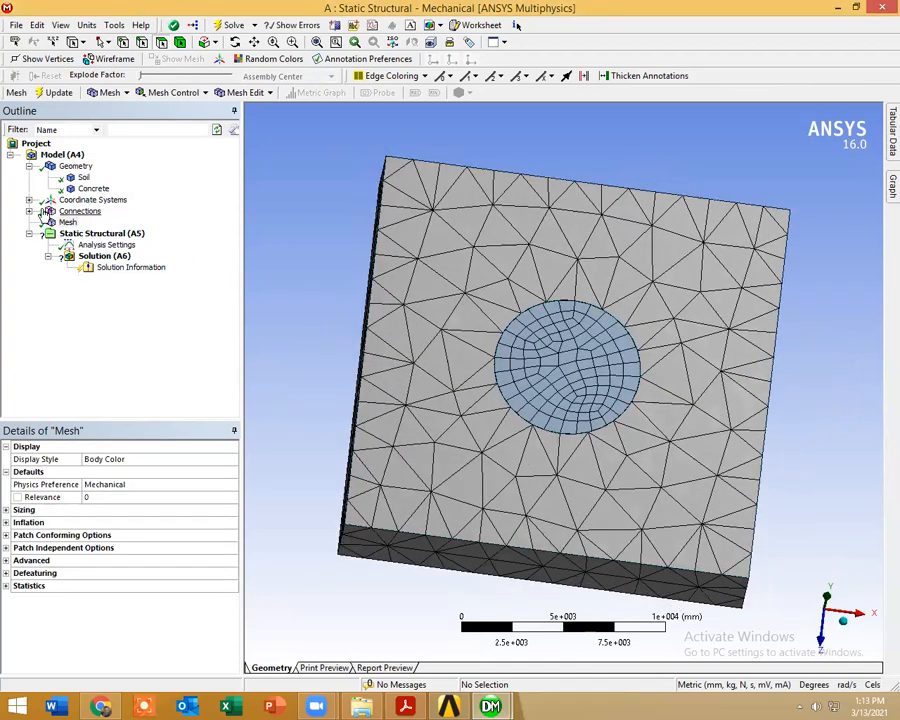
Step: Add a mesh Refinement scoped to the circular top face of the Concrete body
right_click(66, 222)
mouse_move(104, 232)
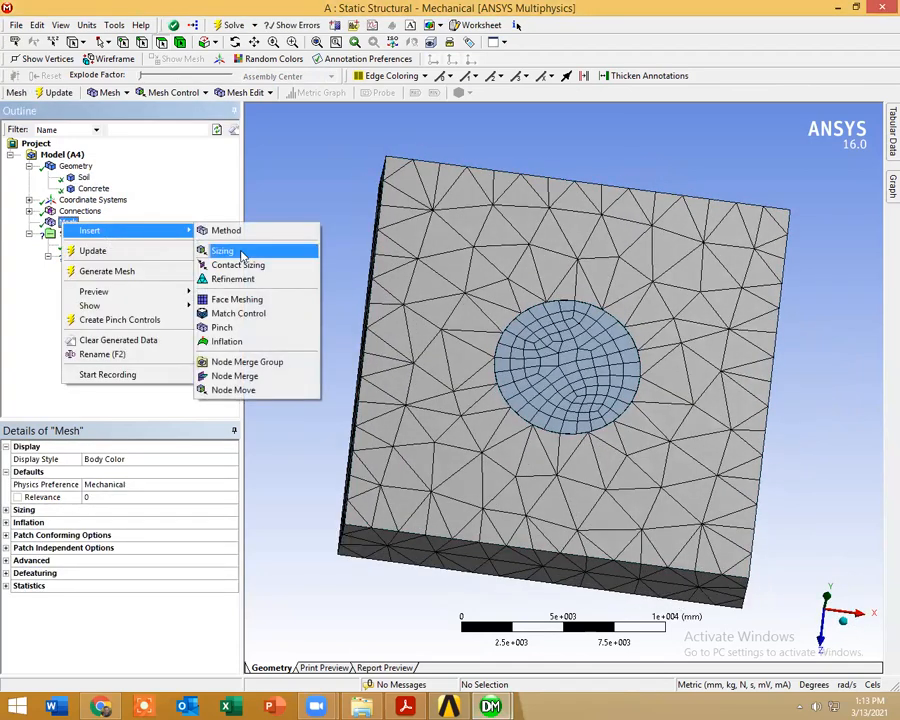
left_click(248, 284)
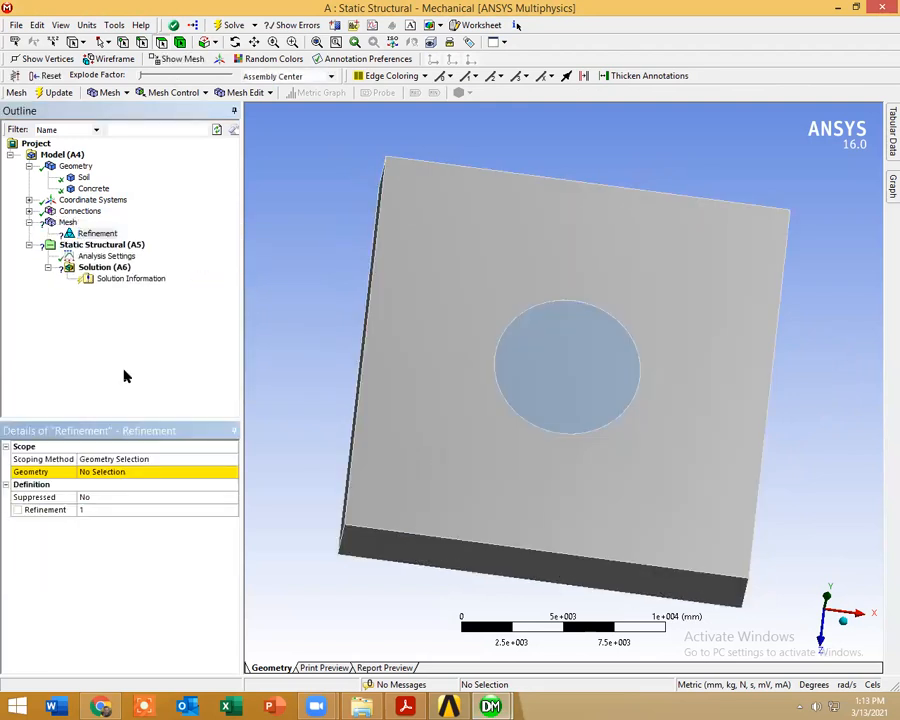
left_click(121, 474)
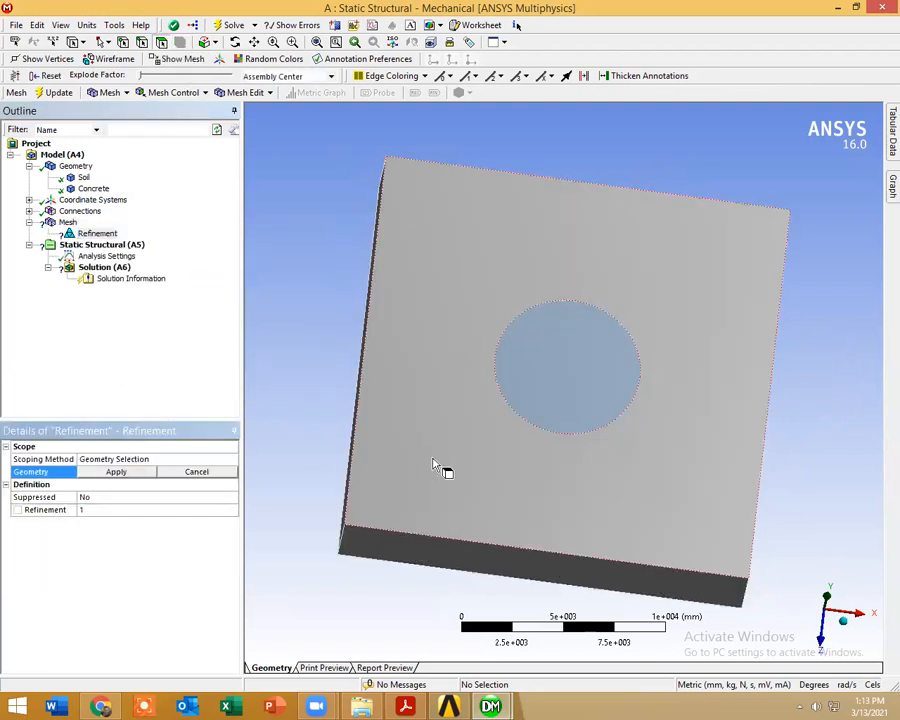
left_click(540, 408)
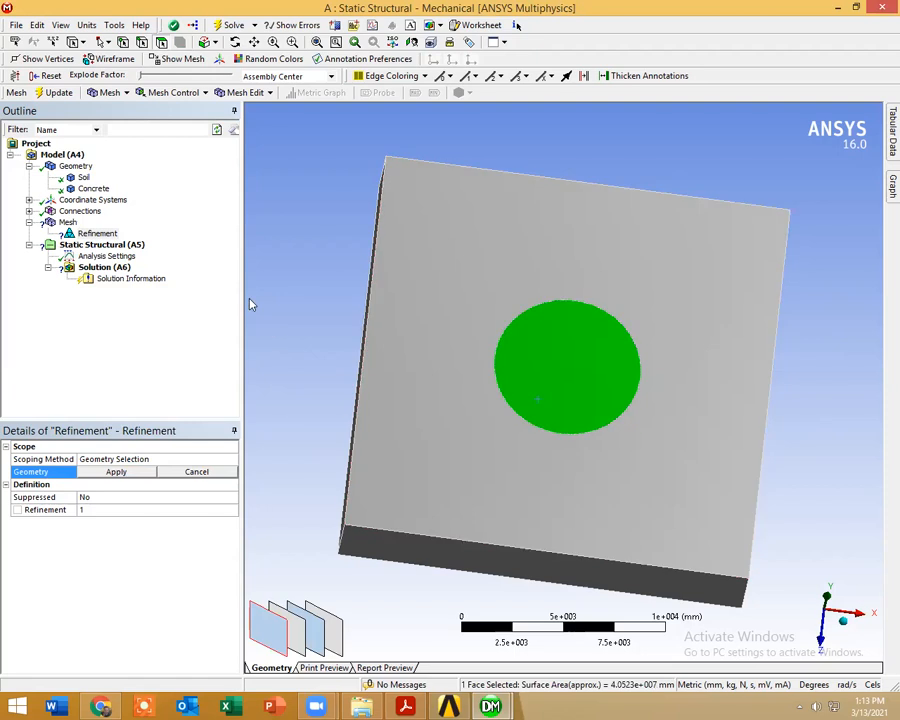
left_click(267, 294)
middle_click_drag(492, 446, 540, 367)
left_click(540, 367)
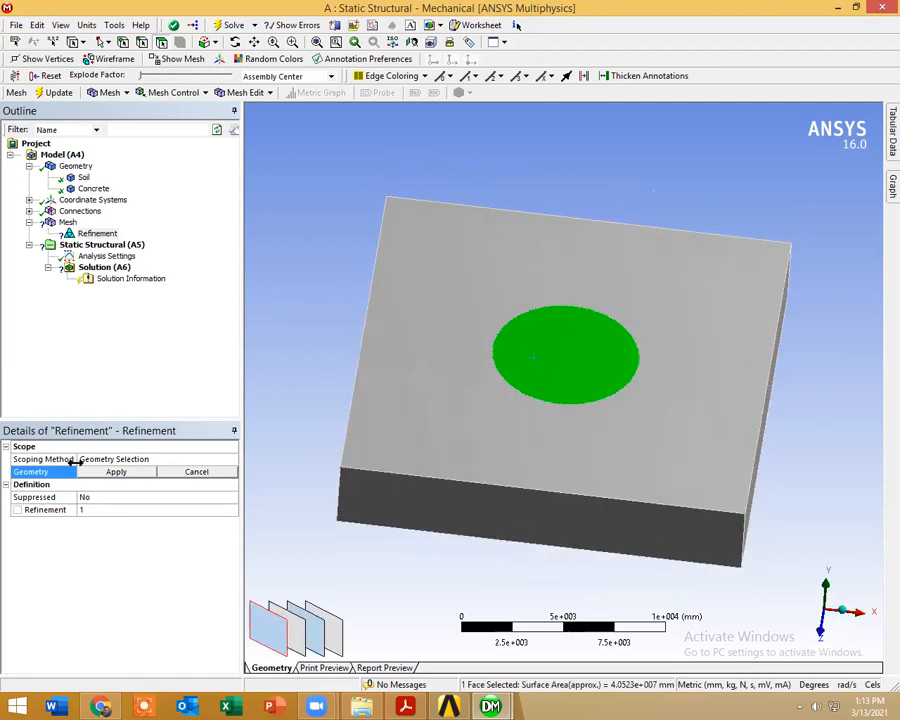
left_click(116, 471)
Step: Regenerate the mesh with the refinement applied and inspect the circular area
right_click(68, 224)
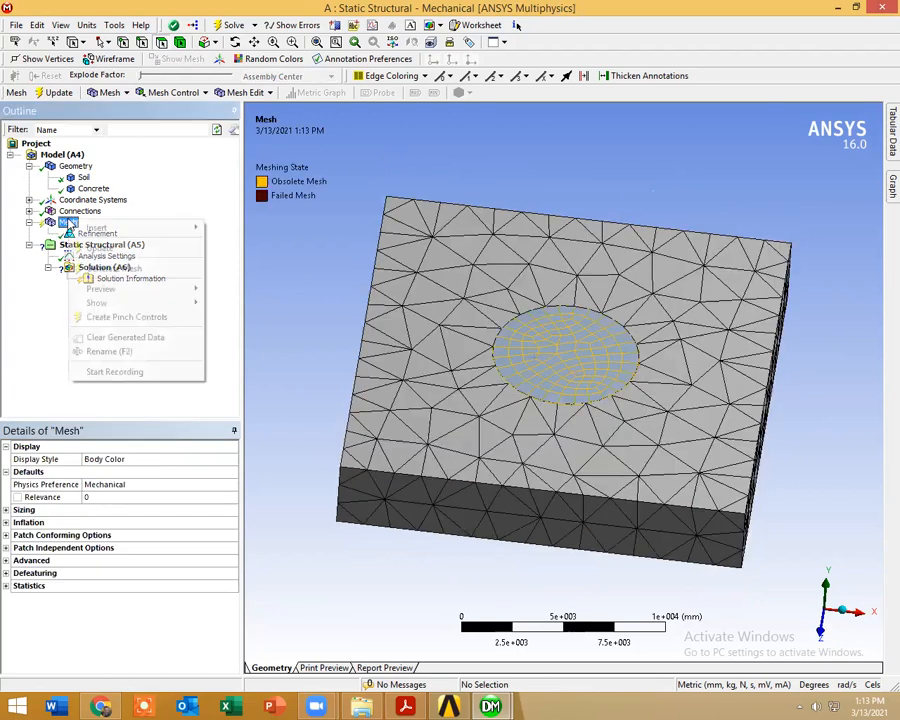
left_click(118, 267)
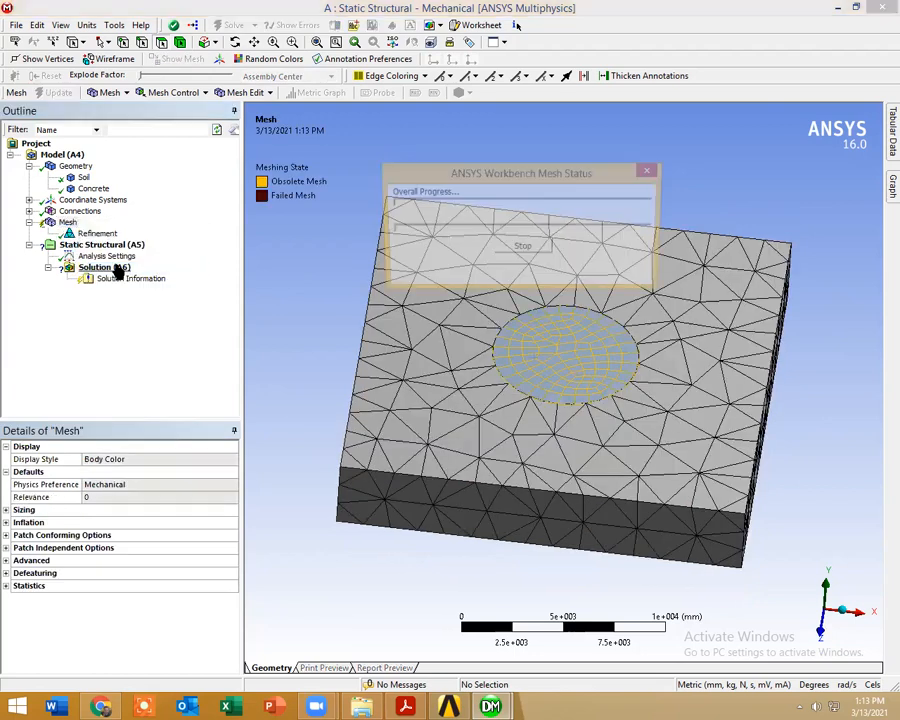
middle_click_drag(296, 313, 487, 405)
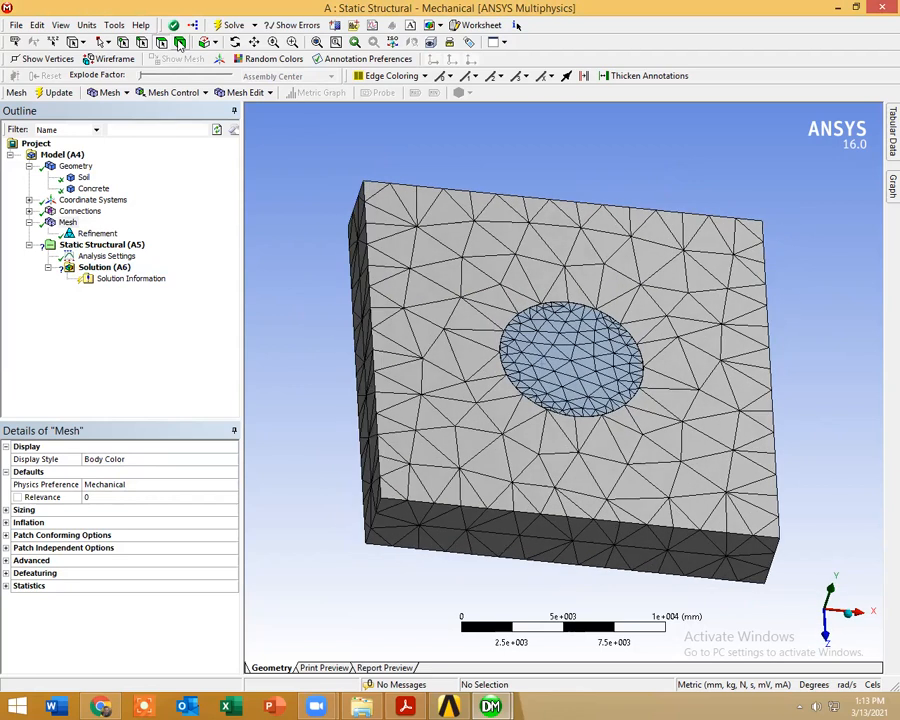
Step: Hide the Soil body to inspect the mesh of the Concrete cylinder
left_click(484, 404)
right_click(483, 405)
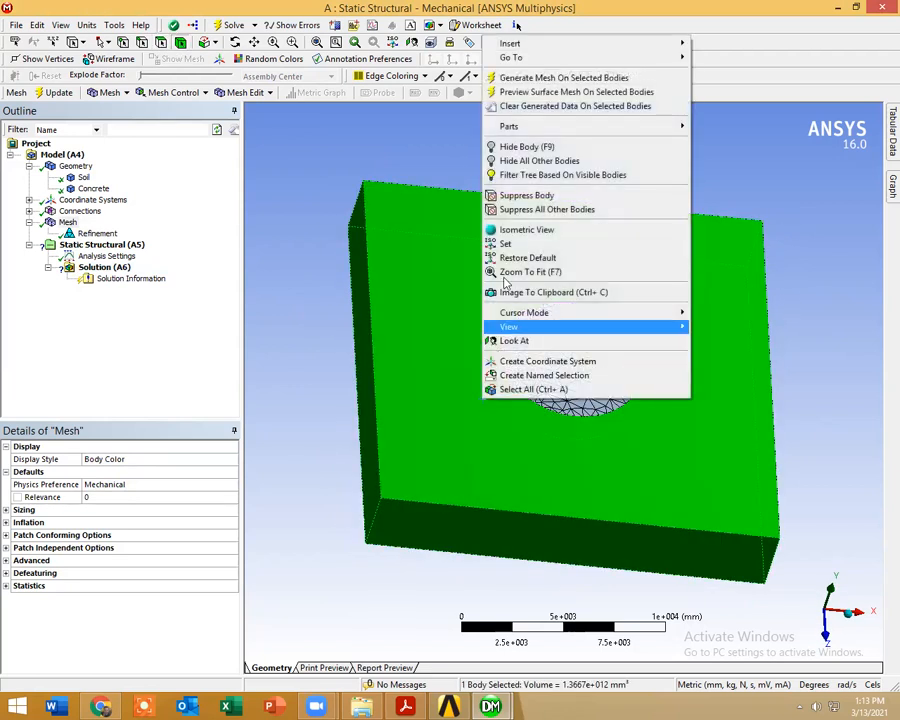
left_click(528, 147)
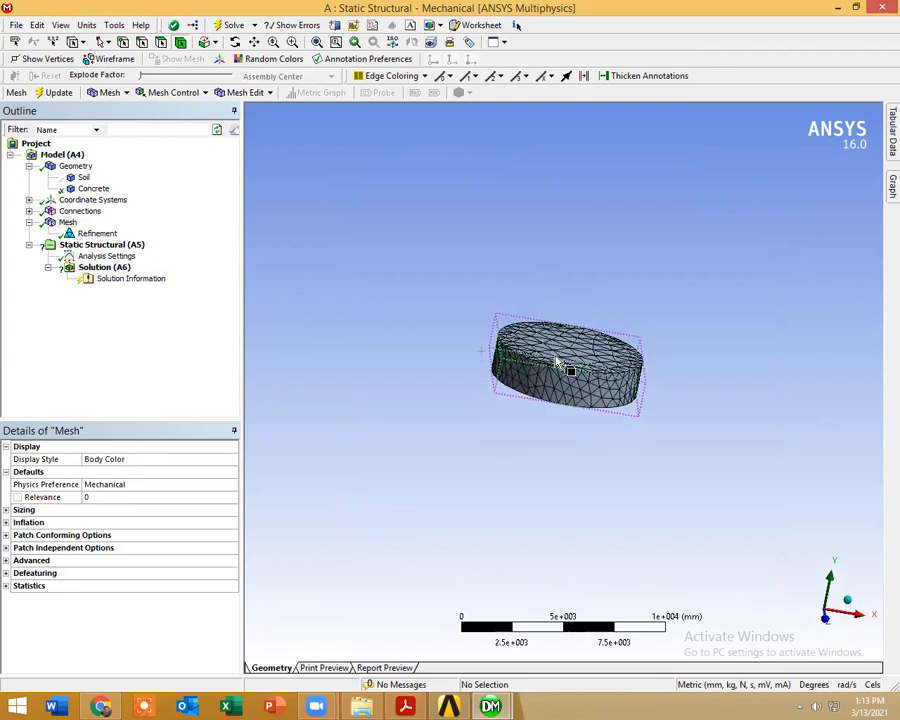
Step: Add a second mesh Refinement scoped to the curved side face of the Concrete cylinder
right_click(66, 222)
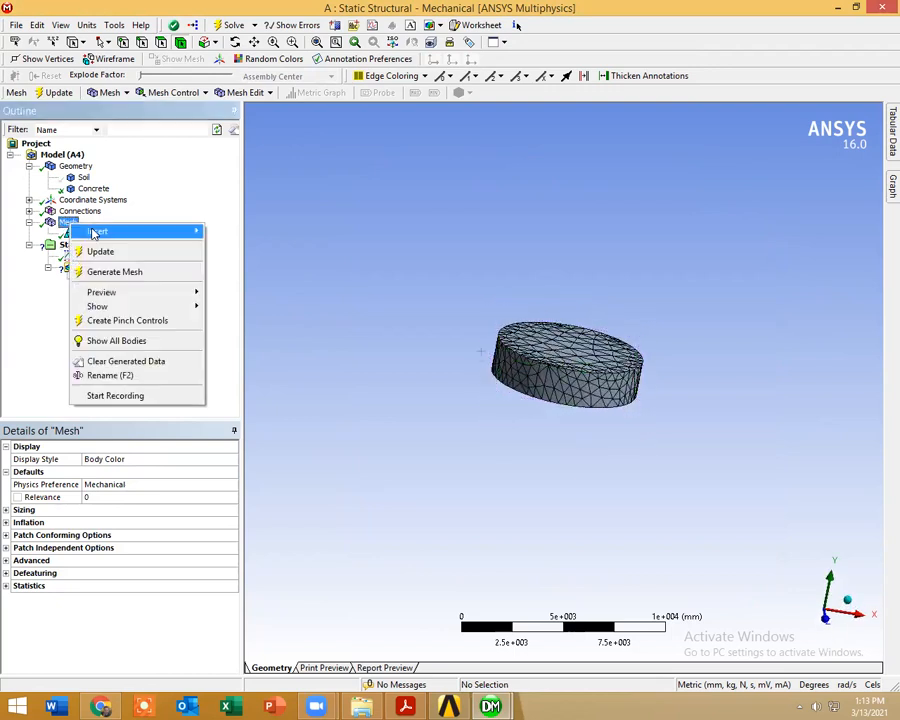
mouse_move(94, 233)
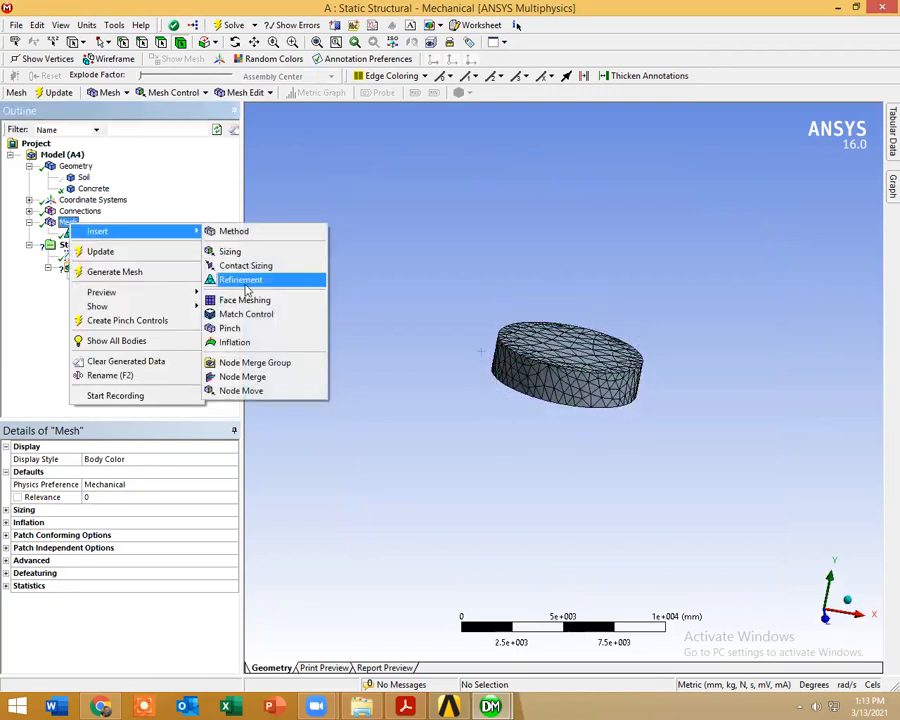
left_click(245, 282)
left_click(510, 393)
middle_click_drag(515, 395, 492, 392)
left_click(118, 472)
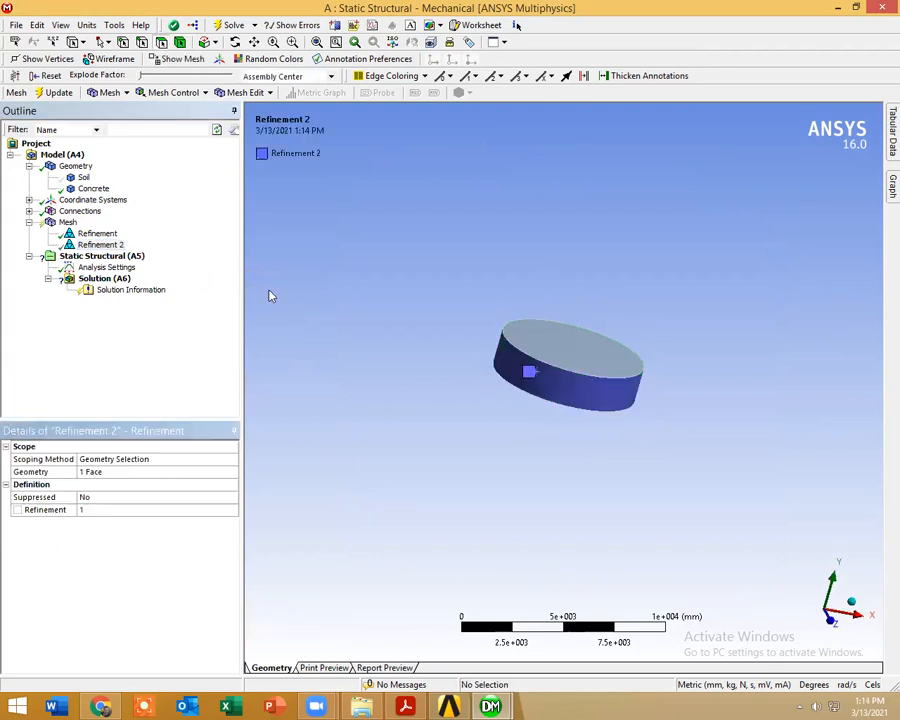
Step: Regenerate the mesh with both refinements, show all bodies again and inspect the meshed block
right_click(68, 222)
left_click(98, 272)
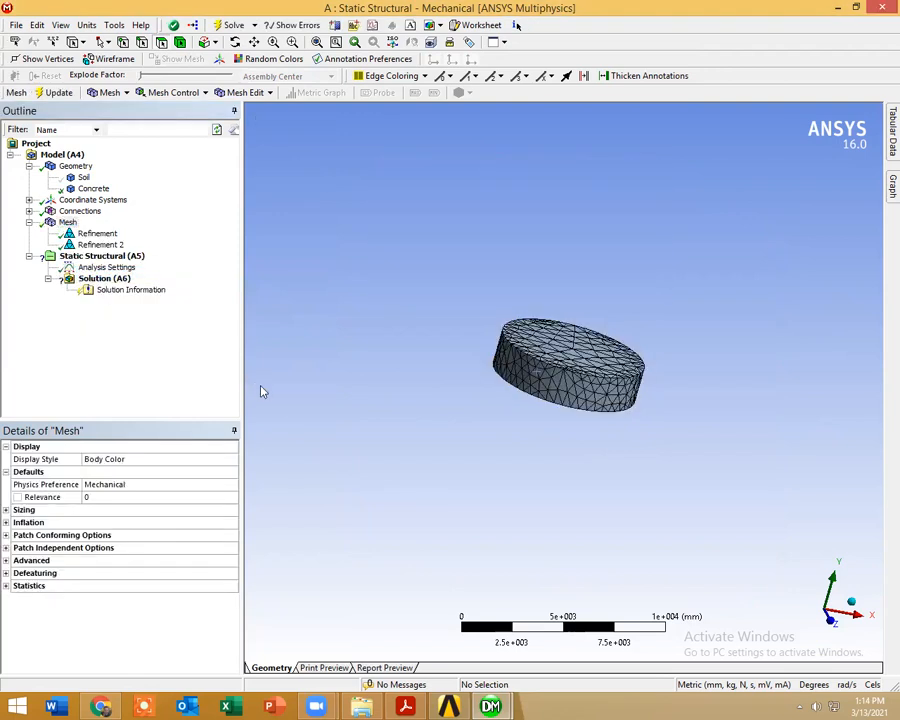
middle_click_drag(262, 391, 414, 411)
right_click(448, 415)
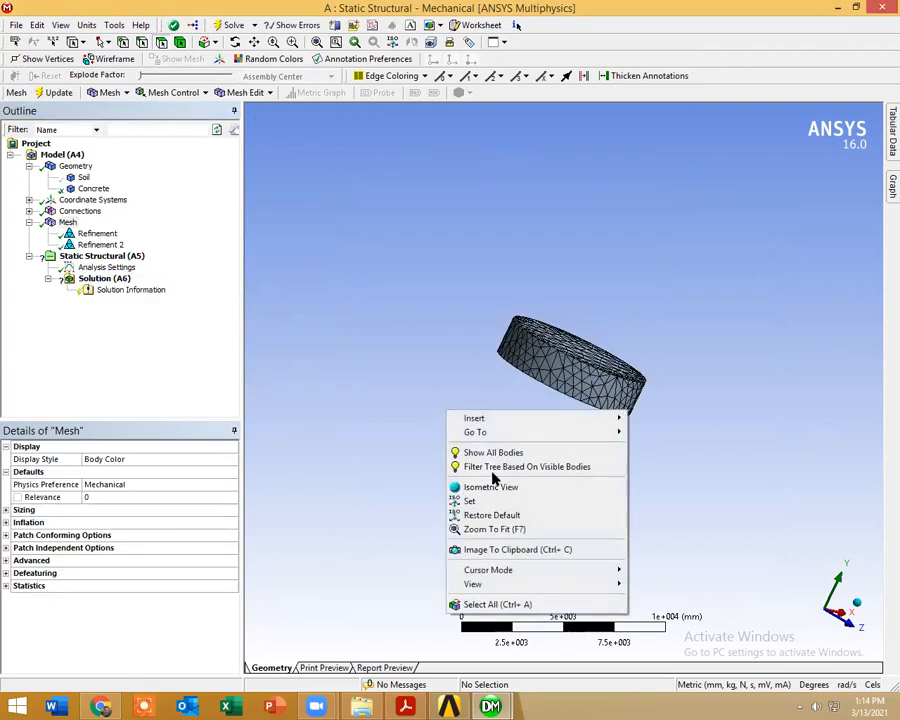
left_click(490, 450)
left_click_drag(517, 484, 427, 499)
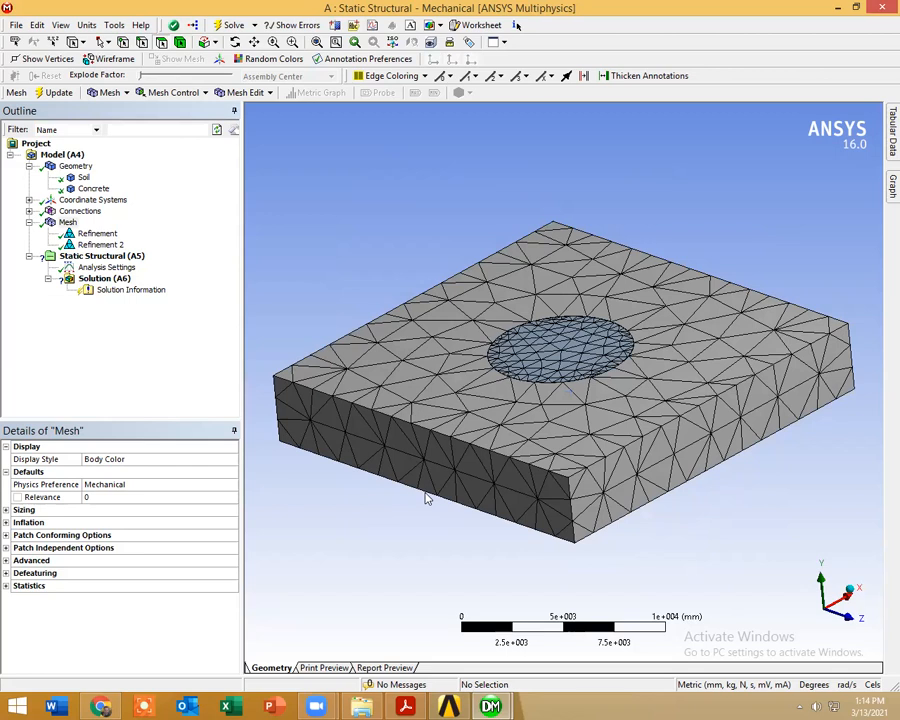
Step: Switch to the DesignModeler window and set the direction of Extrude2, the cylinder's extrusion, to Normal
left_click(458, 706)
mouse_move(455, 706)
left_click(422, 638)
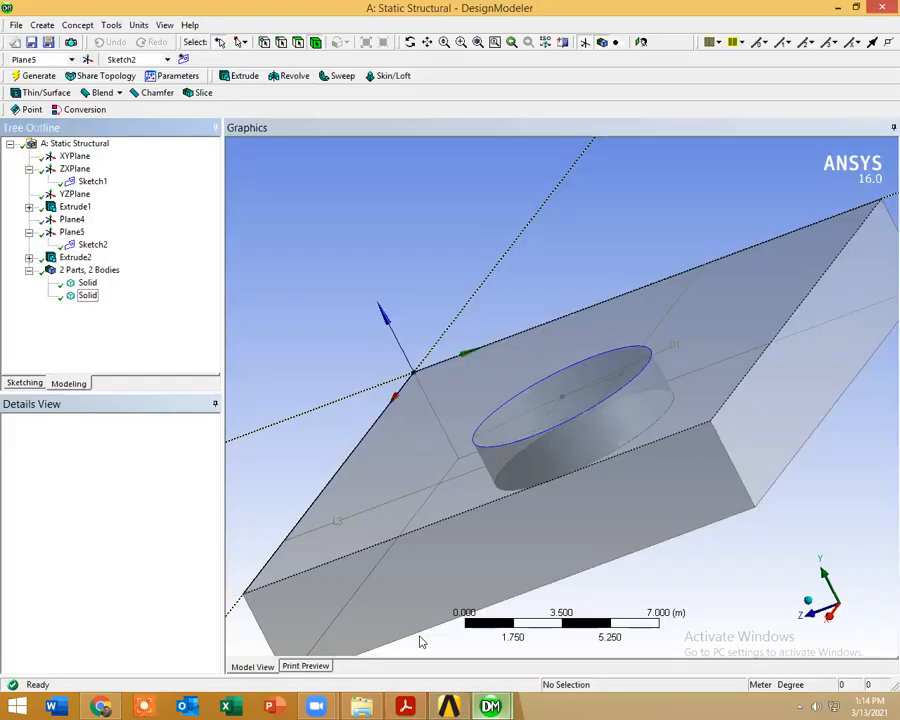
left_click(76, 258)
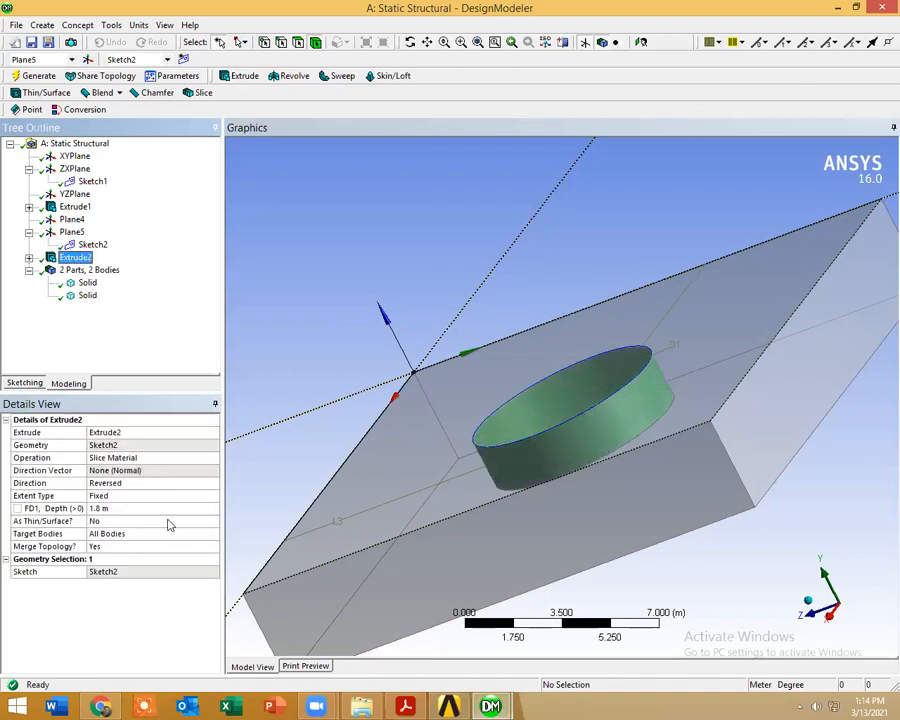
left_click(213, 484)
left_click(193, 487)
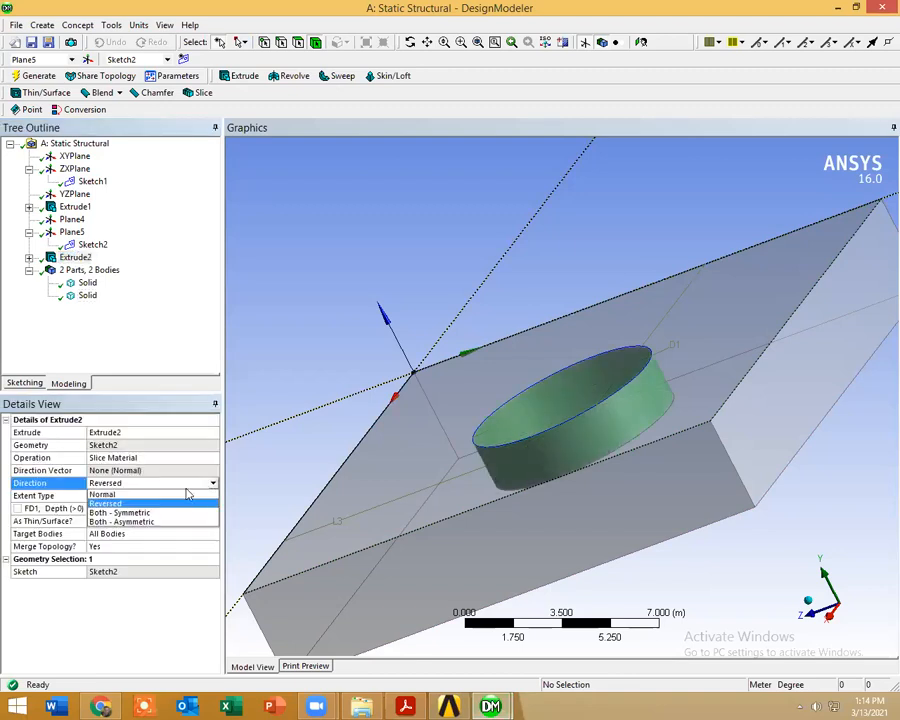
left_click(186, 494)
Step: Set the operation of Extrude2 to Add Frozen and regenerate the geometry
left_click(208, 461)
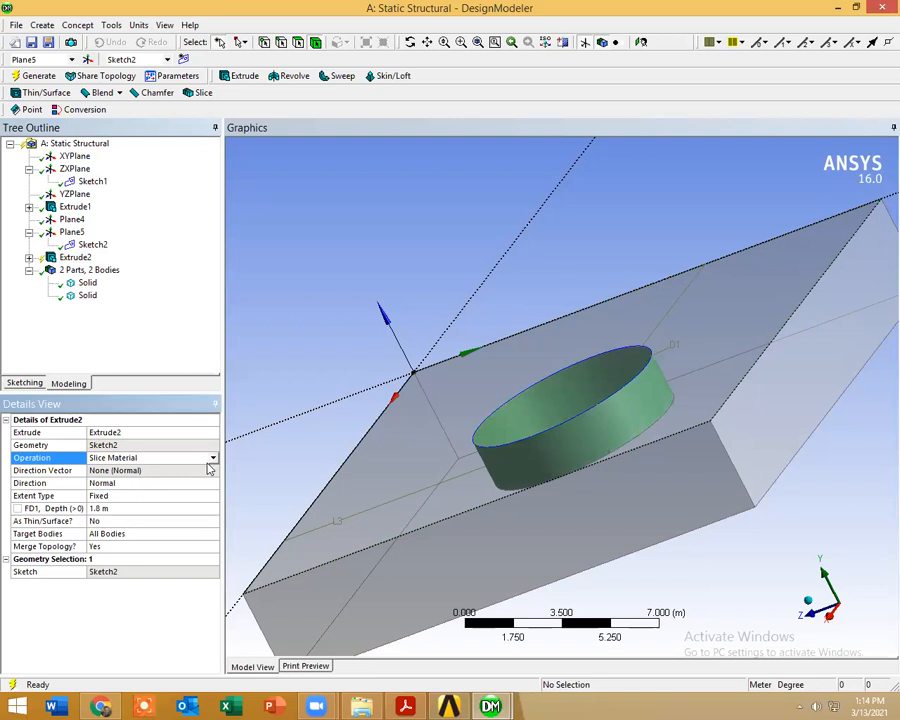
left_click(214, 459)
left_click(187, 470)
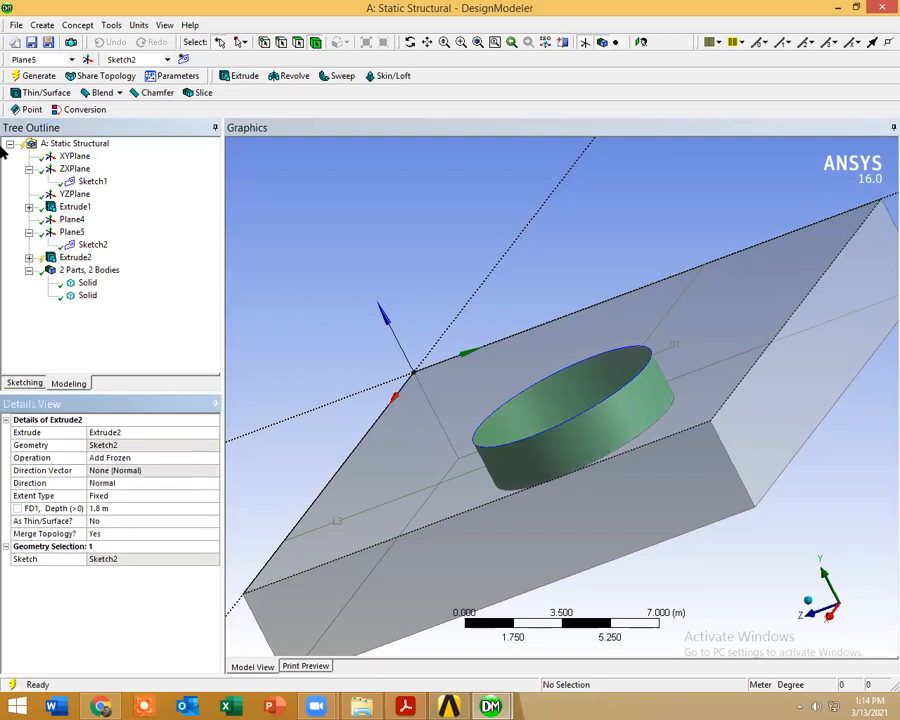
left_click(36, 77)
middle_click_drag(426, 470, 438, 582)
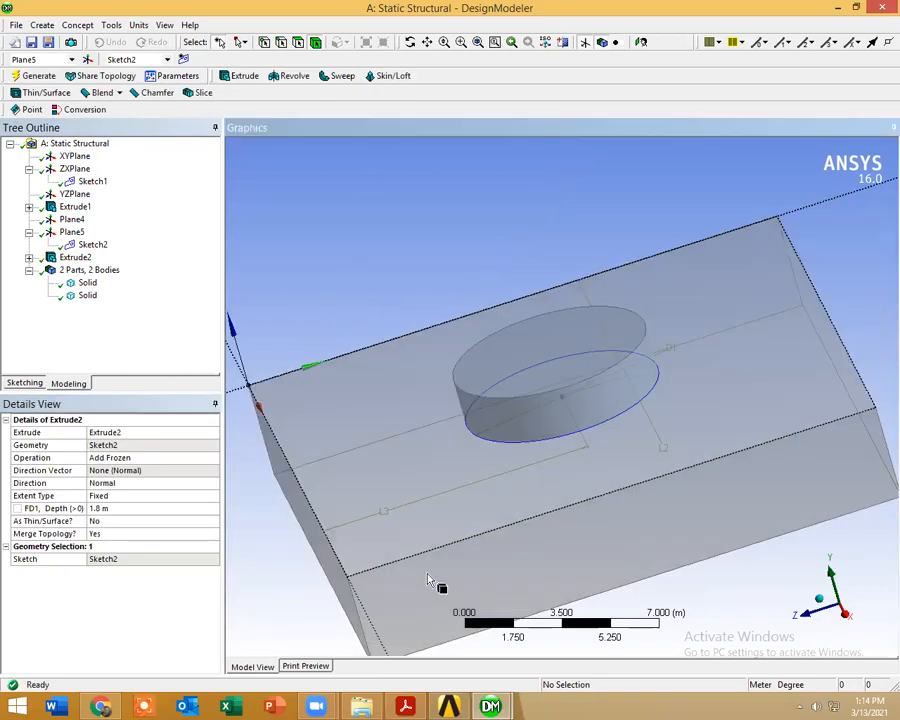
Step: Return to the Mechanical window and refresh the model data with the updated geometry
mouse_move(489, 706)
left_click(533, 655)
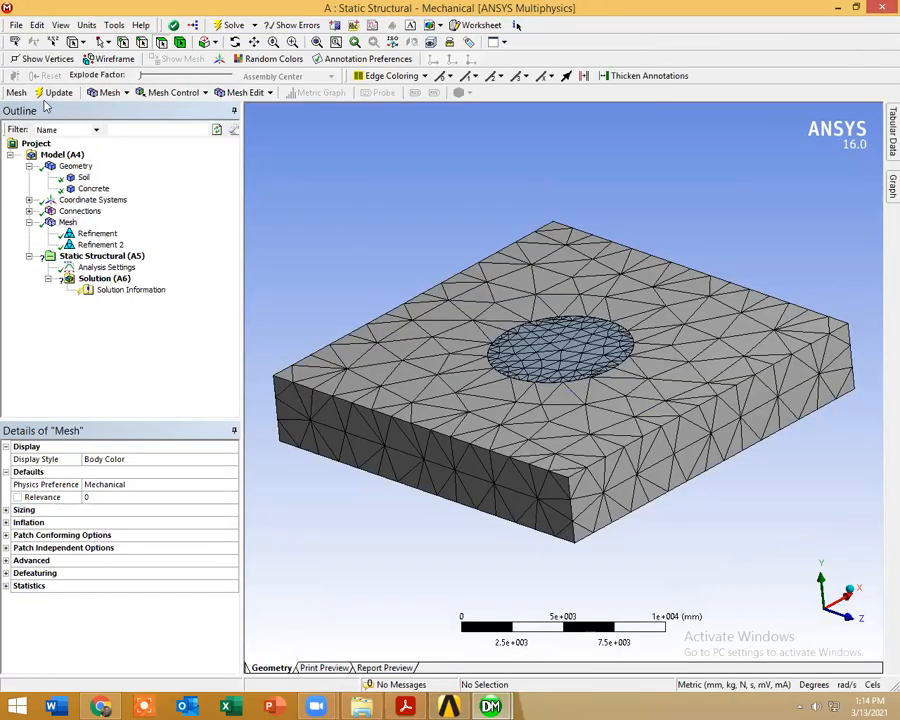
left_click(17, 25)
left_click(42, 40)
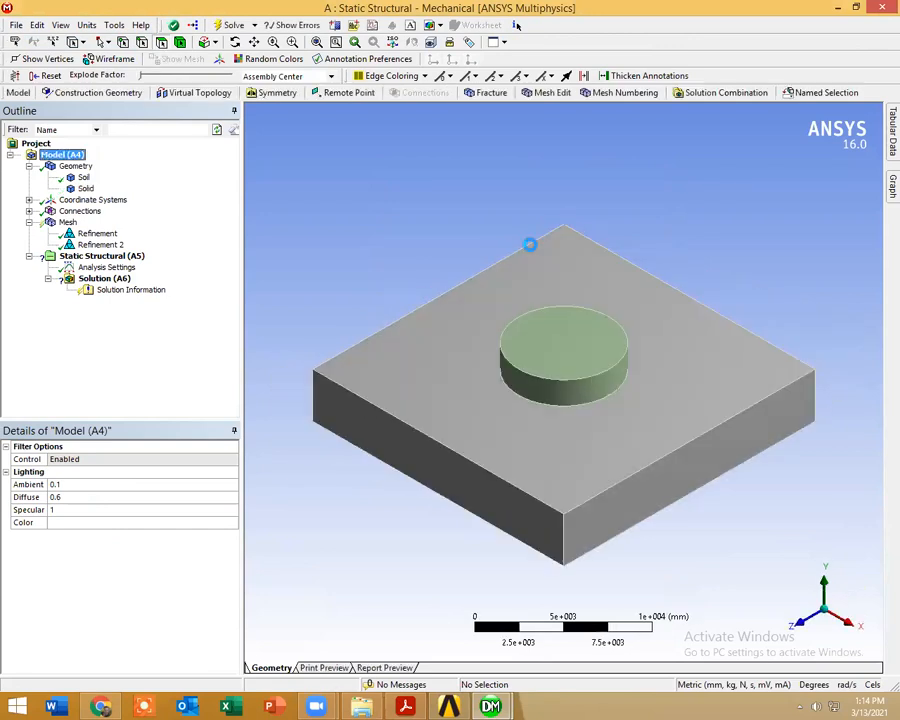
middle_click_drag(347, 280, 377, 273)
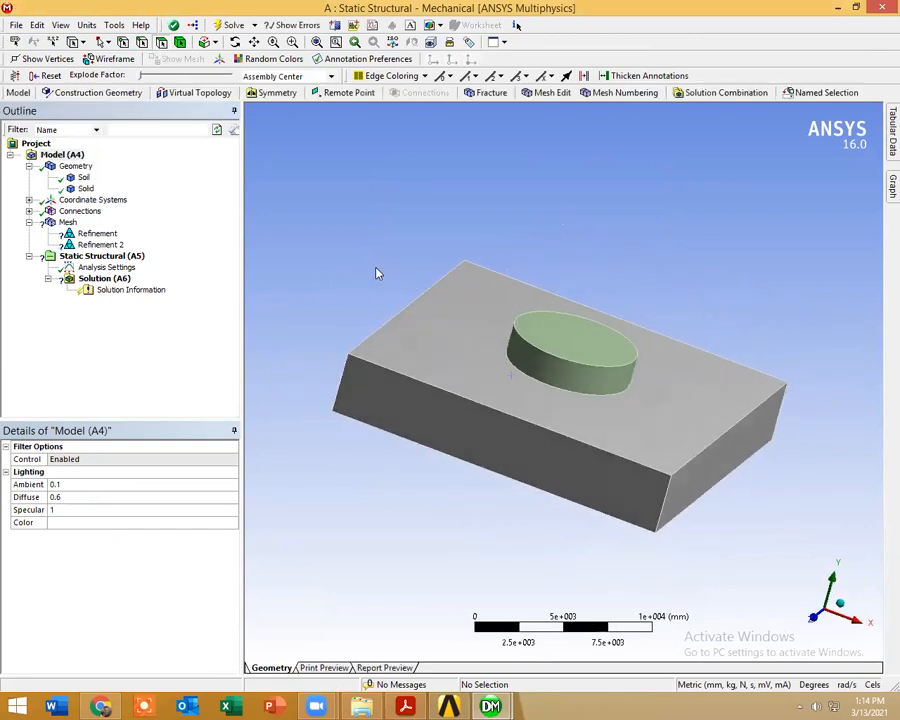
Step: Scope the first mesh Refinement to the top face of the Soil block
left_click(93, 234)
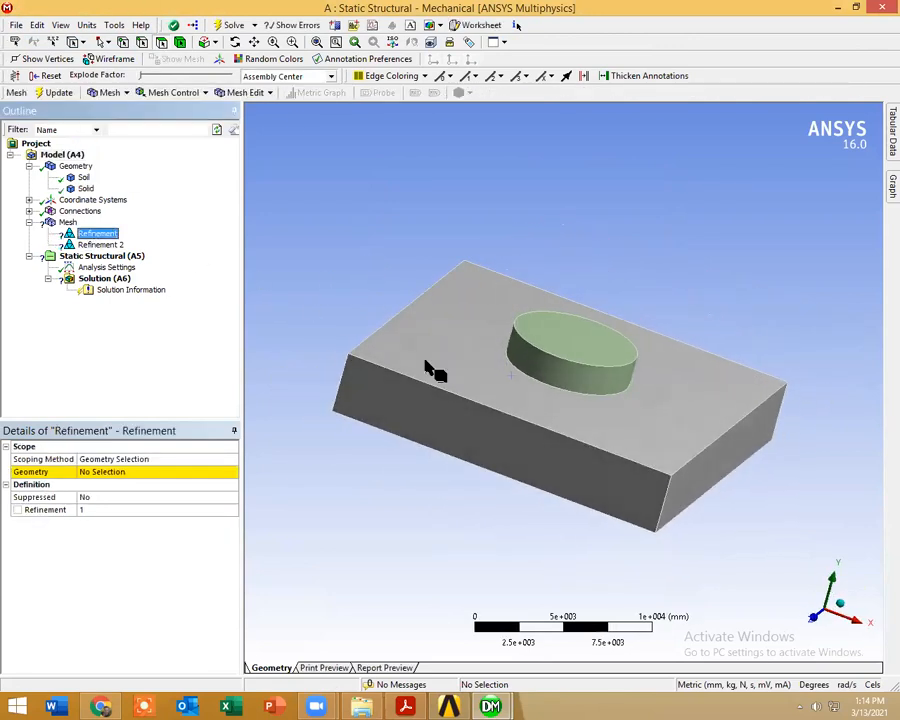
left_click(492, 386)
left_click(107, 472)
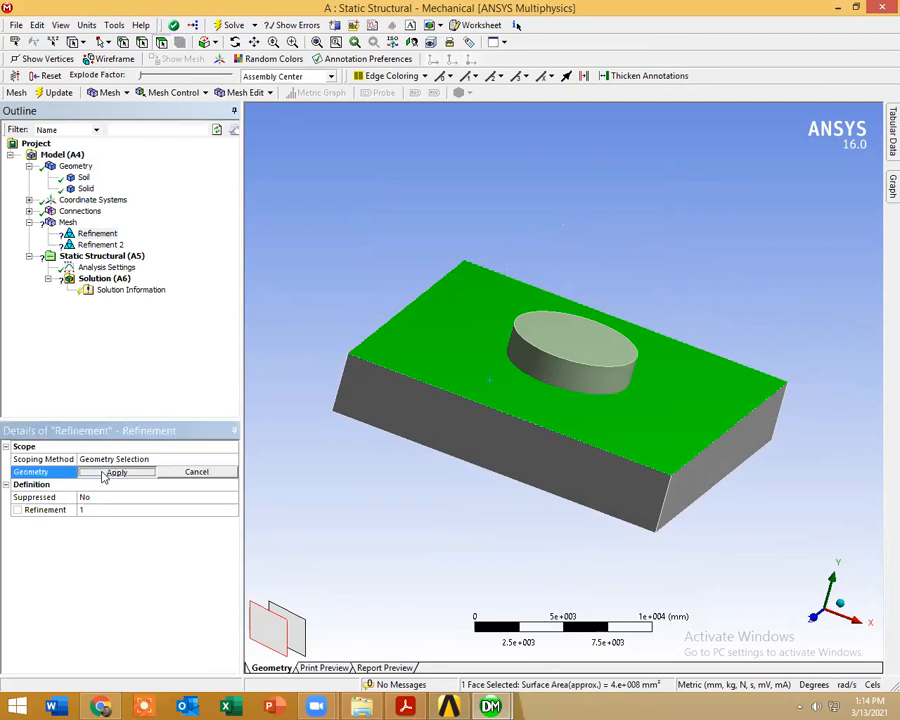
left_click(112, 471)
Step: Hide the Soil body and scope Refinement 2 to the circular bottom face of the cylinder
left_click(100, 244)
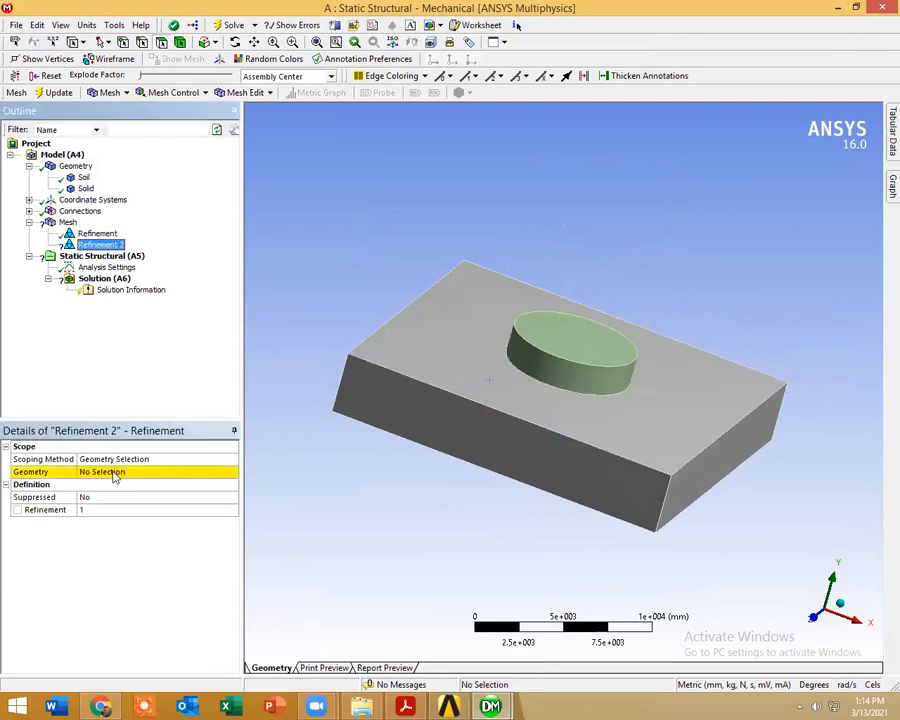
left_click(113, 472)
middle_click_drag(416, 424, 532, 368)
left_click(540, 373)
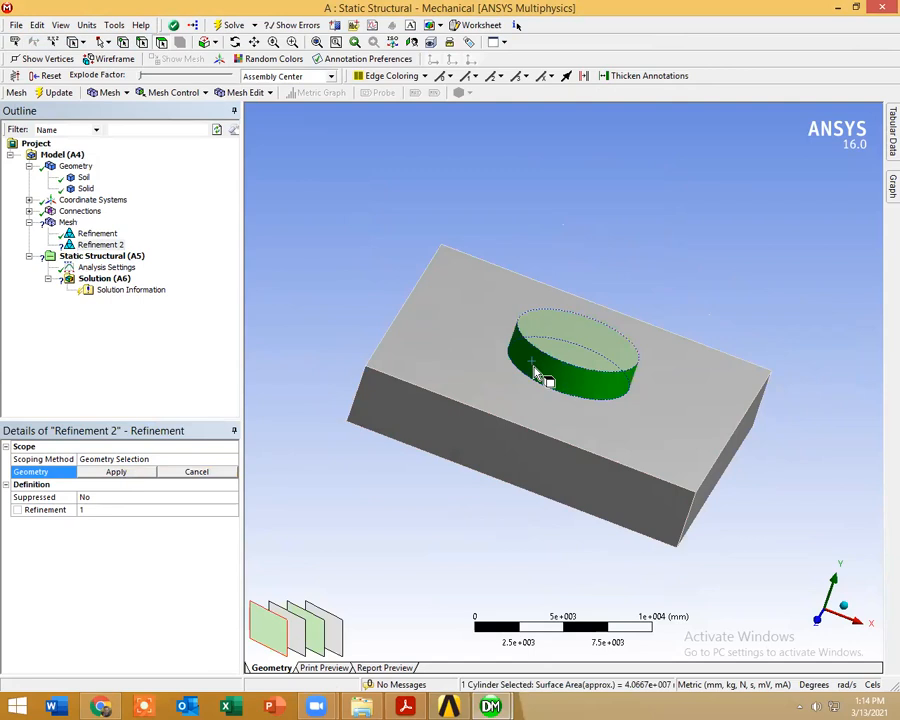
left_click(411, 276)
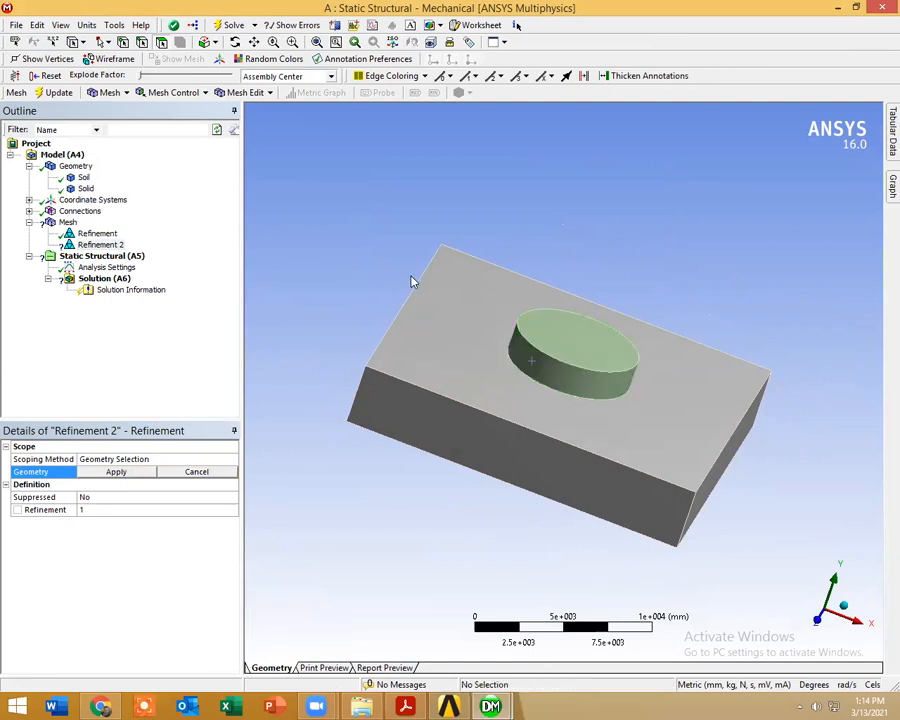
left_click(475, 368)
right_click(477, 370)
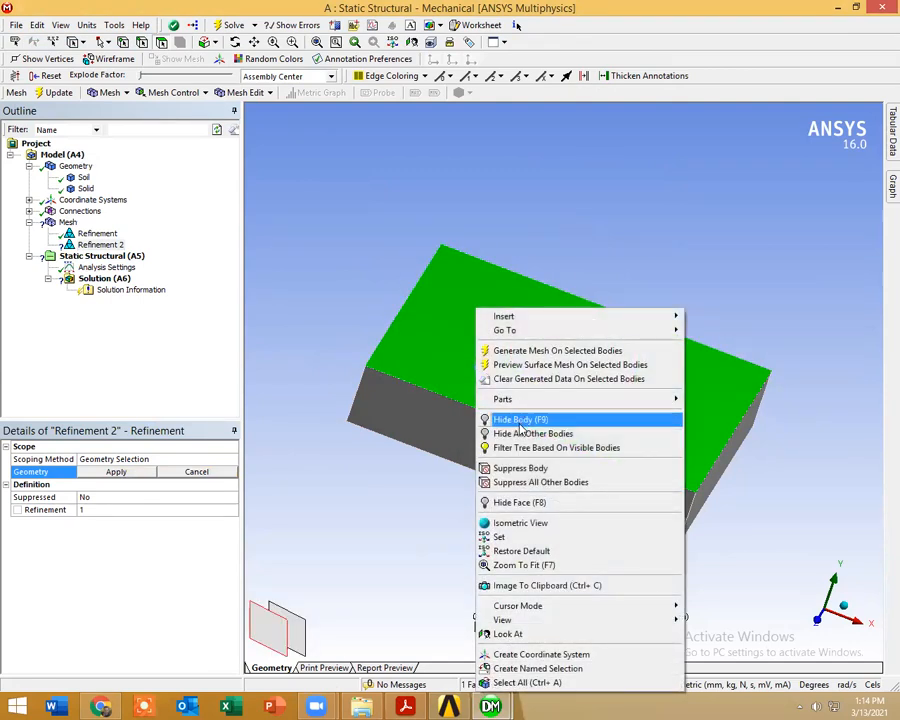
left_click(520, 421)
middle_click_drag(538, 414, 585, 382)
left_click(568, 378)
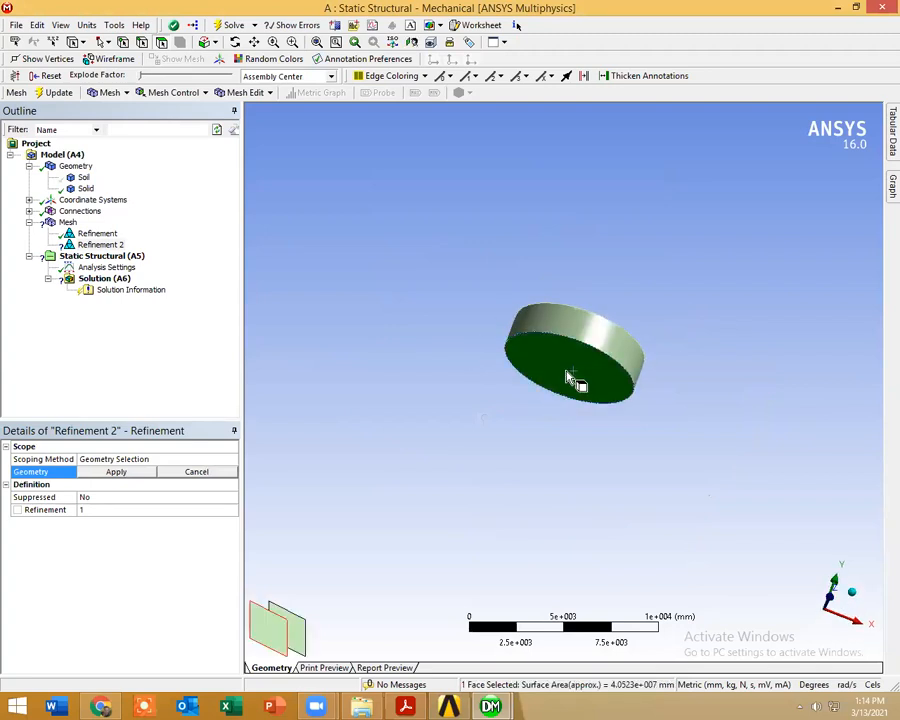
left_click(130, 473)
Step: Show all bodies again and generate the mesh for the updated geometry
middle_click_drag(335, 388, 333, 284)
right_click(333, 284)
left_click(366, 327)
middle_click_drag(366, 327, 250, 300)
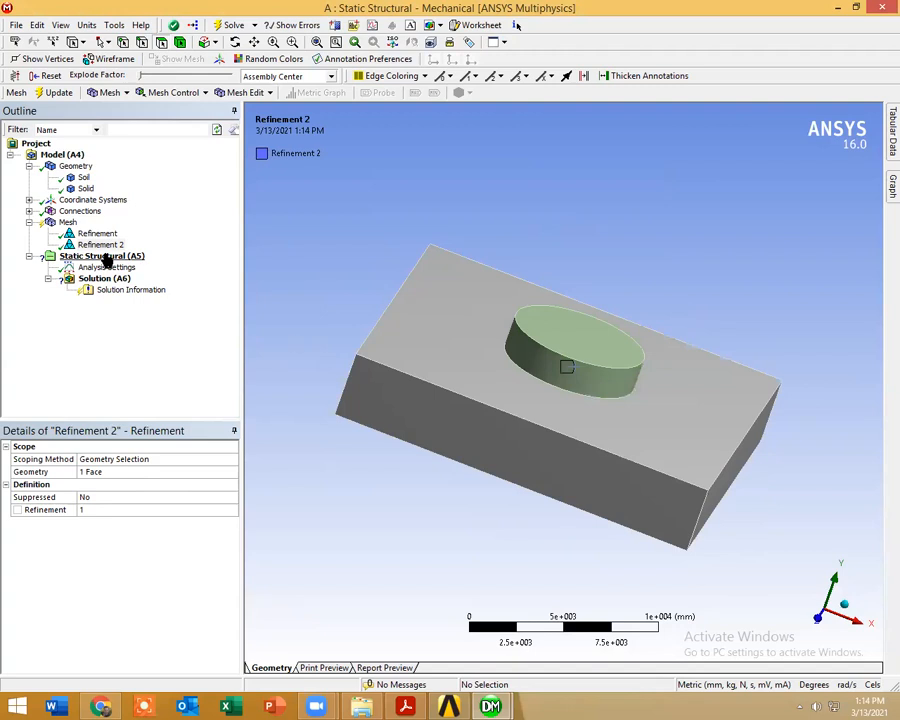
right_click(67, 222)
left_click(104, 273)
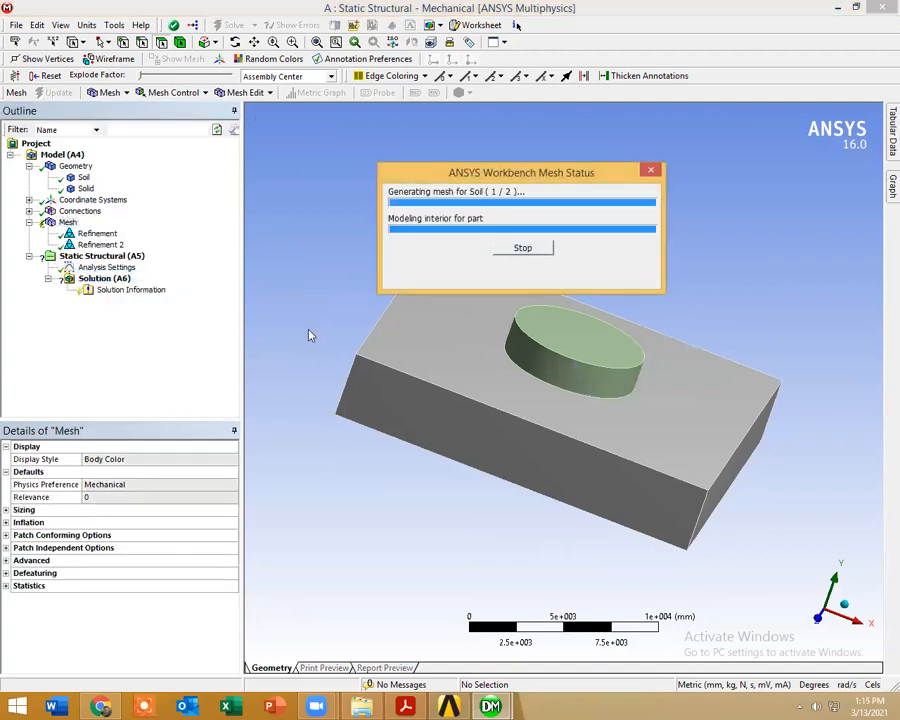
mouse_move(305, 331)
middle_mouse_down()
mouse_move(426, 392)
mouse_move(405, 420)
mouse_move(152, 256)
middle_mouse_up()
Step: Insert a Pressure load in the Static Structural analysis, scoped to the circular top face of the cylinder
right_click(114, 256)
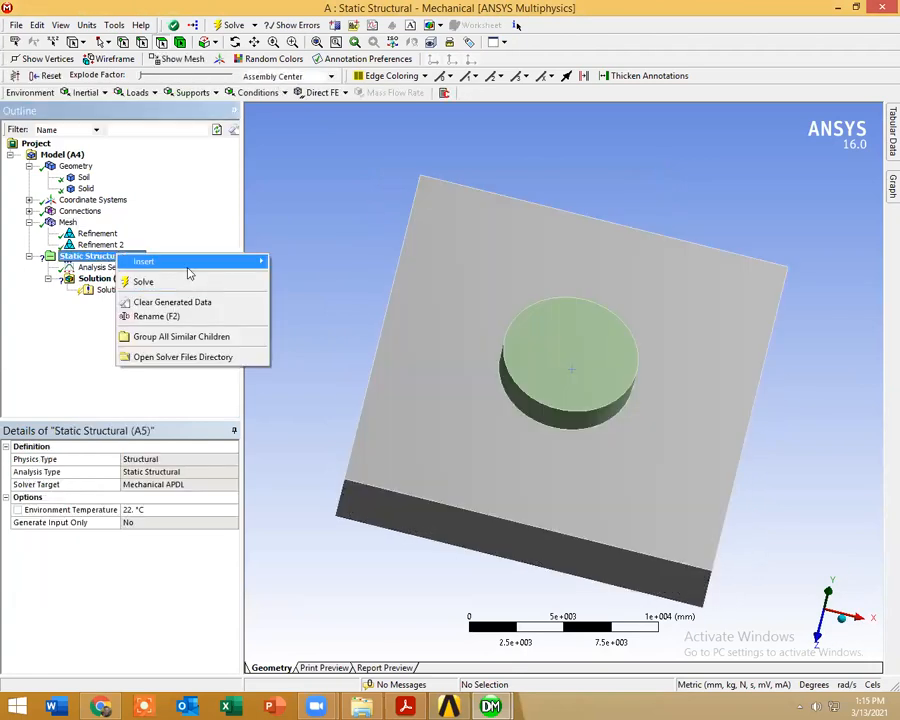
mouse_move(187, 264)
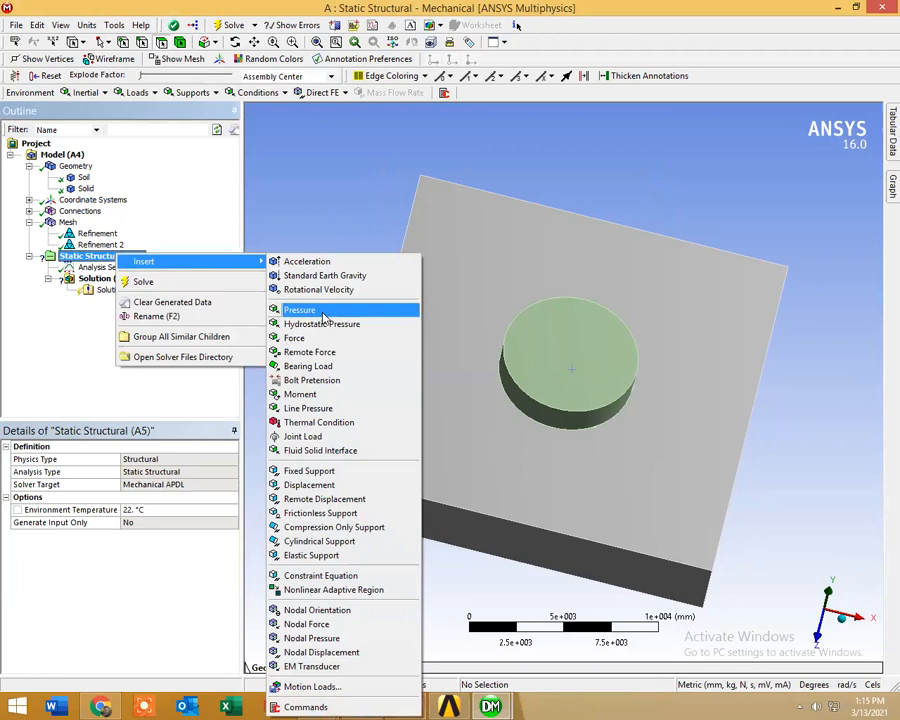
left_click(300, 310)
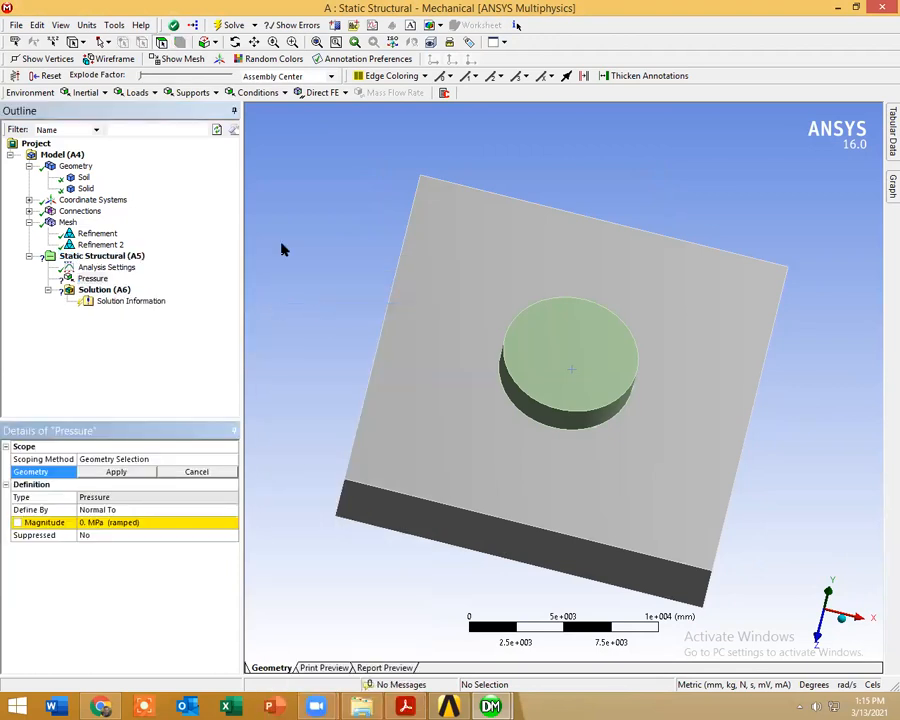
left_click(563, 347)
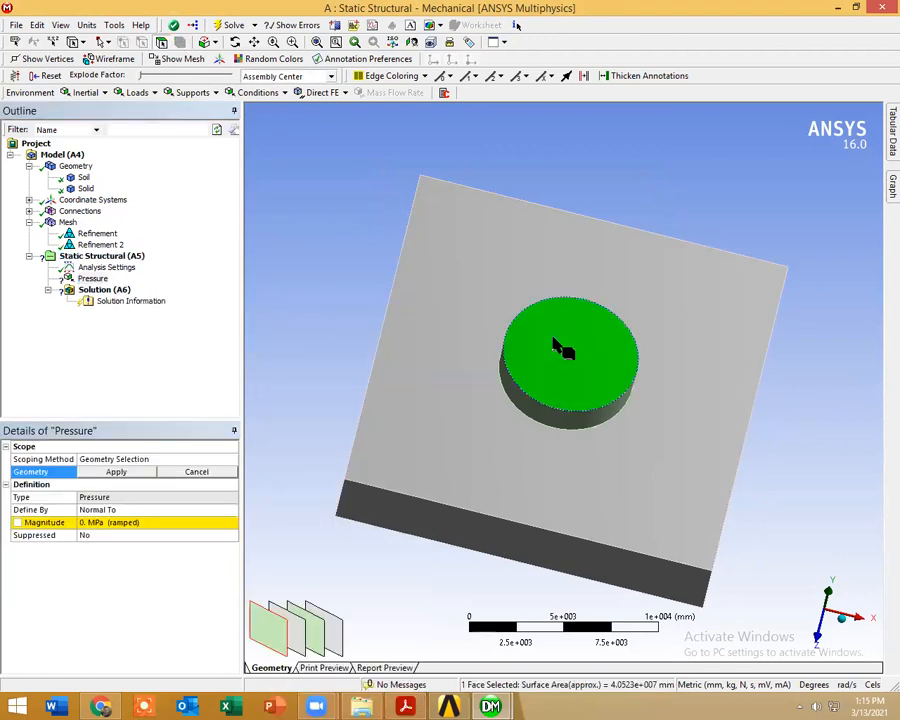
left_click(118, 472)
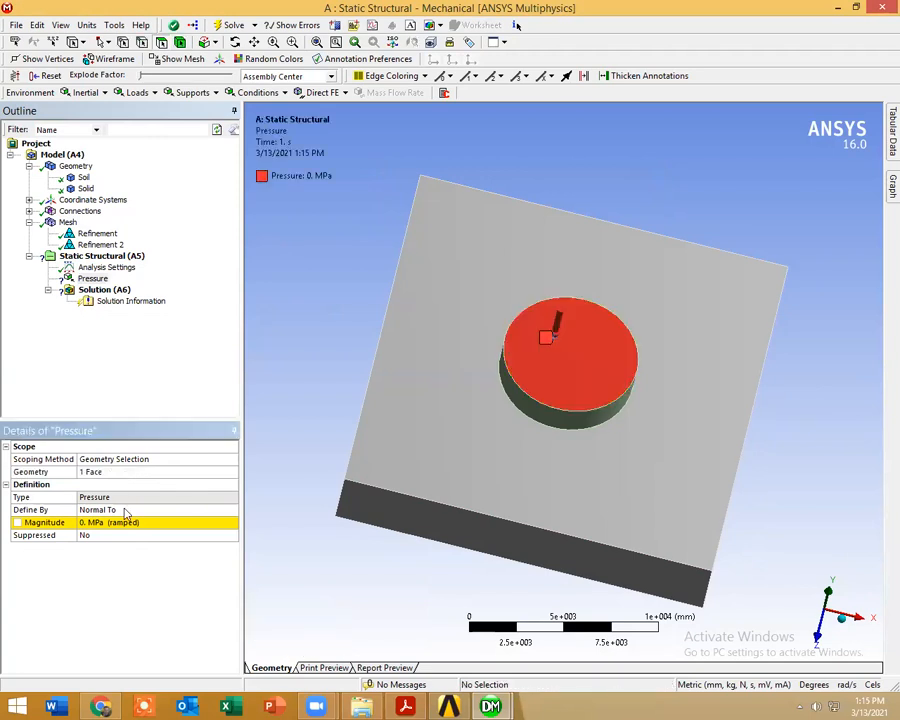
middle_click_drag(482, 527, 498, 455)
Step: Rename the Pressure load as Water Pressure
left_click(92, 280)
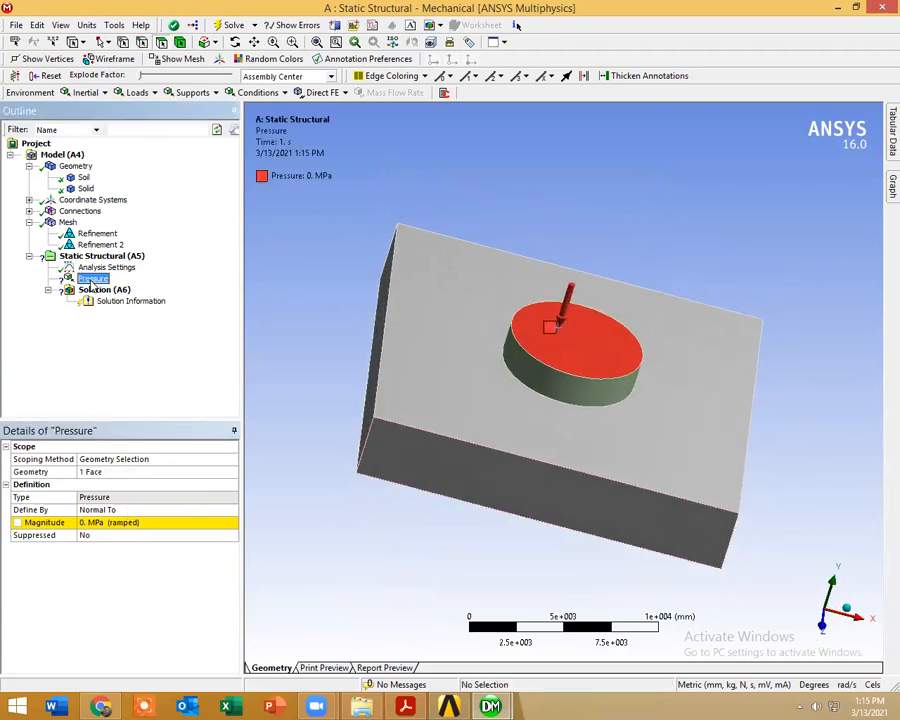
right_click(92, 283)
left_click(145, 408)
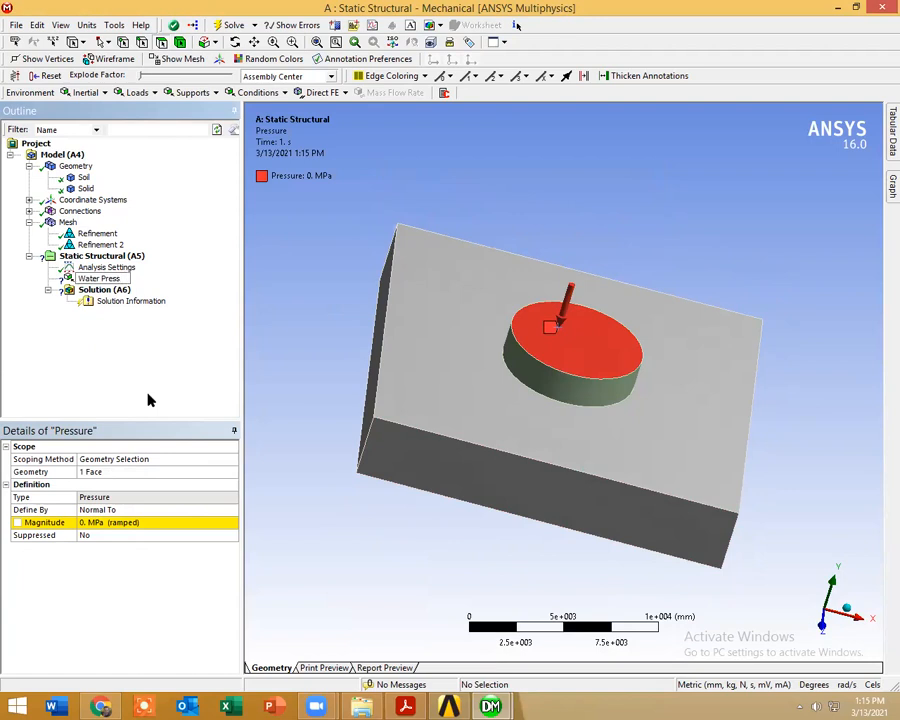
left_click_drag(408, 220, 720, 300)
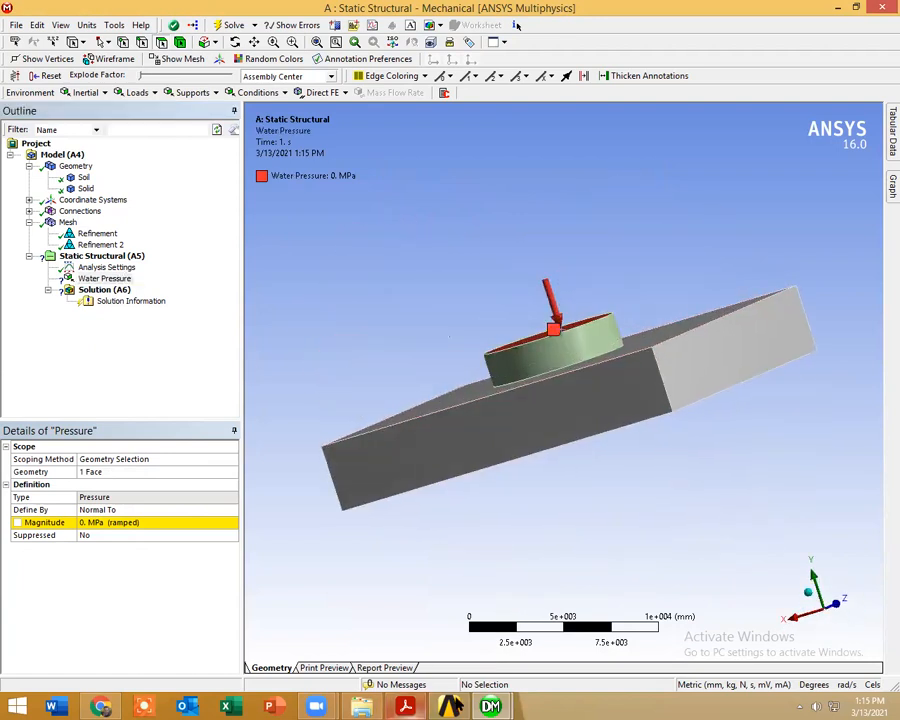
Step: Switch to validationh.pdf in Acrobat Reader and read the clay layer consolidation problem for the loading description
left_click(420, 706)
scroll(345, 360, "up", 10)
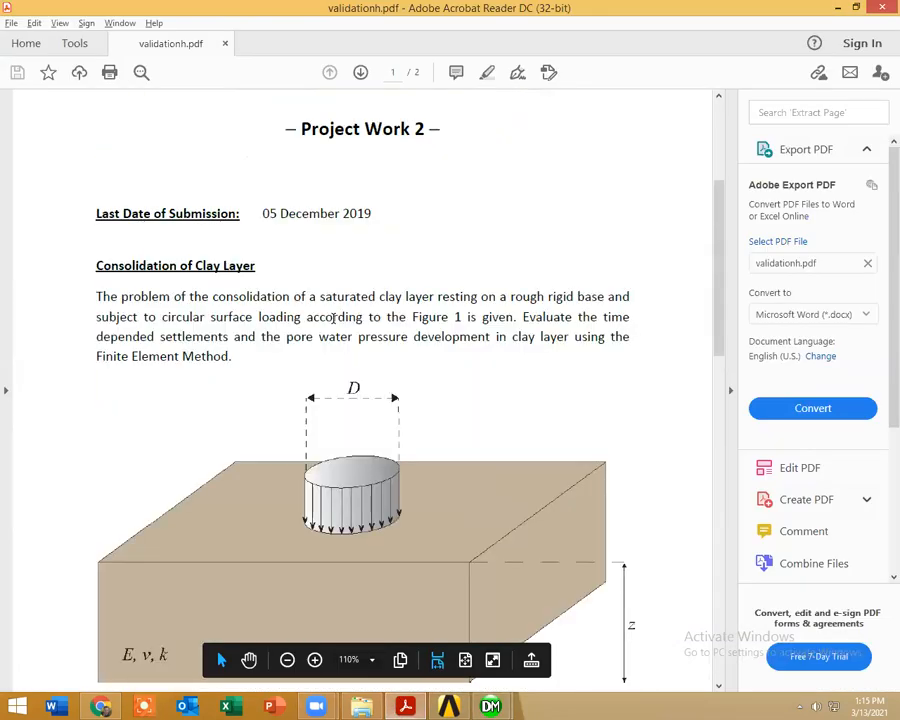
scroll(333, 317, "up", 5)
scroll(507, 354, "down", 4)
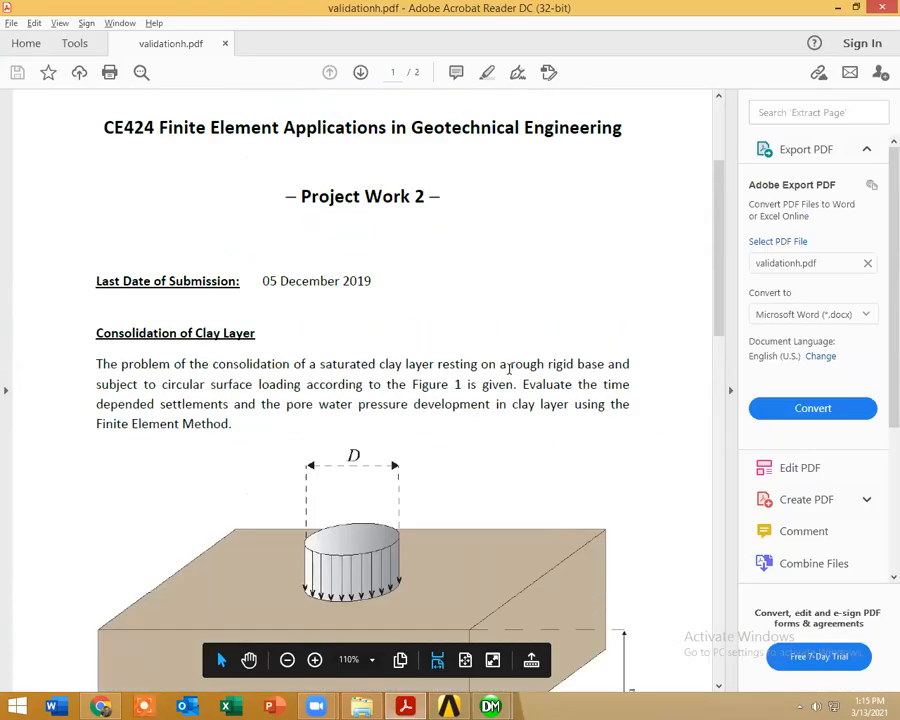
scroll(320, 392, "up", 3)
scroll(326, 390, "down", 3)
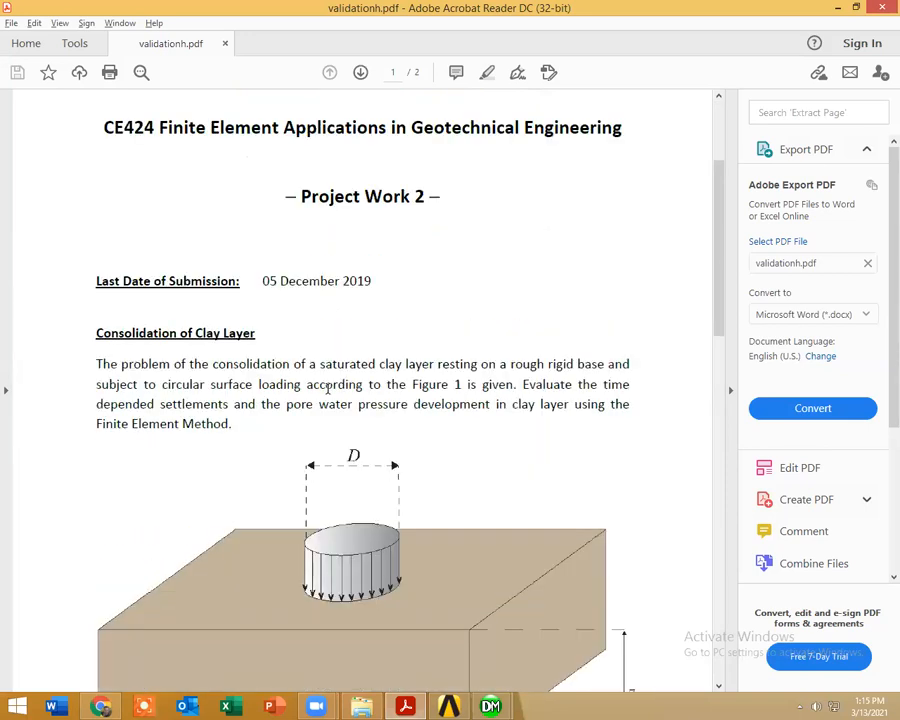
Step: Switch from the PDF back to ANSYS Mechanical and insert a Standard Earth Gravity load in the Static Structural analysis
scroll(340, 392, "up", 3)
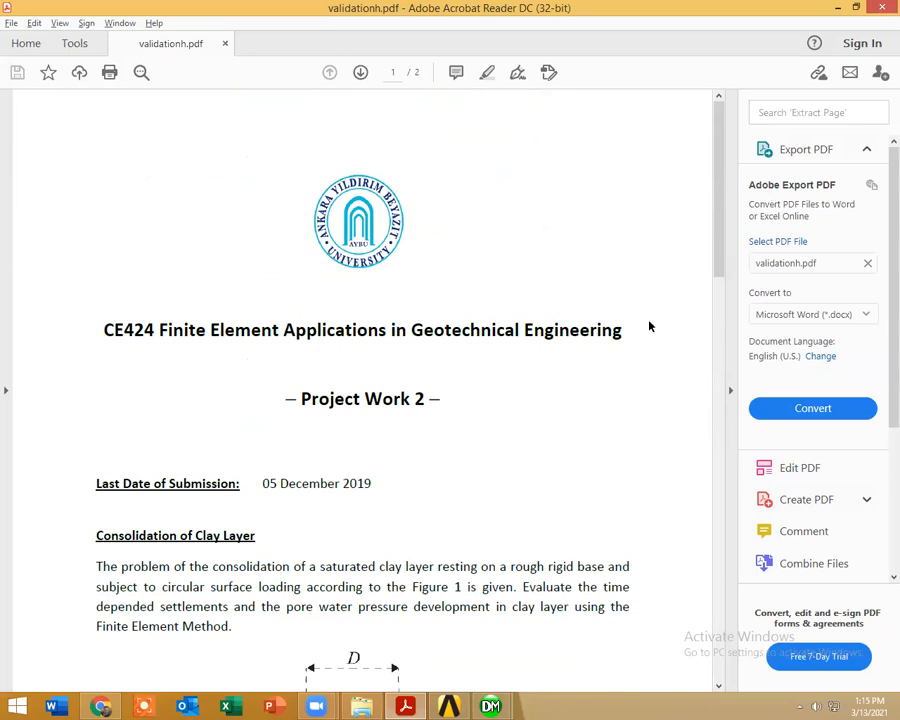
scroll(649, 327, "down", 9)
key("alt+Tab")
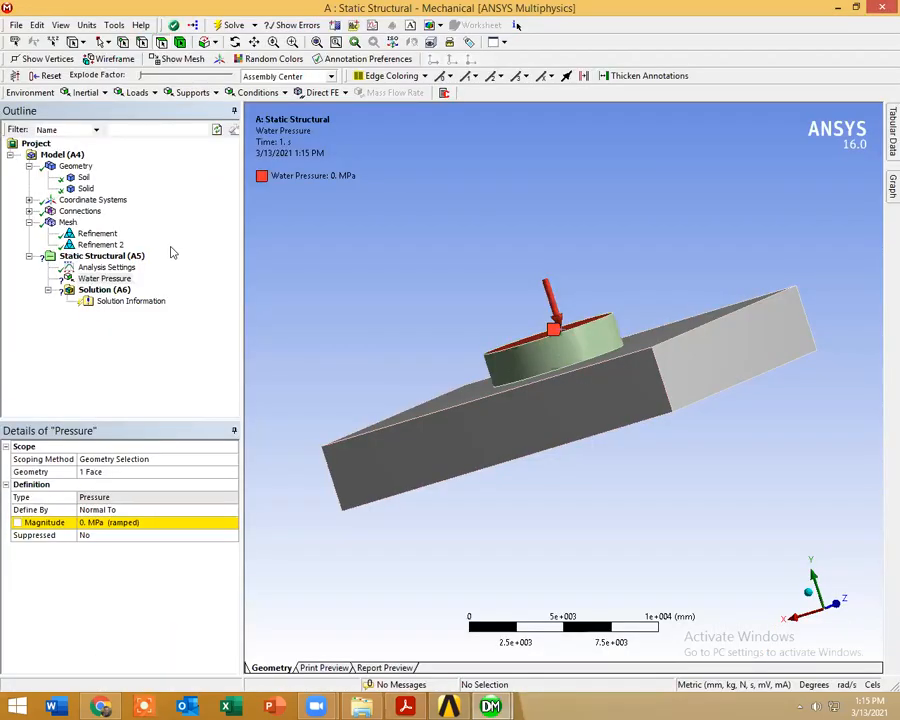
left_click(130, 258)
right_click(131, 258)
mouse_move(175, 265)
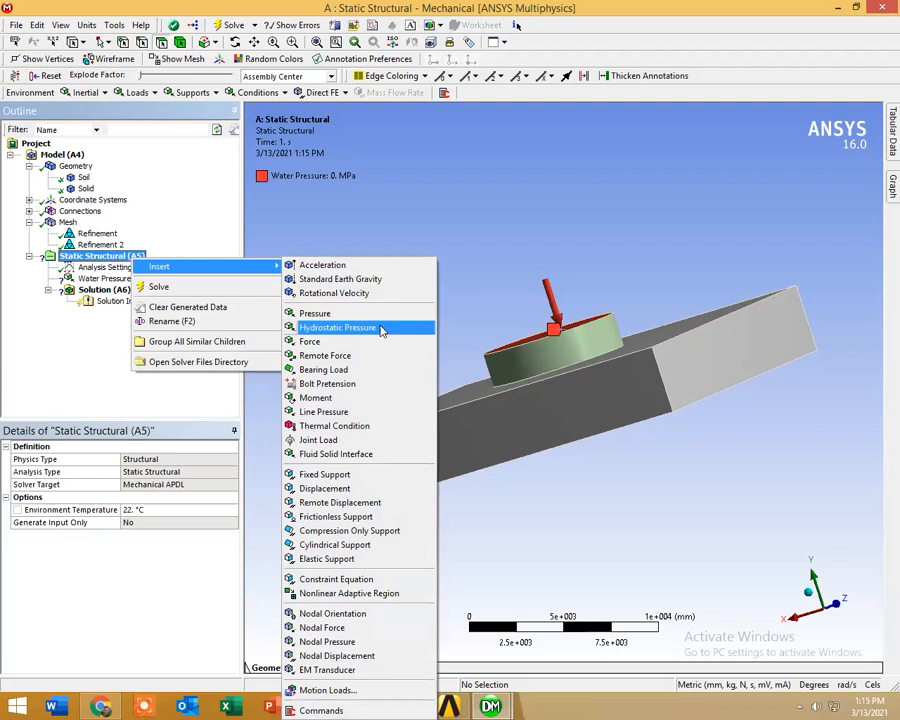
left_click(368, 280)
middle_click_drag(455, 318, 476, 338)
Step: Set the direction of Standard Earth Gravity to -Y Direction, so it acts down through the soil block
left_click(160, 548)
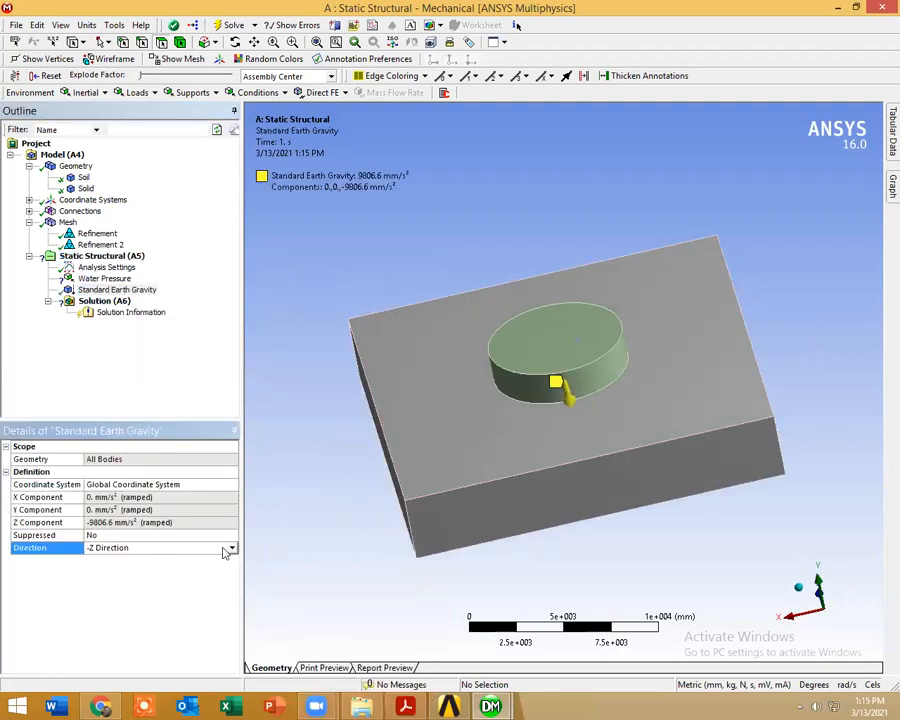
left_click(231, 549)
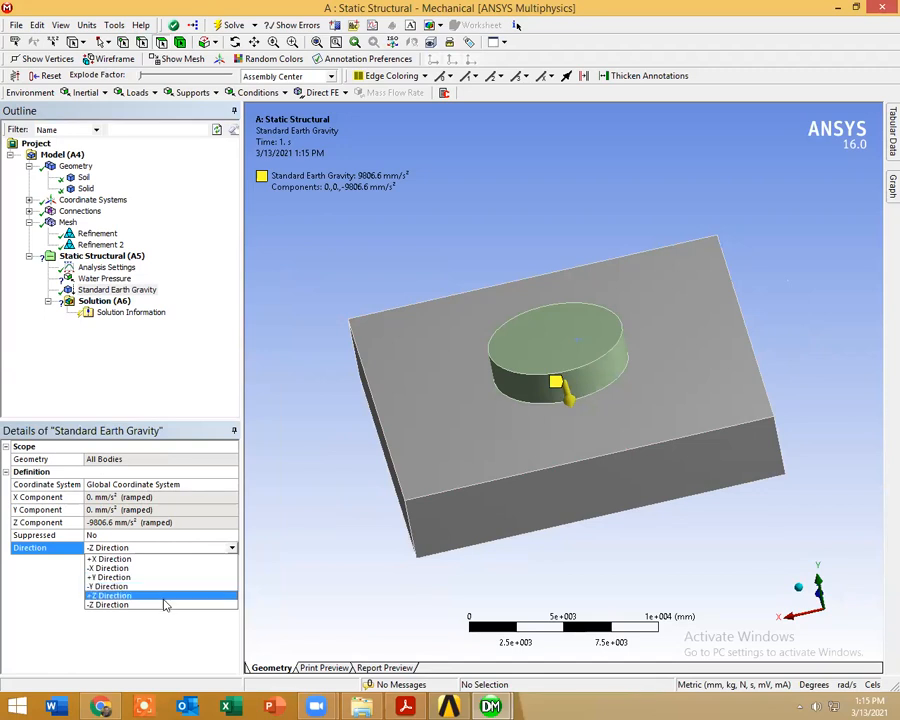
left_click(166, 586)
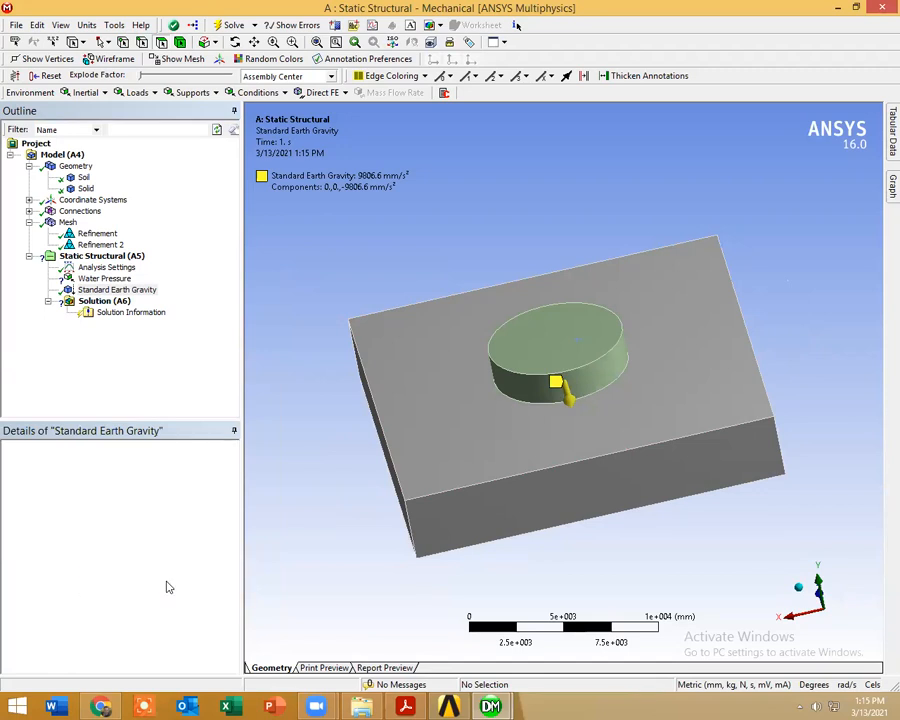
left_click_drag(543, 535, 686, 505)
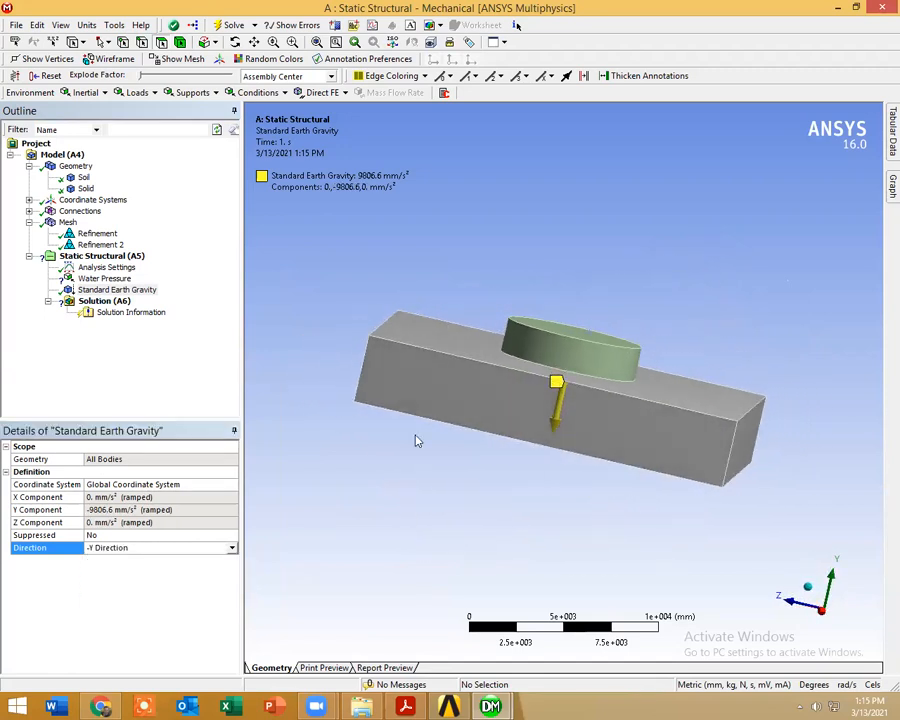
Step: Insert a Fixed Support in the Static Structural analysis, scoped to the bottom face of the soil block
left_click(124, 256)
right_click(124, 257)
mouse_move(152, 263)
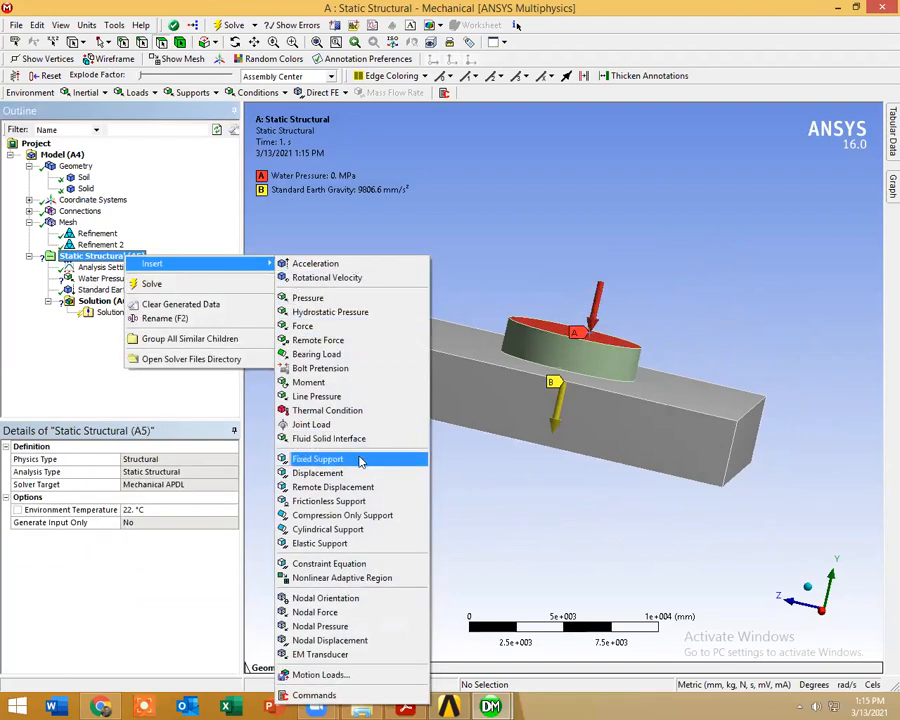
left_click(318, 459)
middle_click_drag(540, 481, 568, 402)
left_click(568, 402)
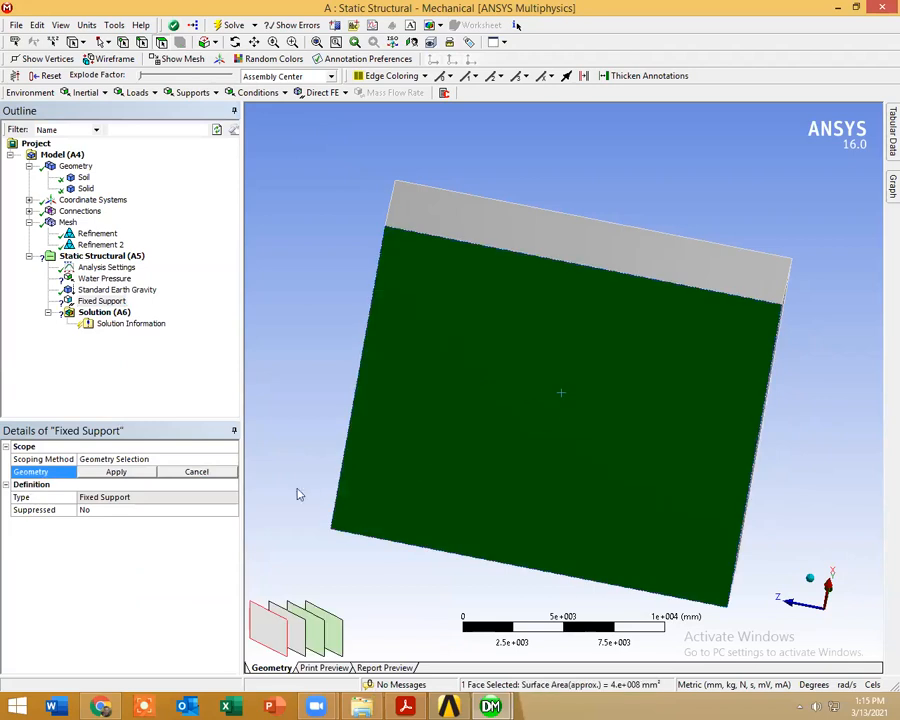
left_click(118, 474)
middle_click_drag(427, 378, 398, 502)
Step: Delete the Water Pressure load from the Static Structural analysis
left_click(102, 278)
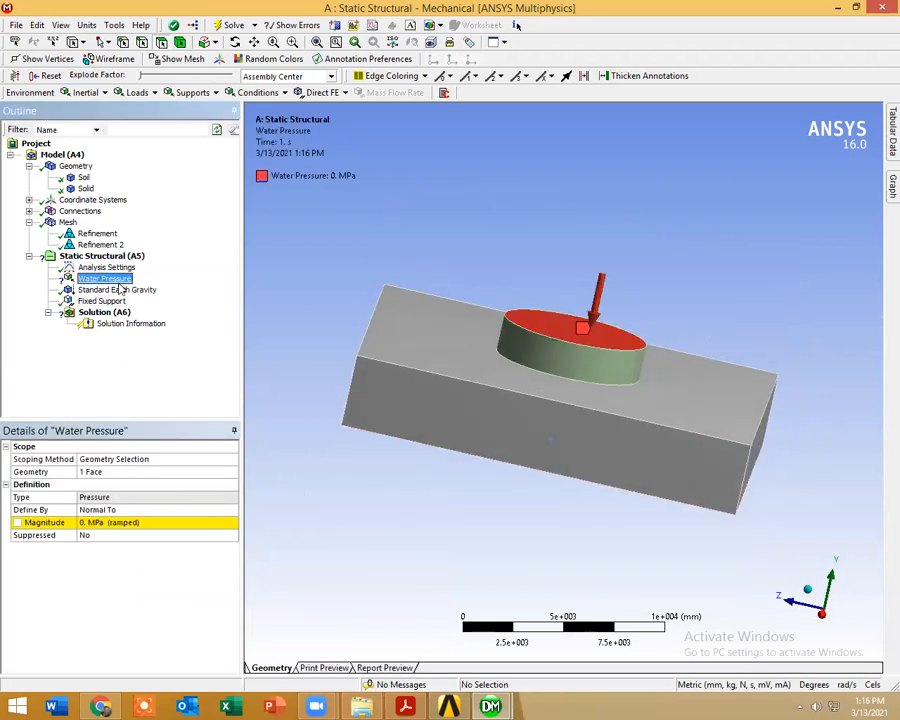
right_click(118, 281)
left_click(182, 400)
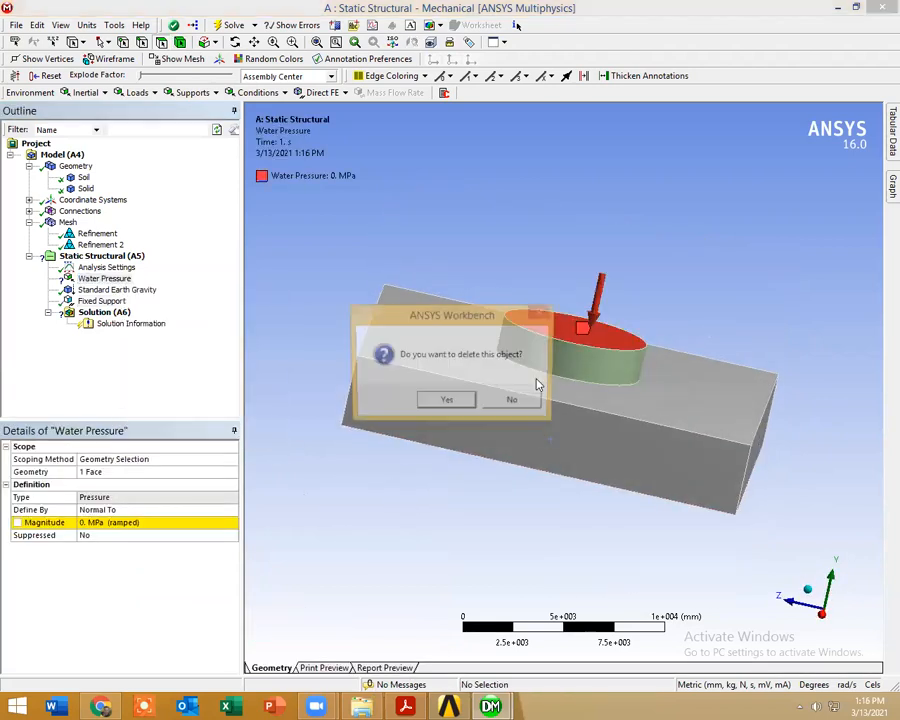
left_click(454, 401)
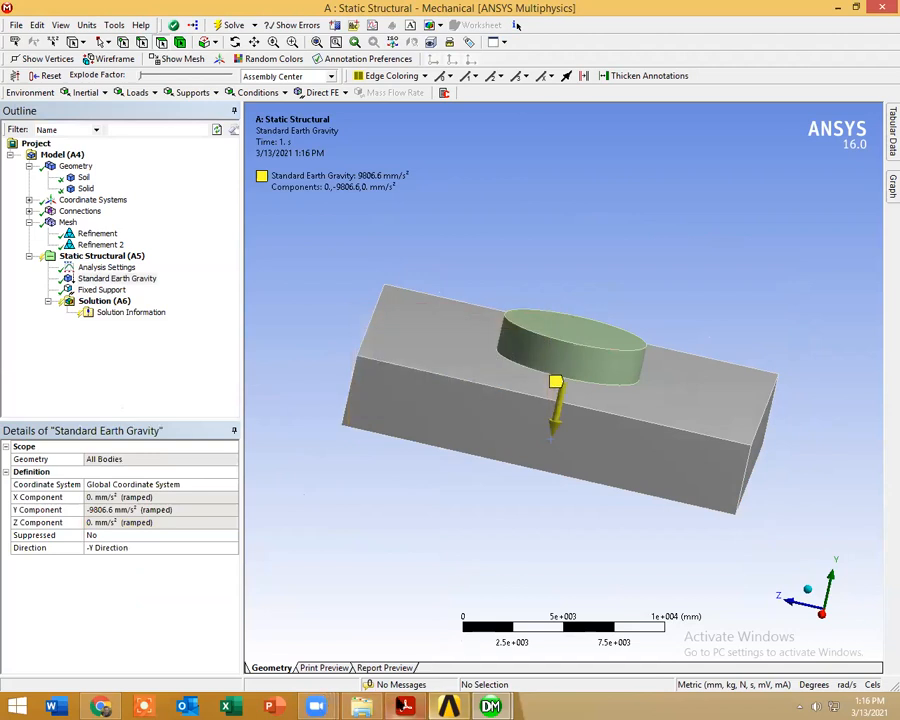
Step: Switch to validationh.pdf in Acrobat Reader to check the figure of the loaded clay layer
left_click(406, 706)
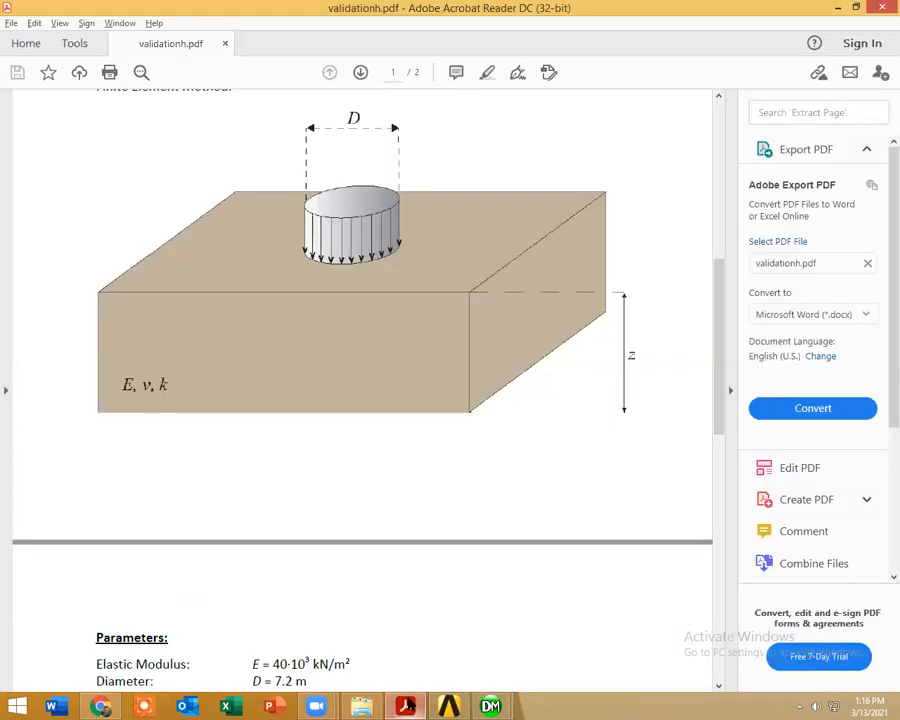
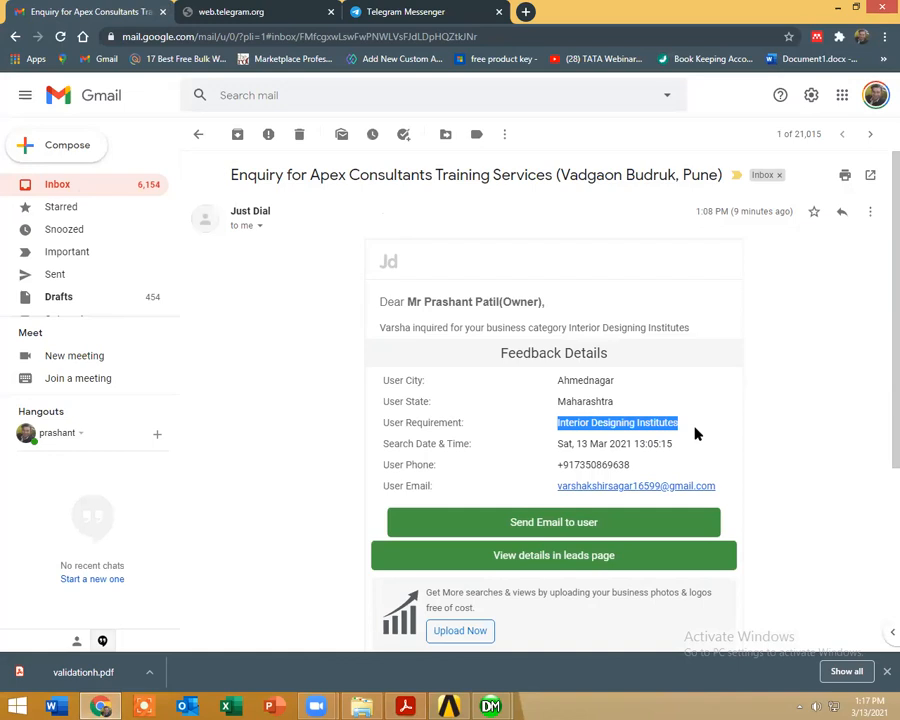
Step: Examine the Just Dial enquiry e-mail in Gmail, including its sender details and the feedback details
scroll(695, 438, "up", 3)
left_click(260, 227)
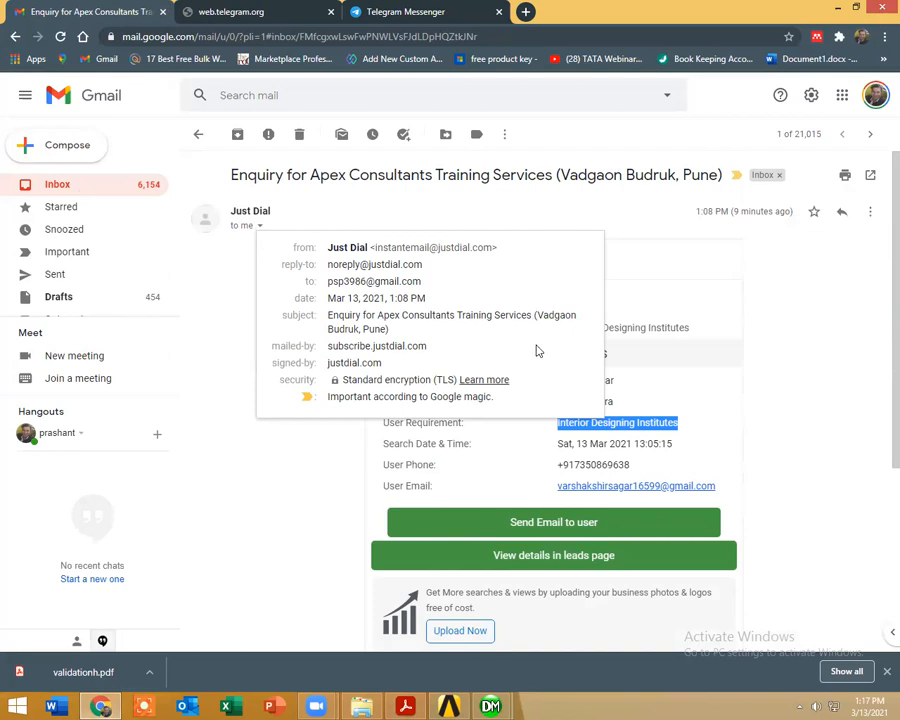
left_click(732, 421)
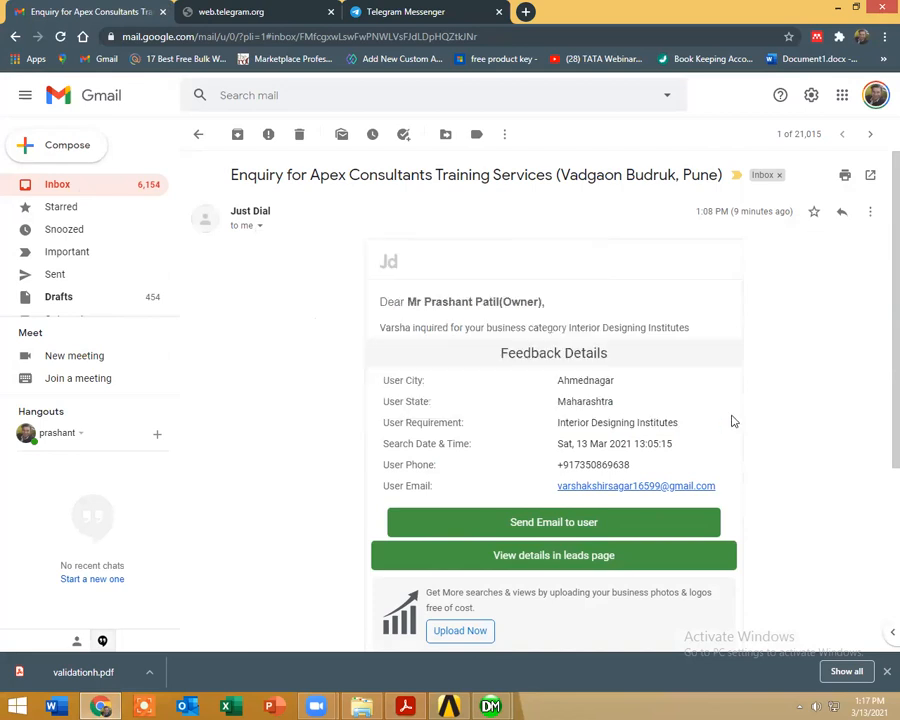
scroll(716, 425, "down", 3)
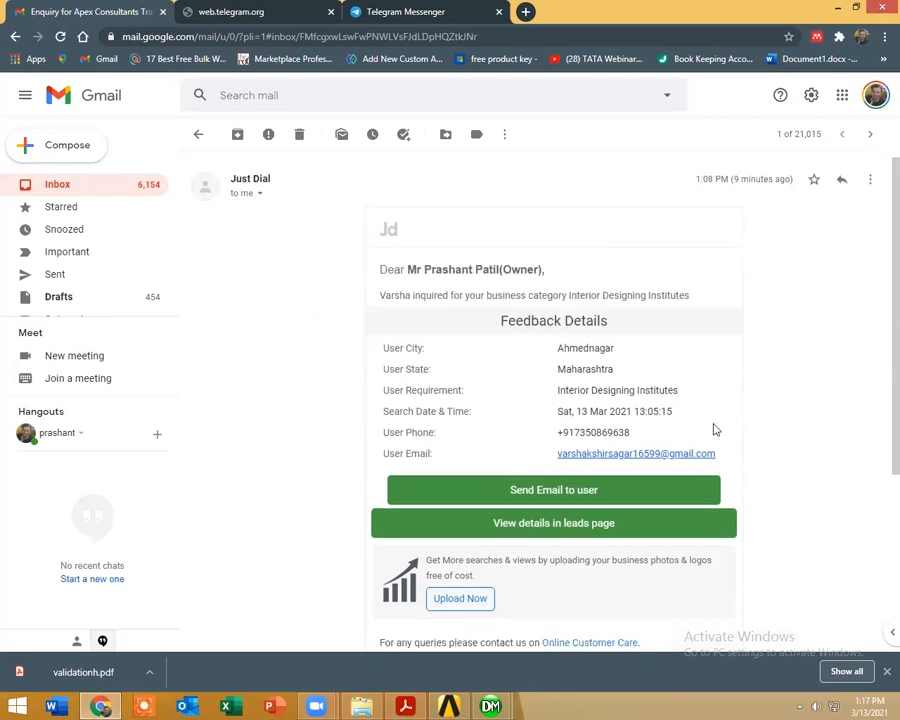
scroll(700, 440, "up", 3)
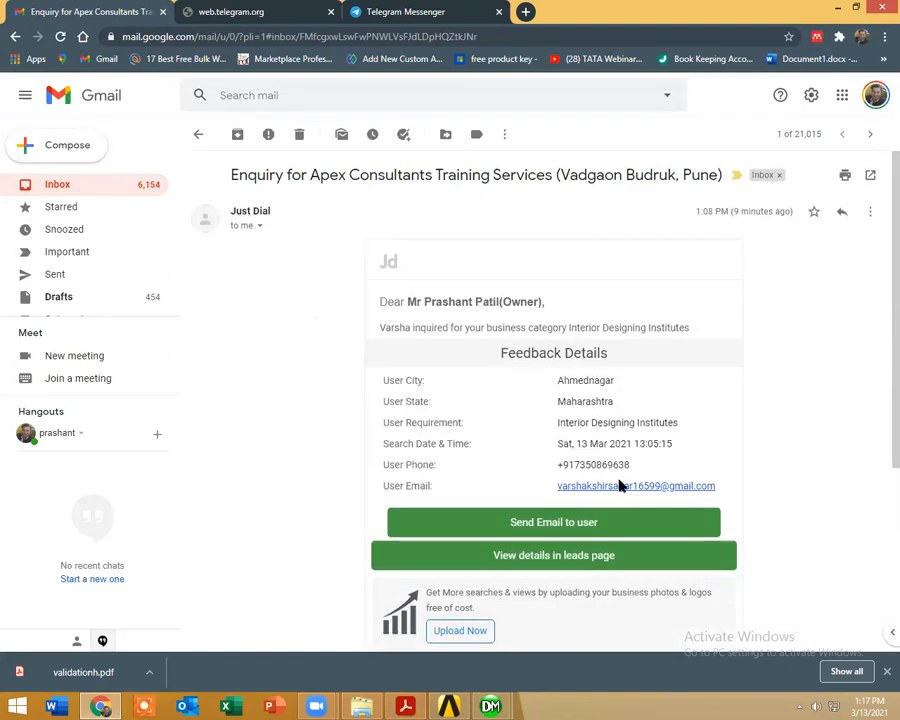
Step: Open the enquiry's leads page, look through the Apex Consultants Training Services listing on Justdial, and return to the e-mail
left_click(567, 555)
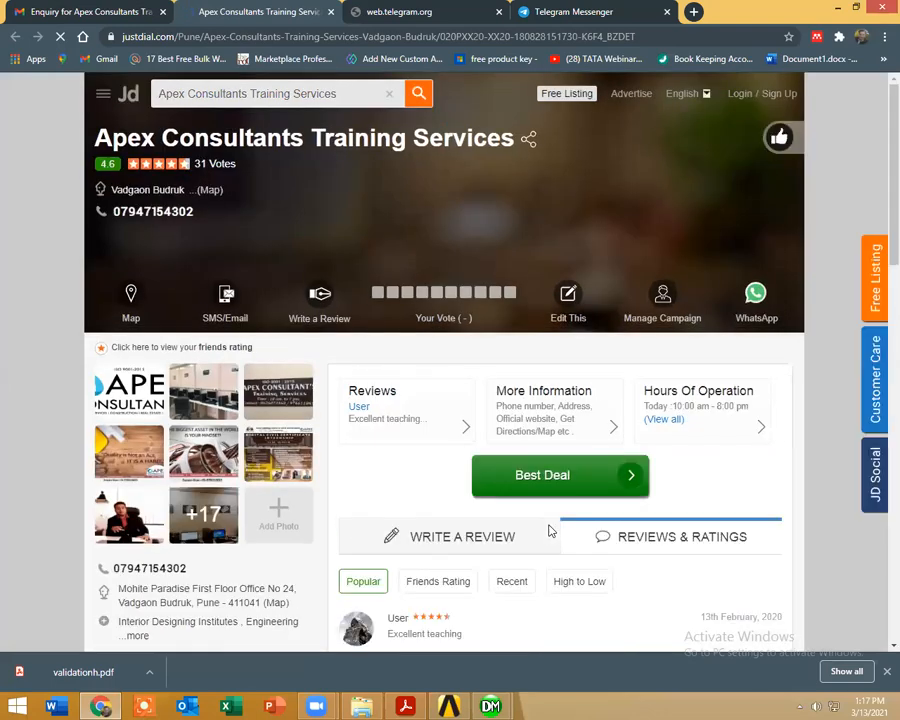
scroll(376, 486, "down", 8)
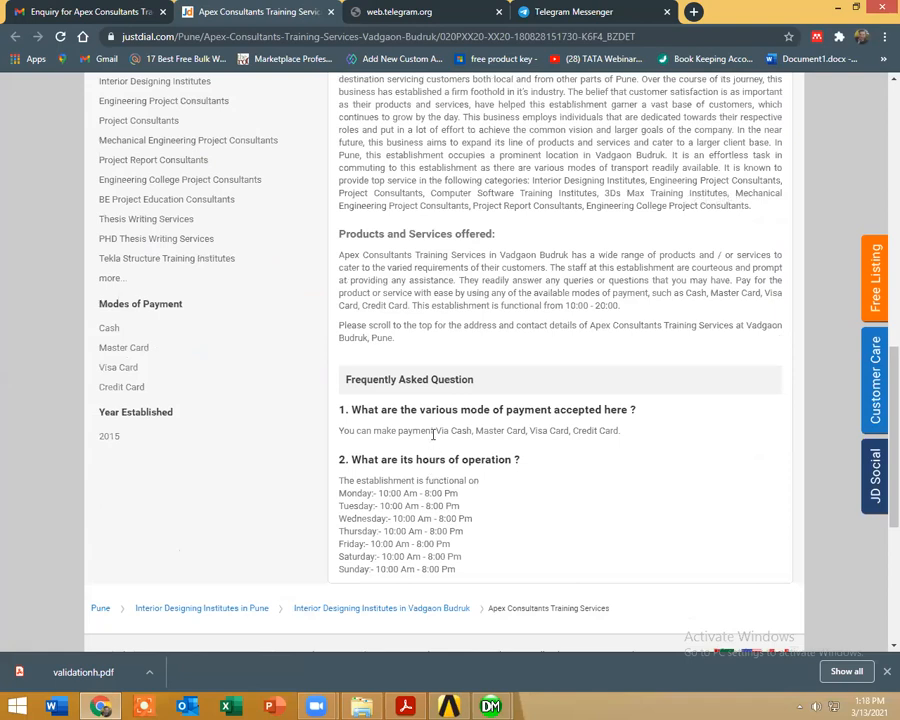
scroll(415, 432, "down", 4)
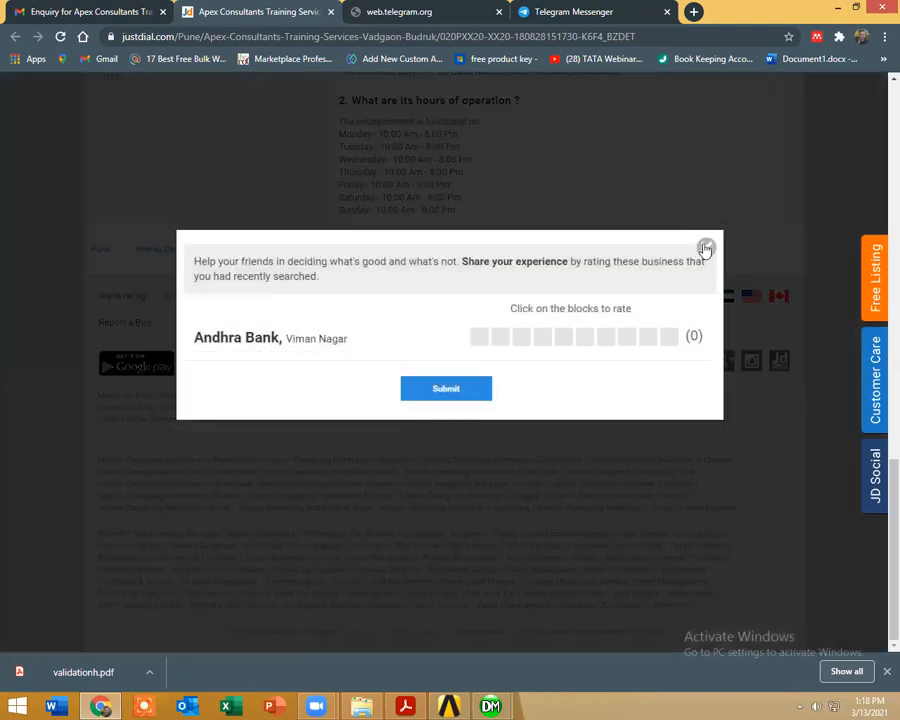
left_click(706, 248)
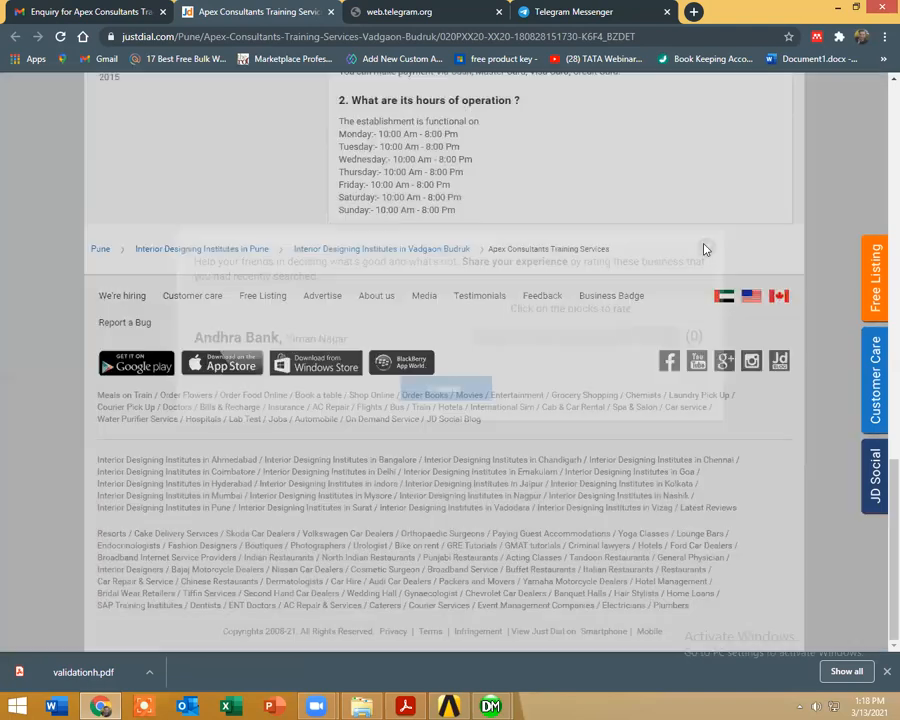
scroll(513, 335, "up", 5)
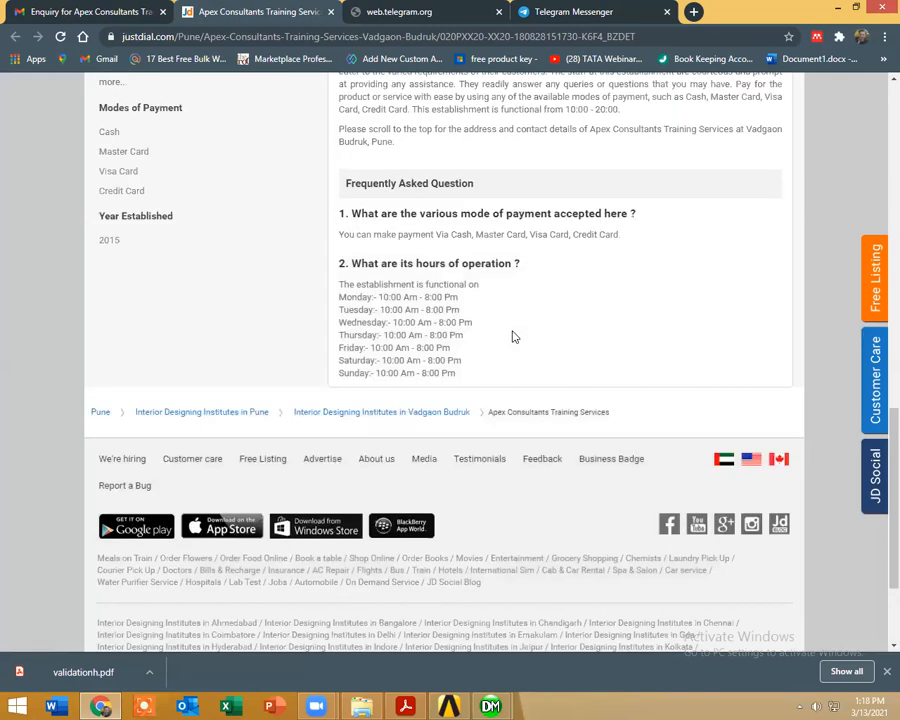
scroll(513, 332, "up", 5)
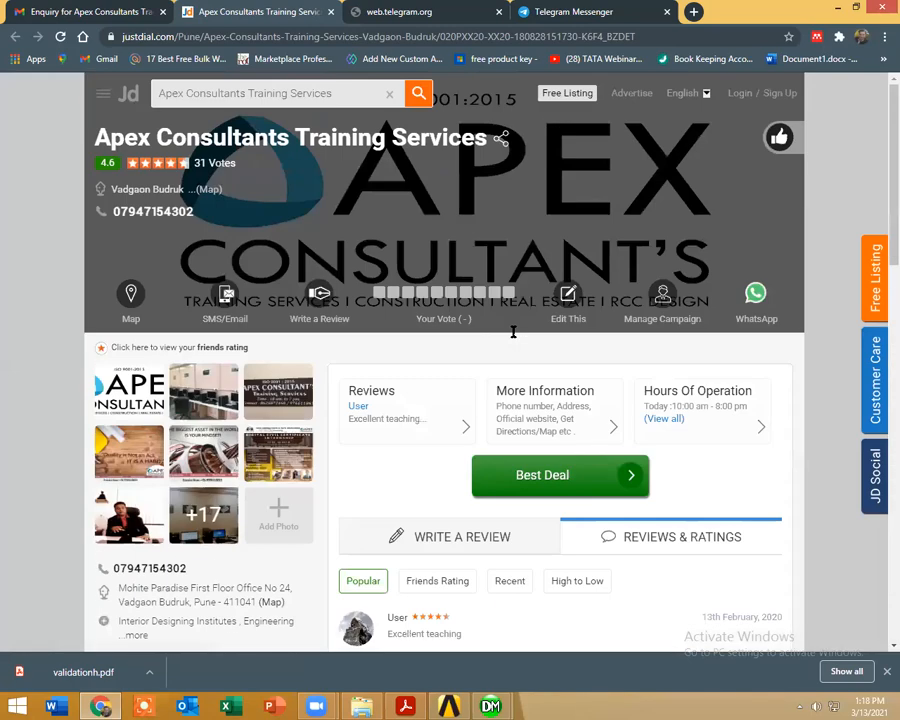
left_click(66, 10)
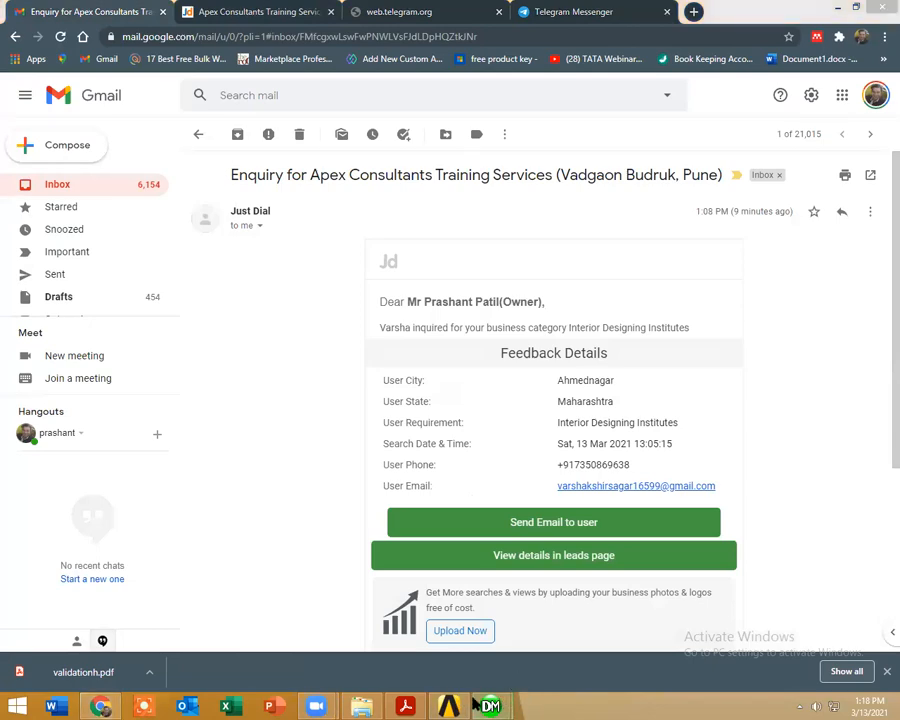
Step: Switch to ANSYS Mechanical and solve the Static Structural analysis
mouse_move(452, 706)
left_click(530, 617)
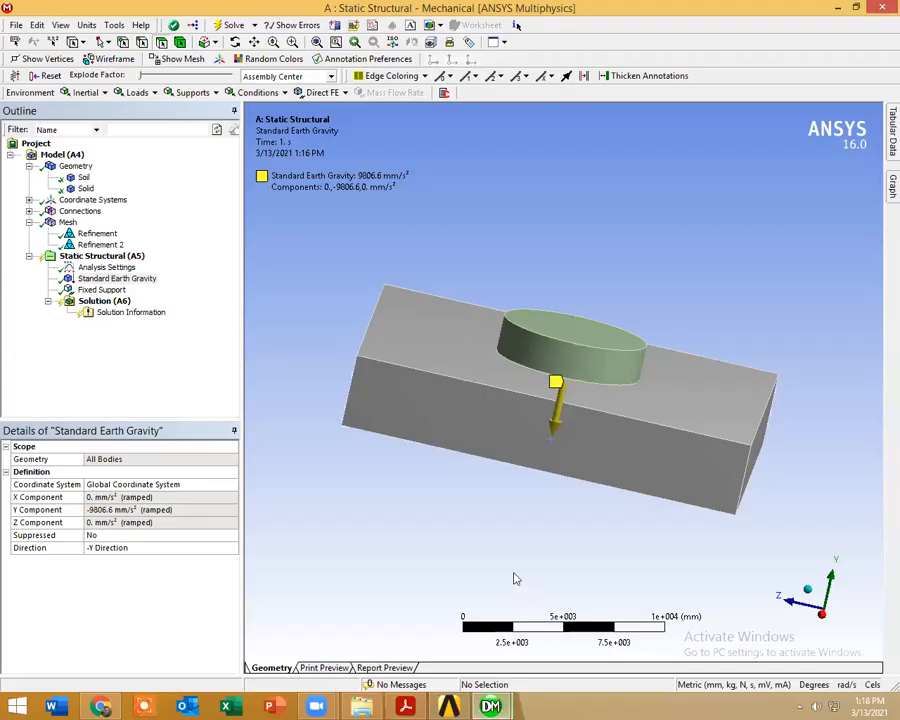
right_click(131, 256)
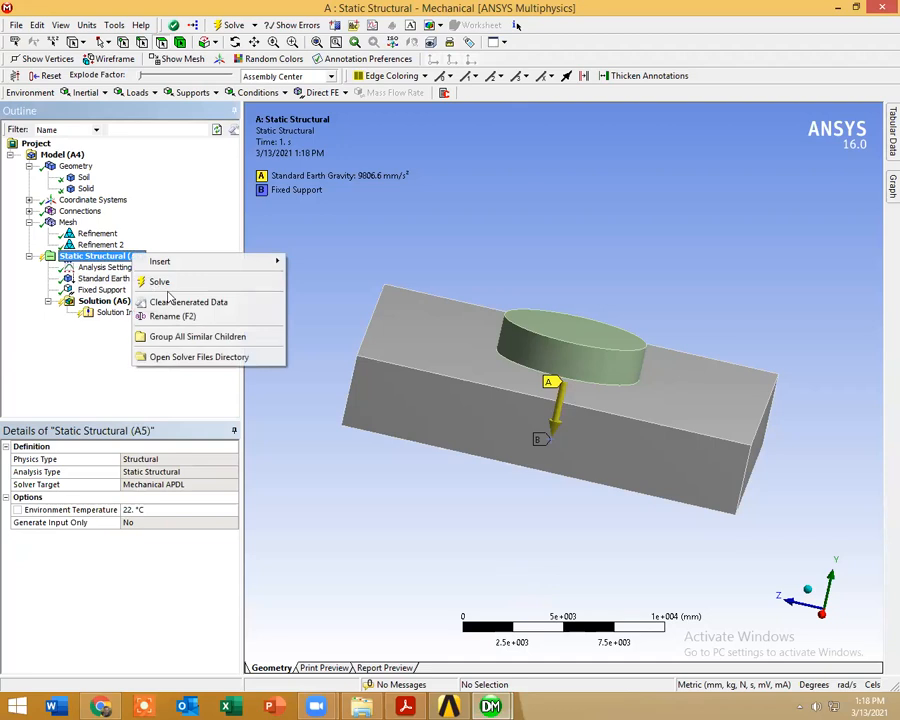
left_click(163, 282)
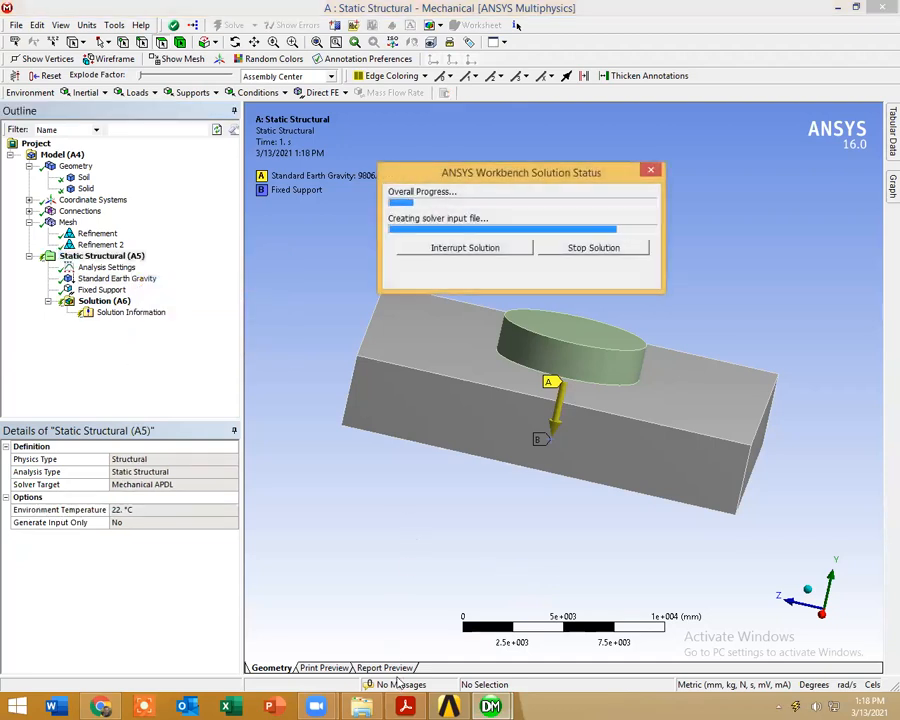
Step: Switch to the Gmail inbox and open the attached paper 5_6206009532611559906.pdf for viewing
left_click(101, 706)
left_click(65, 184)
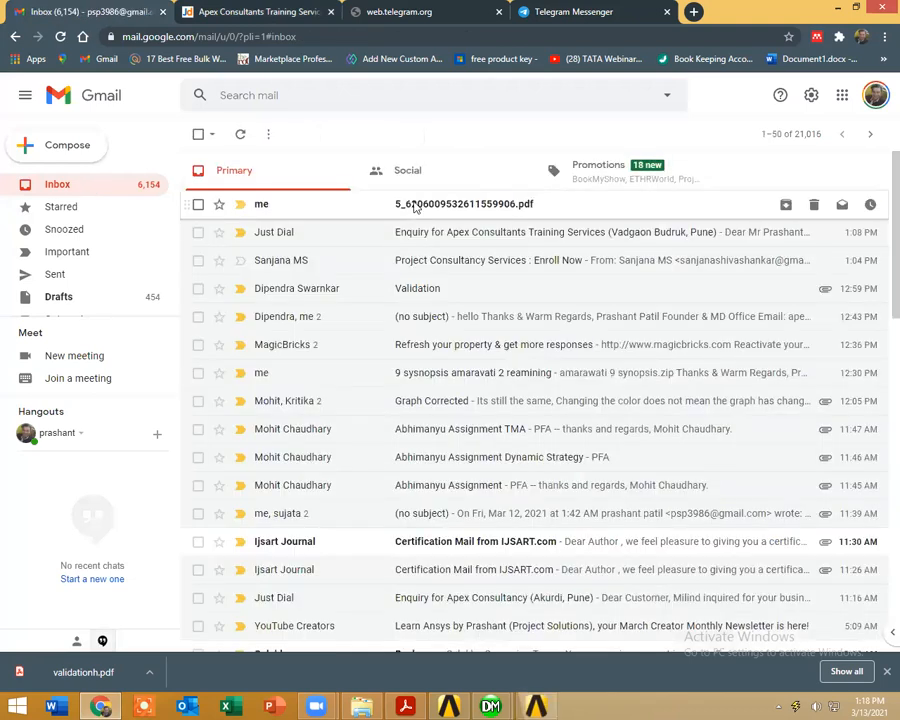
left_click(415, 206)
left_click(321, 307)
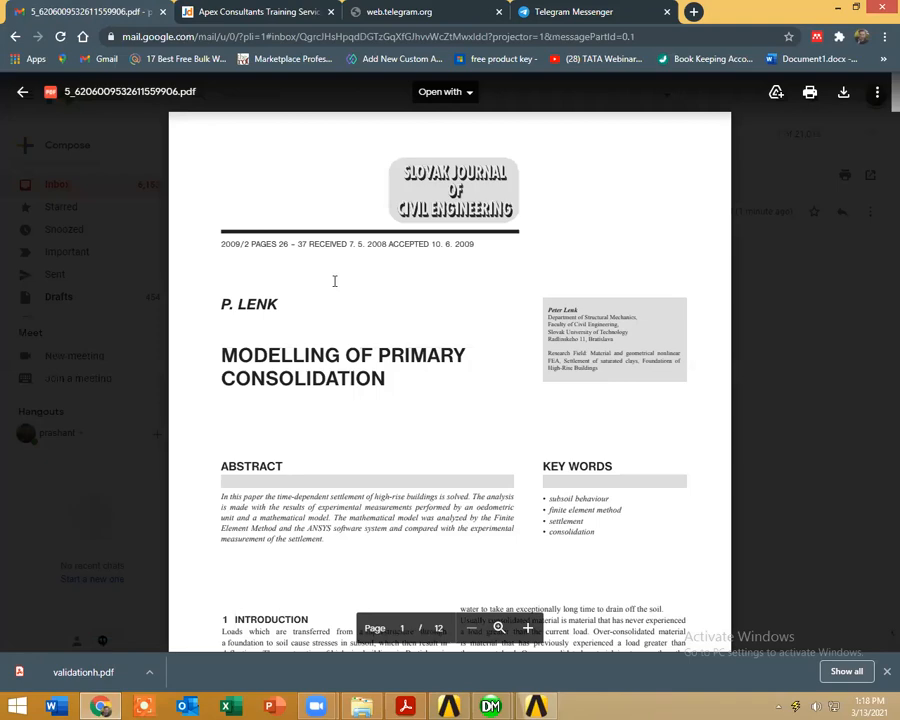
Step: Skim the Modelling of Primary Consolidation paper up to the oedometric test displacement, neutral stress and water flow figures on page 8
scroll(375, 292, "down", 15)
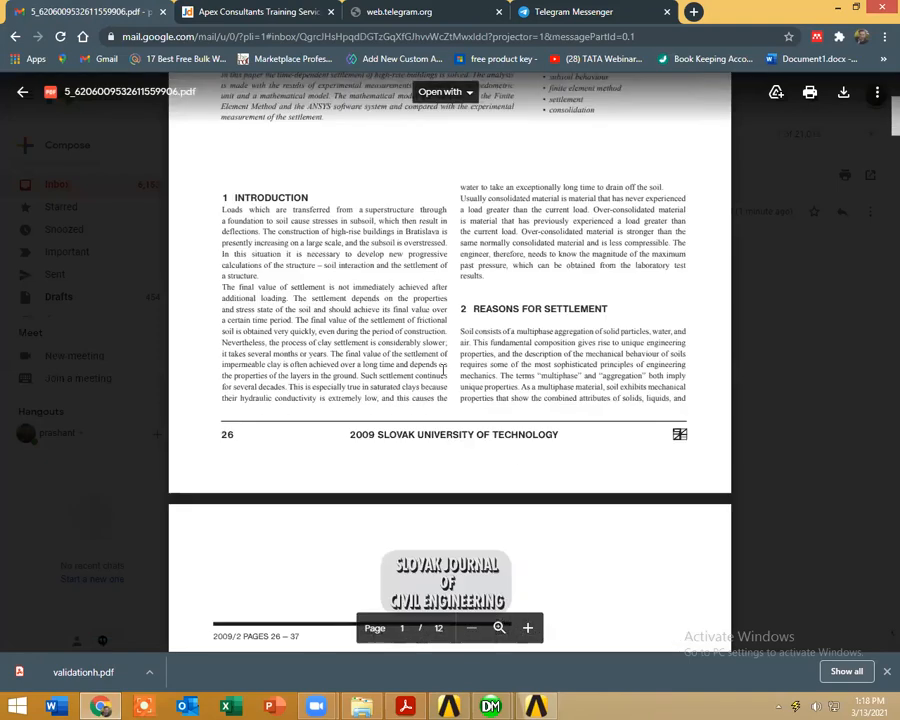
scroll(443, 369, "down", 15)
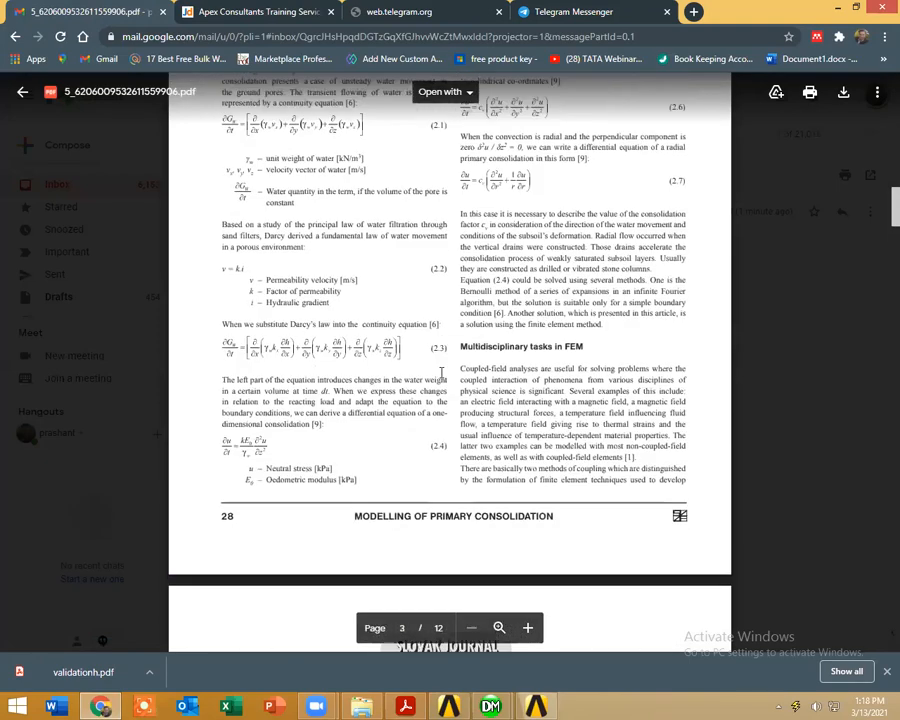
scroll(440, 372, "down", 15)
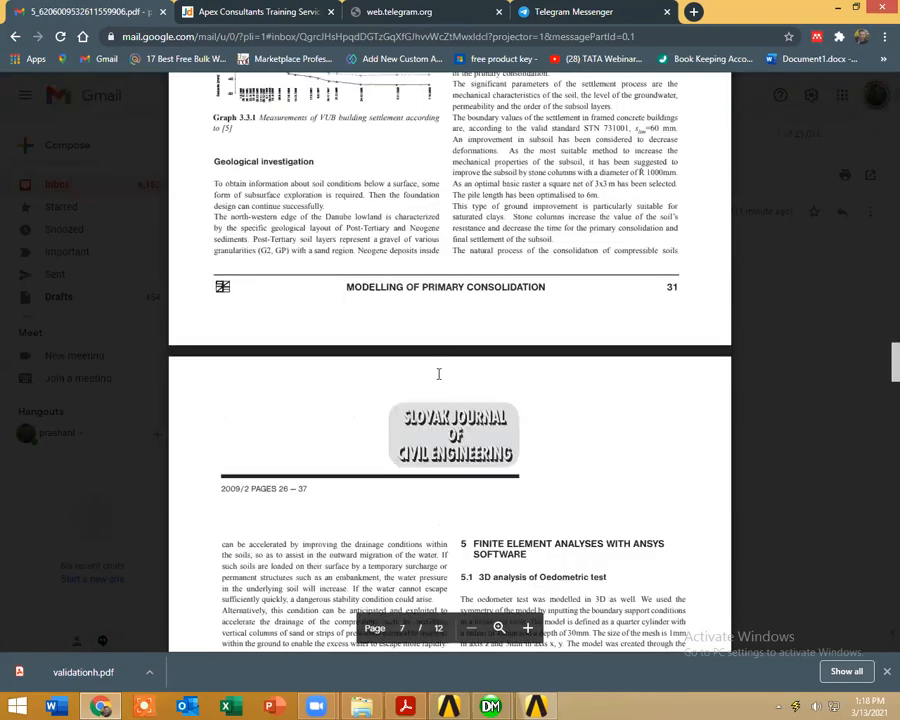
scroll(438, 374, "down", 12)
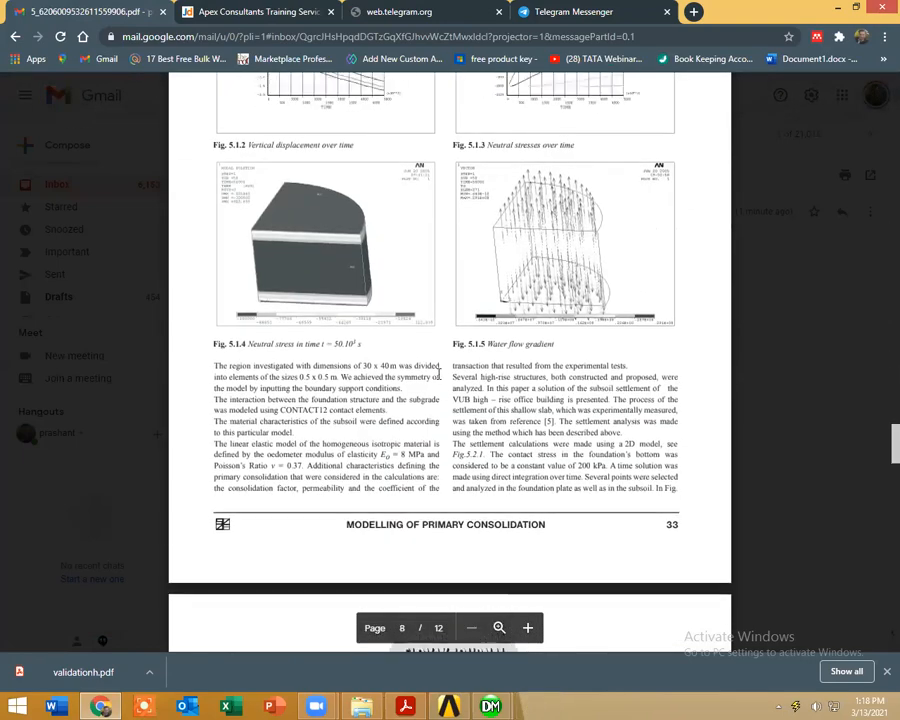
scroll(440, 374, "up", 3)
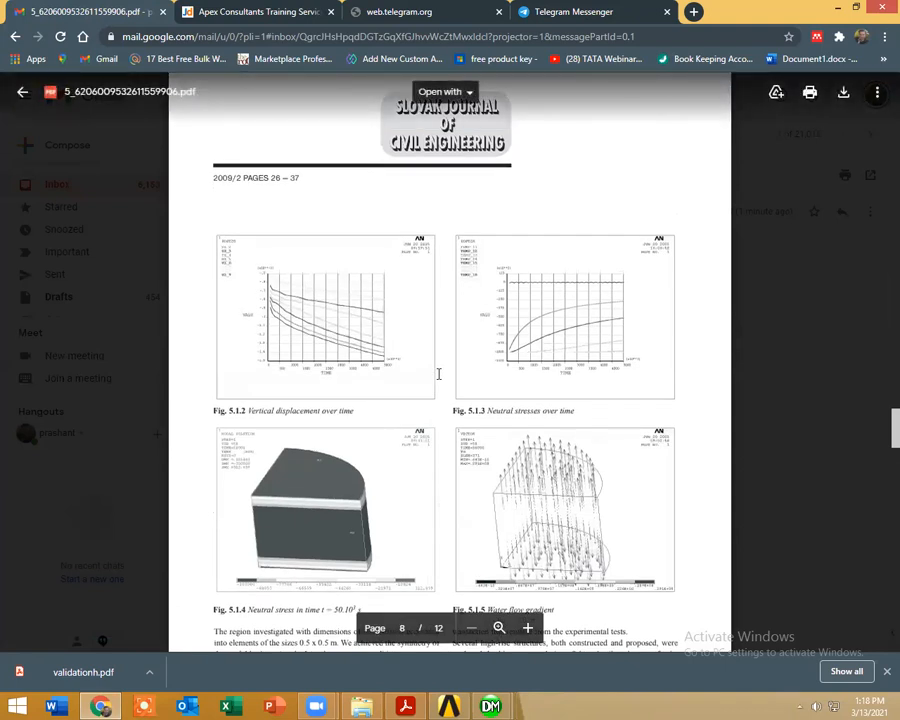
scroll(438, 374, "down", 2)
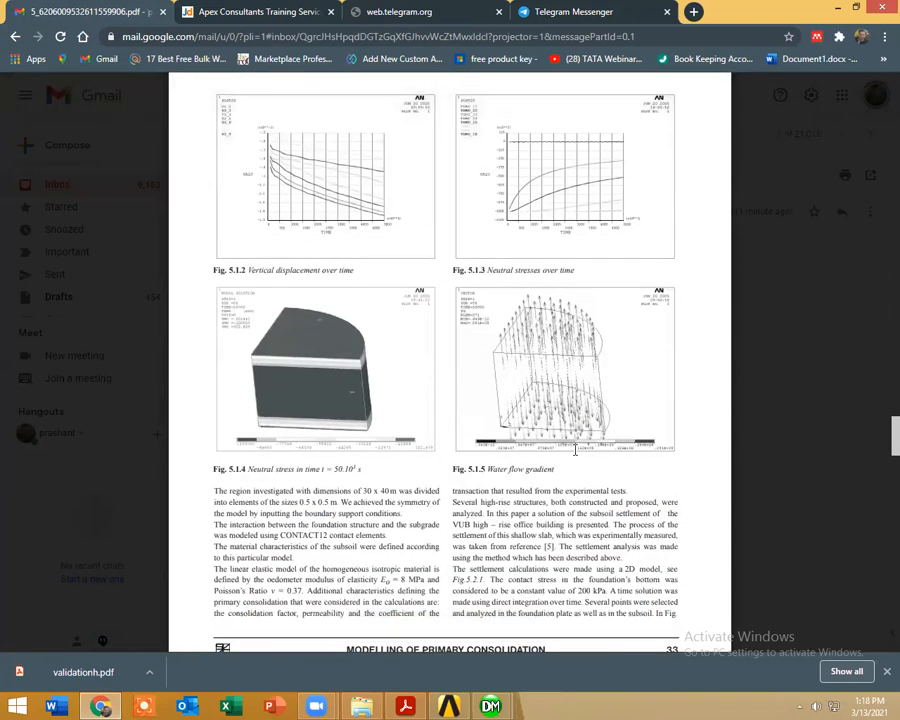
scroll(578, 481, "up", 2, "ctrl")
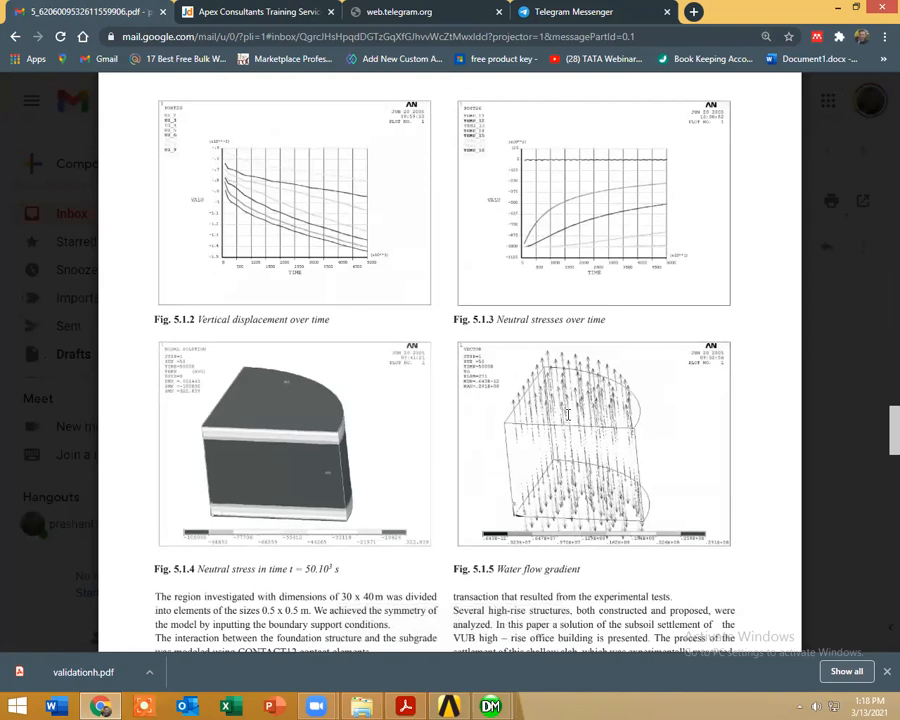
Step: Examine the paper's sub-soil model, settlement and pore pressure figures from page 9 through to the references
scroll(567, 414, "down", 10)
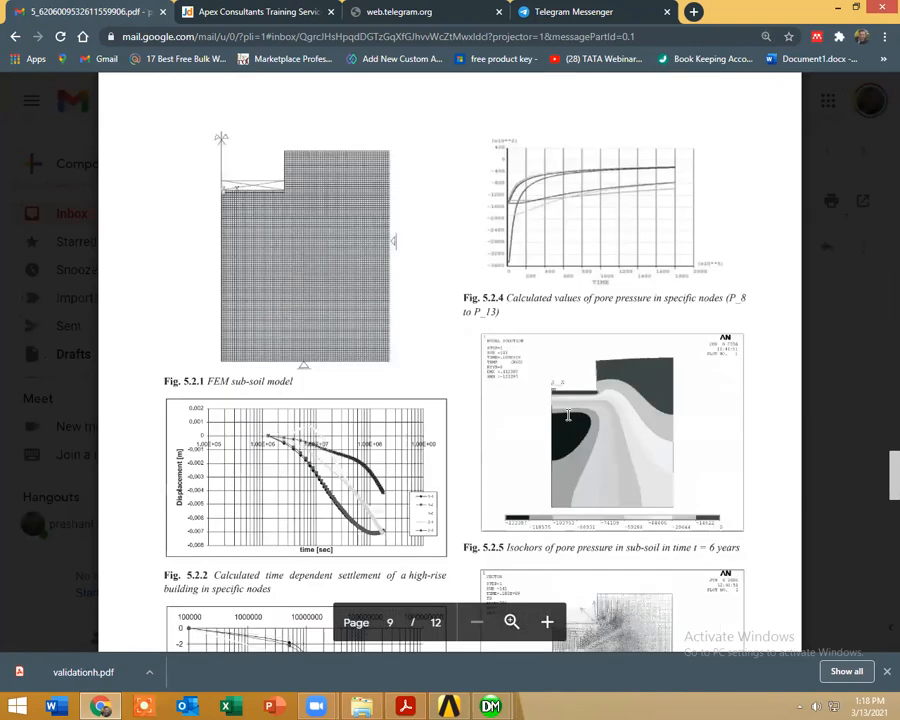
scroll(567, 414, "down", 4)
scroll(567, 414, "down", 5)
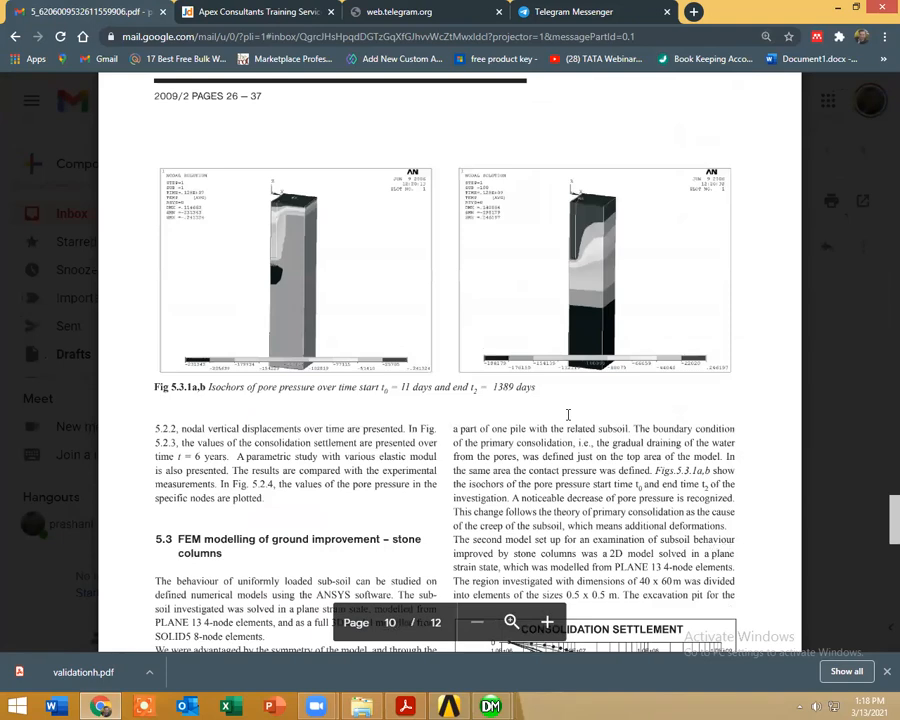
scroll(568, 414, "down", 5)
scroll(568, 414, "down", 4)
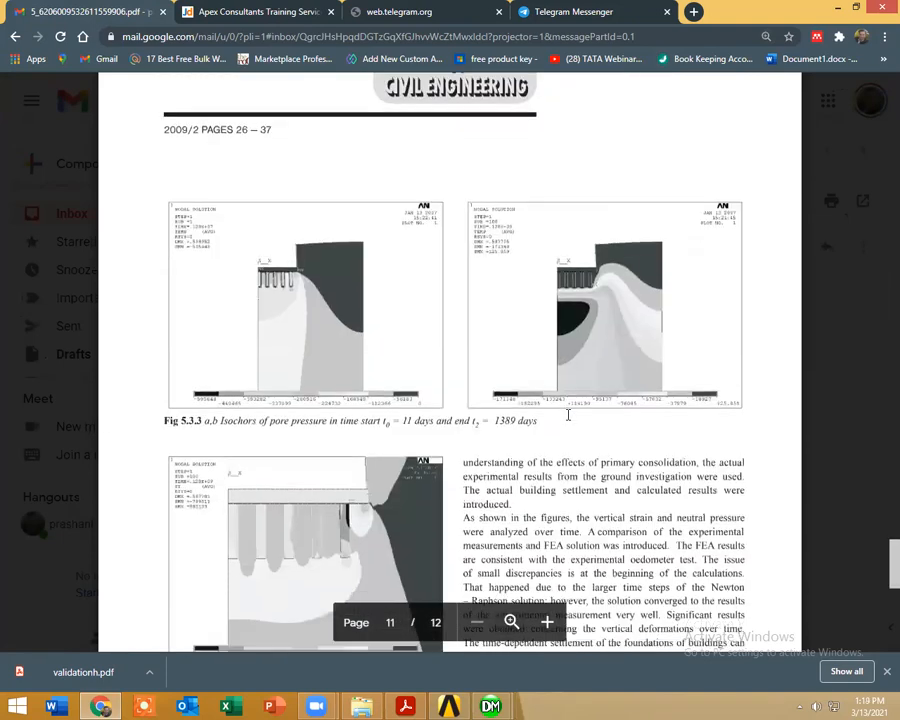
scroll(567, 414, "down", 8)
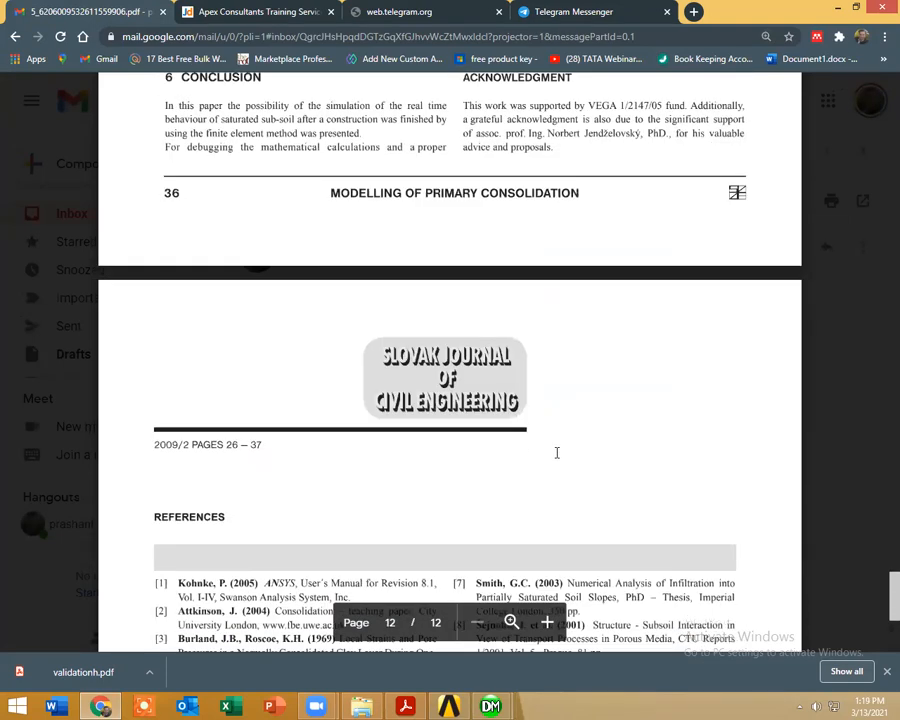
scroll(476, 473, "down", 5)
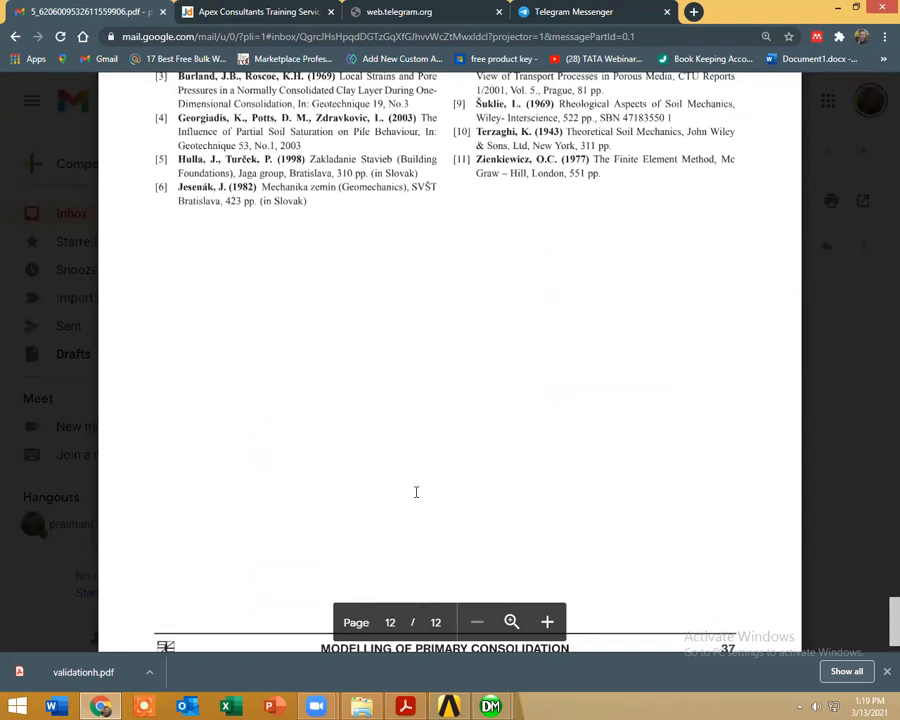
Step: Switch back to ANSYS Mechanical, insert a Total Deformation result under Solution, and evaluate all results
key("alt+Tab")
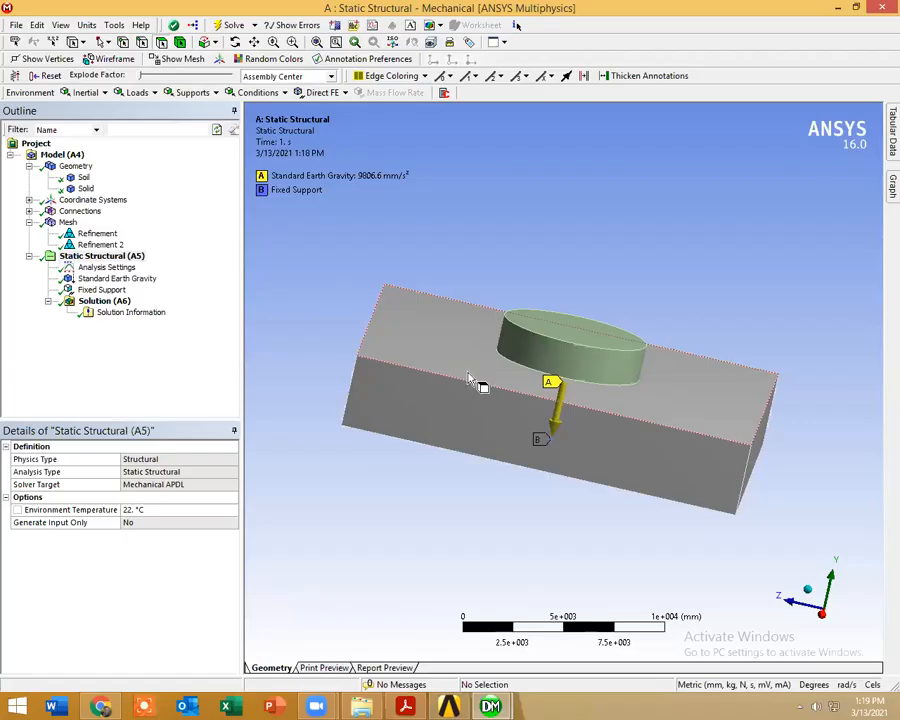
left_click_drag(520, 463, 492, 390)
right_click(104, 301)
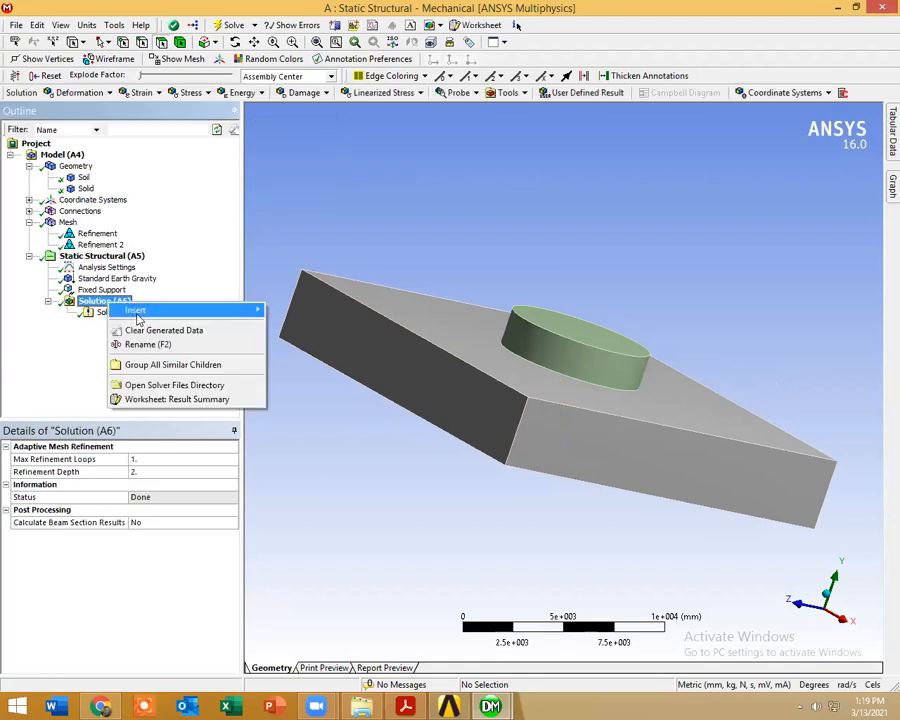
mouse_move(160, 318)
mouse_move(330, 323)
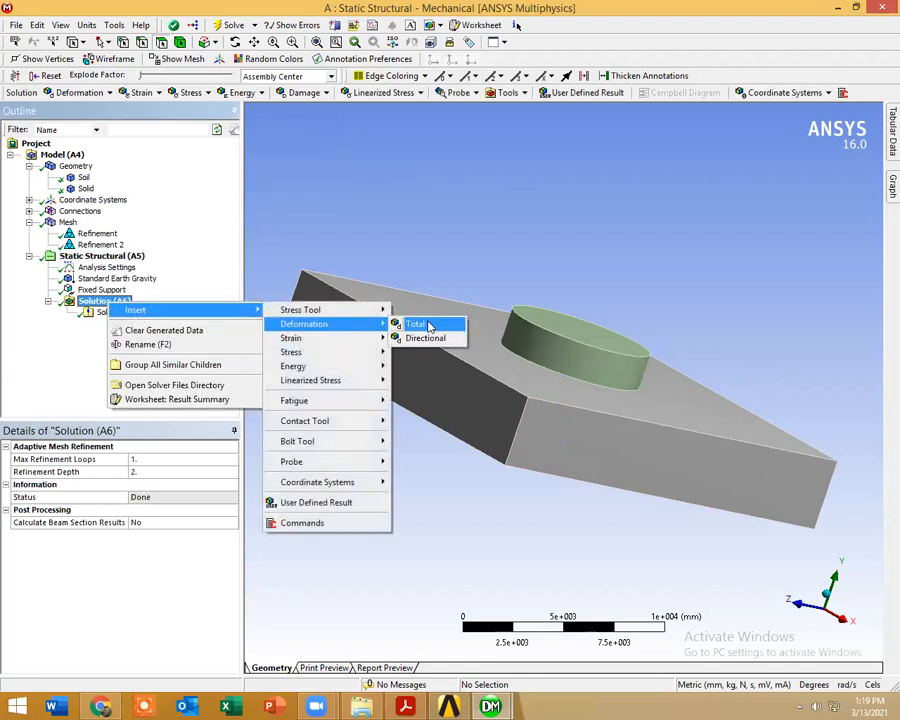
left_click(412, 322)
right_click(114, 325)
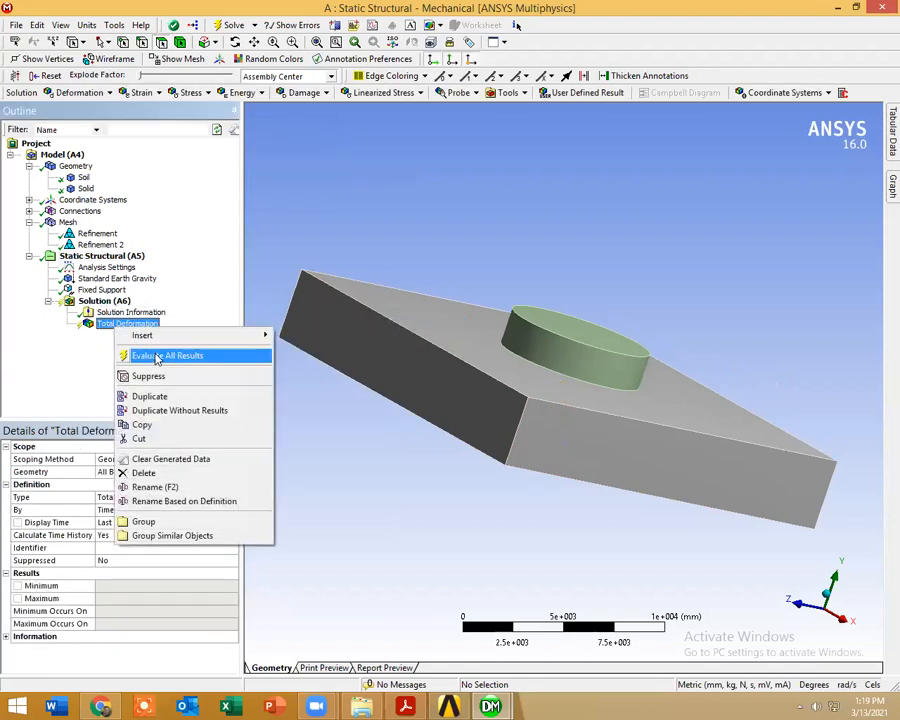
left_click(155, 356)
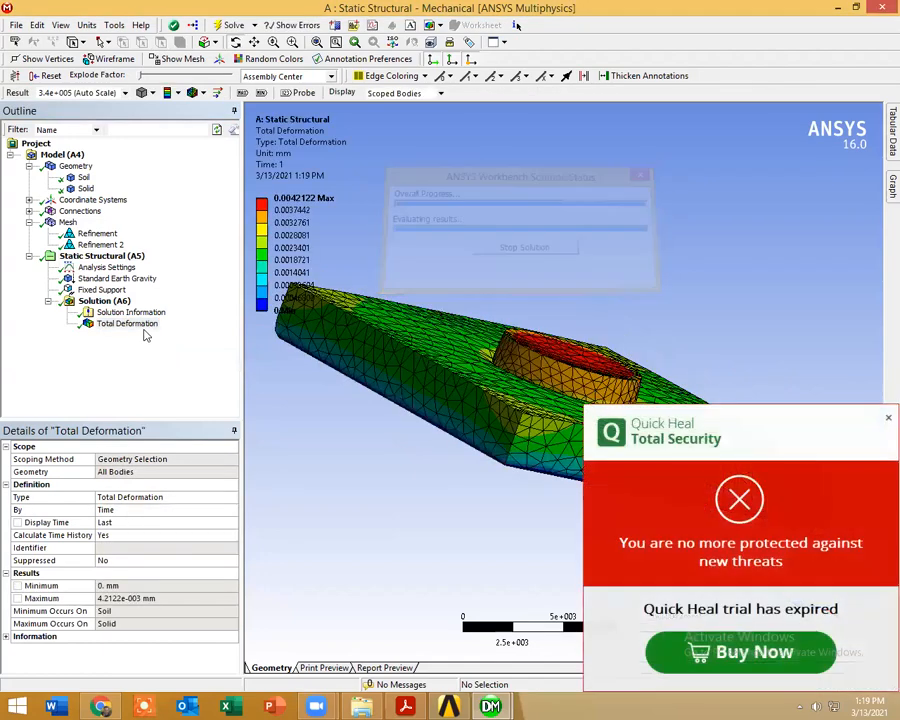
Step: Dismiss the antivirus trial notice and display the Total Deformation result as vector arrows on the soil block and cylinder
left_click_drag(475, 481, 473, 464)
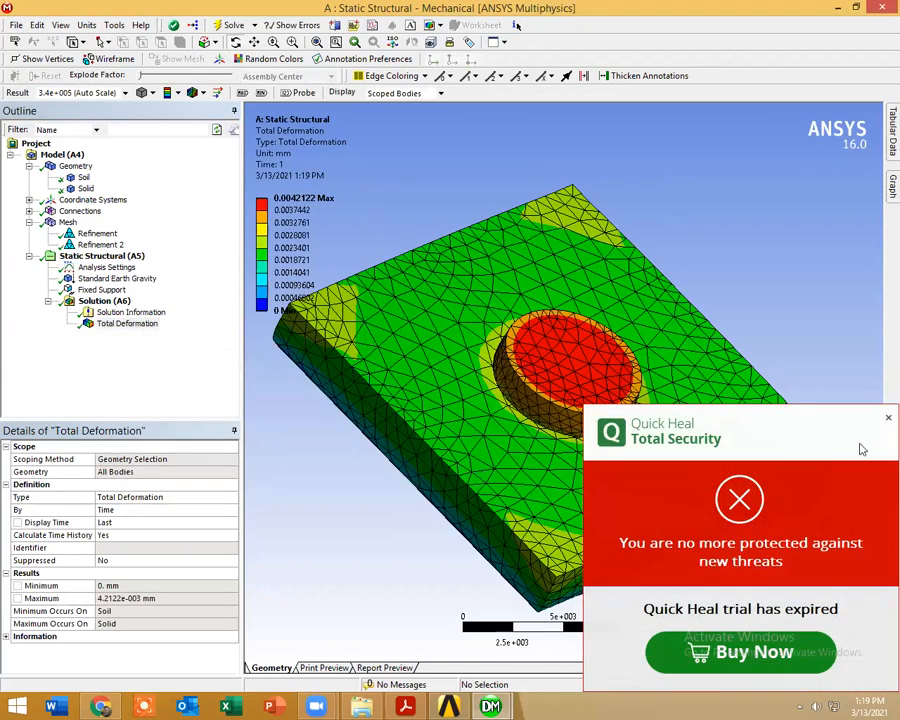
left_click(887, 419)
left_click_drag(571, 385, 505, 362)
left_click(194, 92)
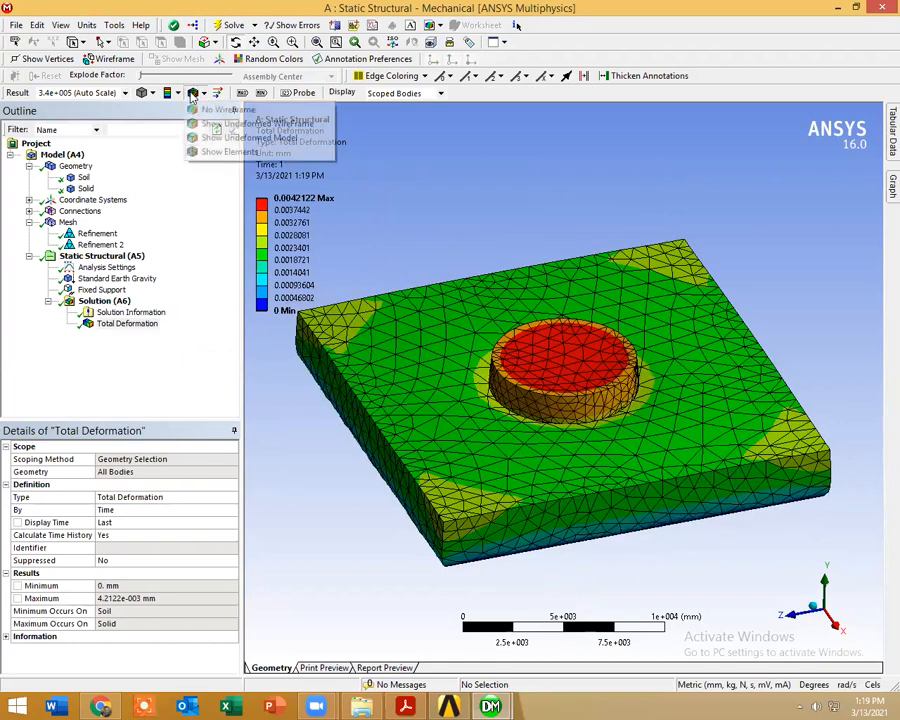
left_click(220, 92)
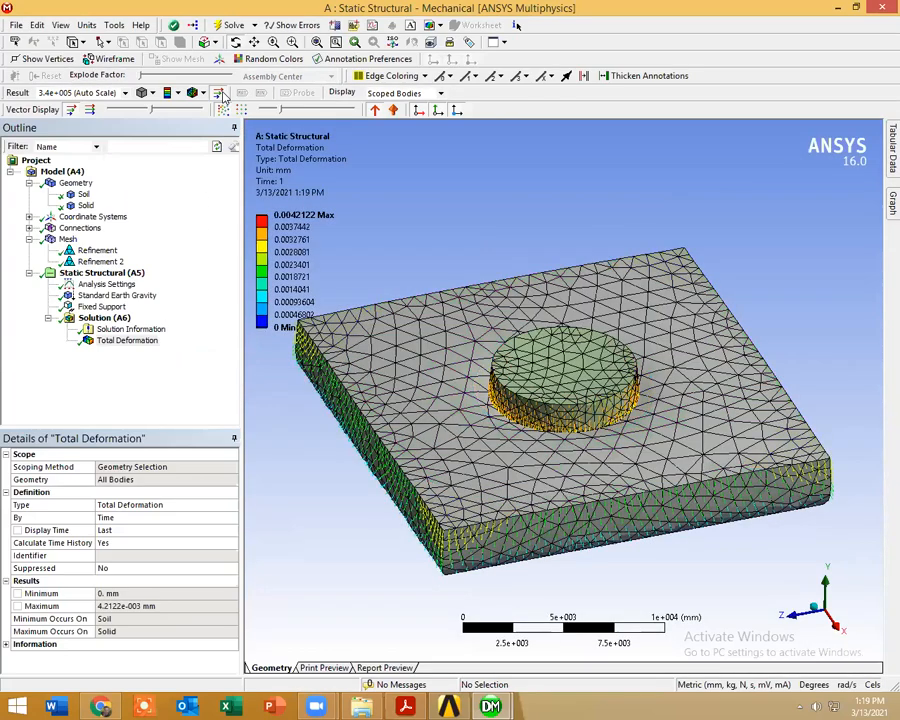
scroll(489, 447, "up", 6)
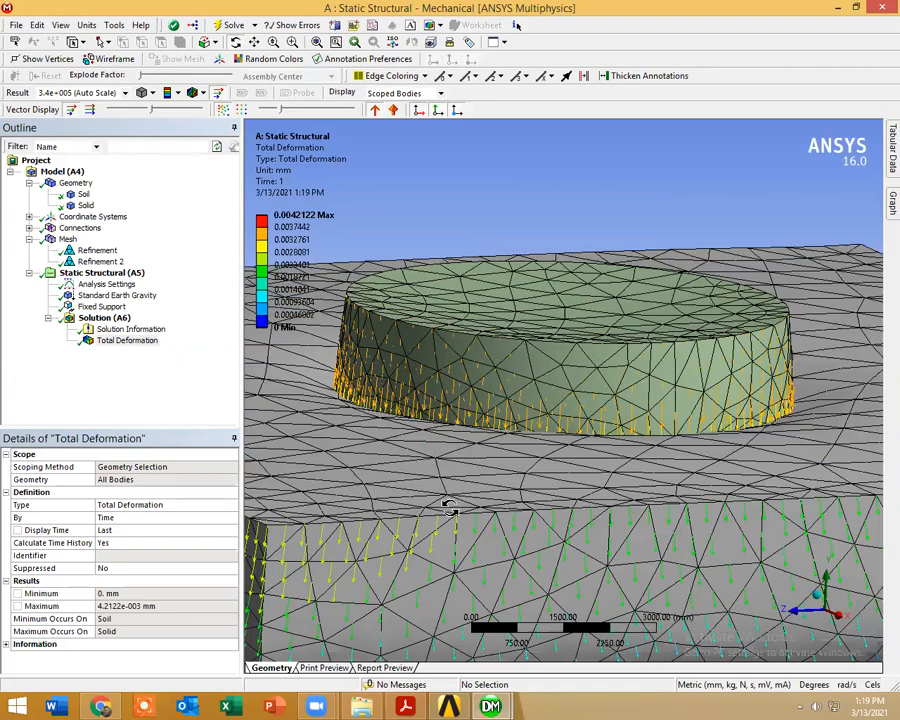
left_click_drag(450, 509, 418, 181)
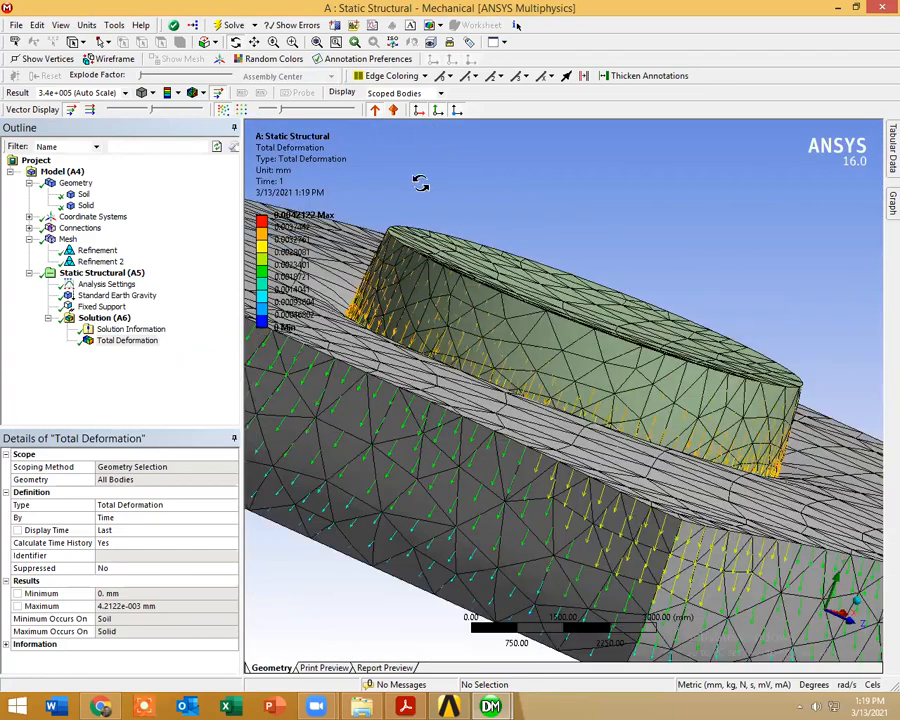
Step: Change the Total Deformation vector arrows to solid form and inspect them around the cylinder
left_click(395, 111)
left_click_drag(620, 544, 667, 590)
scroll(667, 590, "down", 2)
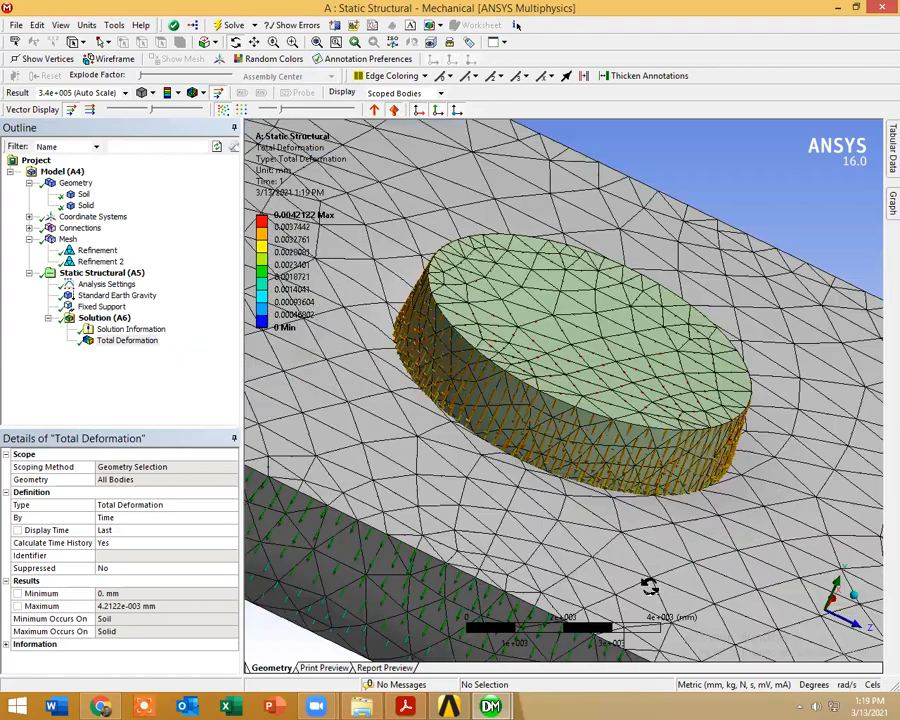
scroll(649, 587, "down", 2)
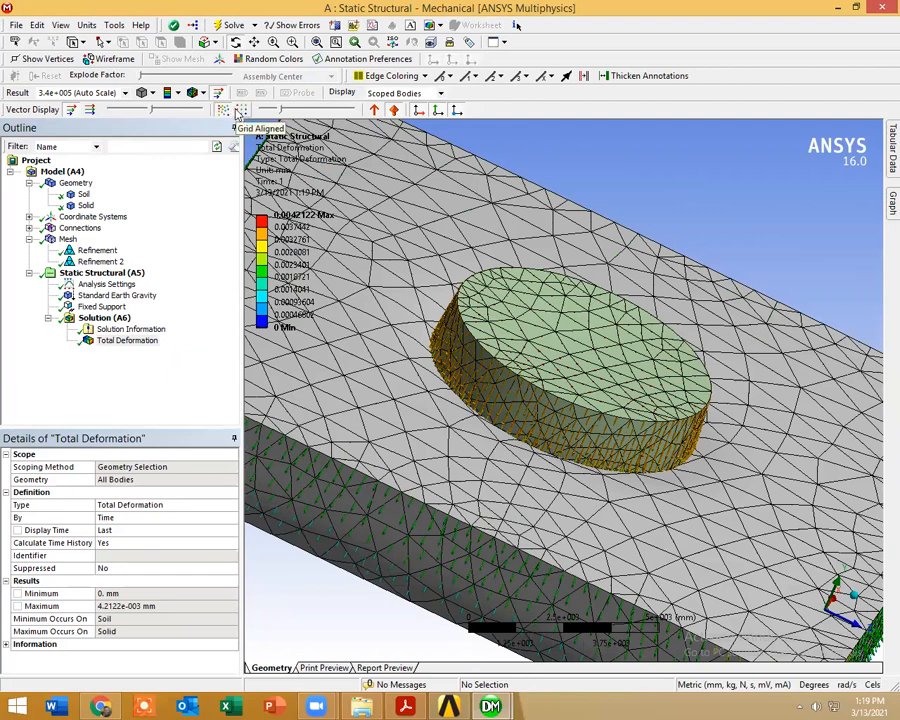
Step: Try the grid-aligned vector arrangement, restore the element-aligned arrows, and inspect them along the soil block's sides
left_click(238, 111)
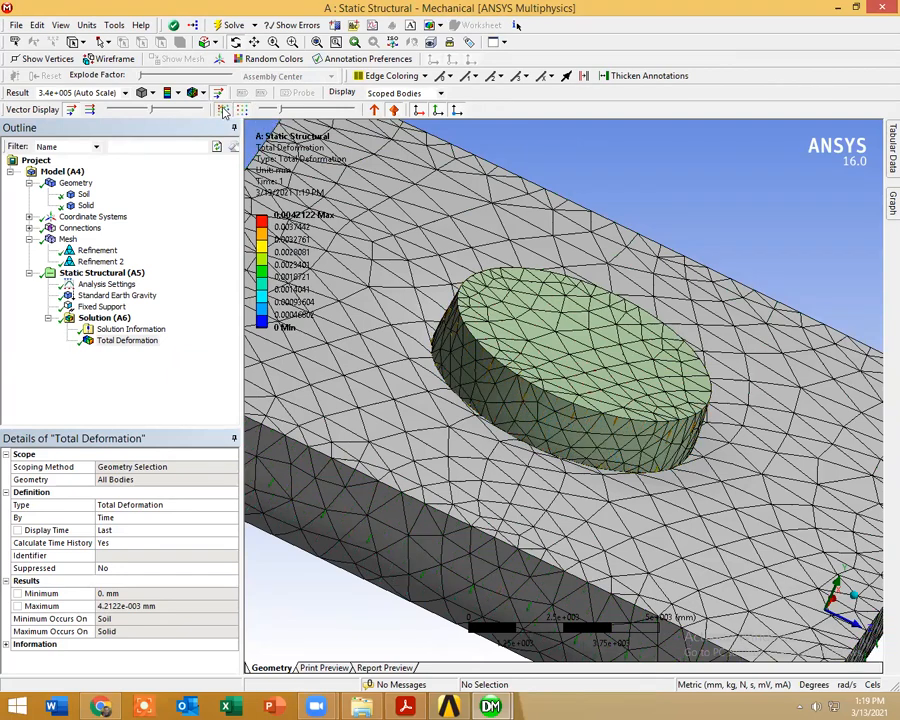
left_click_drag(573, 482, 672, 522)
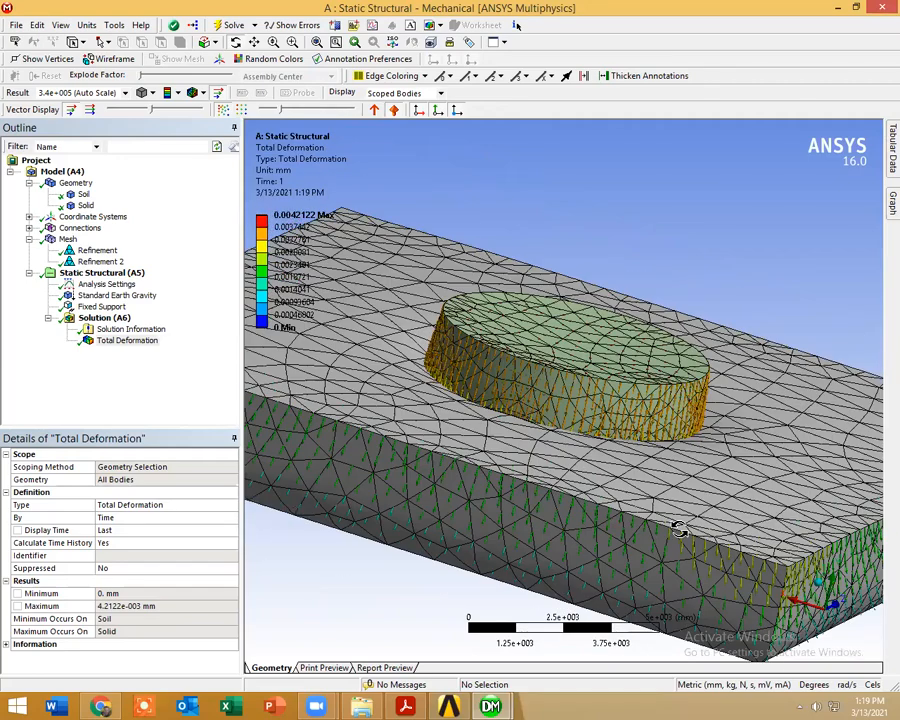
left_click_drag(496, 506, 563, 532)
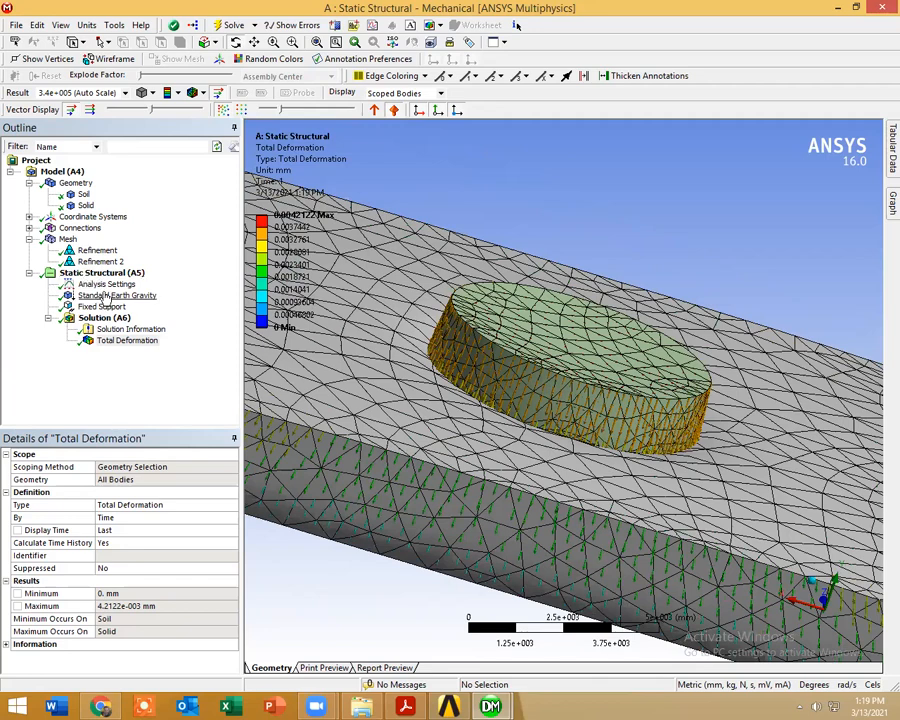
left_click_drag(546, 509, 545, 507)
scroll(543, 513, "down", 3)
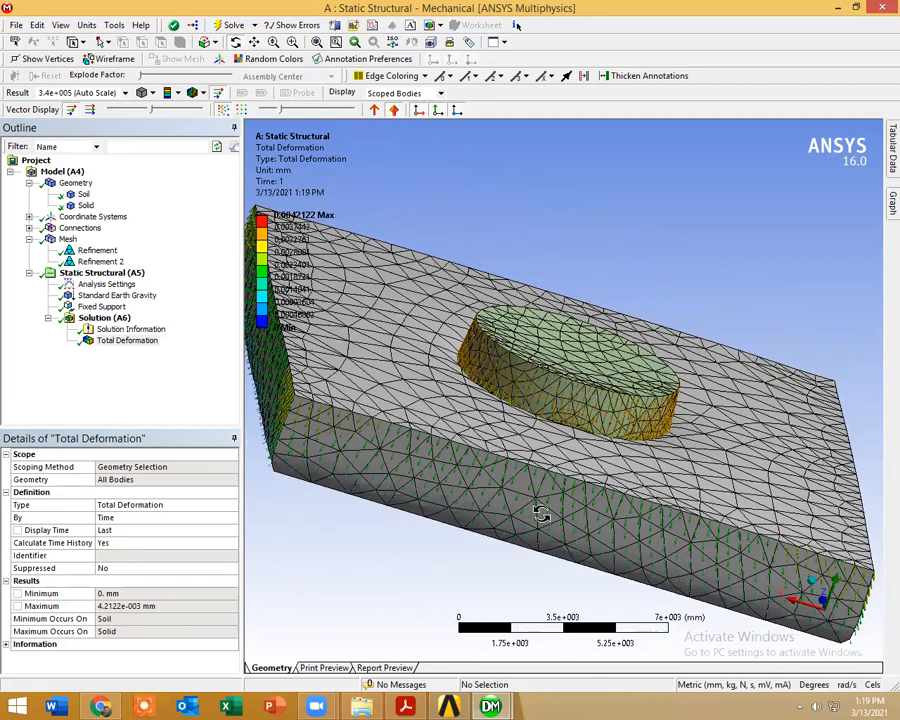
Step: Pin the Tabular Data and Graph panes open, and check the deformation result against the Booker settlement chart in validationh.pdf
mouse_move(890, 150)
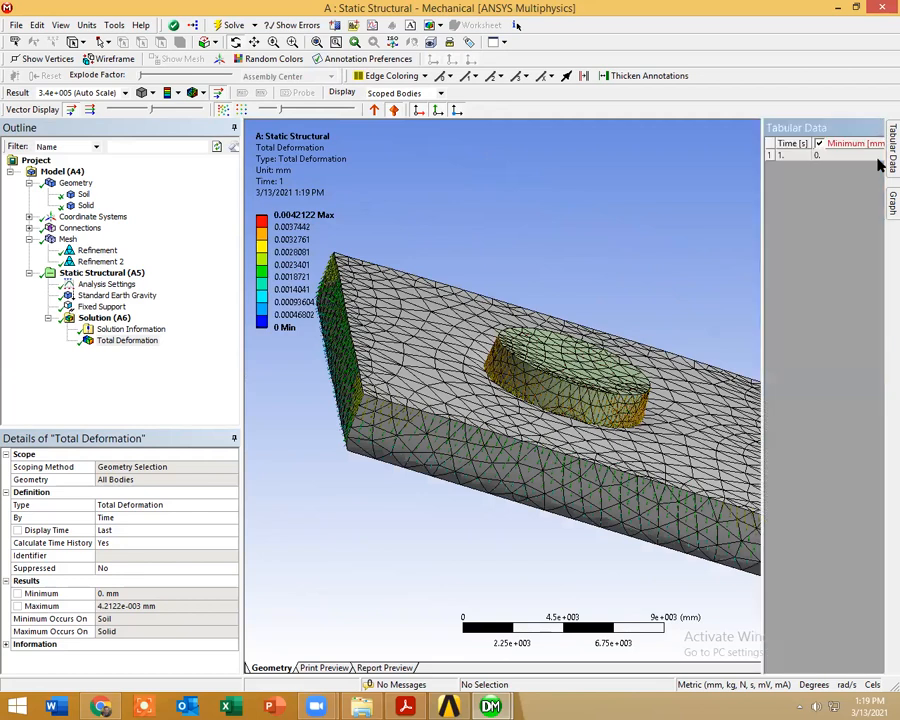
left_click(879, 130)
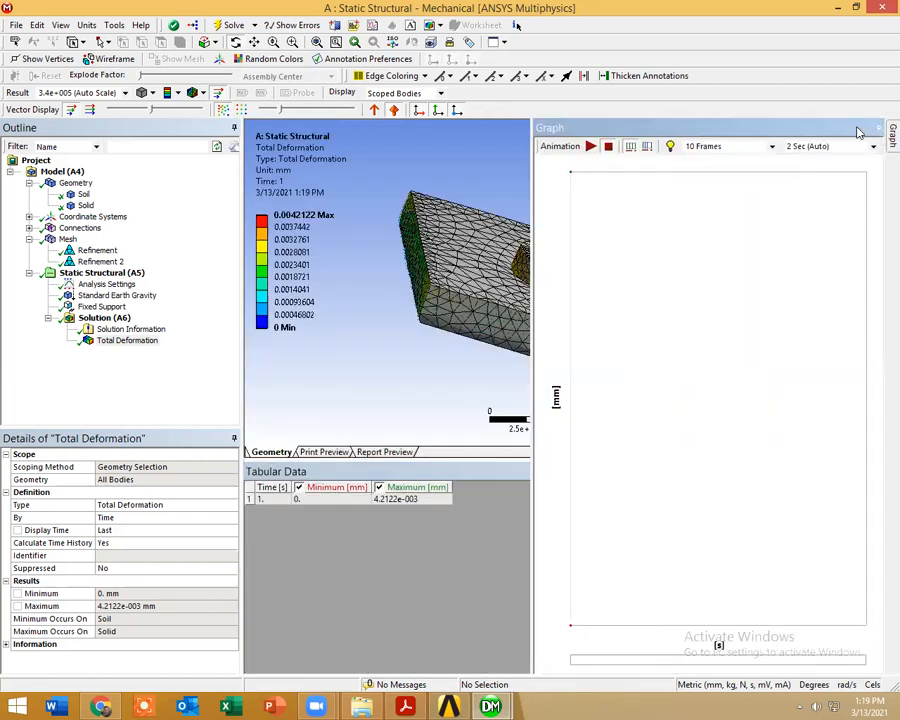
left_click(852, 130)
left_click(406, 707)
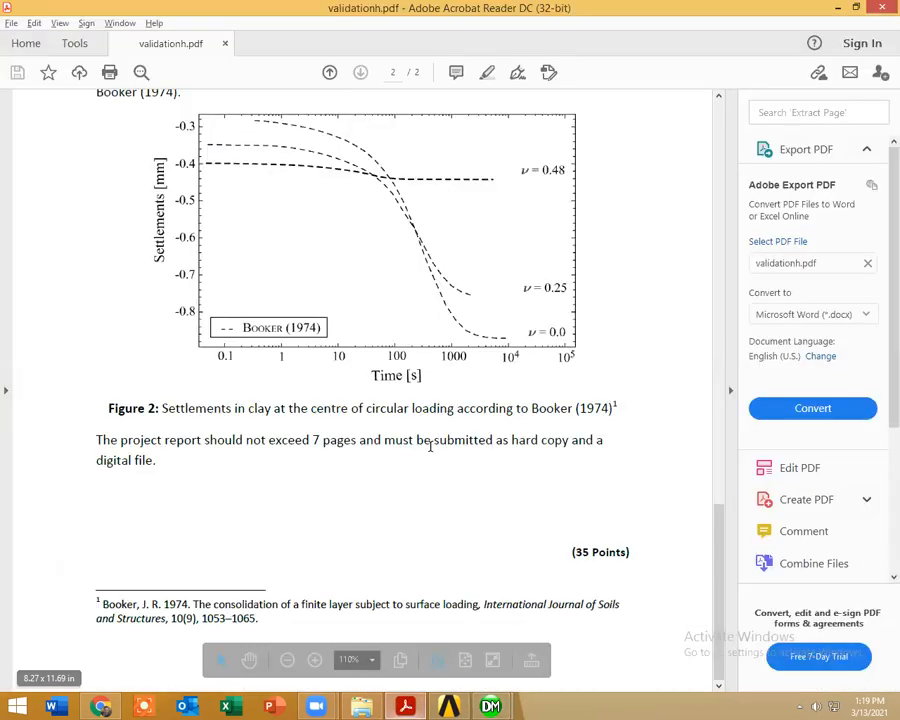
key("alt+Tab")
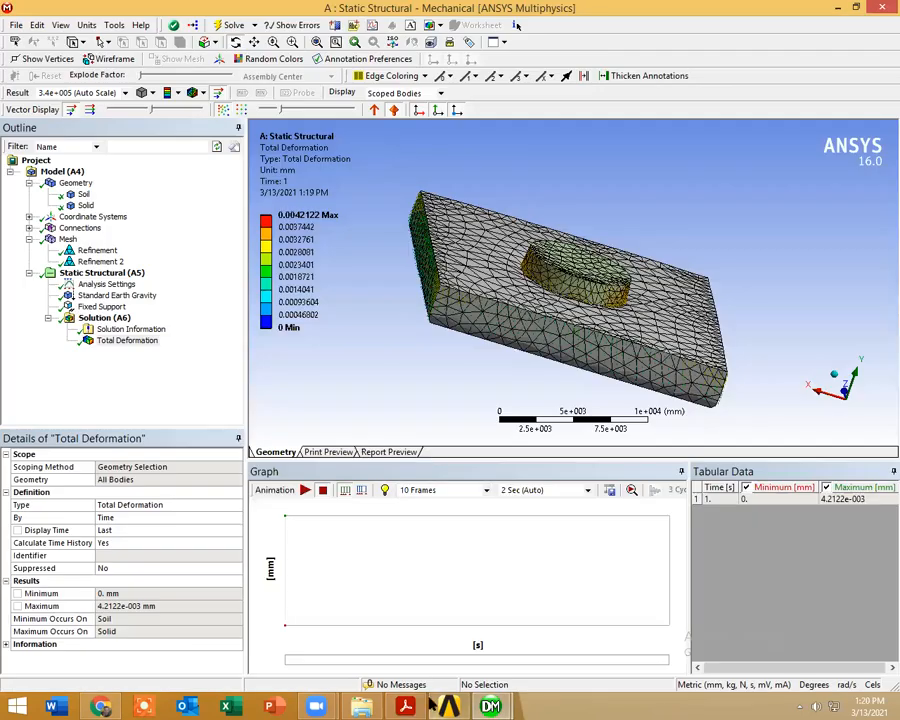
Step: Switch to the Gmail preview in Chrome and download the paper 5_6206009532611559906.pdf into the folder containing validationh.pdf
key("alt+Tab")
scroll(764, 378, "up", 10)
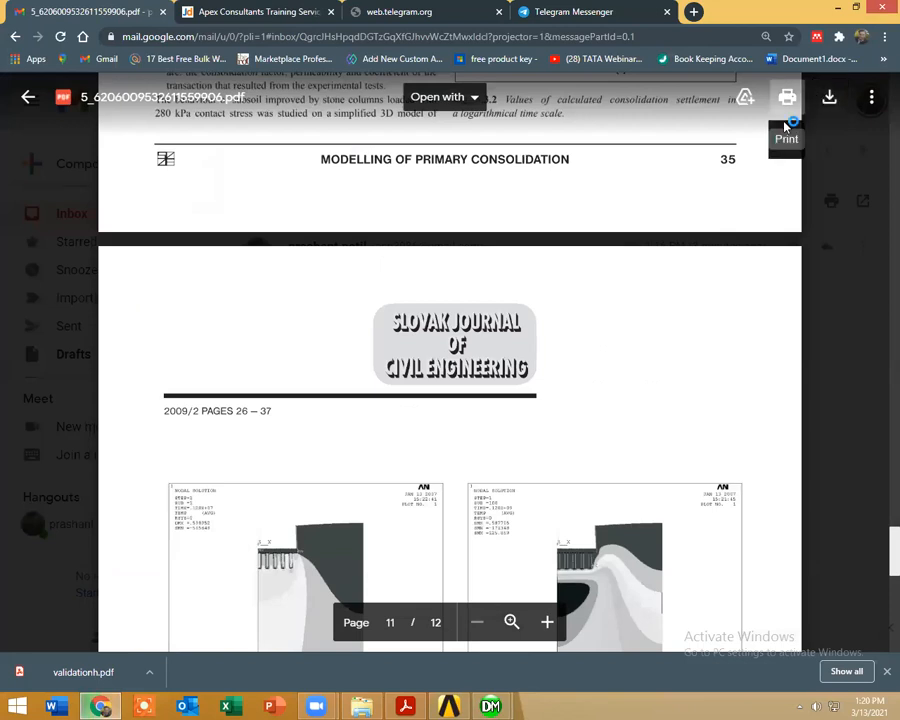
left_click(832, 99)
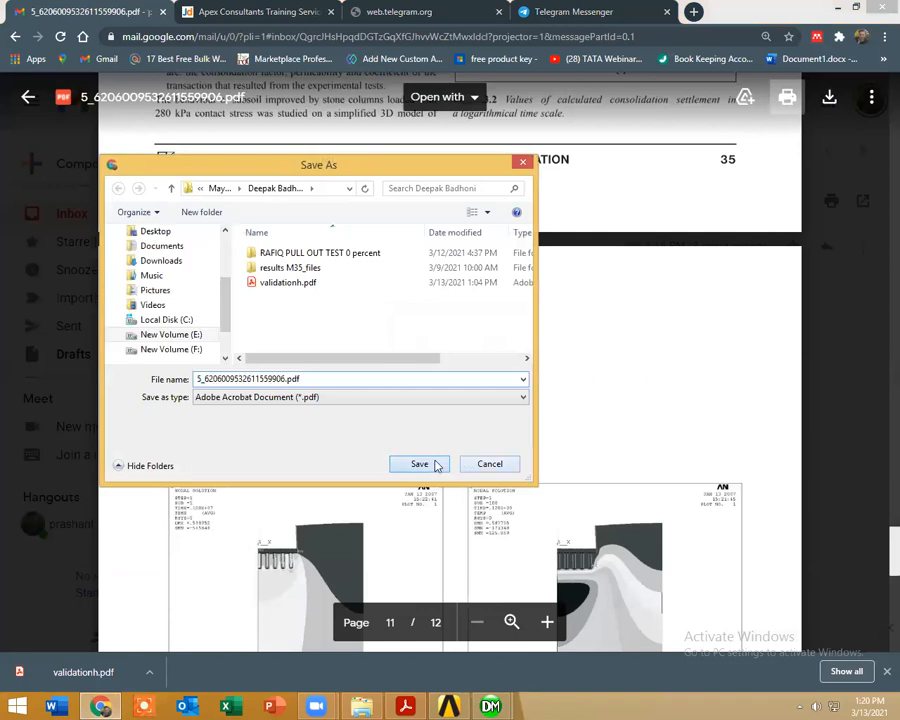
left_click(425, 458)
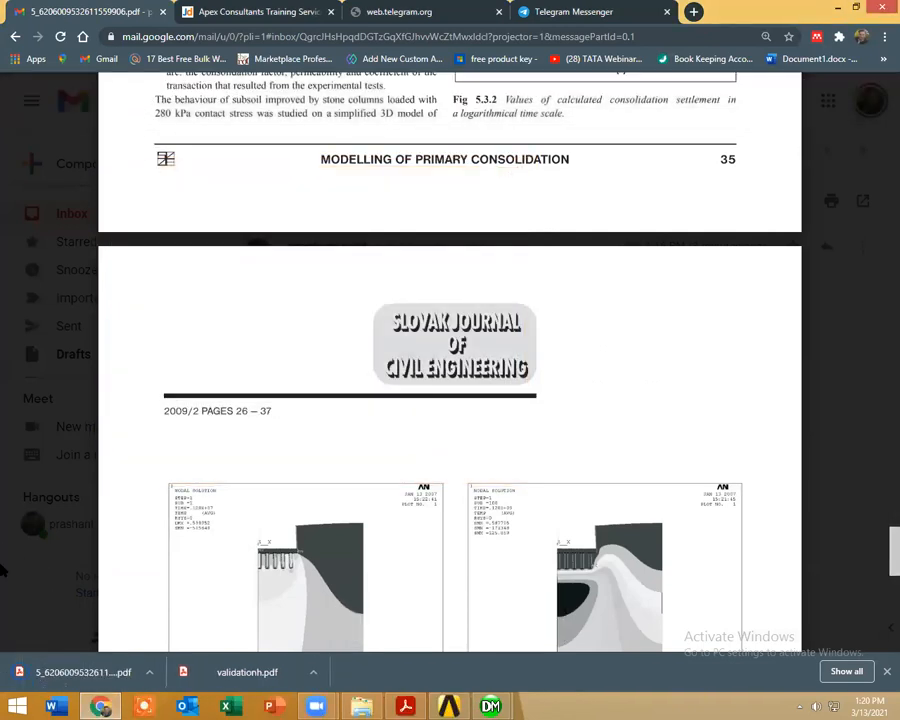
Step: Show the downloaded paper in its folder and open 5_6206009532611559906.pdf in Adobe Acrobat Reader
right_click(71, 677)
left_click(135, 640)
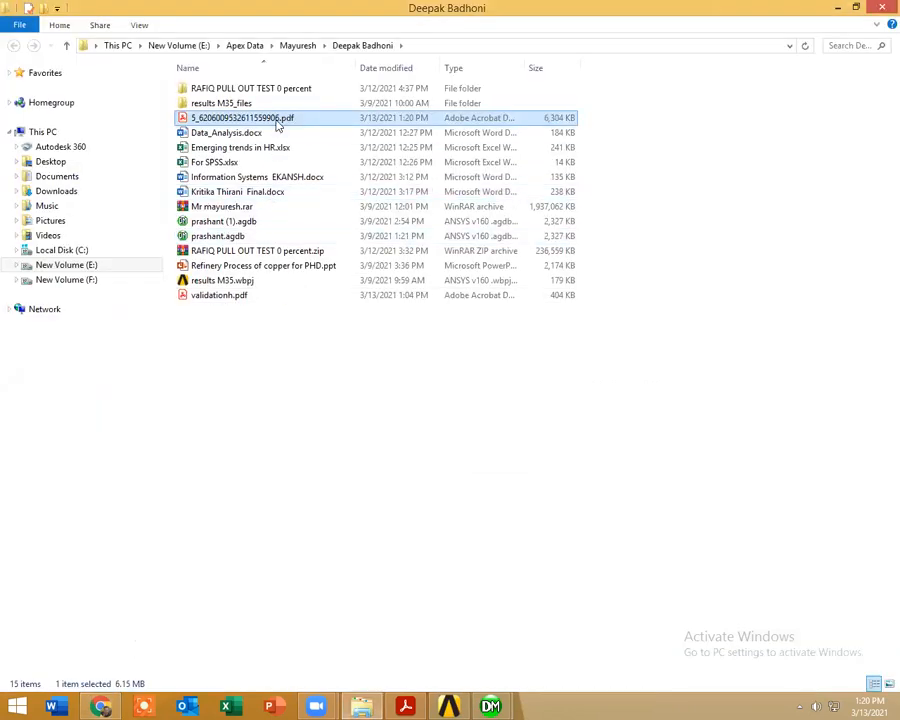
double_click(273, 118)
Step: Skim the downloaded paper from the consolidation theory through the oedometer test figures to the sub-soil model on page 9 of 12
scroll(330, 290, "down", 5)
scroll(336, 313, "down", 5)
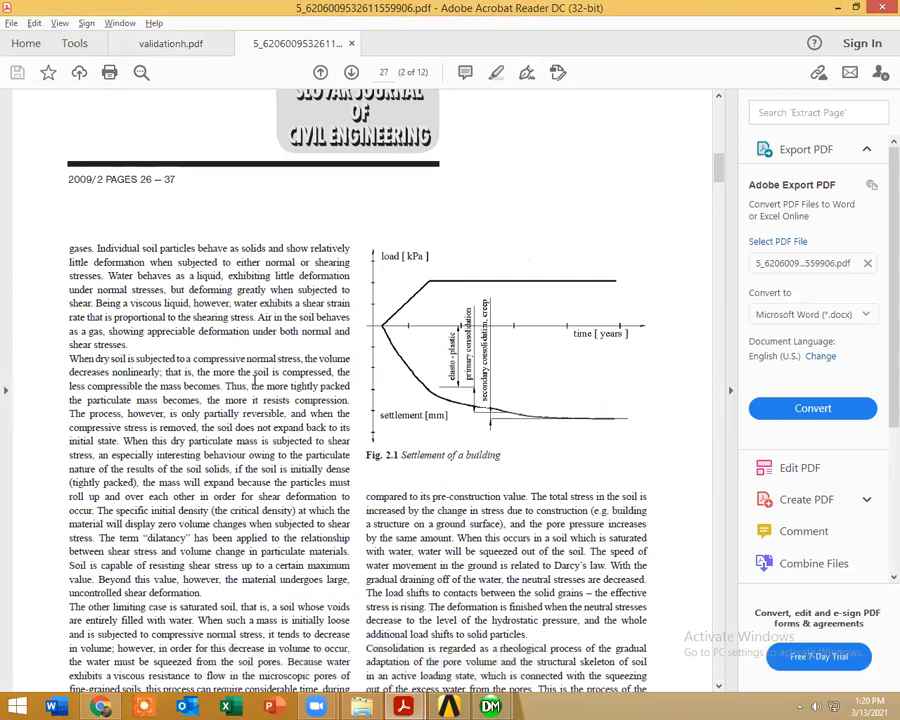
scroll(370, 594, "down", 15)
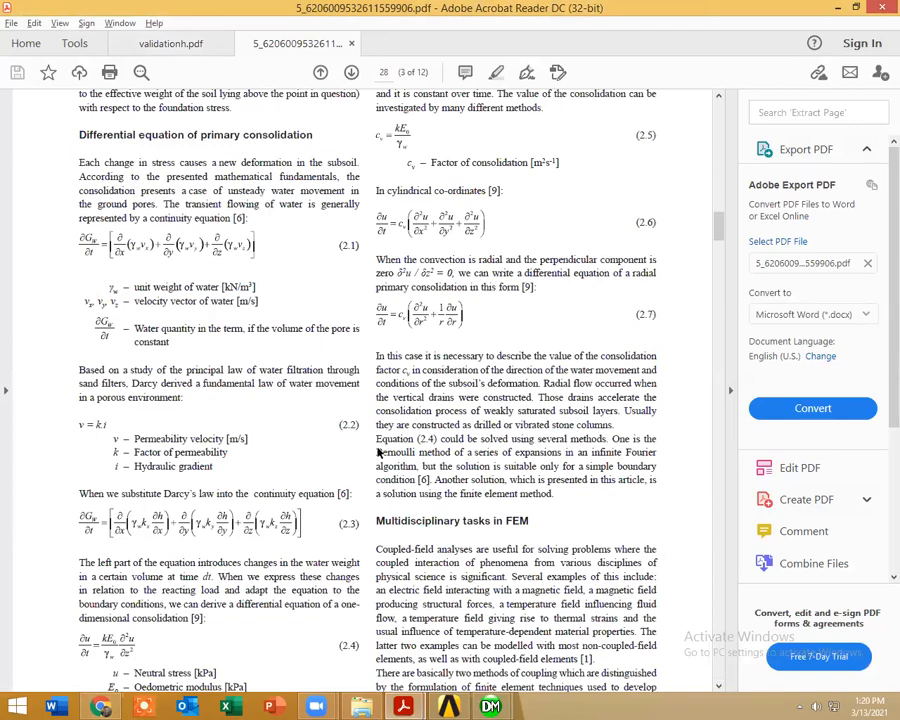
scroll(380, 453, "down", 20)
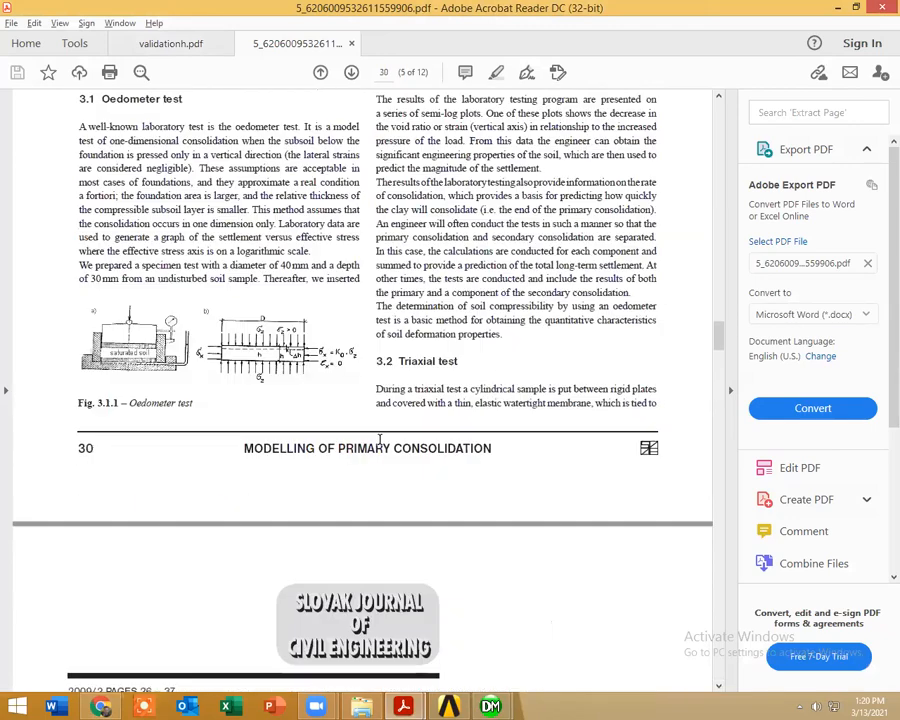
scroll(380, 440, "down", 8)
scroll(379, 440, "down", 20)
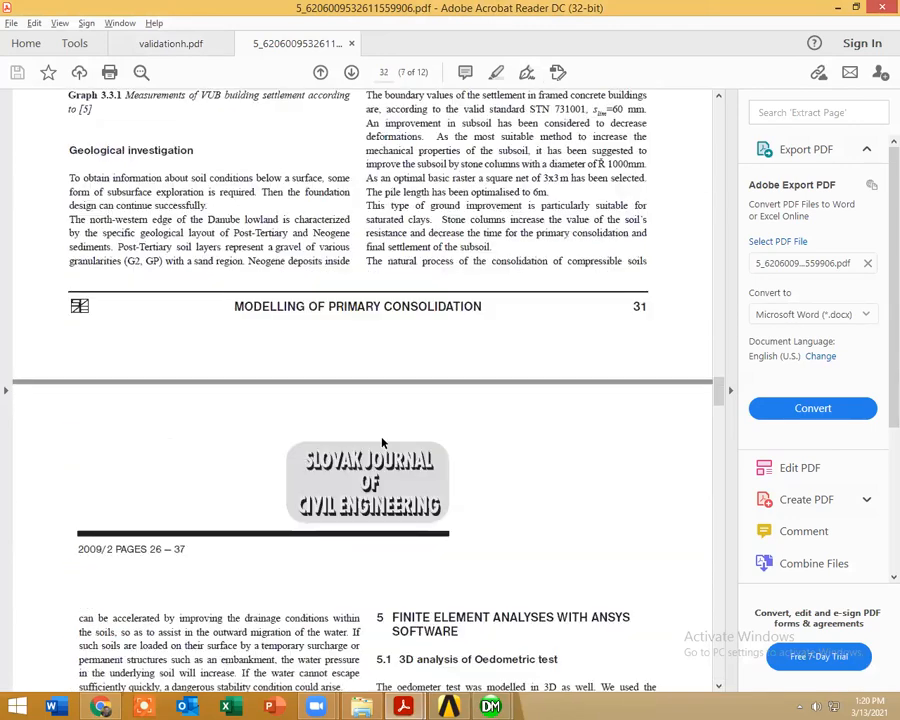
scroll(380, 437, "down", 8)
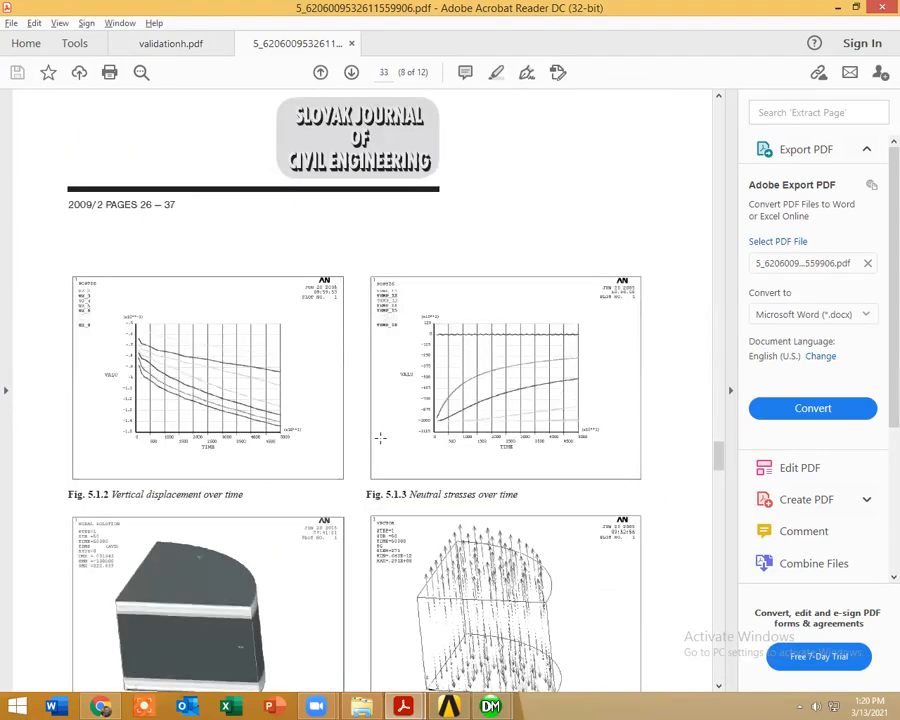
scroll(380, 437, "down", 18)
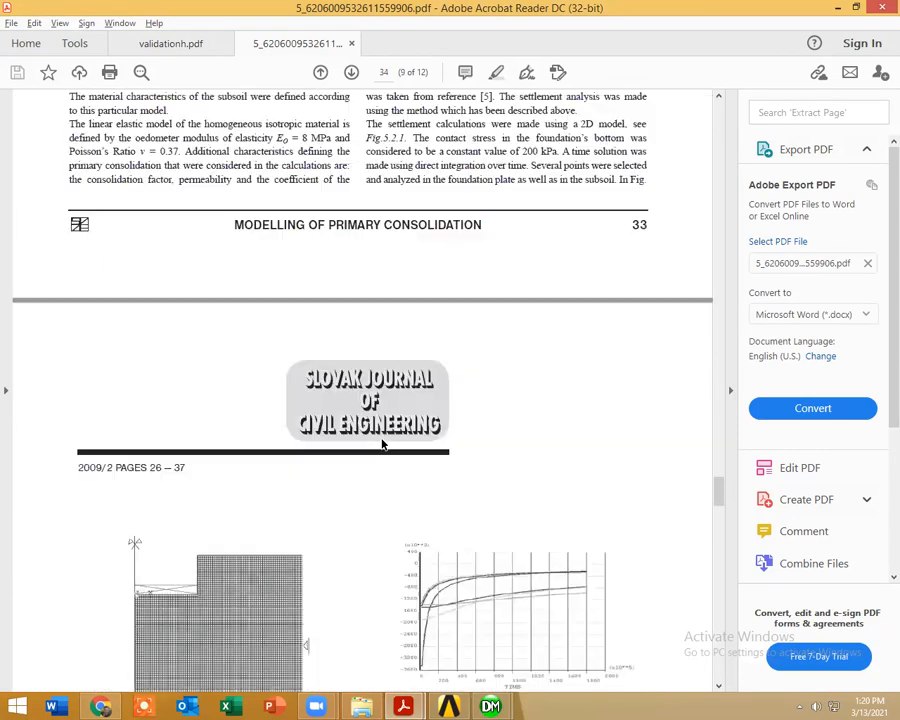
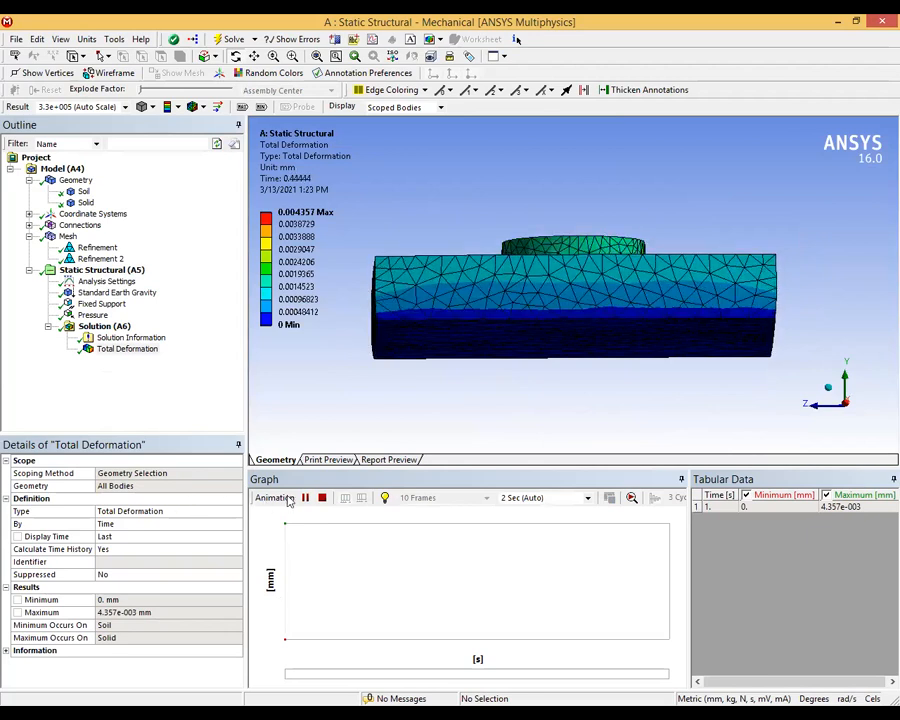
Step: Pause the total deformation animation, and inspect the deformation contour and the pressure load on the soil's top face
left_click(305, 497)
left_click_drag(525, 312, 530, 350)
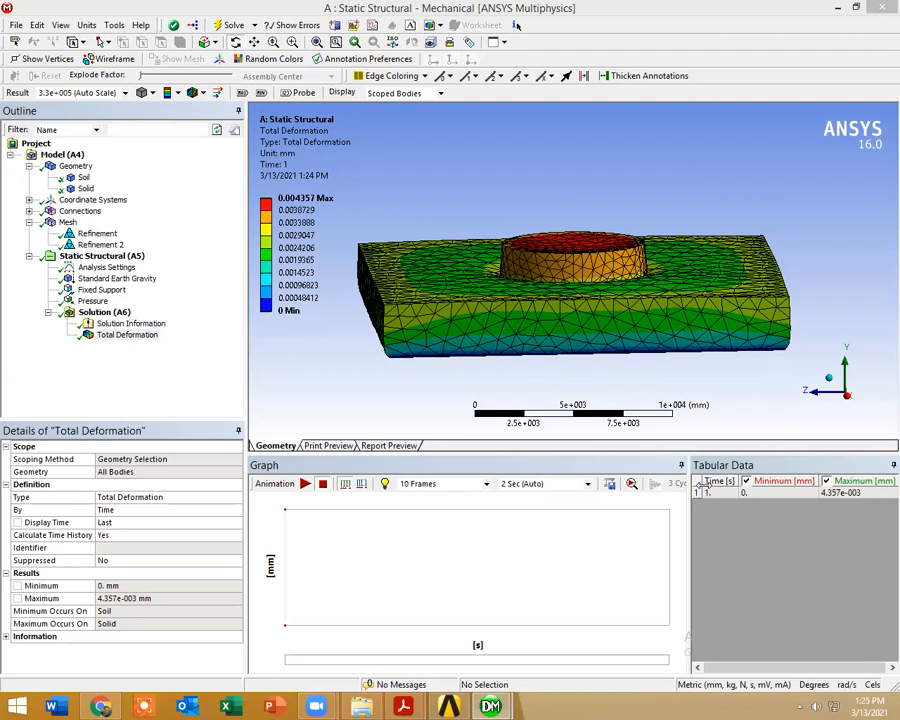
middle_click_drag(522, 420, 424, 352)
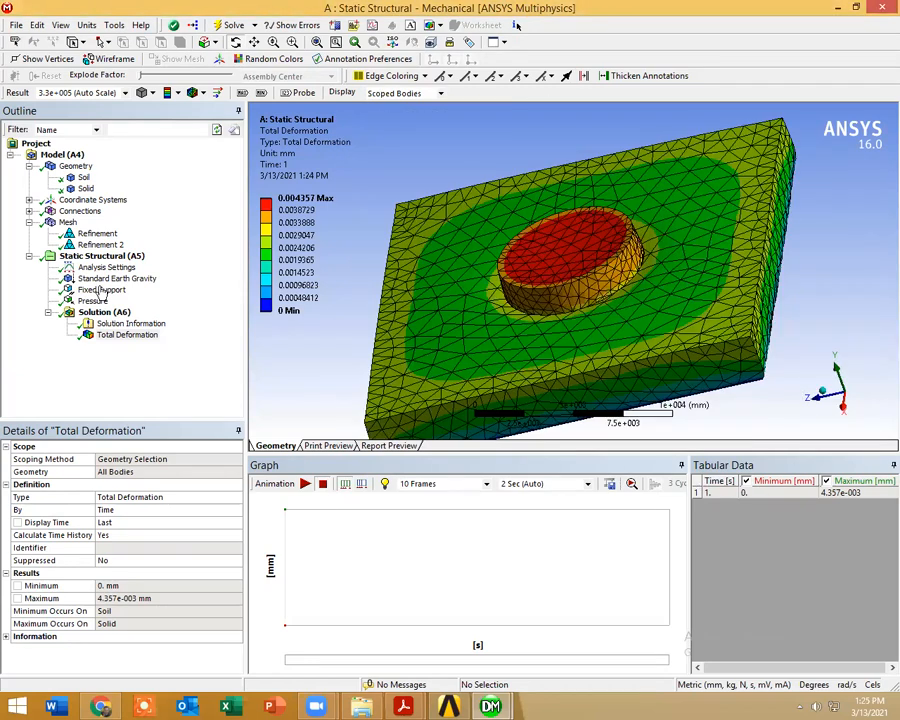
left_click(95, 301)
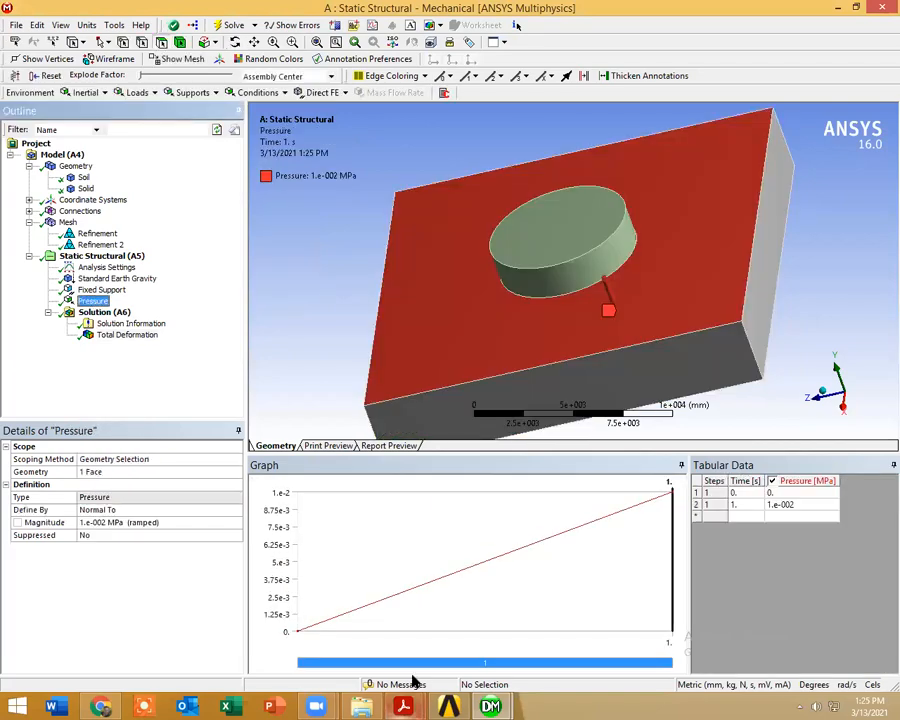
Step: Switch to 5_6206009532611559906.pdf in Adobe Acrobat Reader and examine the consolidation settlement and pore pressure figures on pages 34 and 35
mouse_move(403, 706)
left_click(446, 648)
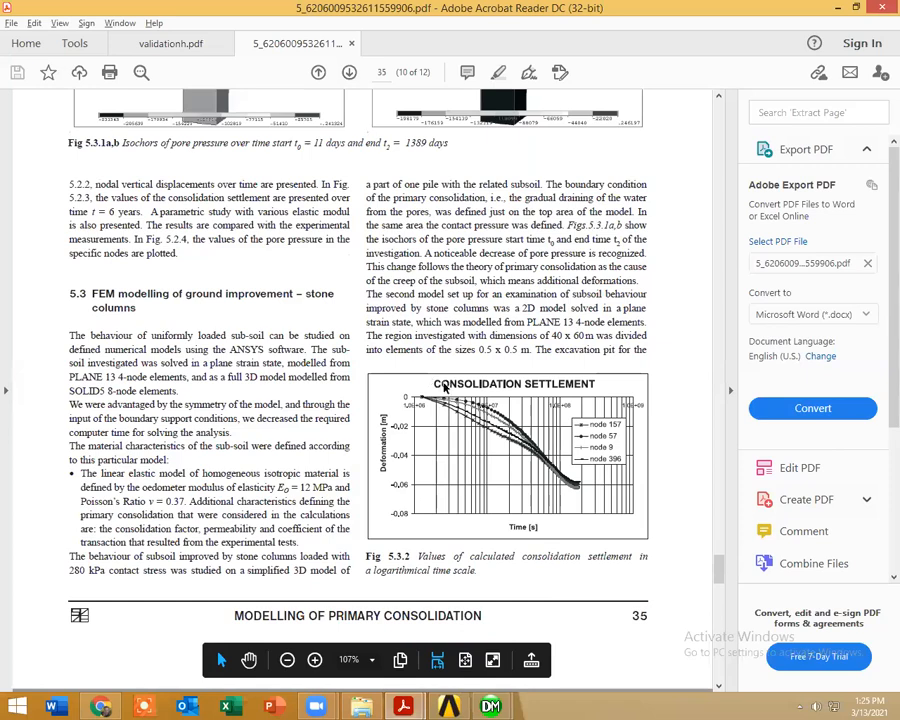
scroll(221, 253, "up", 8)
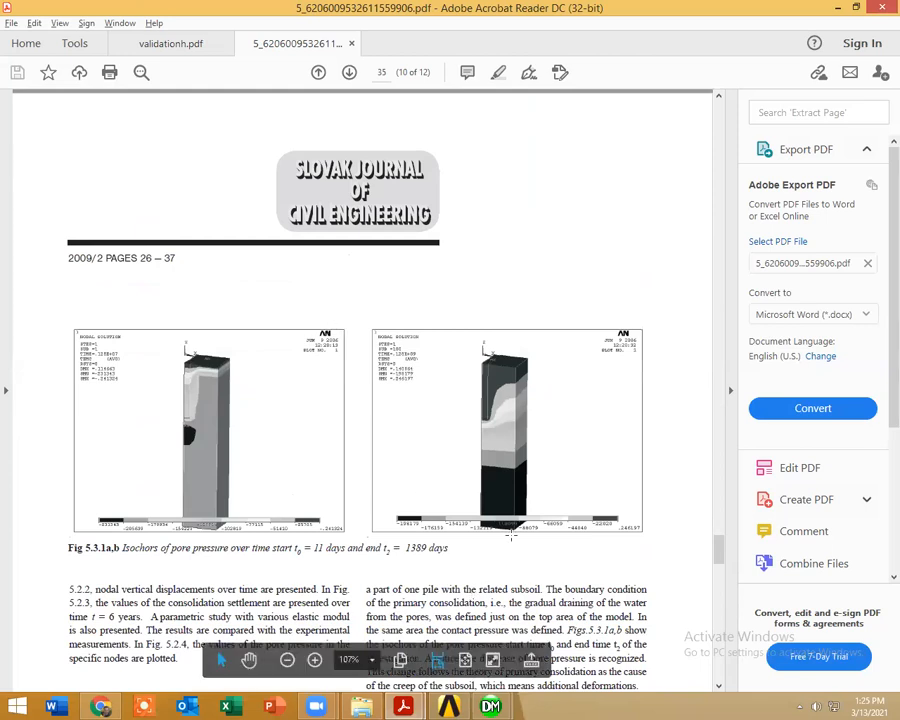
scroll(514, 418, "up", 7)
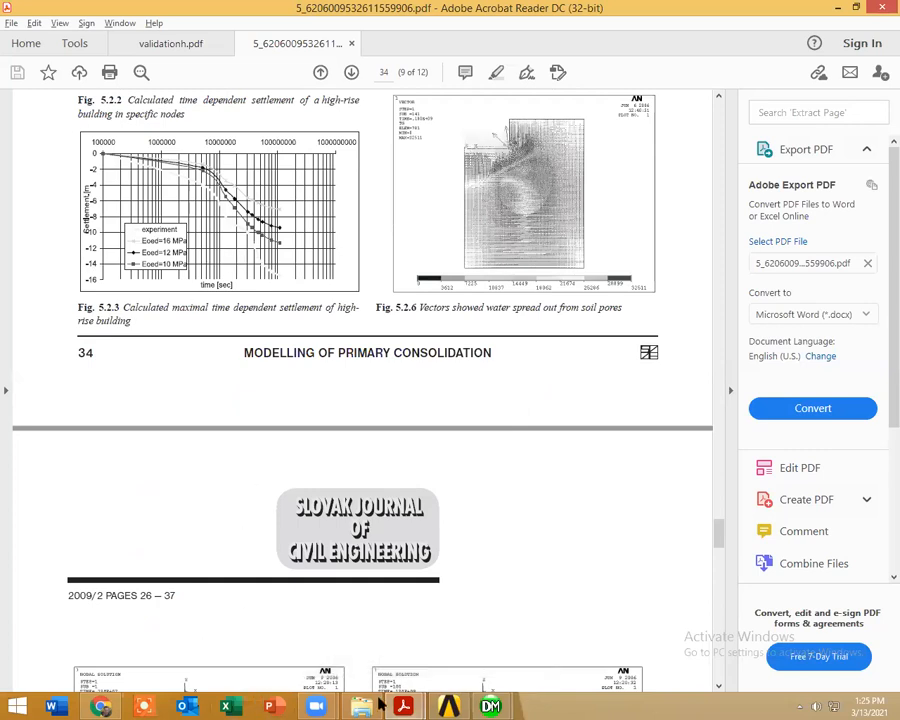
Step: Start Excel in the background and return to the static structural model in ANSYS Mechanical
left_click(226, 702)
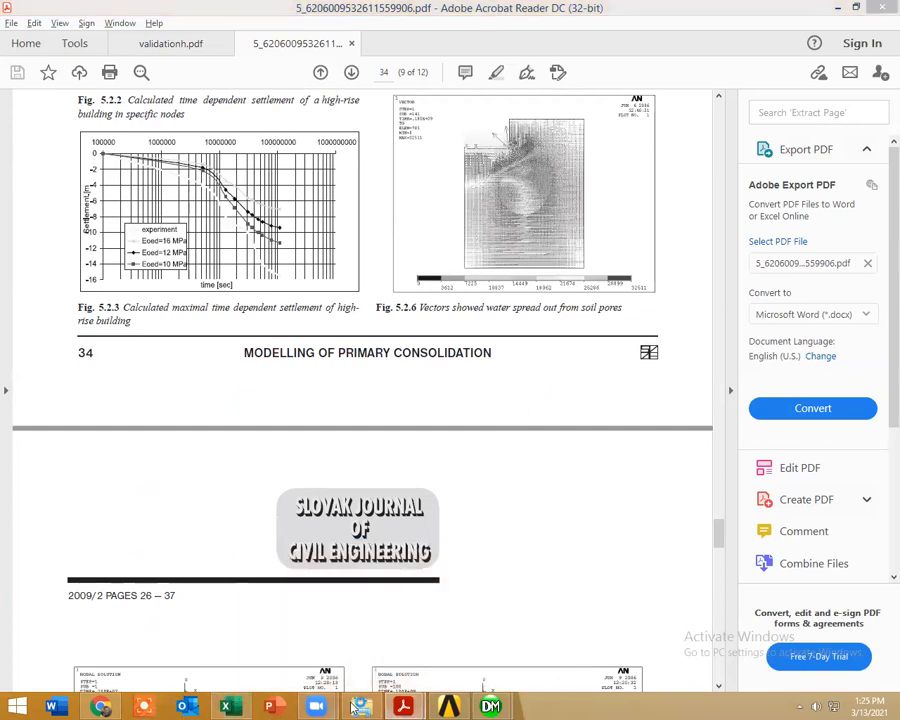
mouse_move(403, 706)
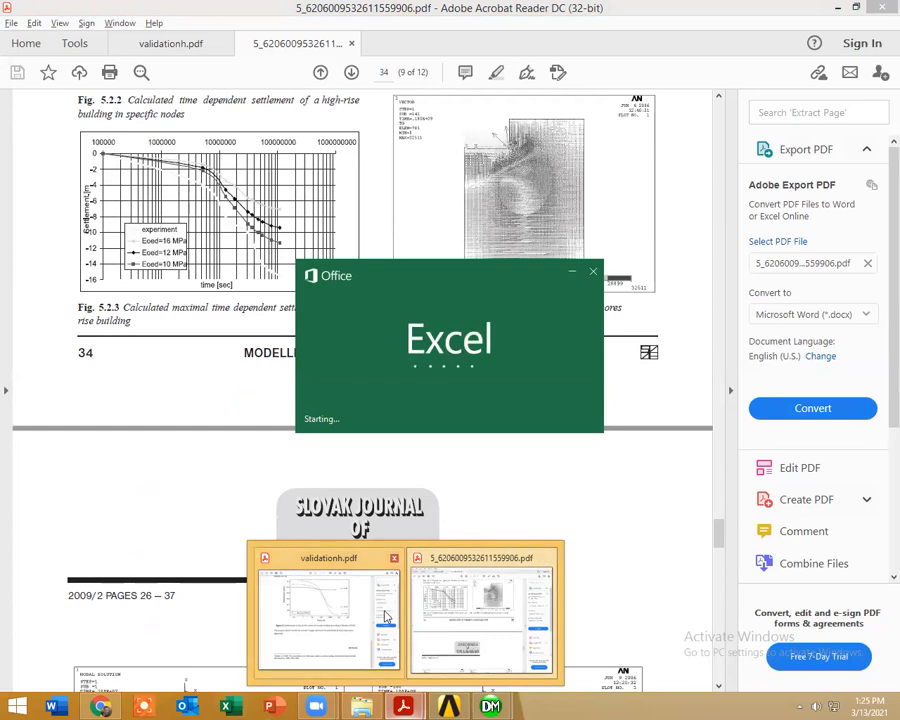
left_click(457, 614)
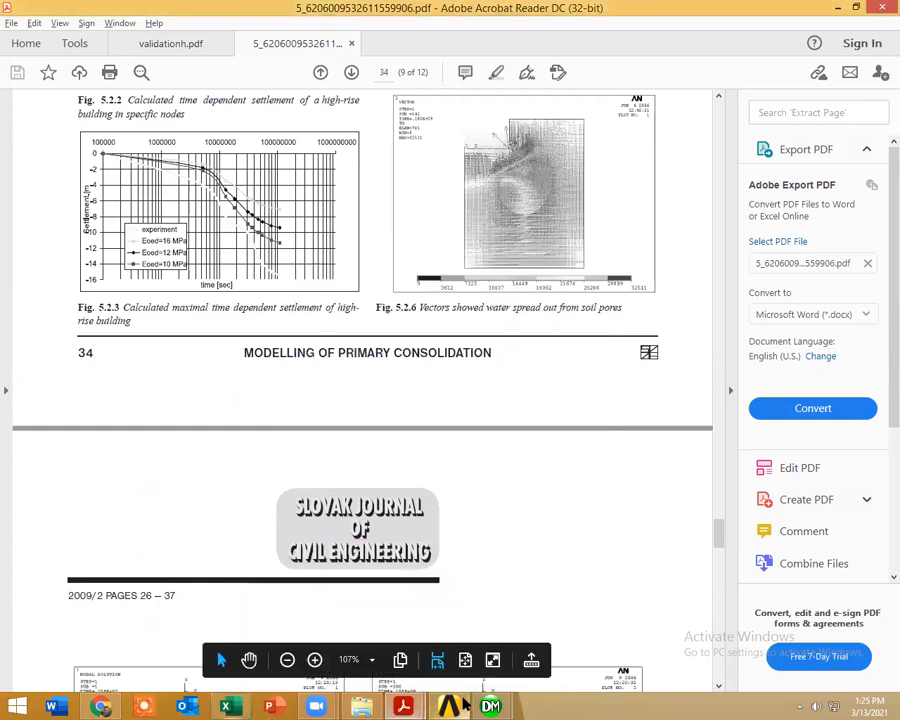
left_click(97, 706)
left_click(104, 706)
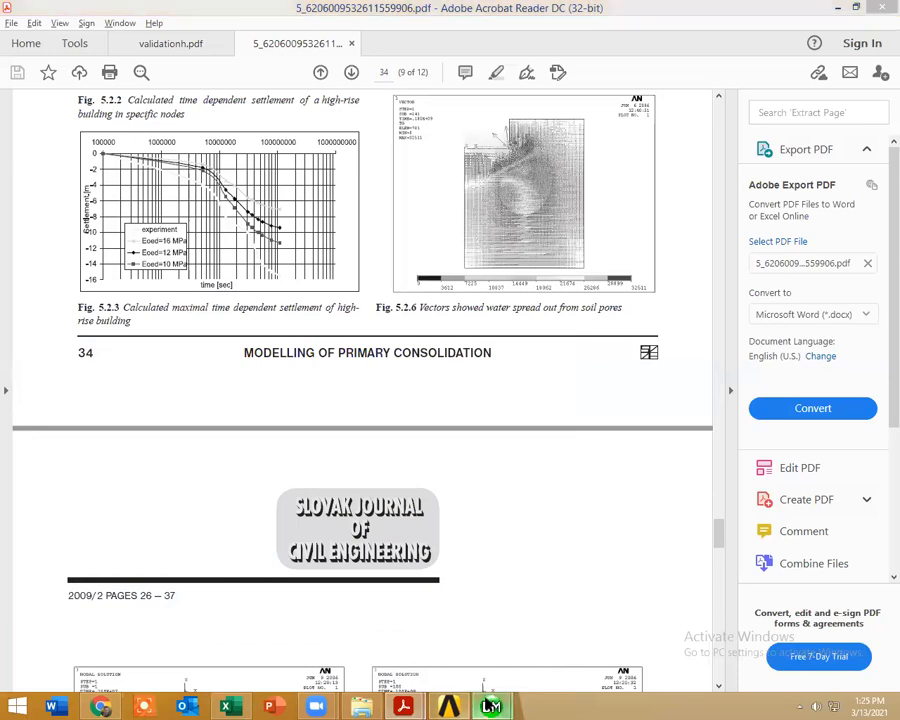
mouse_move(490, 706)
left_click(569, 612)
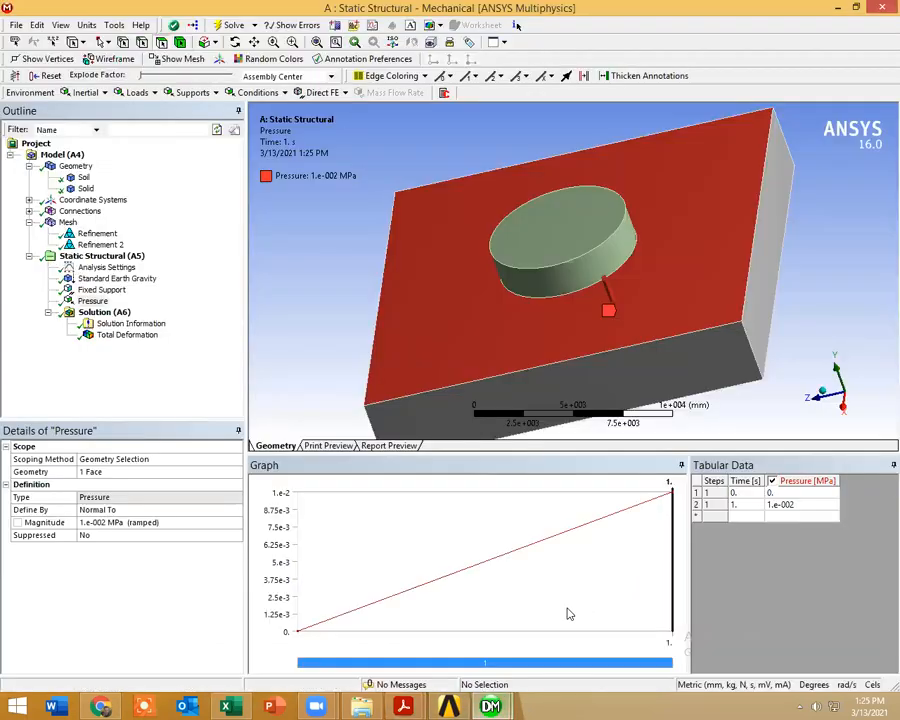
Step: Add equivalent (von-Mises) and normal stress results to the static structural solution
right_click(110, 312)
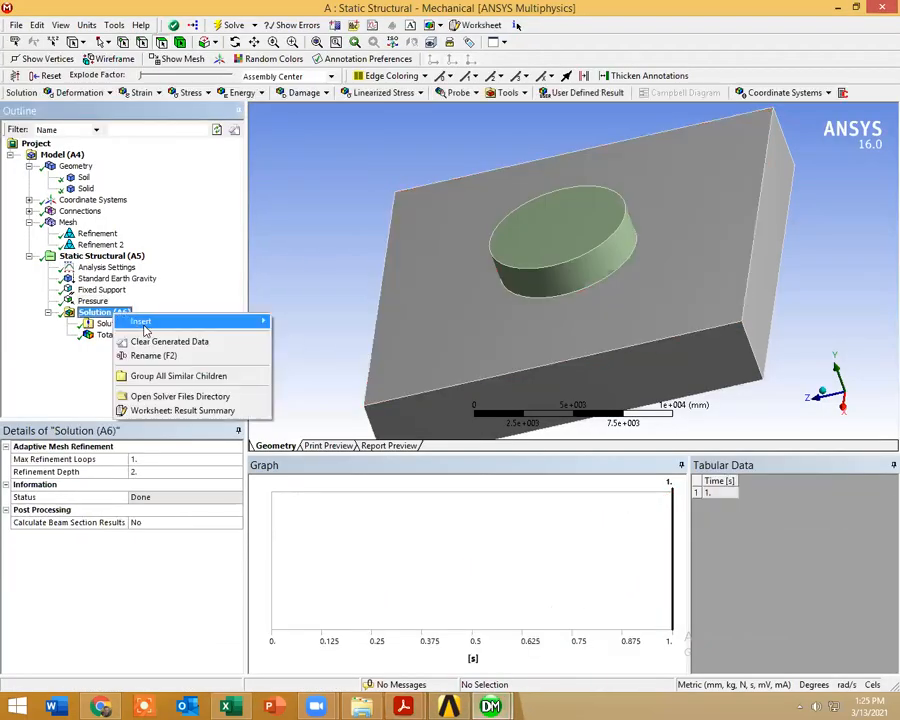
mouse_move(140, 321)
mouse_move(357, 362)
left_click(575, 362)
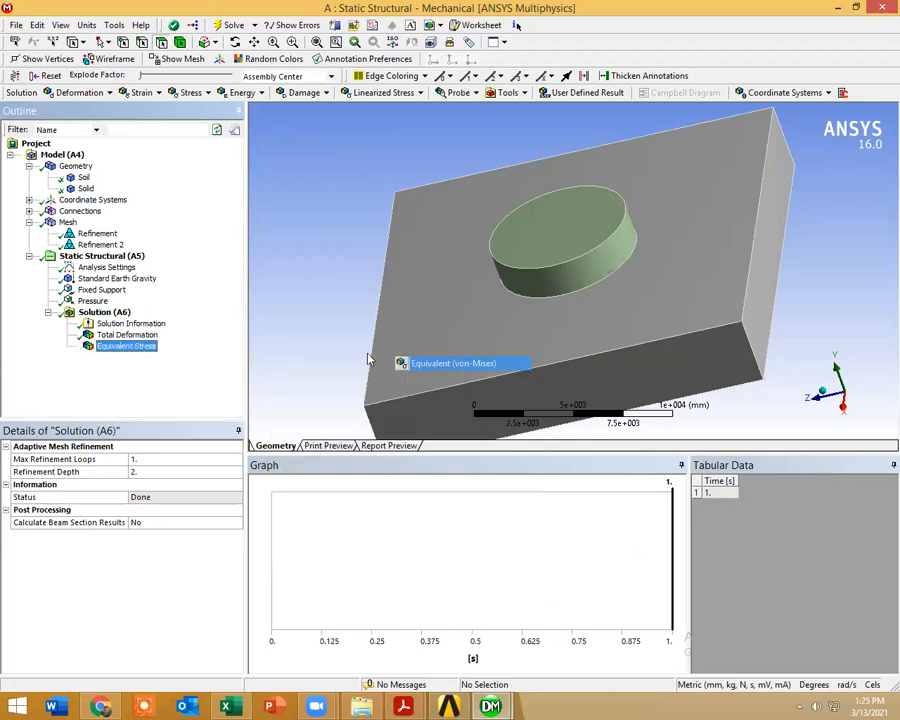
right_click(104, 316)
mouse_move(168, 330)
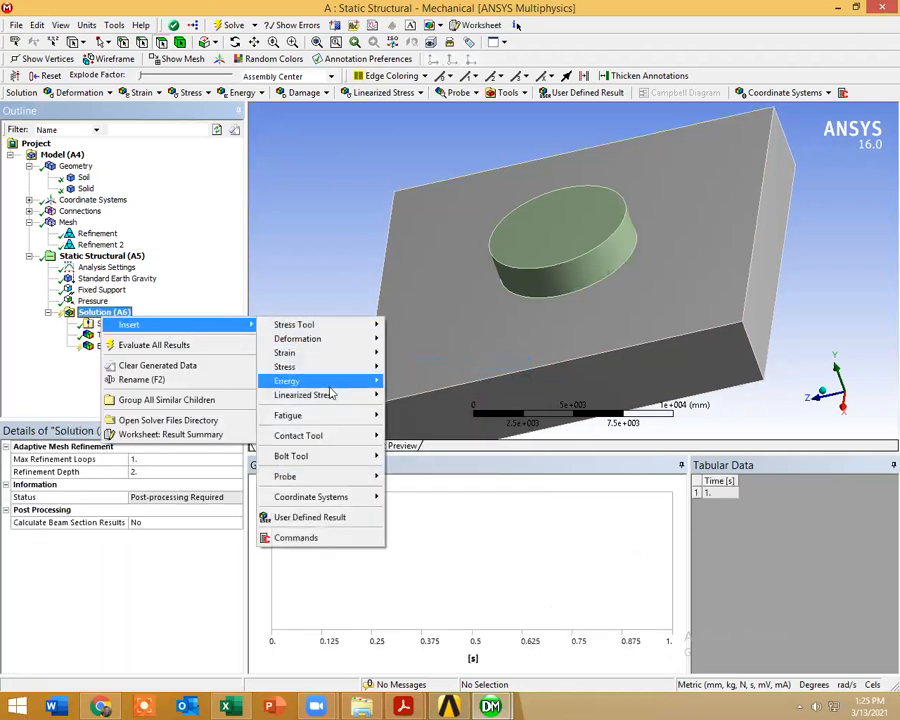
mouse_move(332, 370)
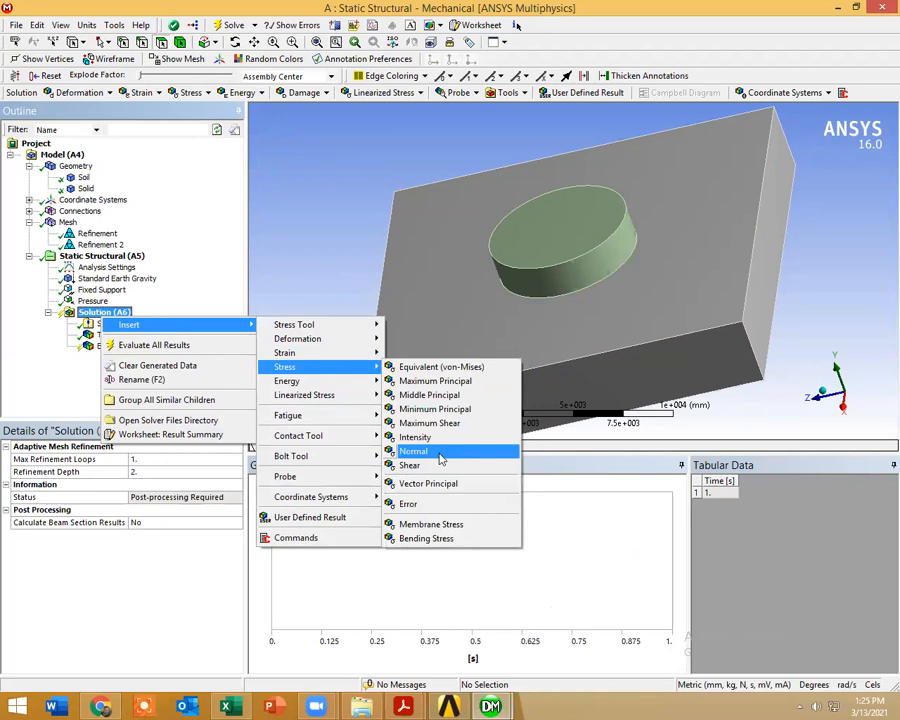
left_click(444, 455)
Step: Add shear and maximum principal stress results to the solution, and evaluate all results
left_click(105, 316)
right_click(106, 319)
mouse_move(130, 321)
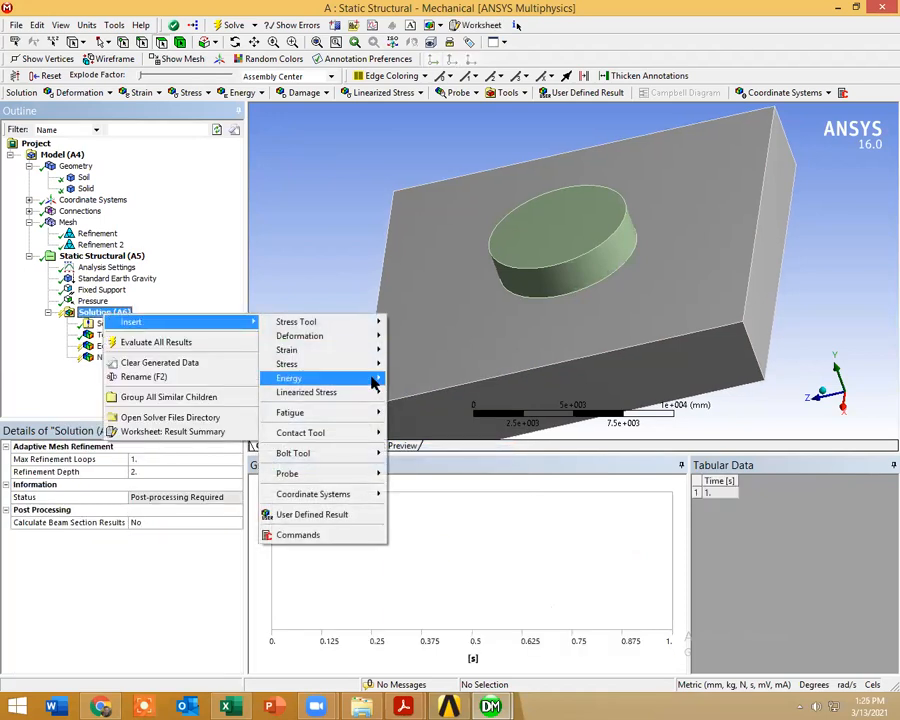
mouse_move(372, 374)
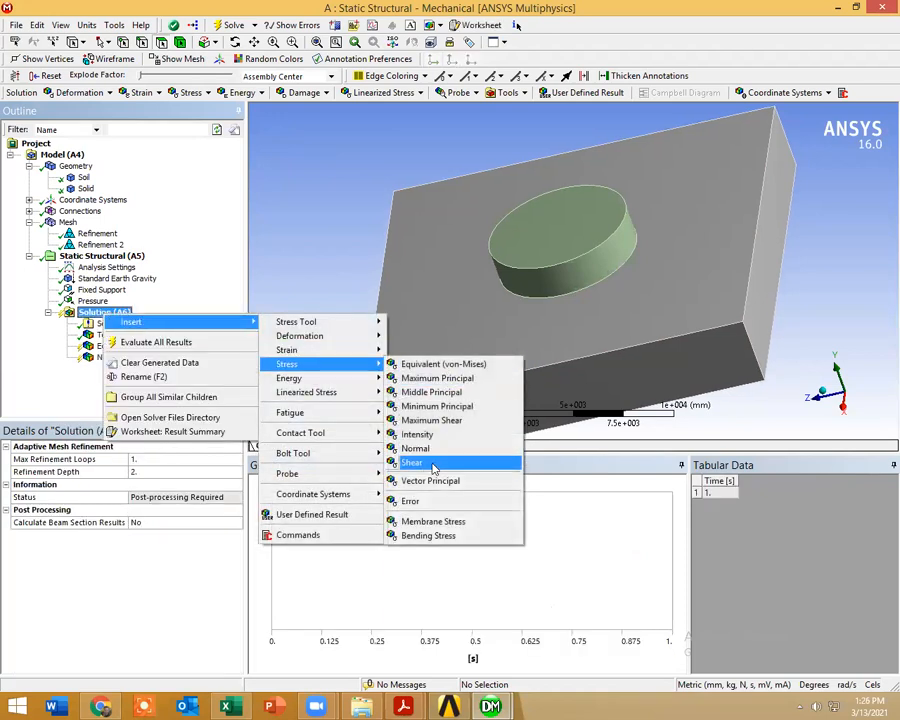
left_click(432, 462)
right_click(102, 316)
mouse_move(126, 321)
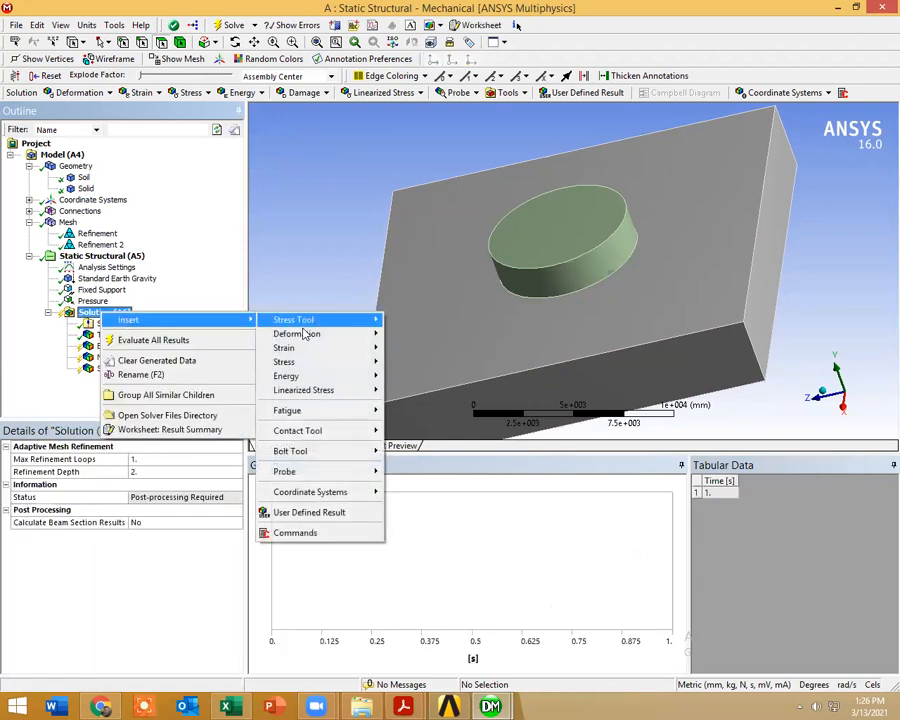
mouse_move(345, 361)
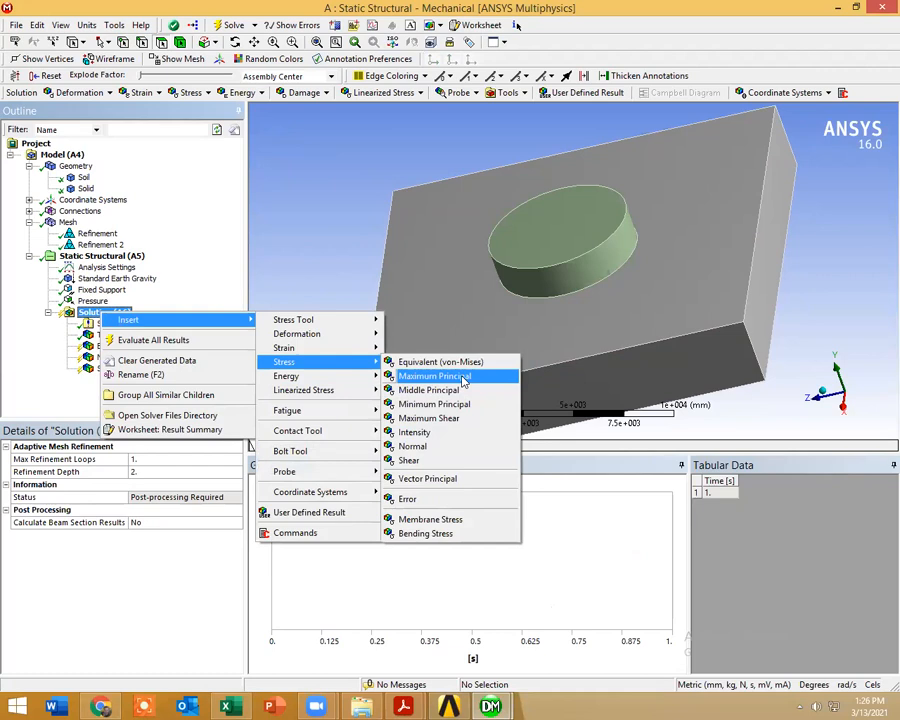
left_click(495, 376)
right_click(125, 314)
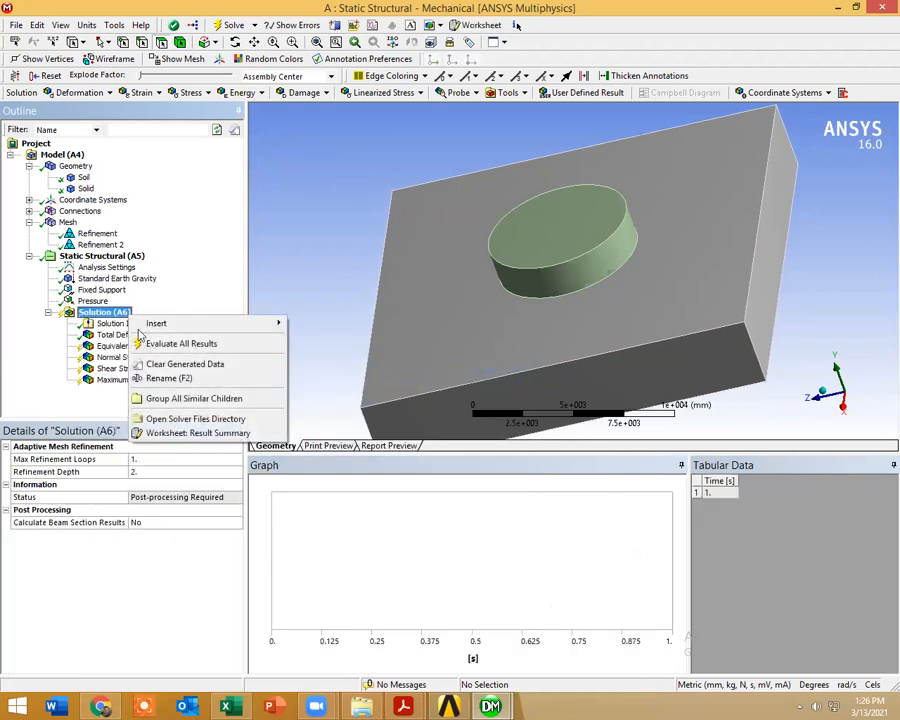
left_click(160, 343)
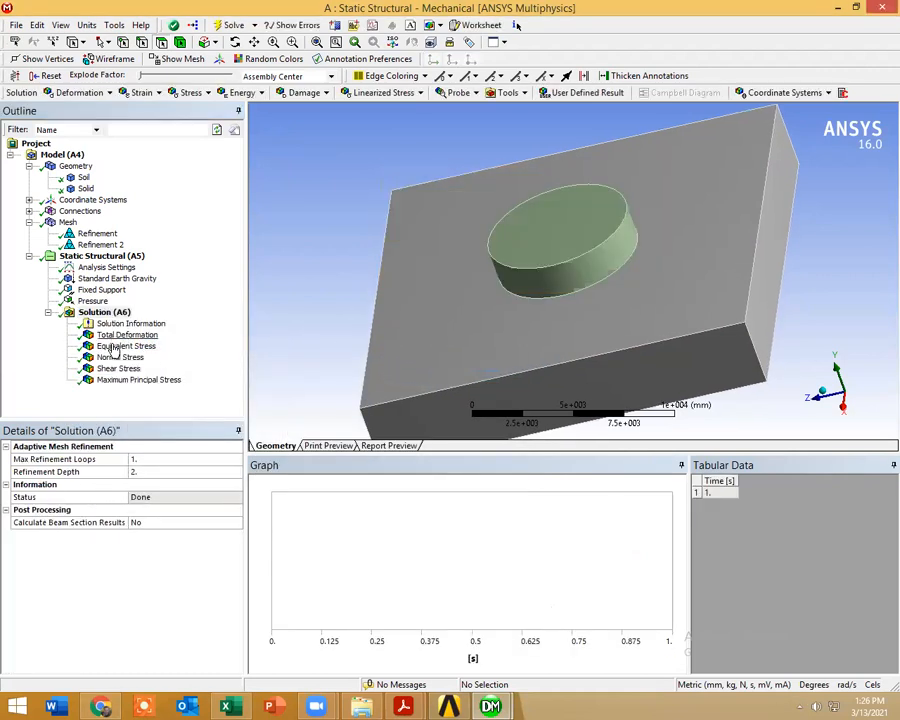
Step: Review the equivalent, normal, shear and maximum principal stress contours from above and below the soil block
left_click(118, 346)
left_click_drag(663, 347, 540, 391)
left_click(120, 357)
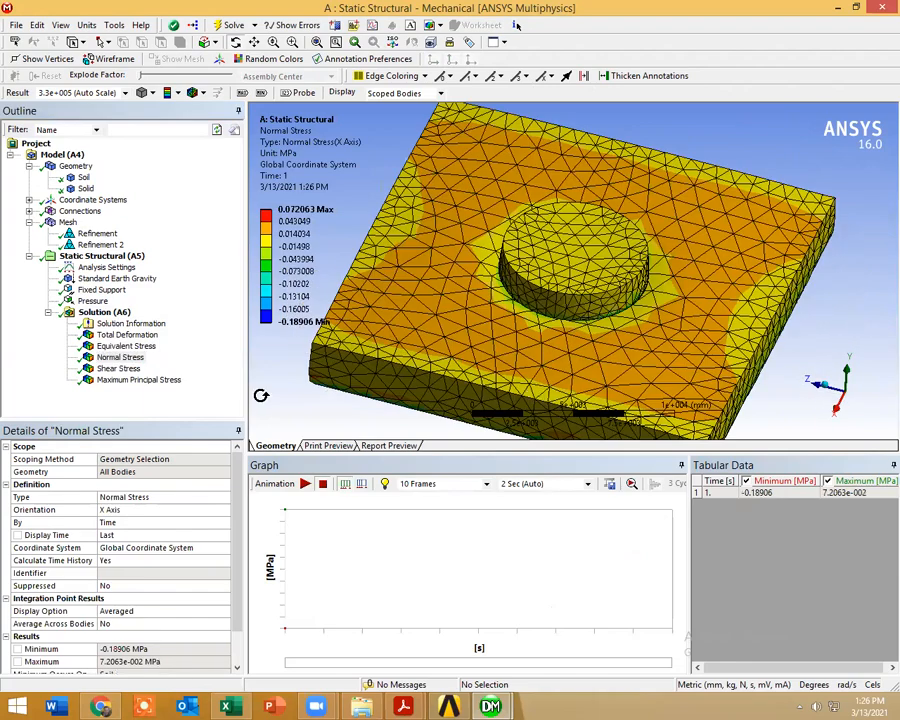
left_click(133, 370)
left_click_drag(703, 305, 700, 258)
left_click(160, 380)
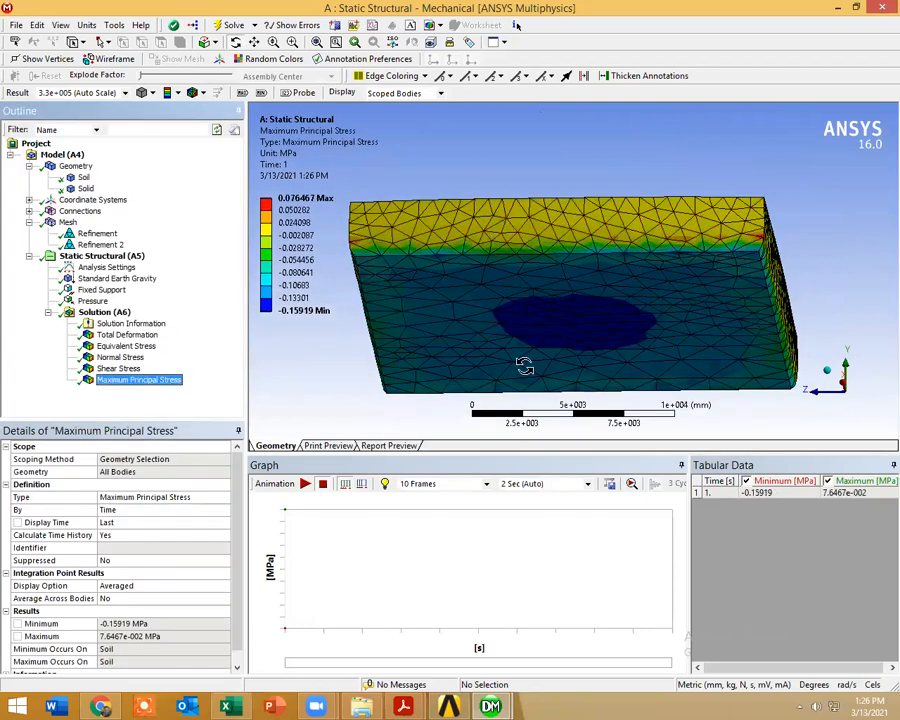
left_click_drag(683, 329, 712, 364)
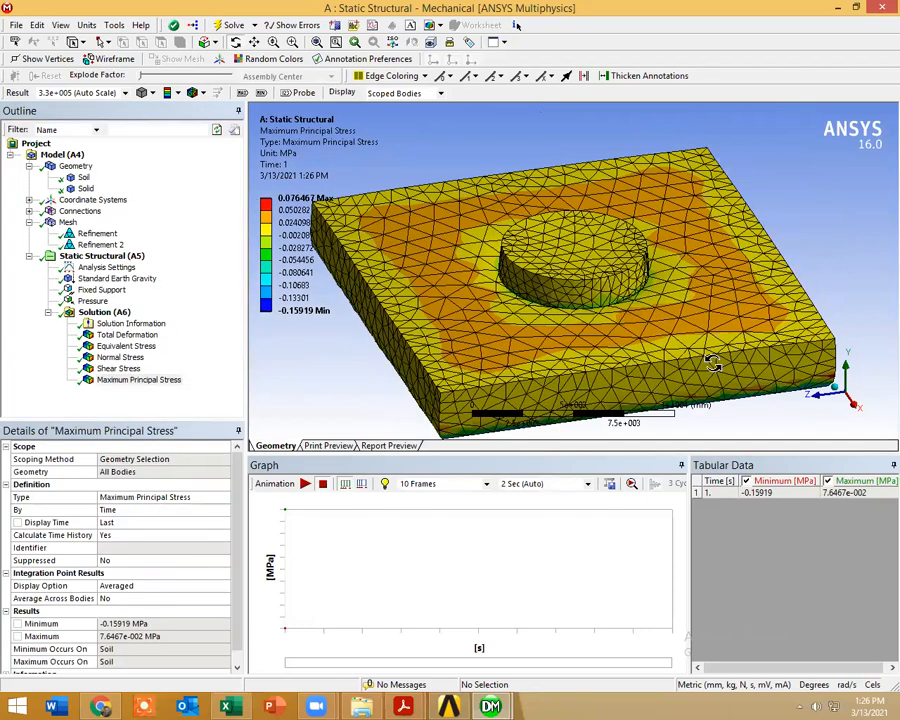
Step: Add a middle principal stress result to the solution, evaluate it and inspect its contour
right_click(126, 313)
mouse_move(153, 324)
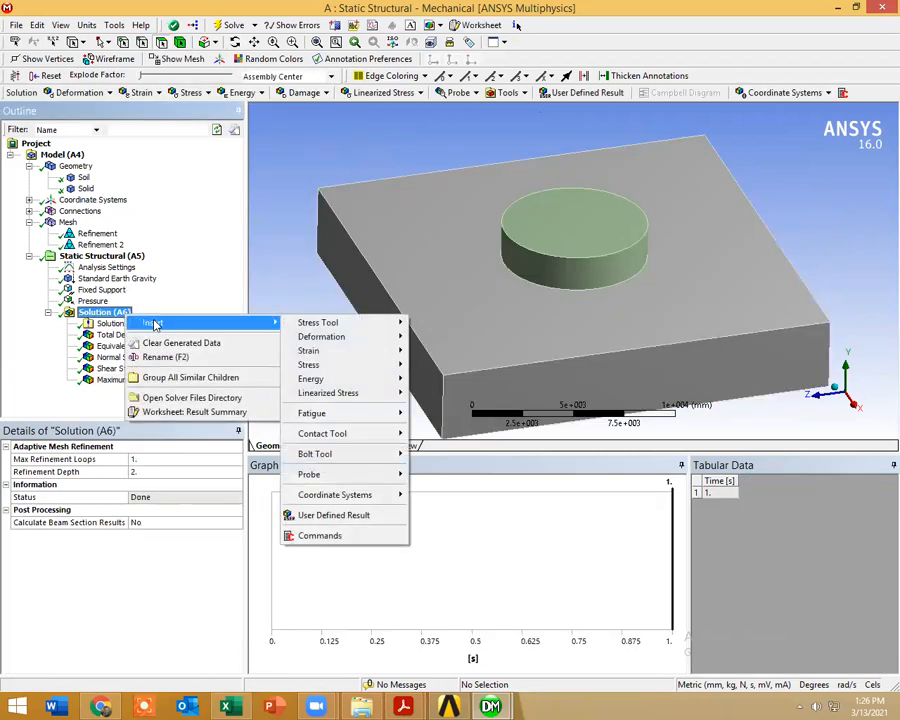
mouse_move(327, 366)
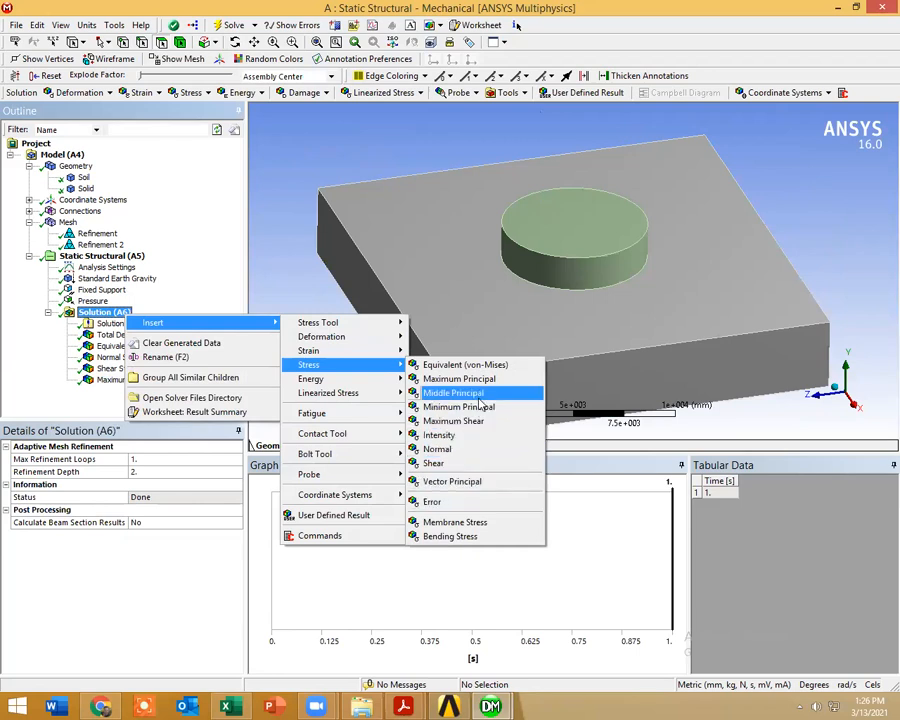
left_click(455, 393)
right_click(128, 394)
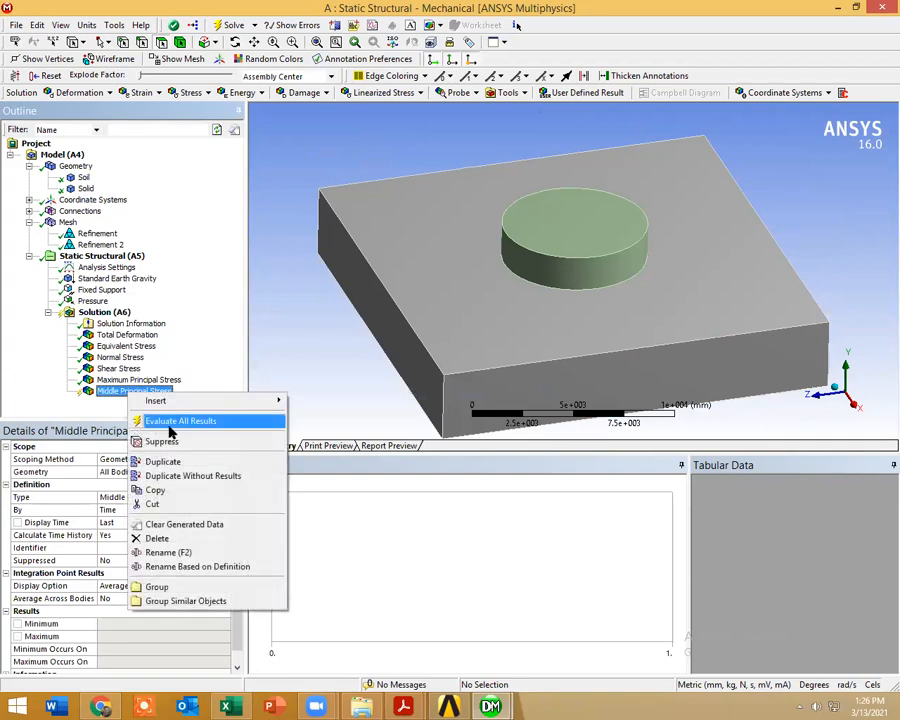
left_click(171, 421)
middle_click_drag(461, 323, 476, 287)
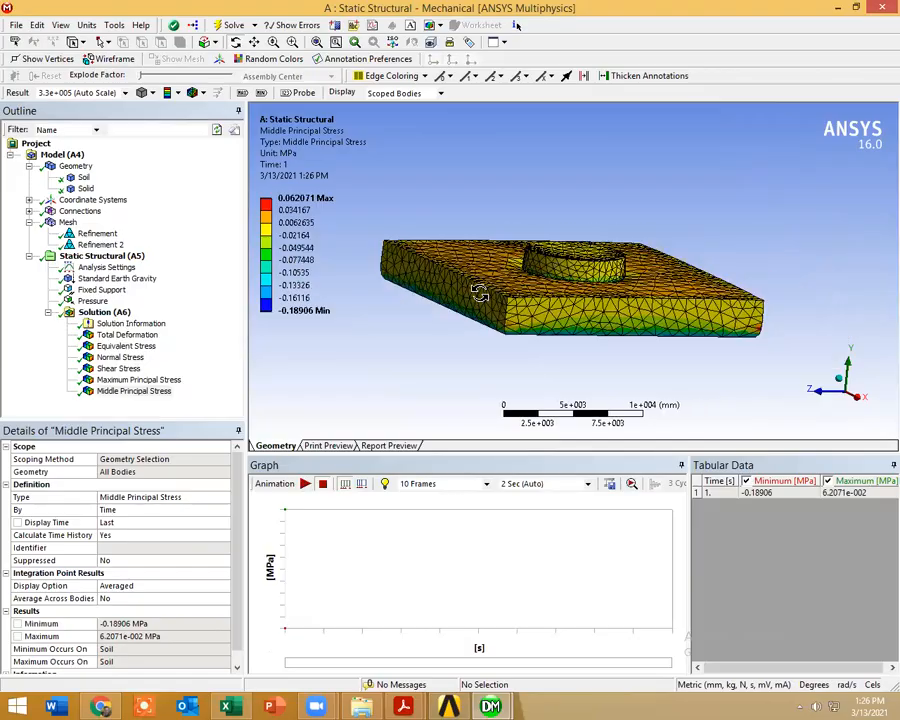
Step: Switch to Excel and create a blank workbook
left_click(231, 706)
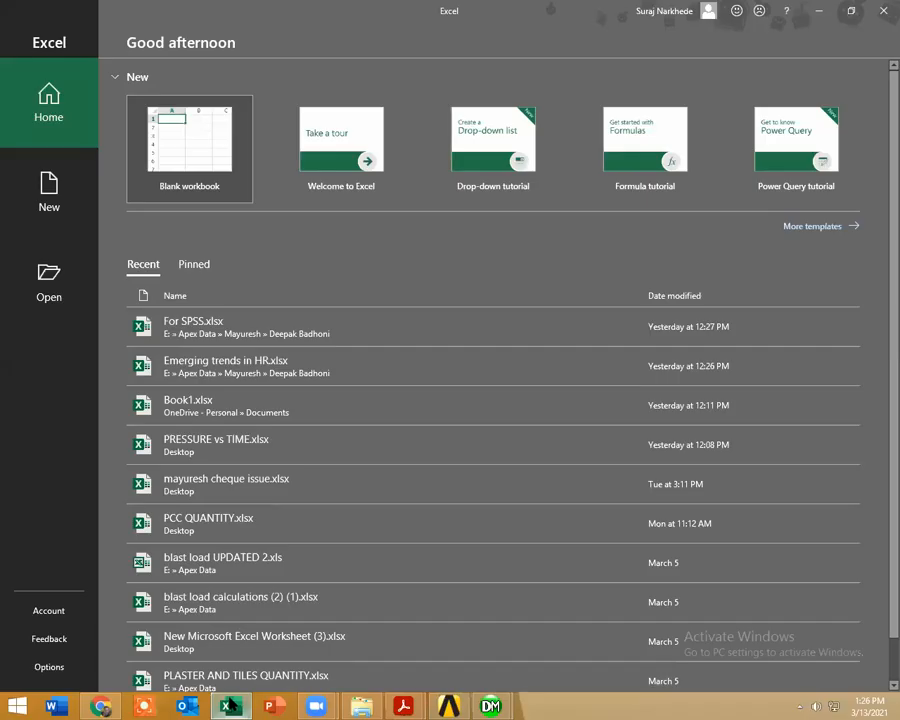
double_click(166, 159)
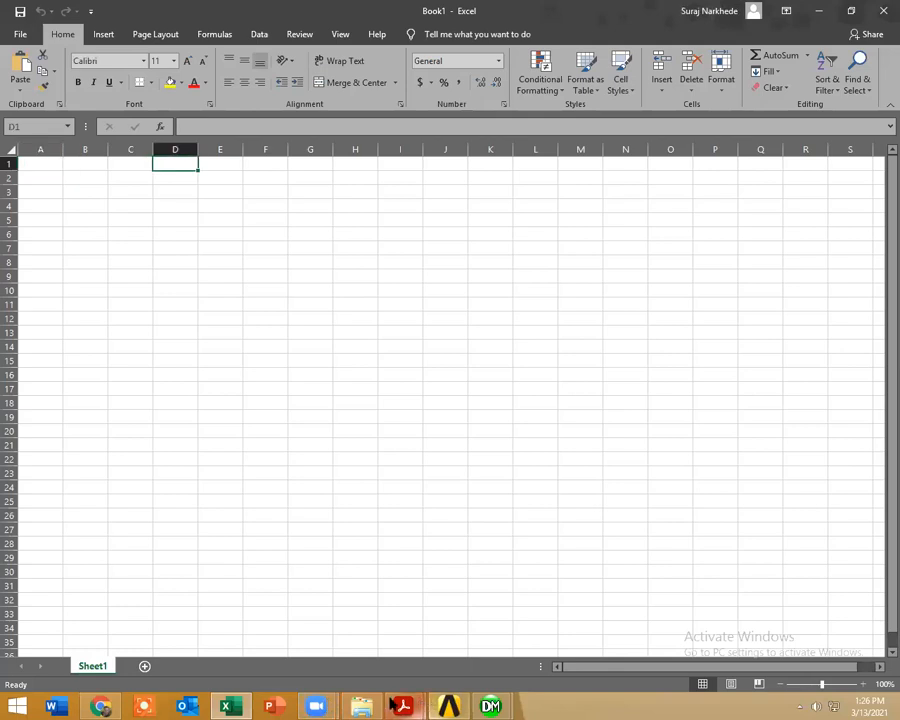
mouse_move(98, 706)
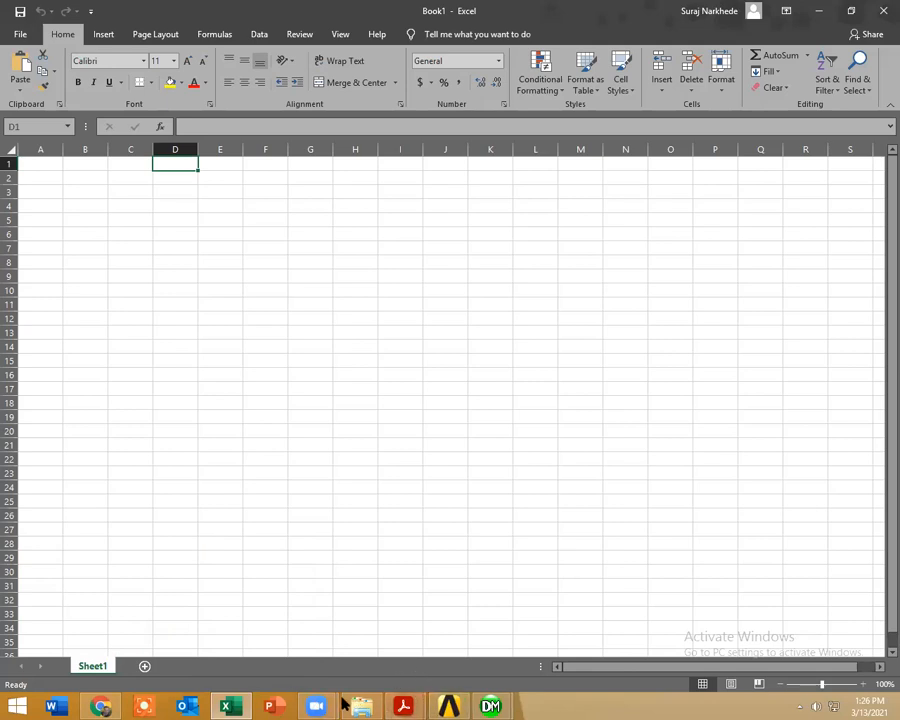
Step: Switch to validationh.pdf in Adobe Acrobat Reader and select the time axis values of the Booker settlement chart in Figure 2
left_click(403, 706)
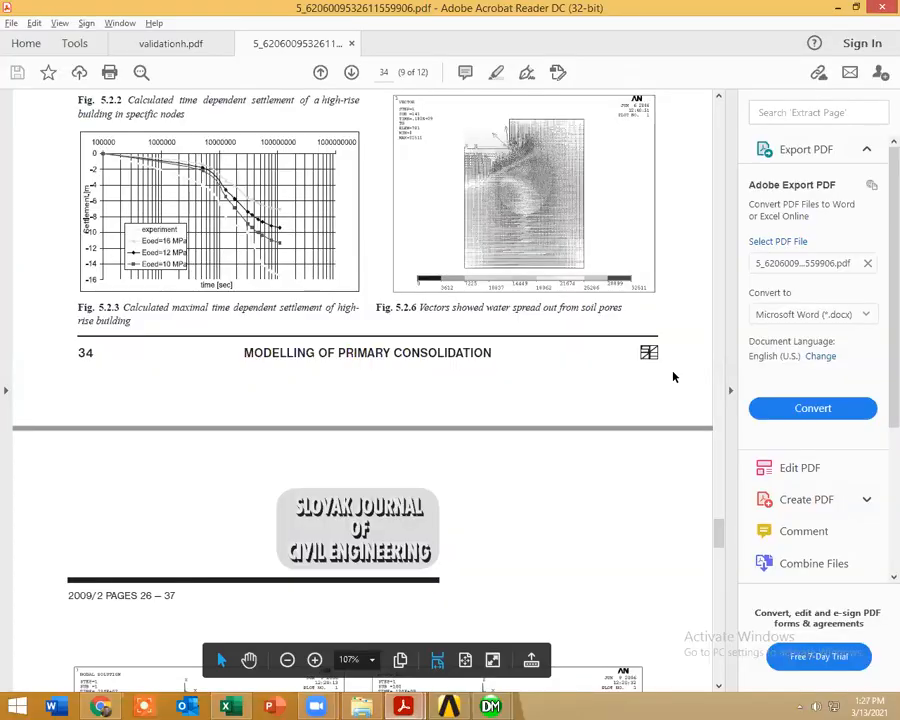
scroll(291, 432, "up", 1)
mouse_move(407, 705)
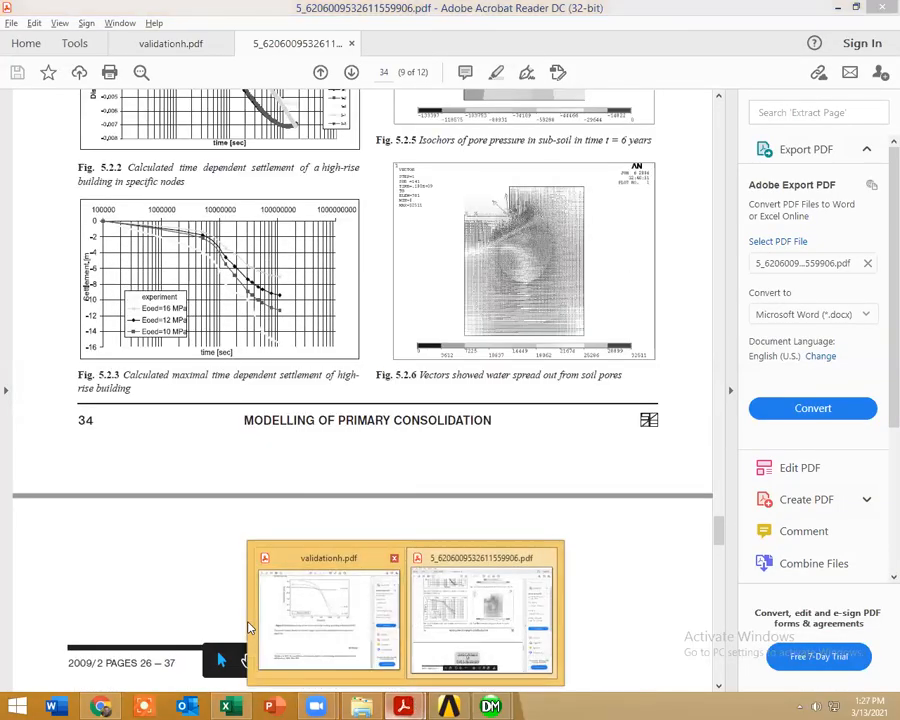
left_click(327, 616)
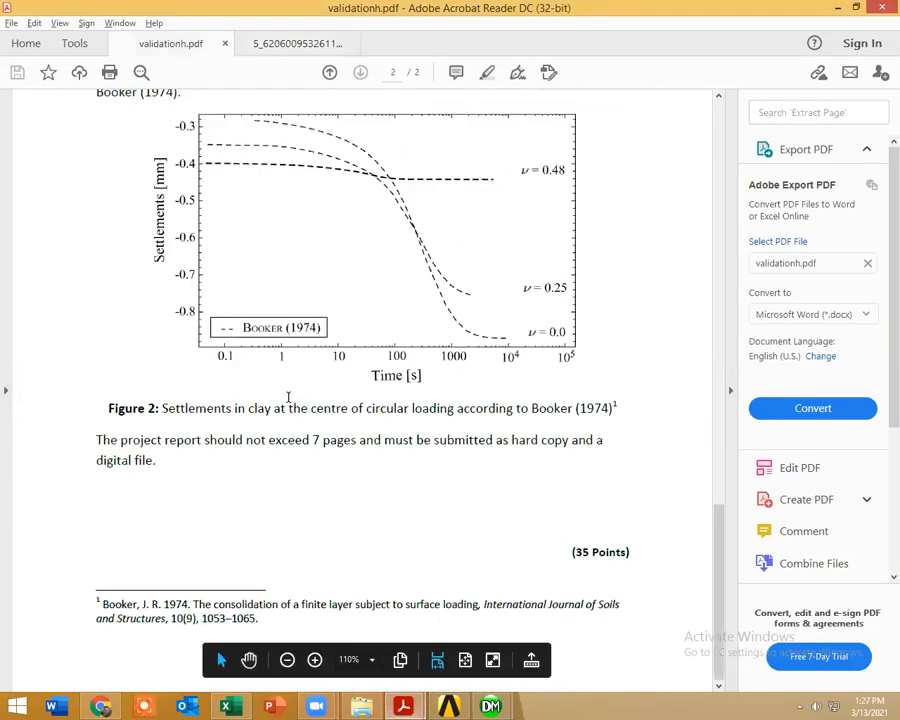
left_click_drag(217, 352, 586, 366)
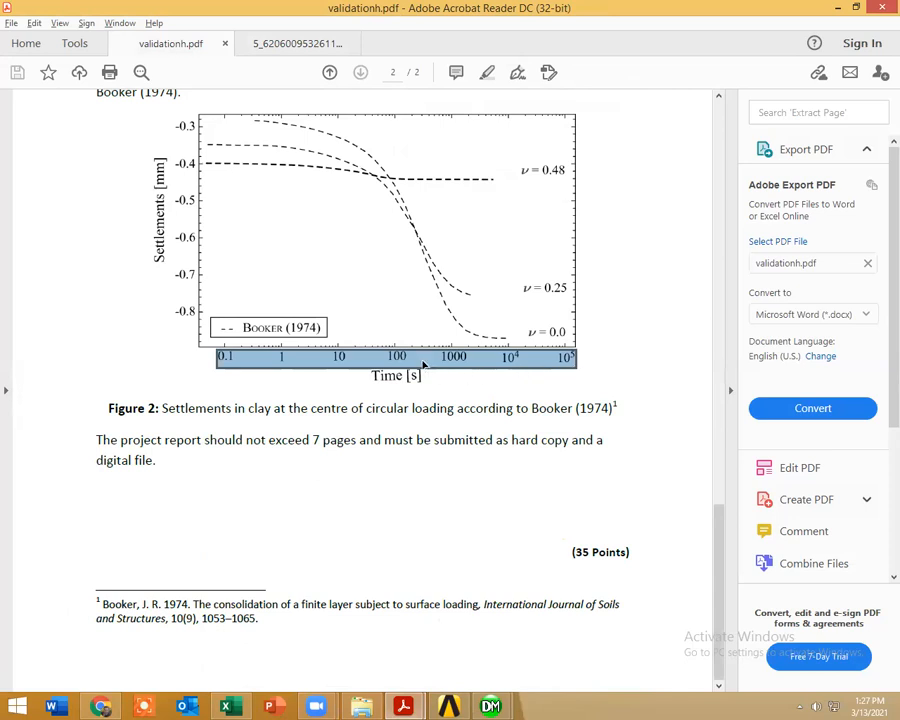
Step: Switch to the ANSYS Mechanical model and set the number of steps in the analysis settings to 100
left_click(400, 362)
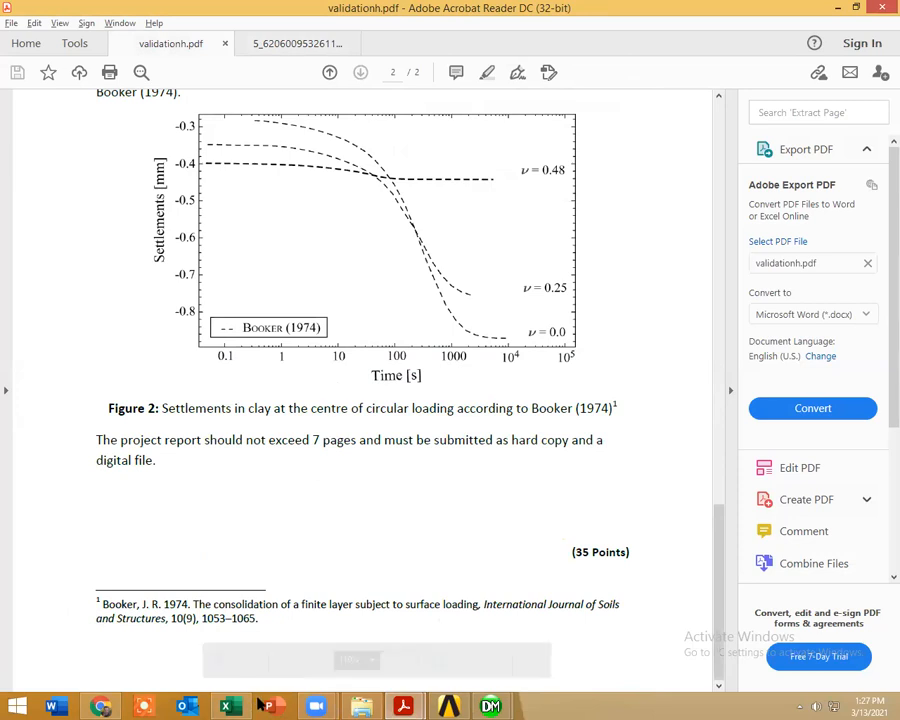
mouse_move(489, 706)
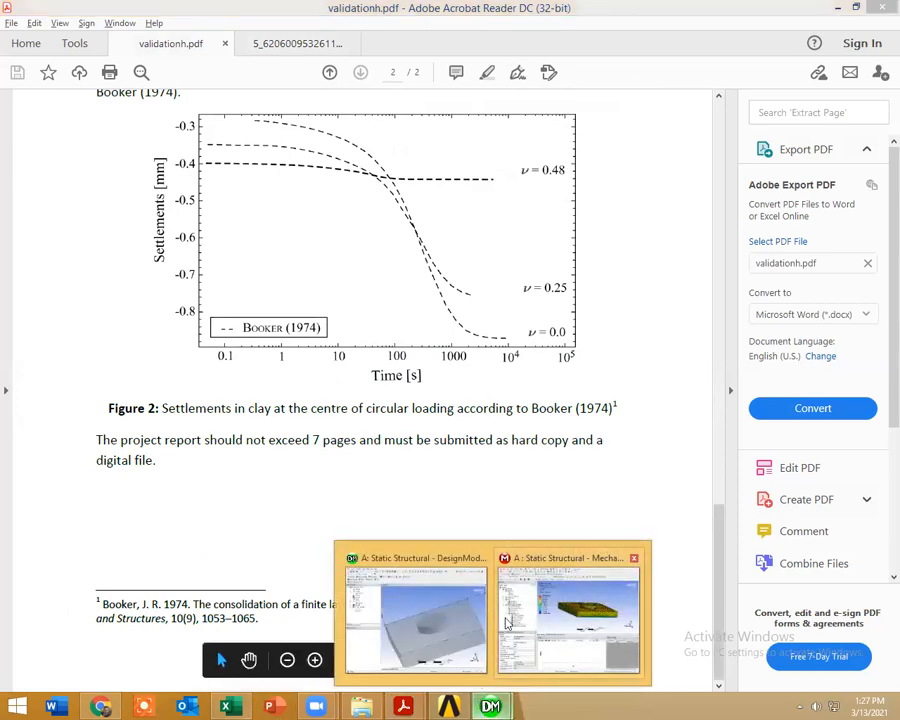
left_click(568, 612)
left_click(108, 268)
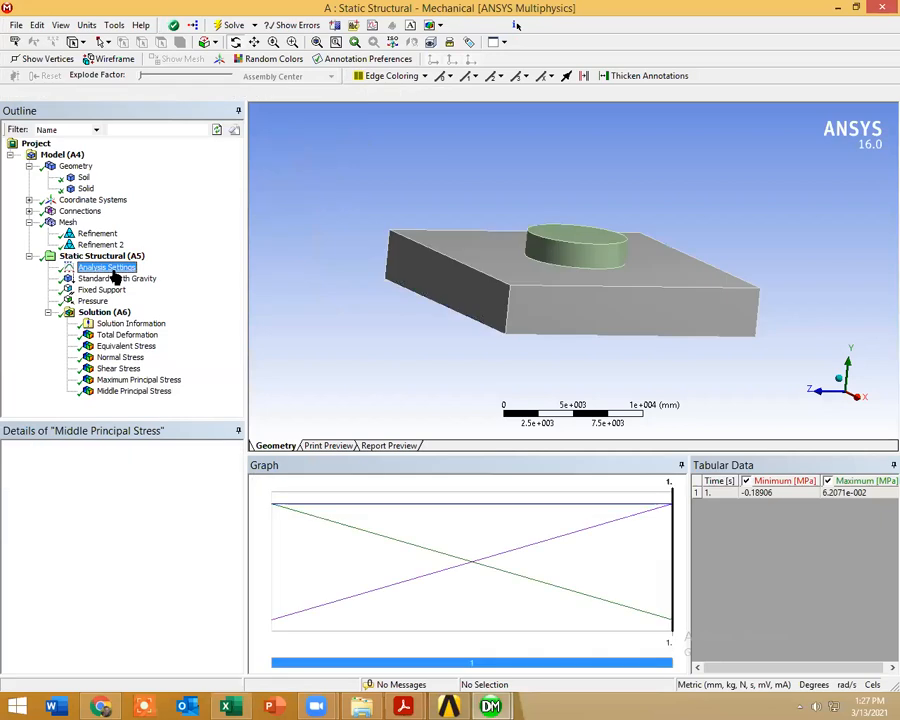
left_click(122, 458)
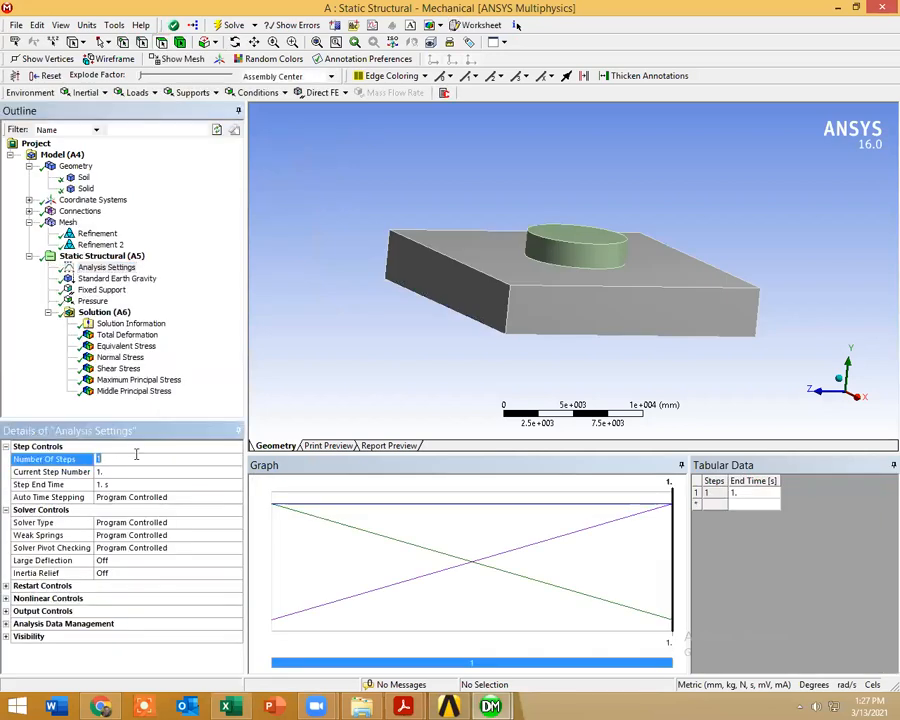
type("100")
key("Return")
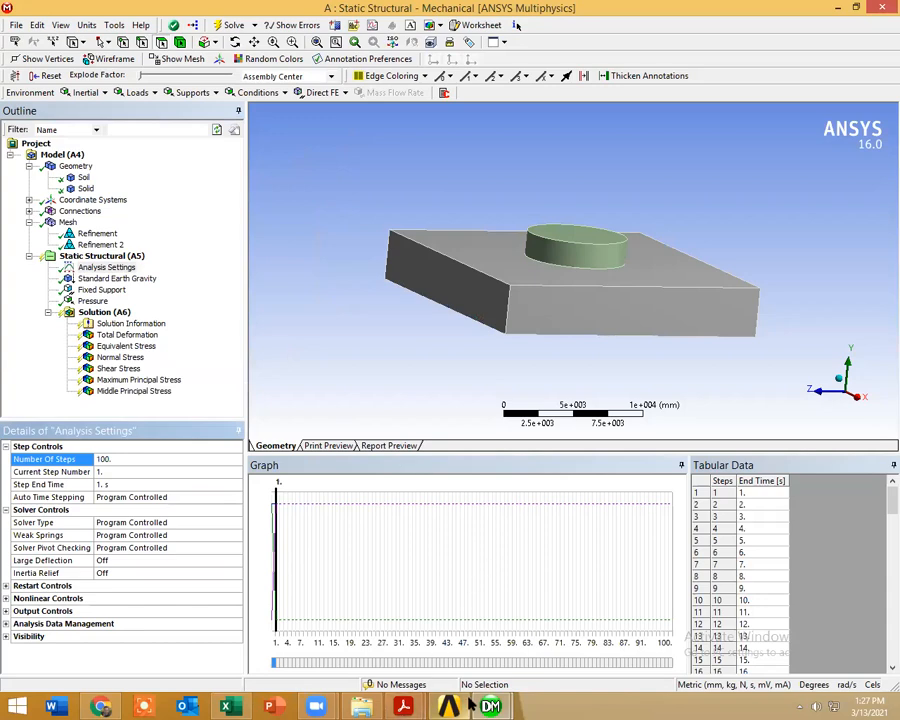
Step: Switch to the blank Excel workbook and fill D10:D109 with a series from 1 to 100
left_click(200, 656)
left_click(175, 290)
type("1")
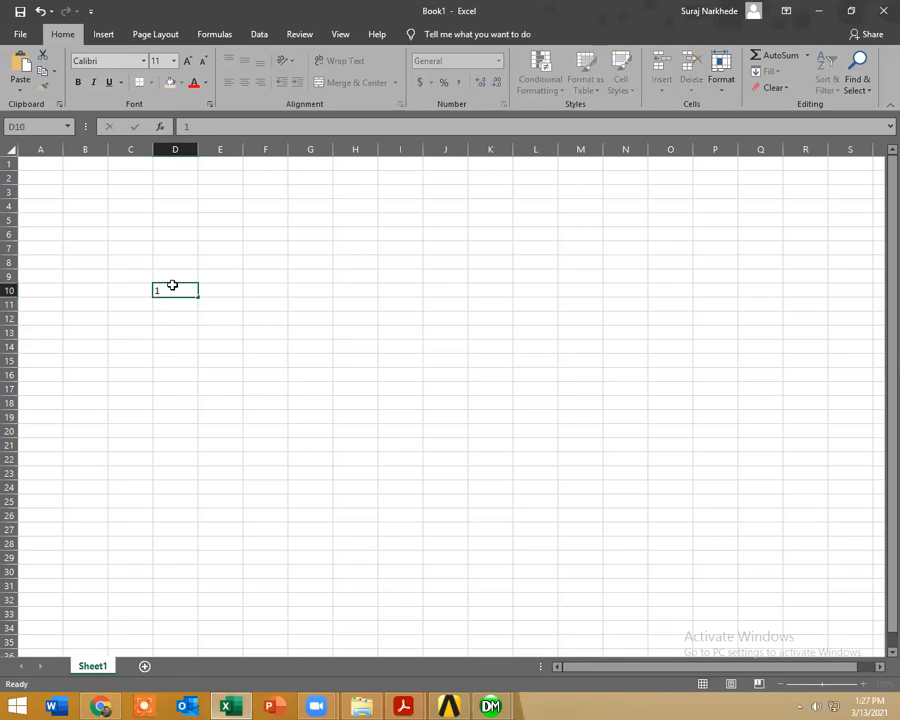
key("Return")
type("2")
key("Return")
type("3")
key("Return")
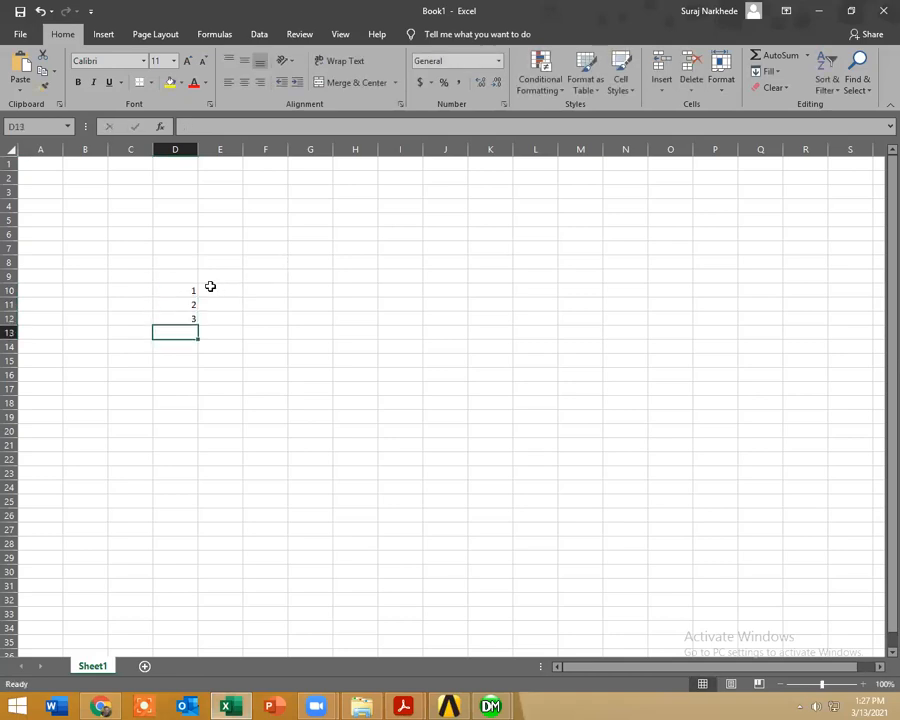
mouse_move(183, 289)
left_mouse_down()
mouse_move(200, 319)
mouse_move(185, 474)
mouse_move(185, 640)
mouse_move(185, 418)
mouse_move(201, 165)
left_mouse_up()
scroll(273, 330, "up", 6)
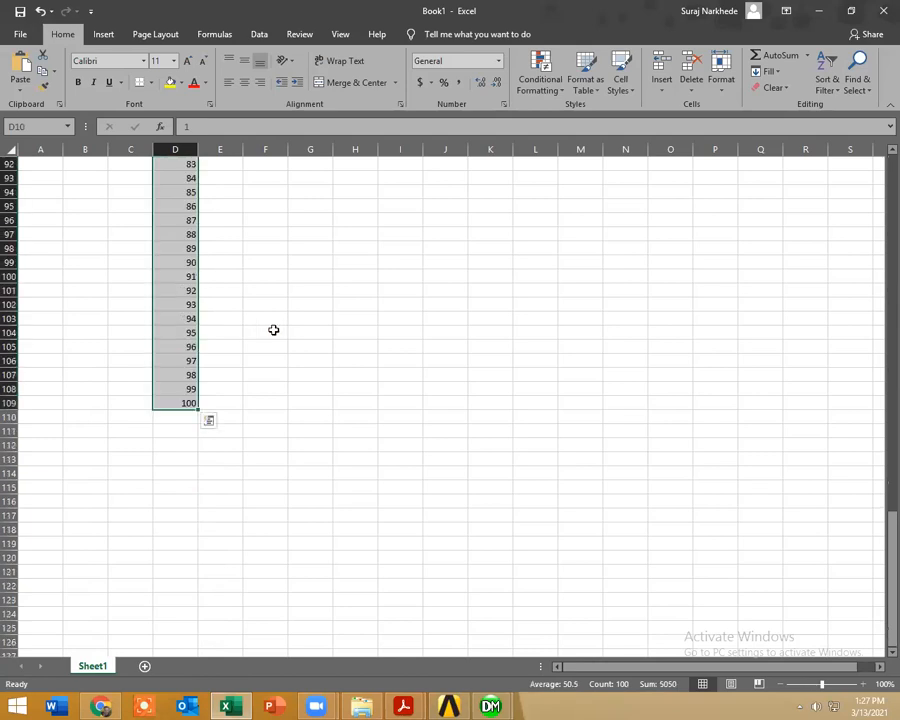
scroll(273, 330, "up", 20)
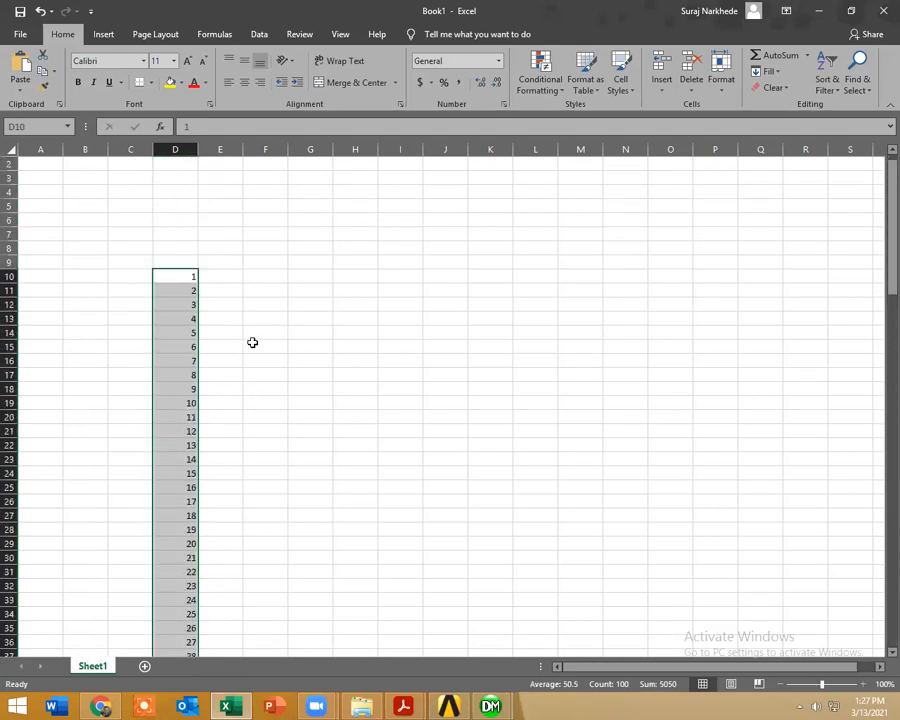
left_click(237, 275)
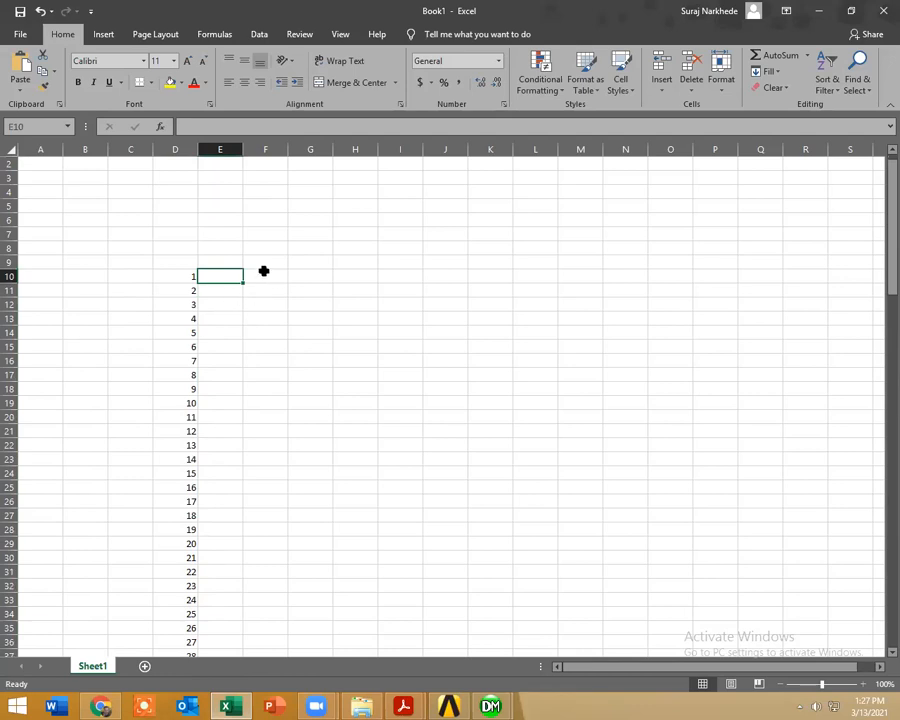
key("alt")
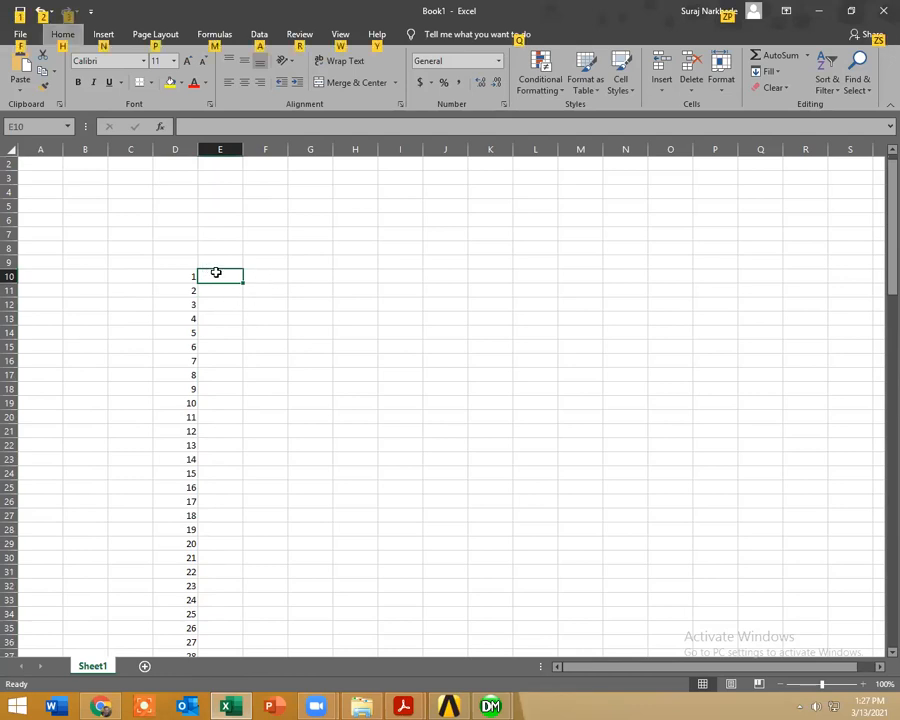
left_click(259, 320)
scroll(259, 320, "down", 6)
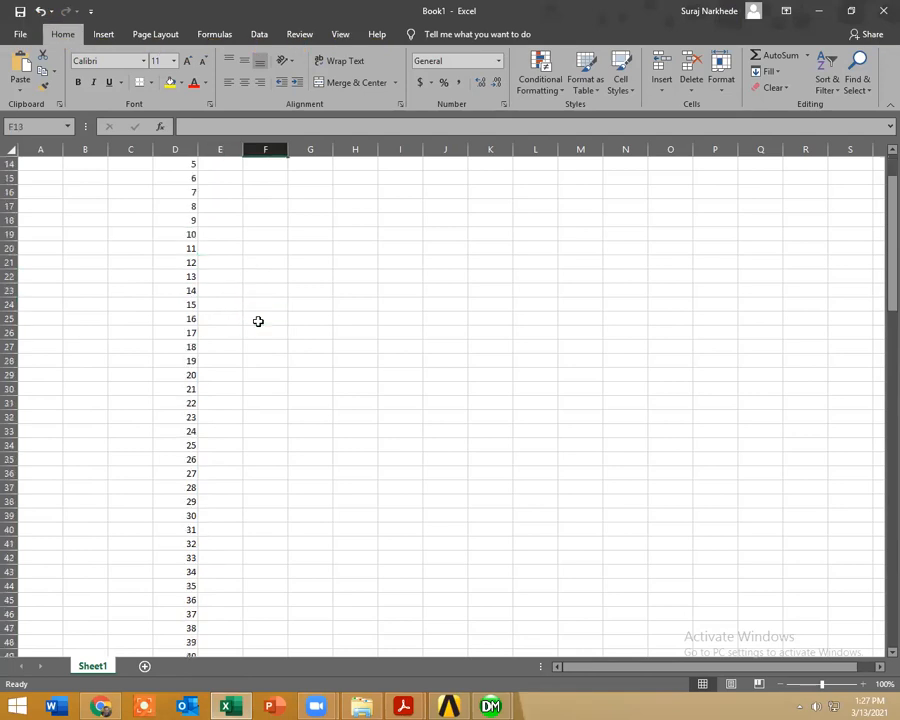
scroll(259, 321, "down", 20)
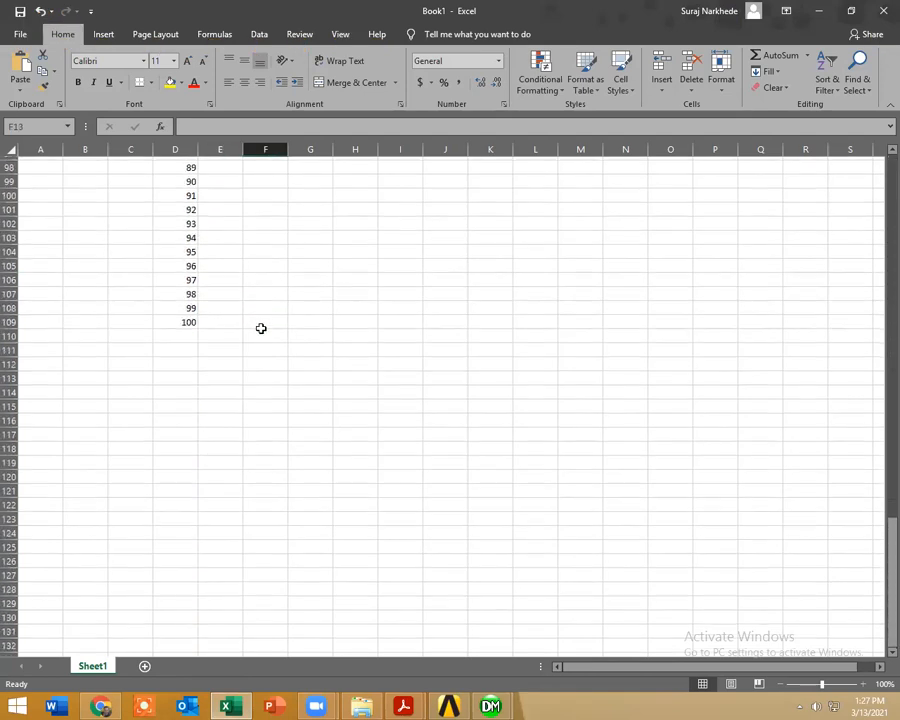
scroll(260, 326, "up", 18)
scroll(260, 328, "up", 14)
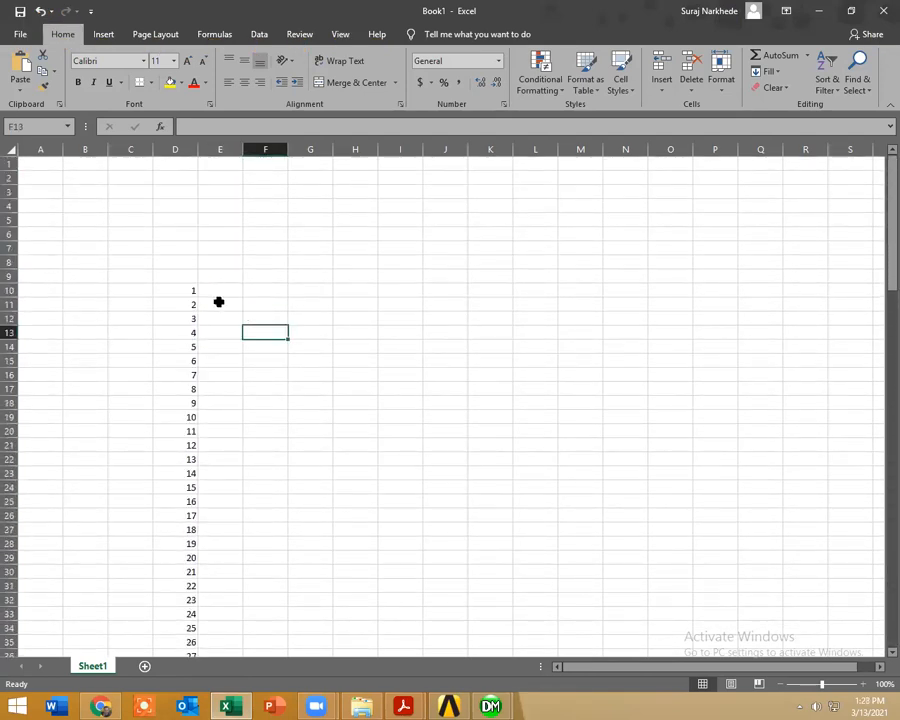
Step: Enter the formula =D10/1000 in E10 and fill it down beside the whole number series
left_click(209, 288)
double_click(216, 290)
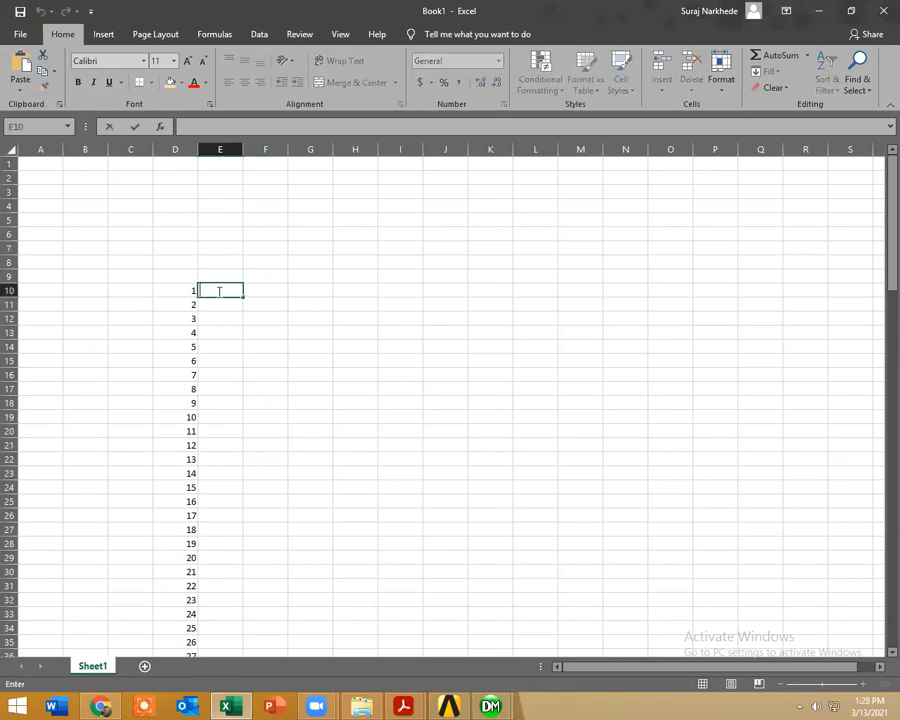
type("=")
left_click(189, 291)
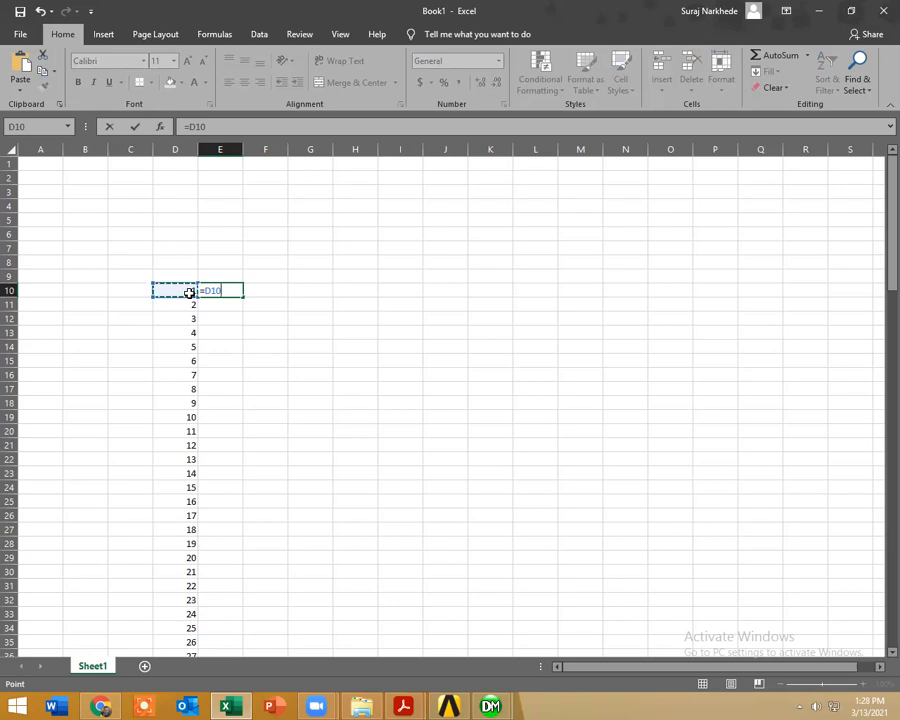
type("//")
type("000")
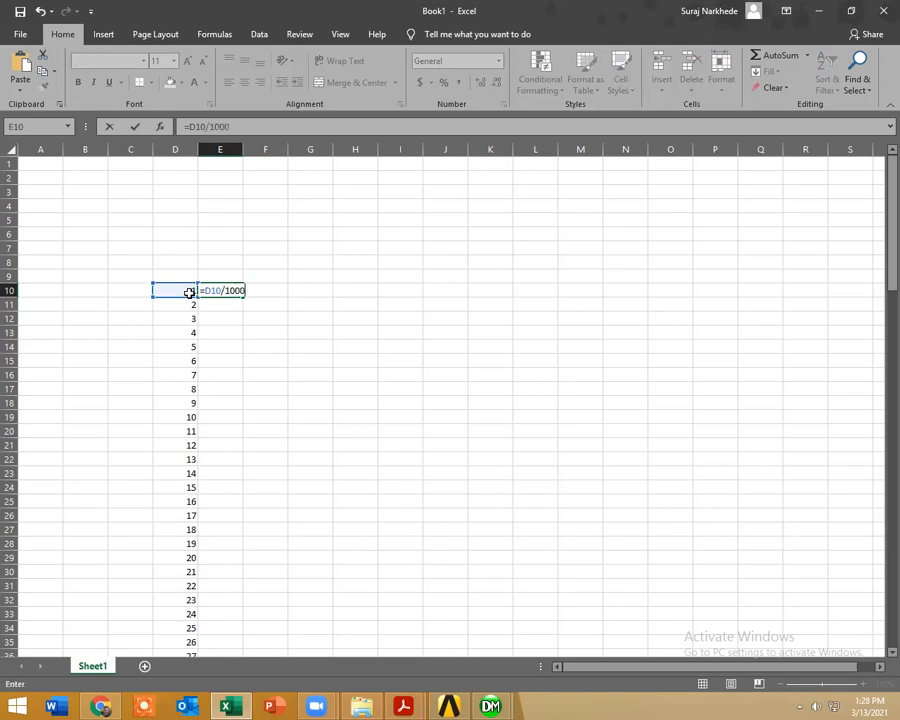
key("Return")
left_click(176, 290)
left_click(234, 291)
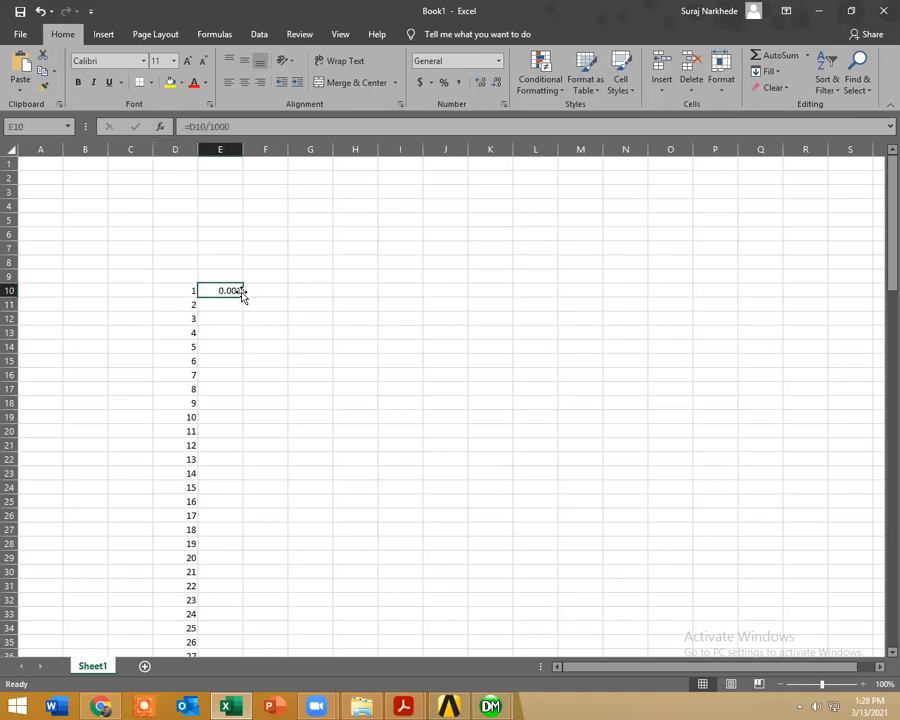
double_click(244, 294)
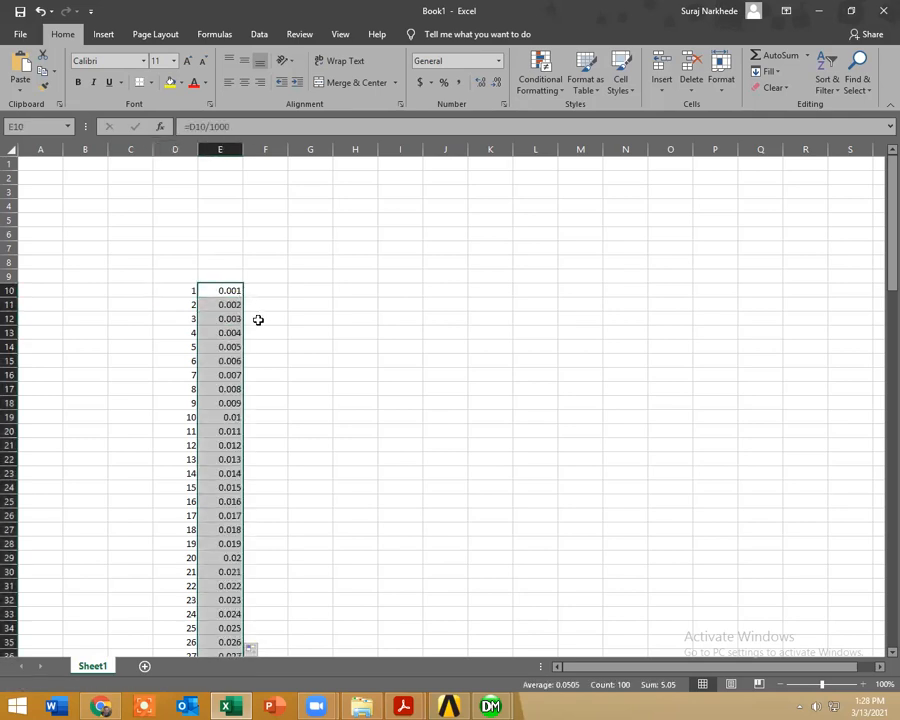
Step: Check the filled column down to row 109 and copy the calculated values in E10:E109
scroll(312, 335, "down", 20)
scroll(303, 359, "down", 14)
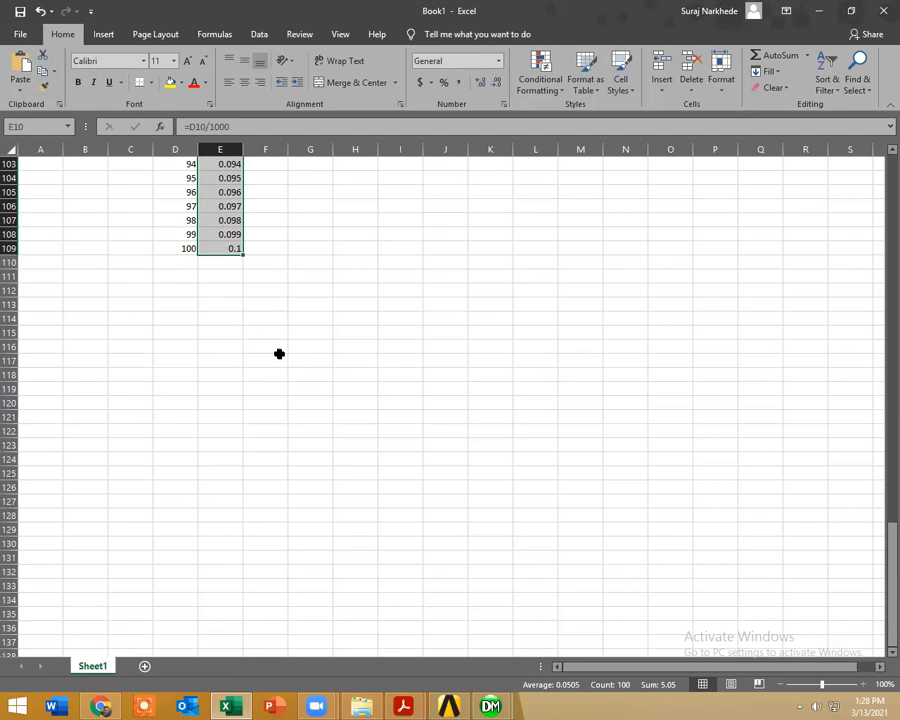
scroll(280, 352, "up", 6)
right_click(217, 307)
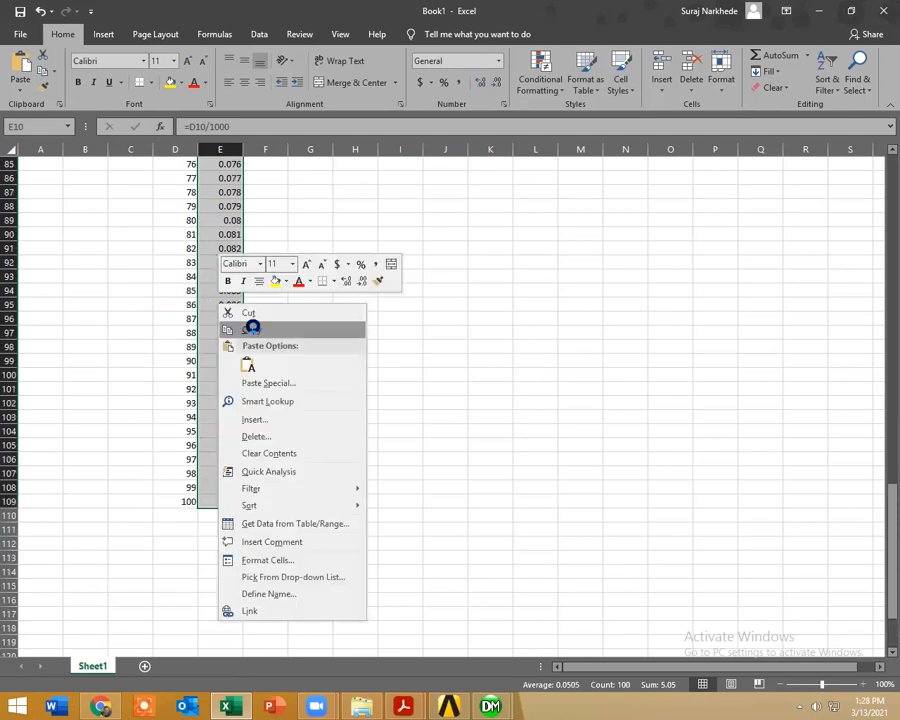
left_click(251, 325)
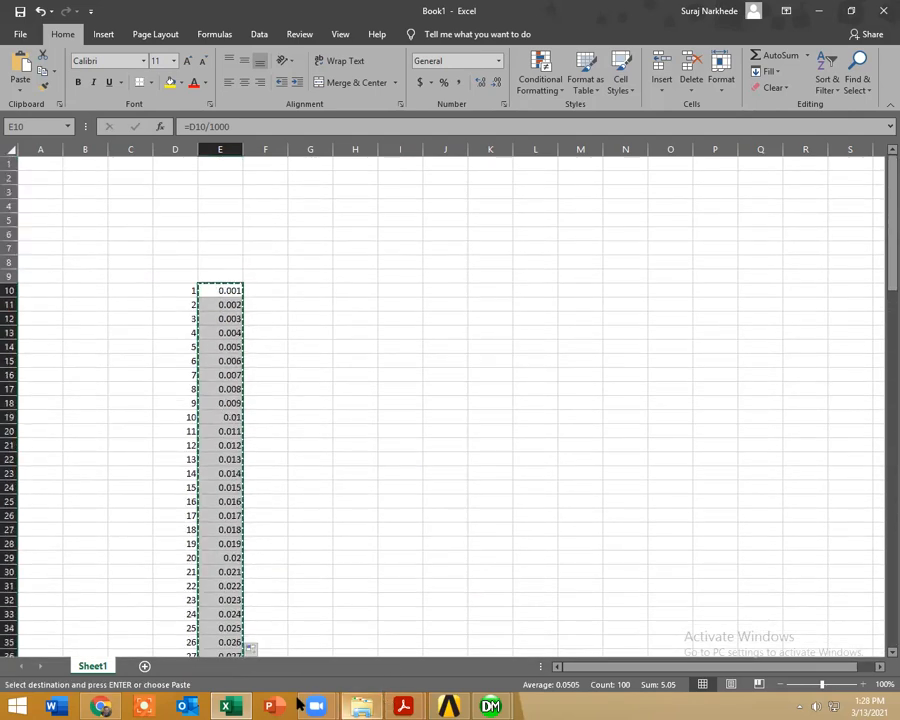
Step: Switch back to ANSYS Mechanical and paste the copied values into the pressure column of the Pressure load's tabular data
left_click(449, 706)
mouse_move(490, 706)
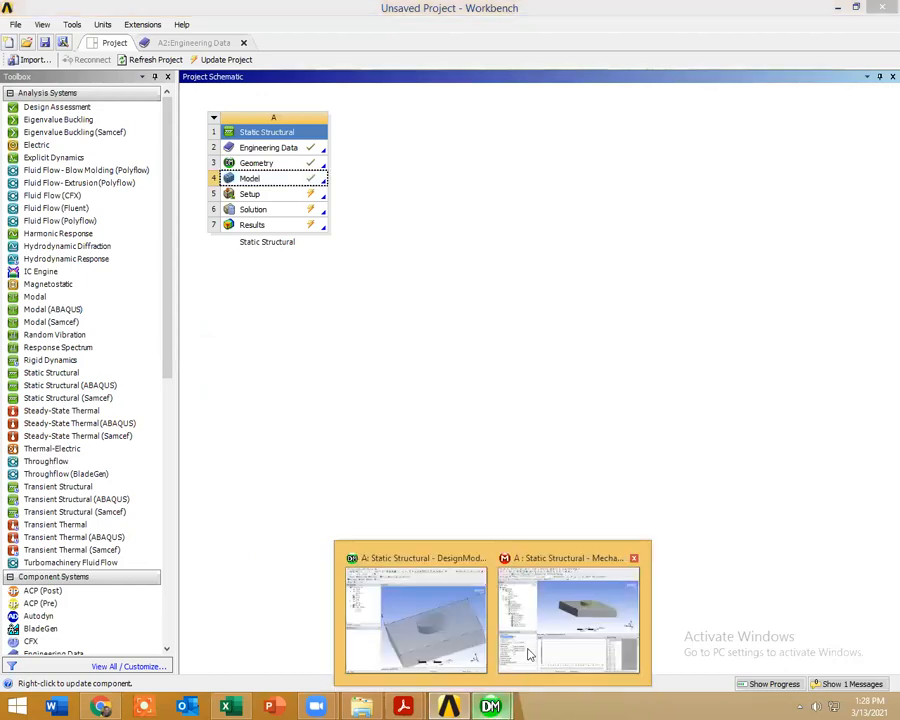
left_click(538, 656)
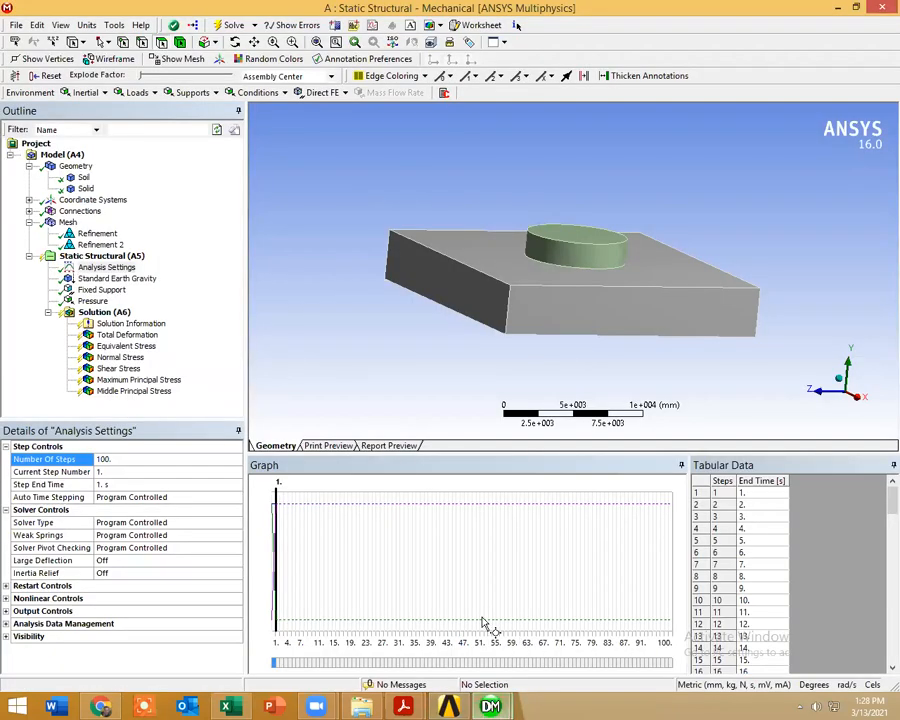
left_click(90, 301)
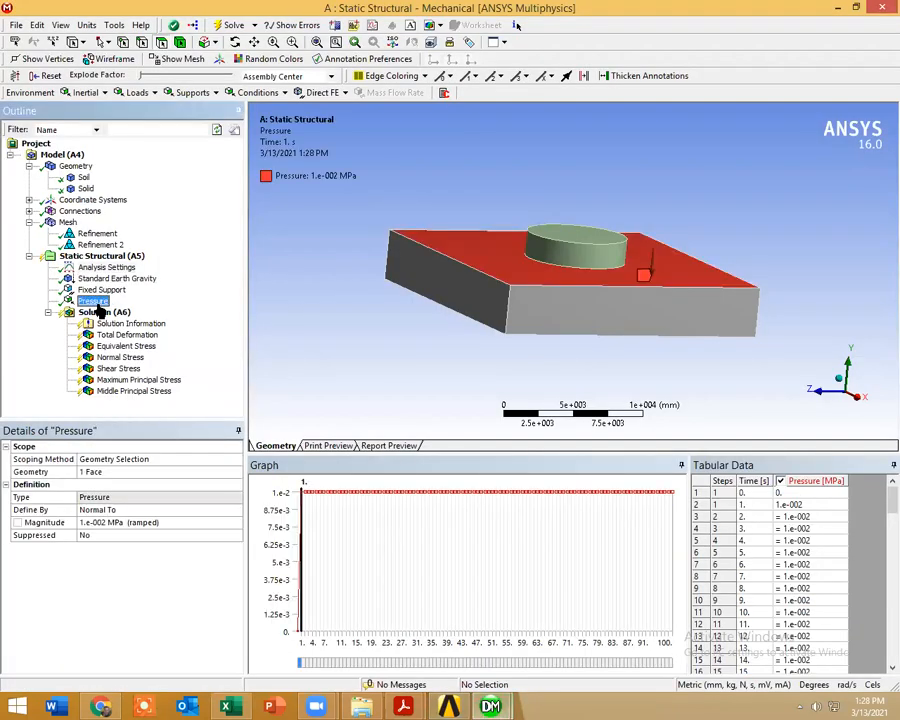
left_click(816, 481)
right_click(812, 481)
left_click(809, 499)
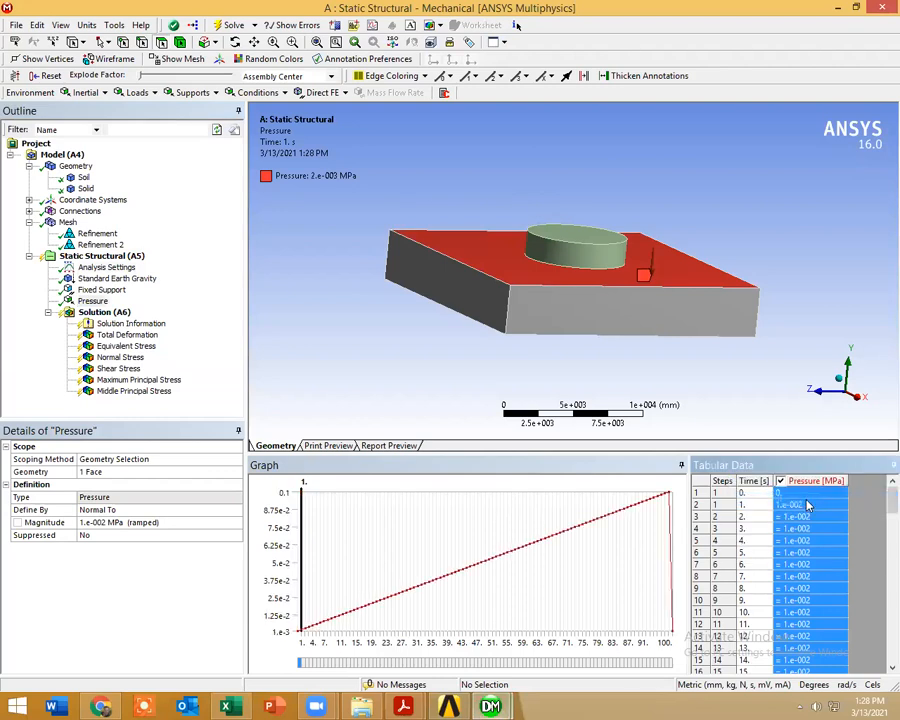
scroll(798, 535, "down", 12)
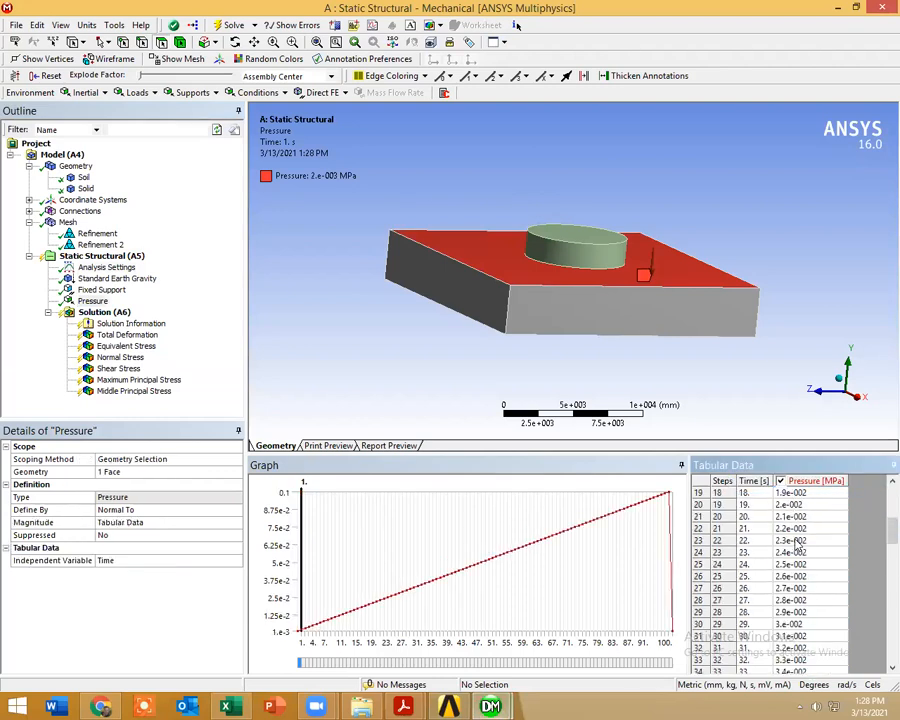
Step: Rename the Standard Earth Gravity load as Self Weight
left_click(117, 279)
right_click(117, 280)
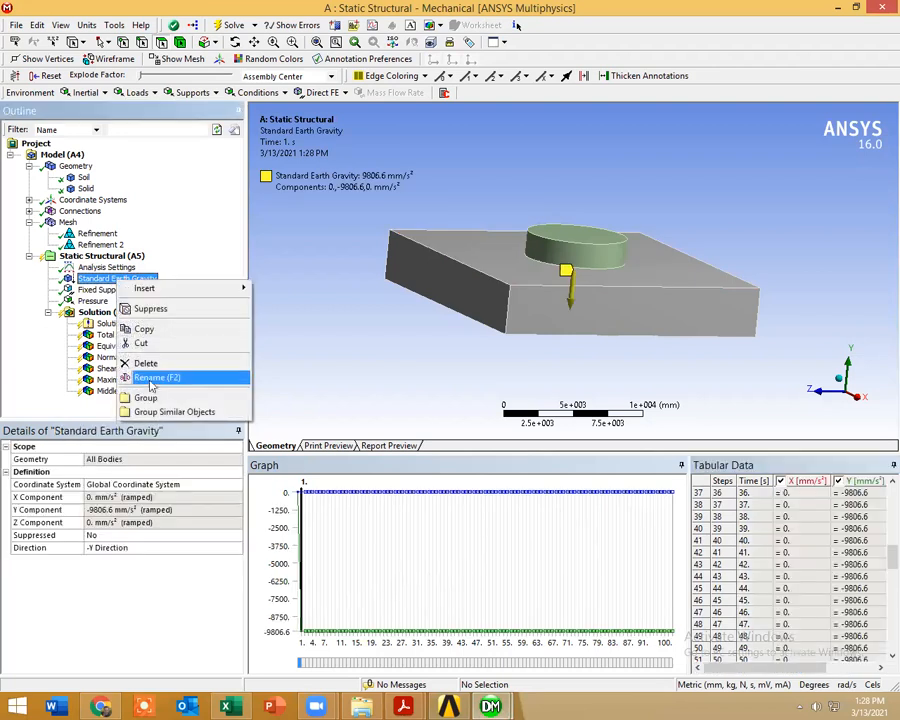
left_click(150, 380)
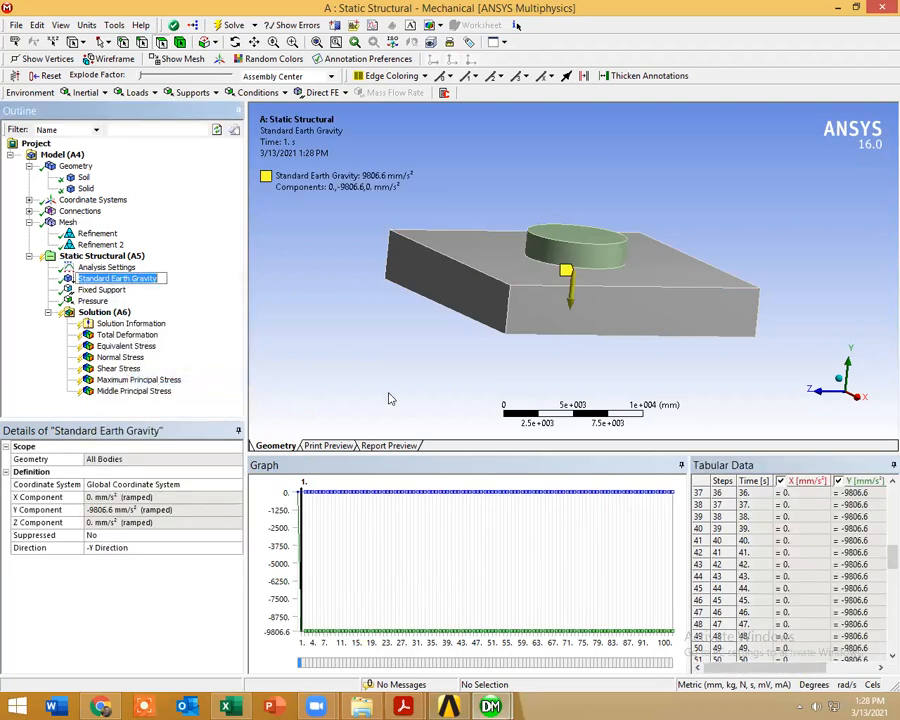
key("BackSpace")
type("Self")
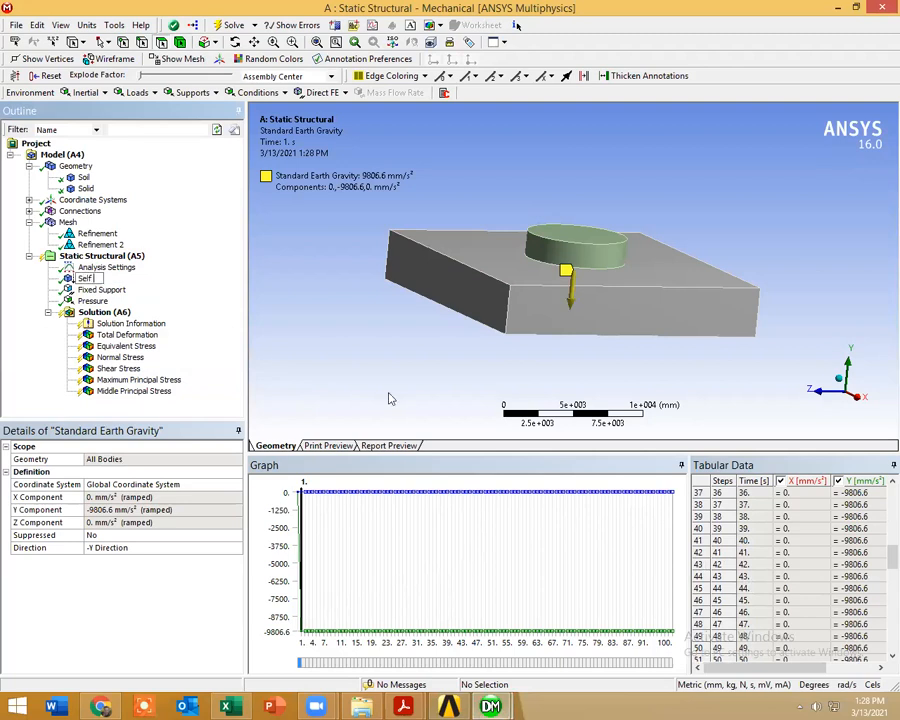
type(" Weight")
key("Return")
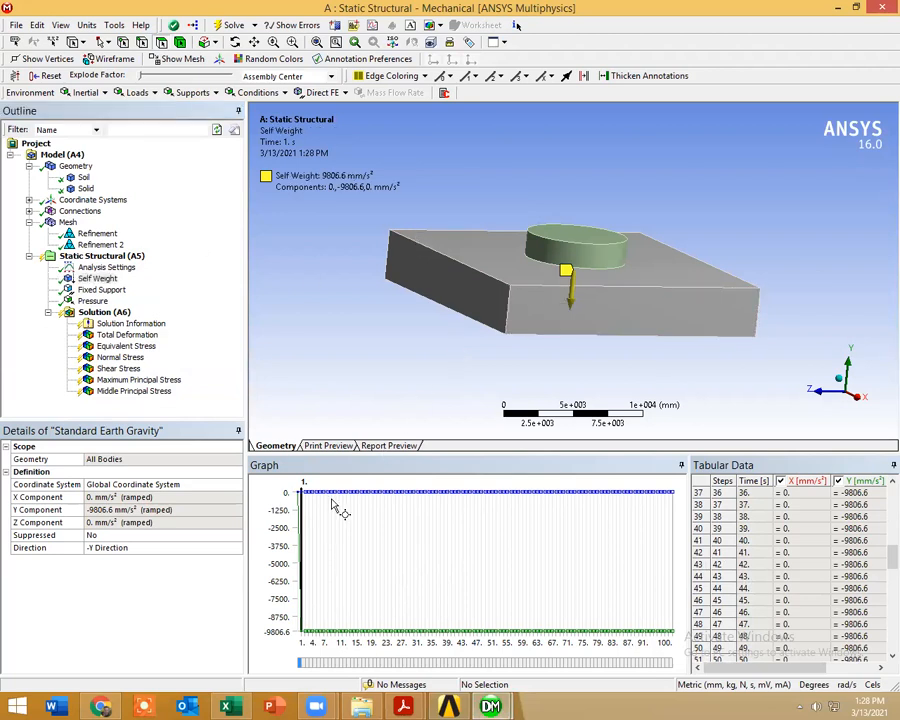
Step: Solve the Static Structural analysis with the new pressure steps and move the solution status window off the model
left_click(92, 257)
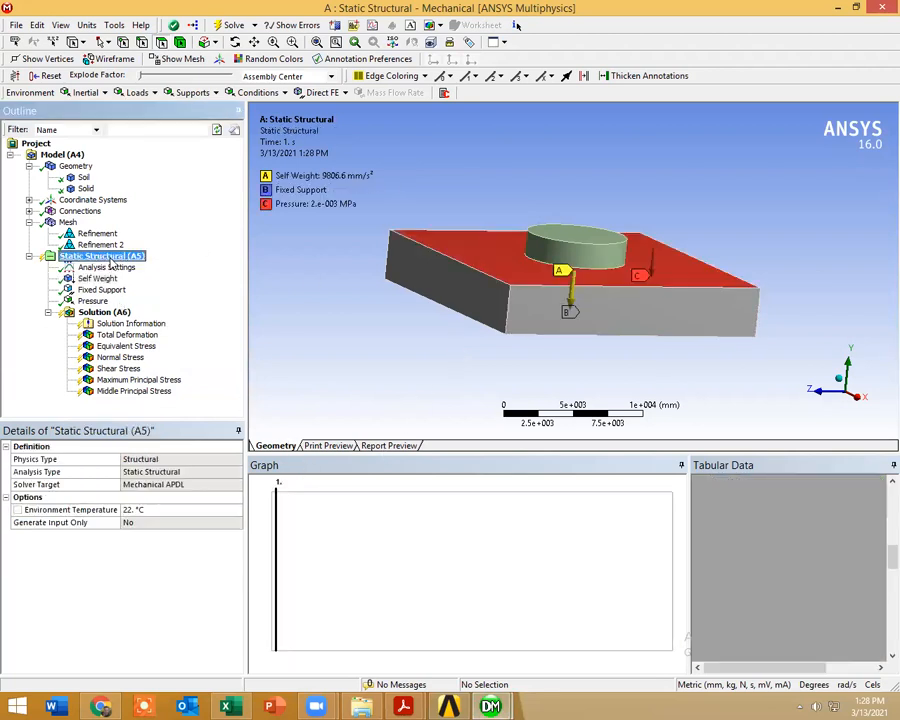
right_click(112, 257)
right_click(93, 312)
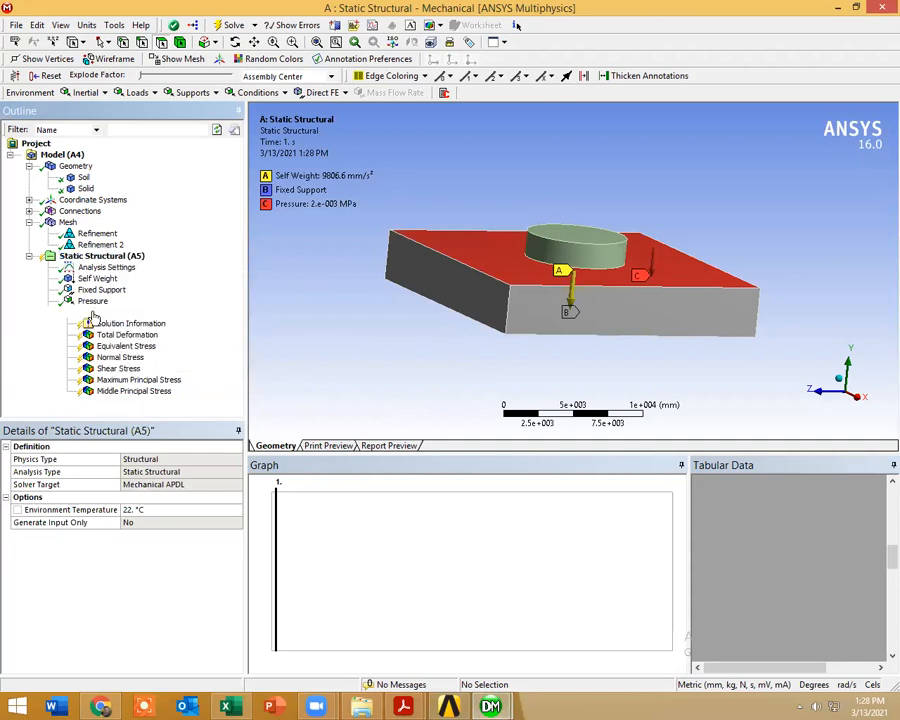
left_click(140, 361)
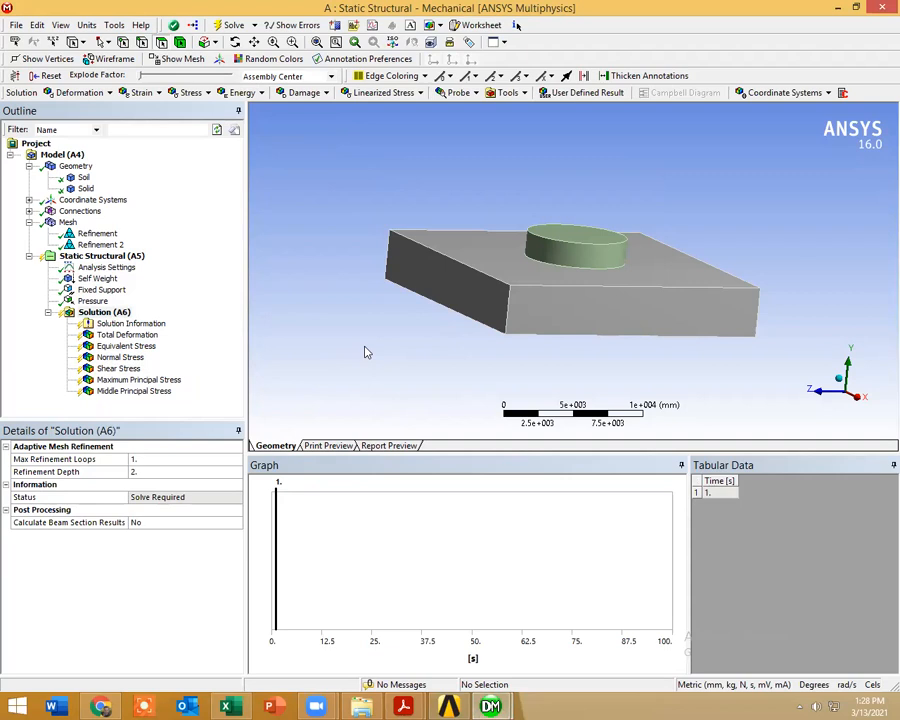
left_click(122, 346)
right_click(132, 347)
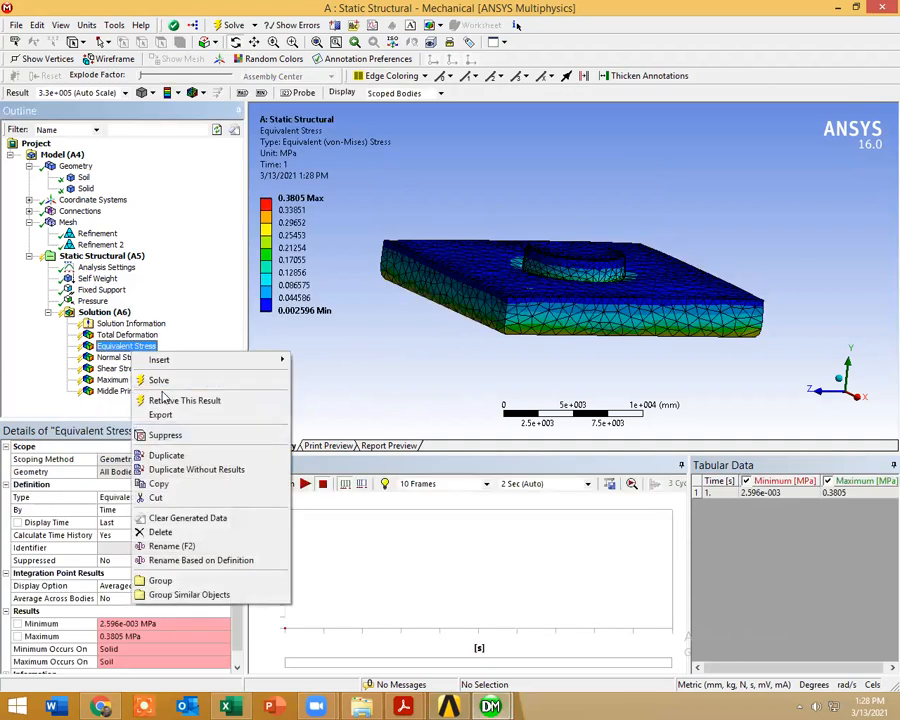
left_click(157, 382)
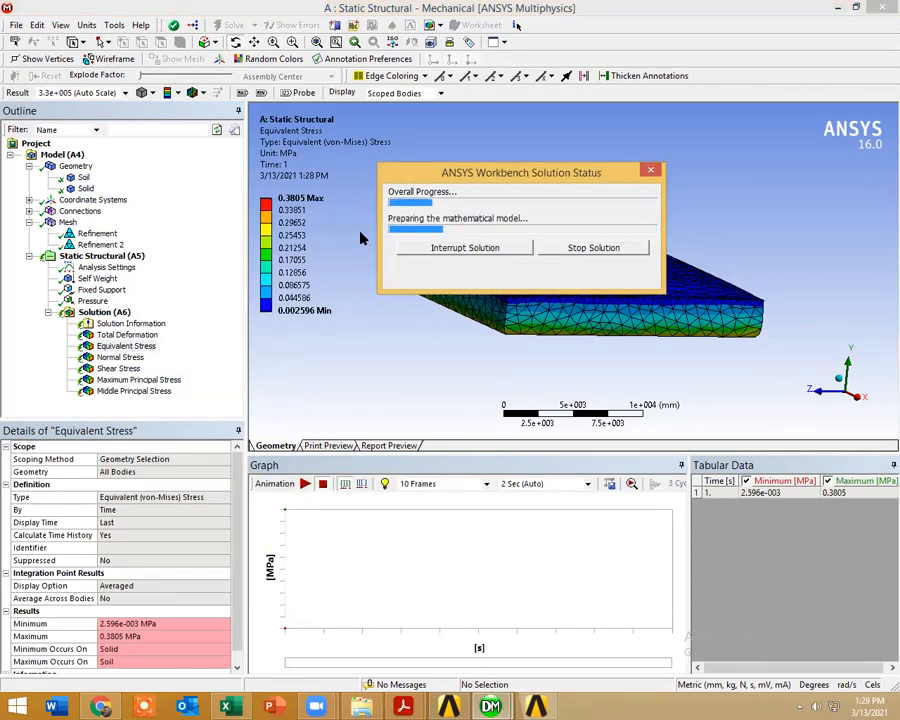
left_click_drag(443, 177, 248, 160)
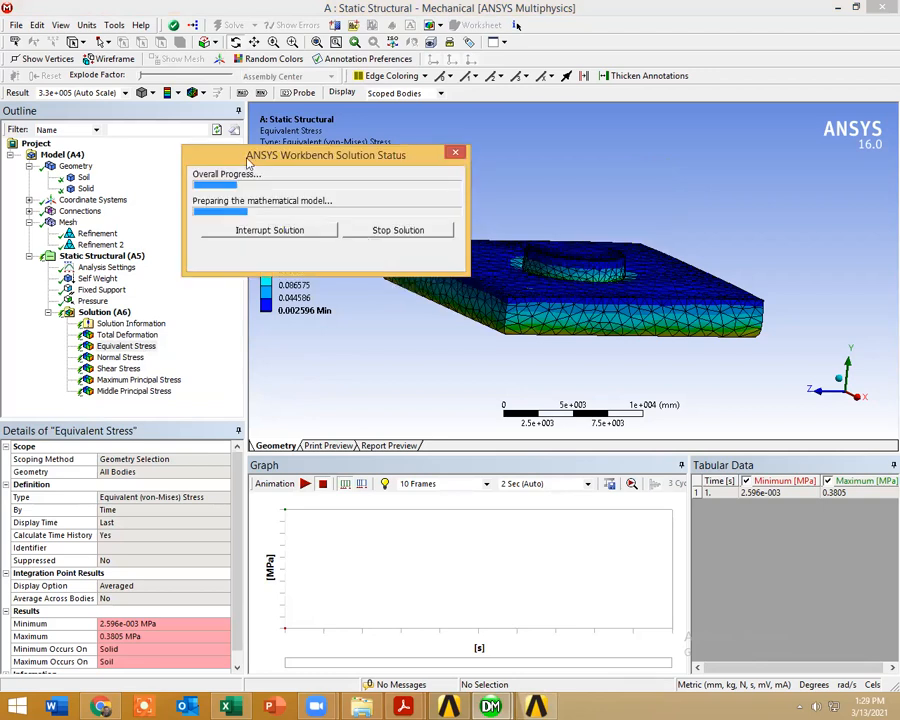
Step: Review the Booker (1974) settlement-versus-time figure in validationh.pdf, and return to ANSYS Mechanical
left_click(403, 706)
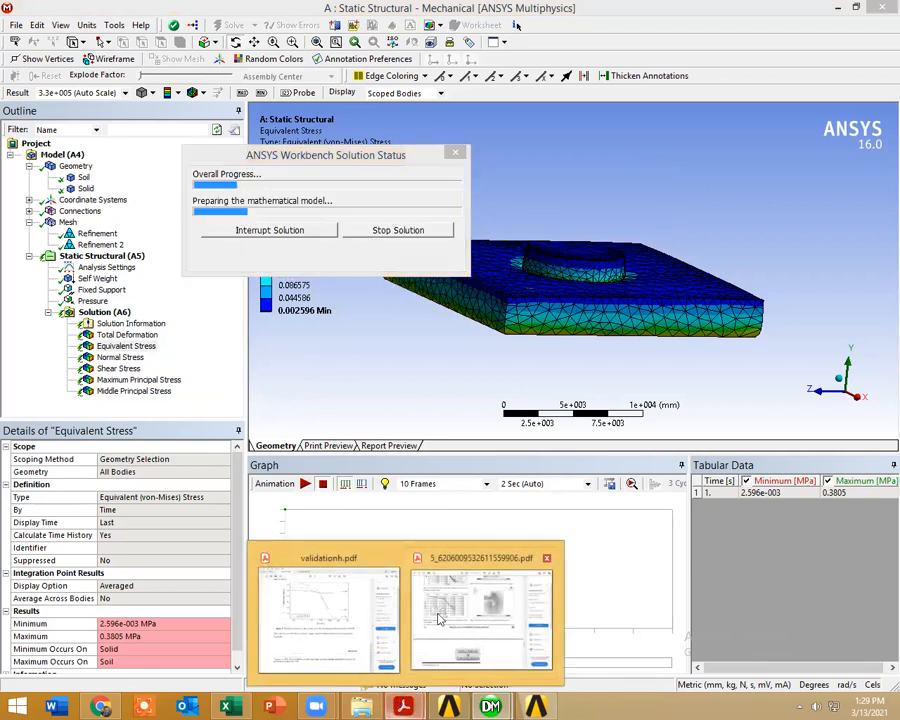
left_click(360, 599)
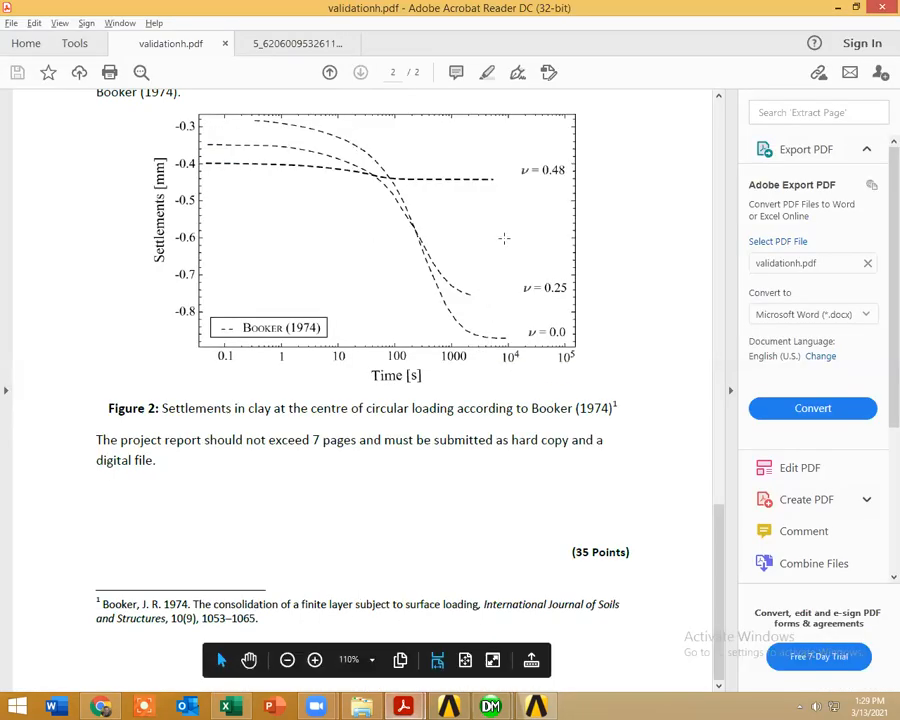
left_click(837, 8)
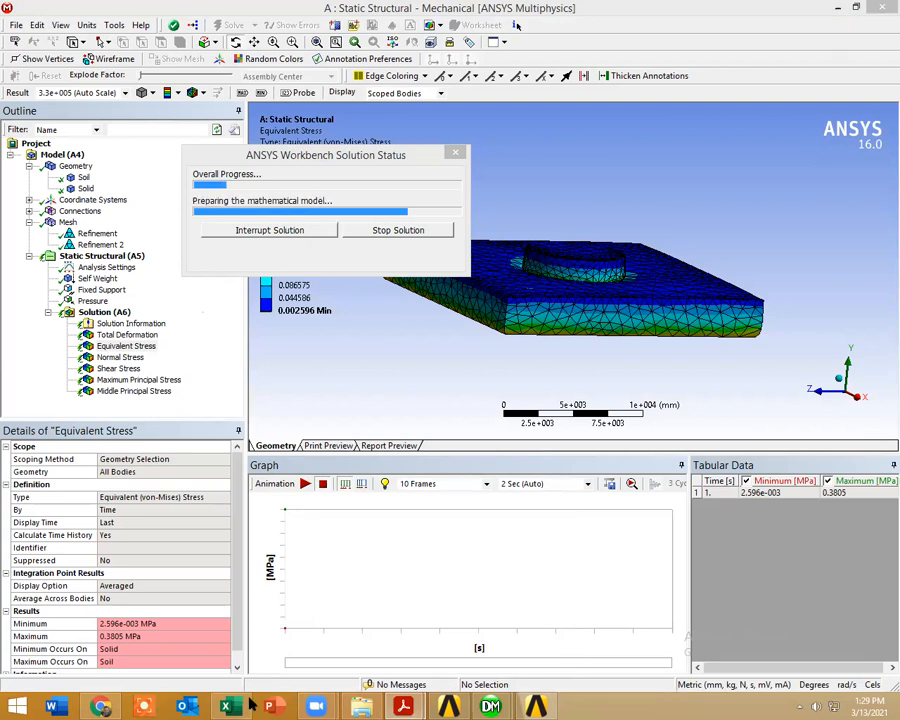
left_click(98, 706)
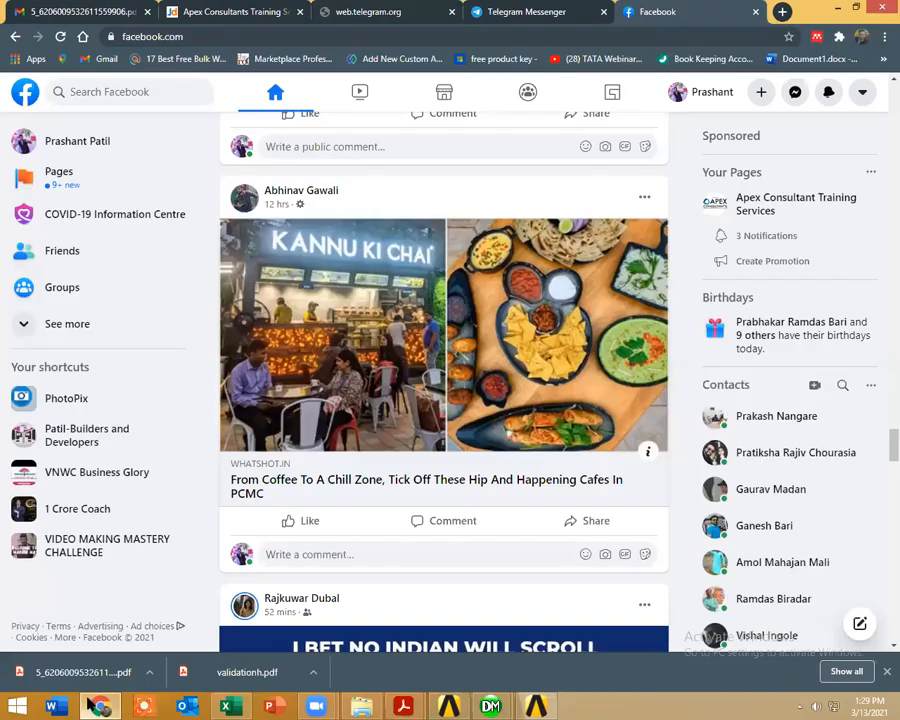
scroll(331, 527, "down", 8)
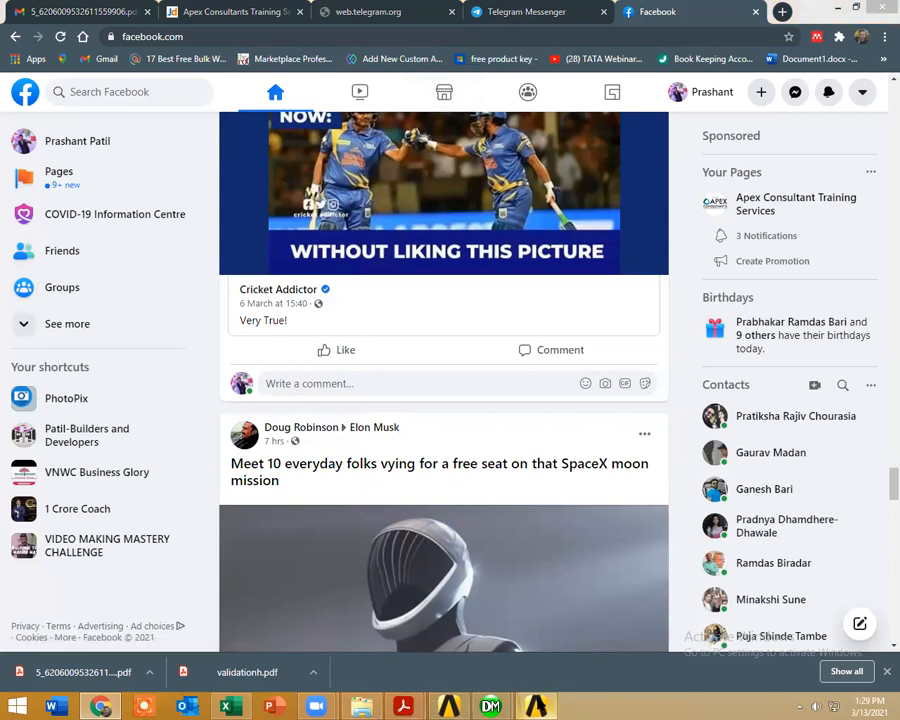
Step: Switch back to ANSYS Mechanical and copy the entire Total Deformation results table, including time, minimum and maximum values
left_click(490, 706)
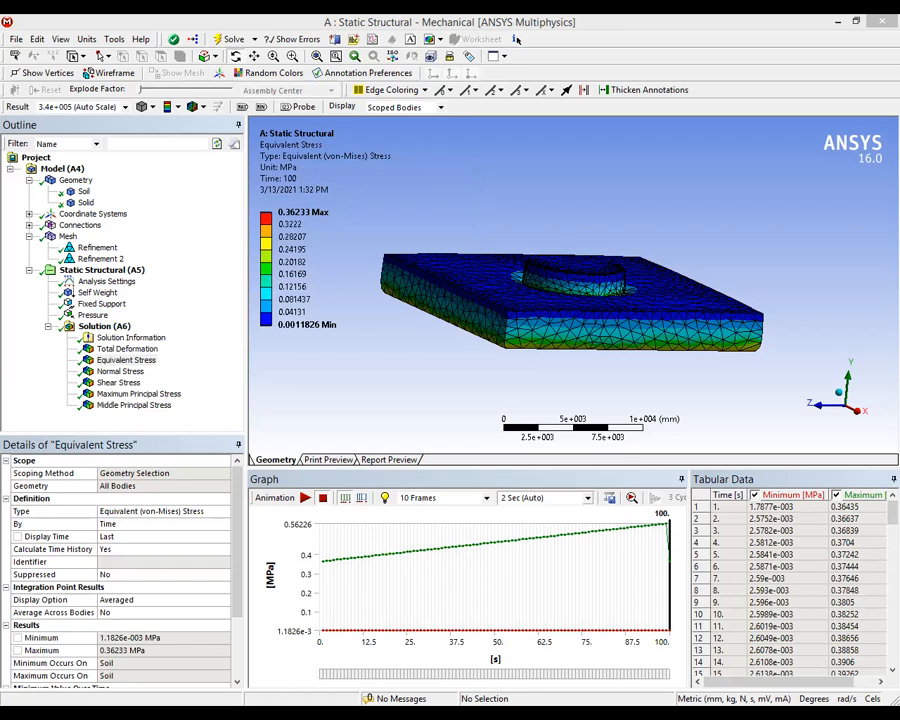
left_click(127, 348)
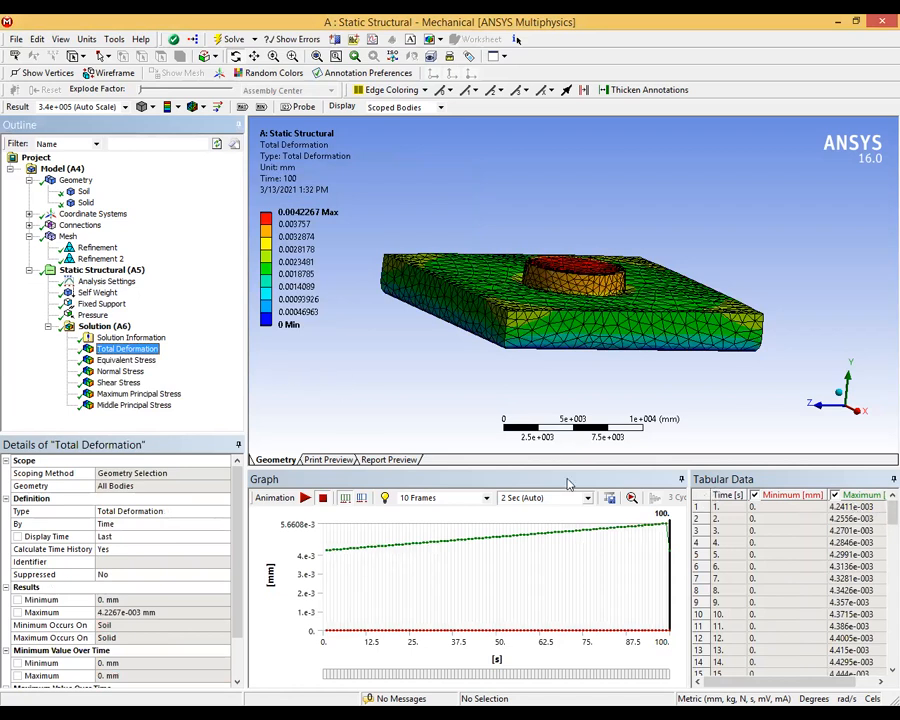
left_click(700, 506)
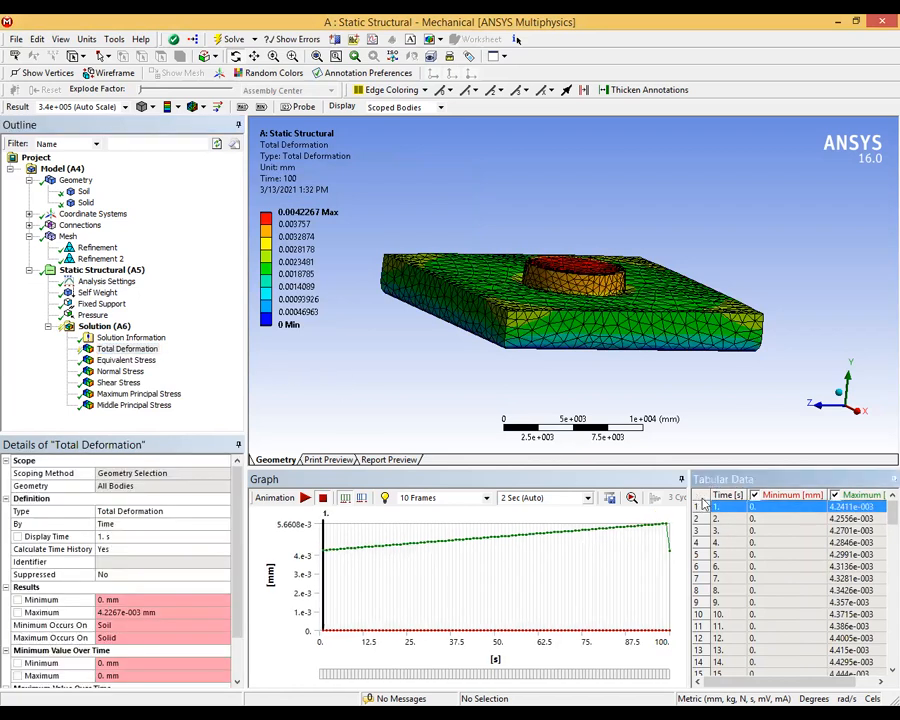
left_click(699, 497)
right_click(722, 503)
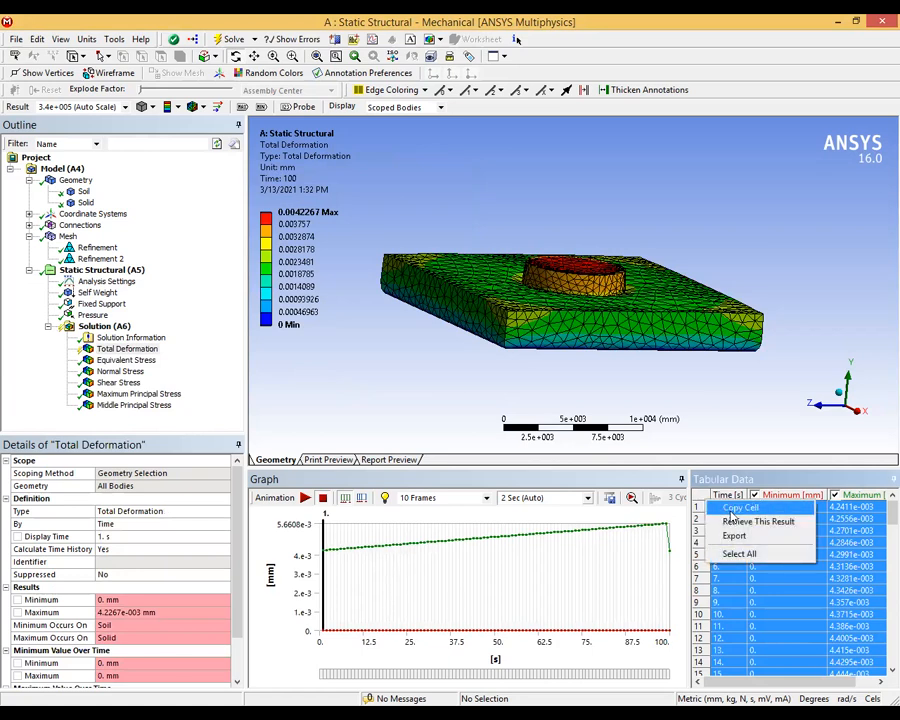
left_click(738, 508)
key("alt+Tab")
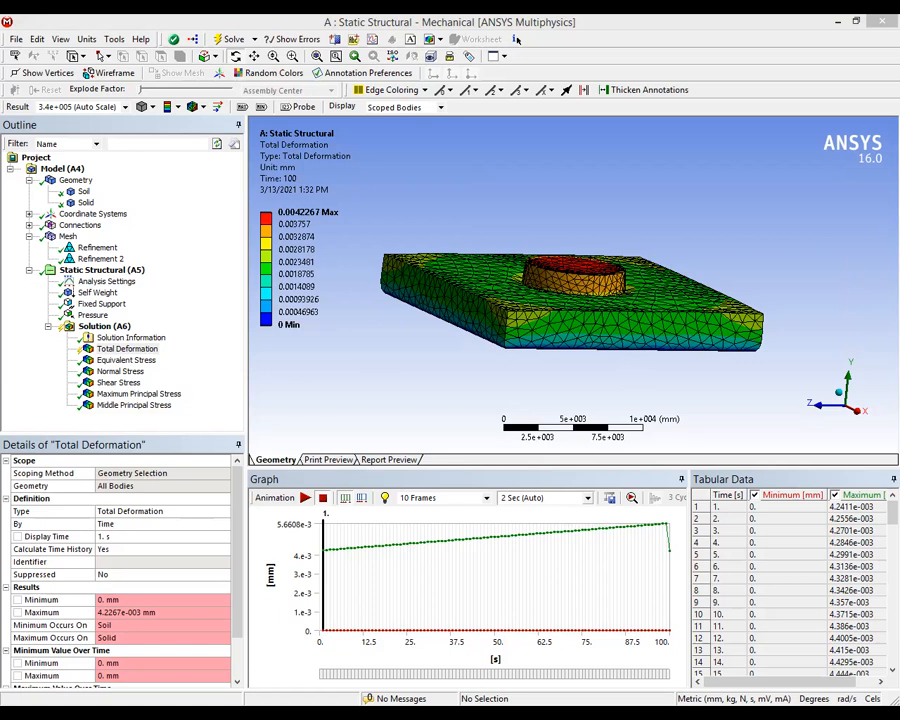
Step: Retrieve the Total Deformation result at 1 s and examine its contours on the soil block and cylinder
middle_click_drag(464, 307, 478, 373)
left_click_drag(478, 373, 468, 315)
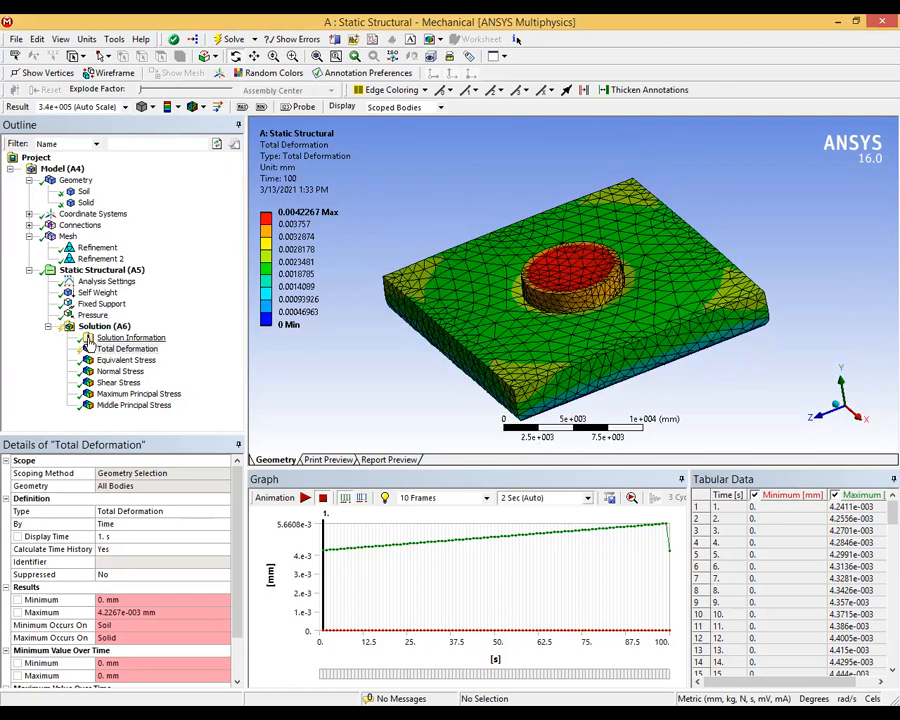
left_click(114, 352)
right_click(116, 354)
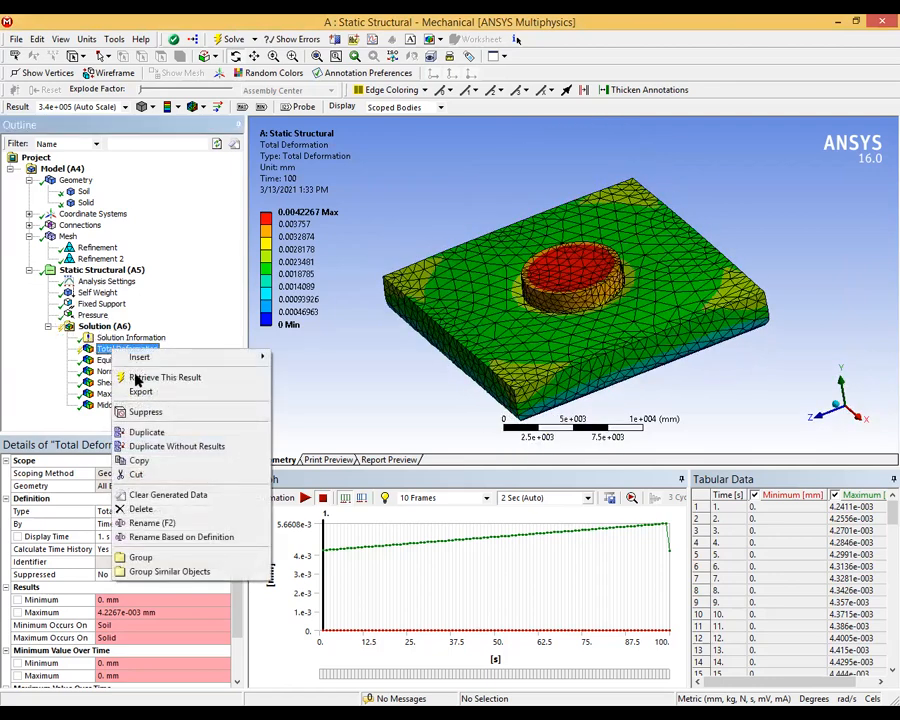
left_click(150, 375)
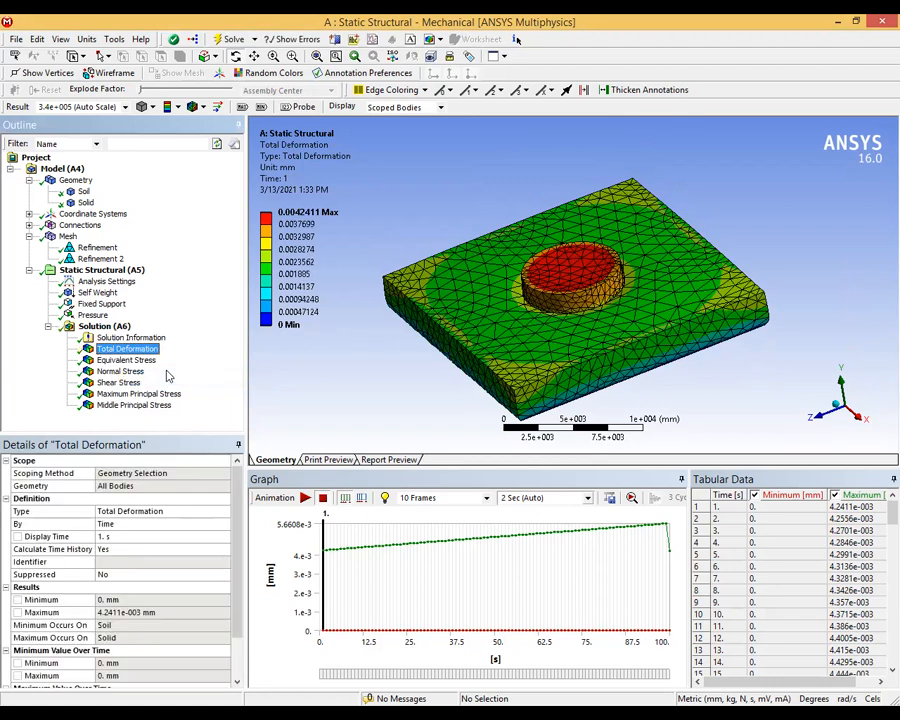
middle_click_drag(380, 210, 516, 38)
middle_click_drag(605, 270, 587, 252)
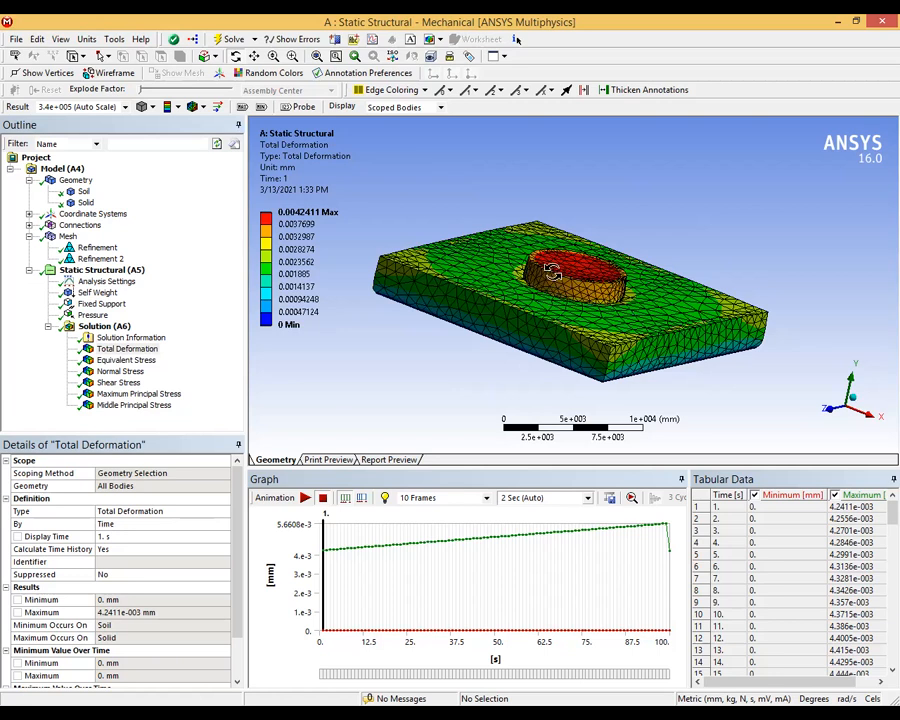
left_click_drag(709, 303, 700, 351)
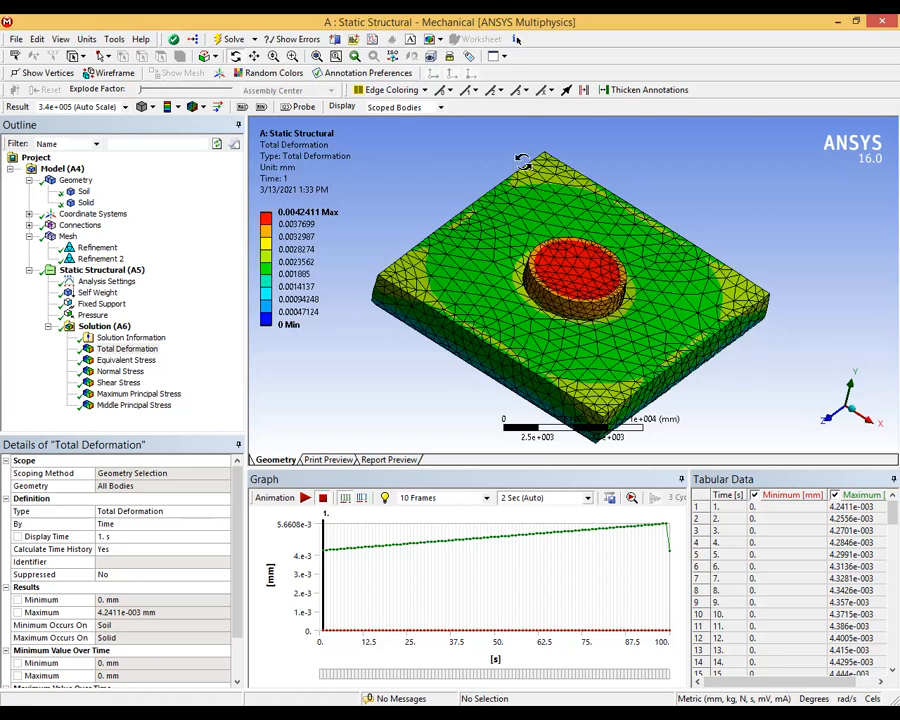